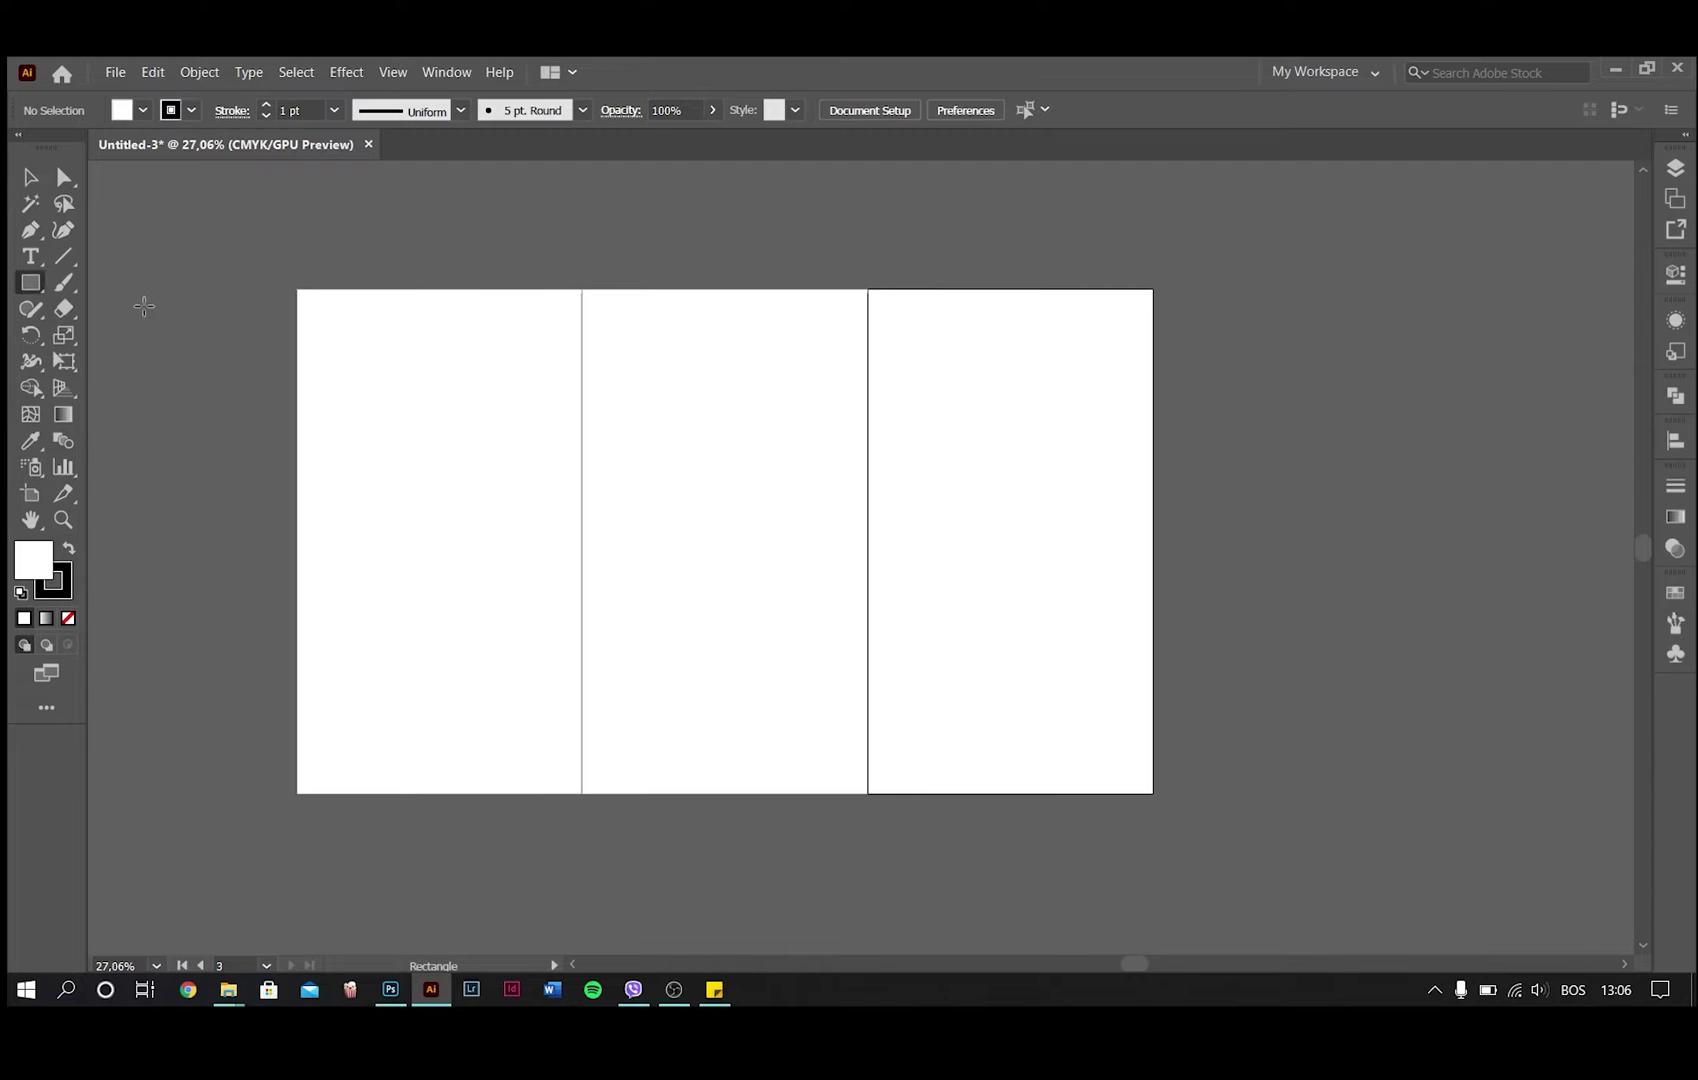
Step: Draw a small rectangle beside the first artboard and fill it with the colour 84bdc3 from the sticky note
key(v)
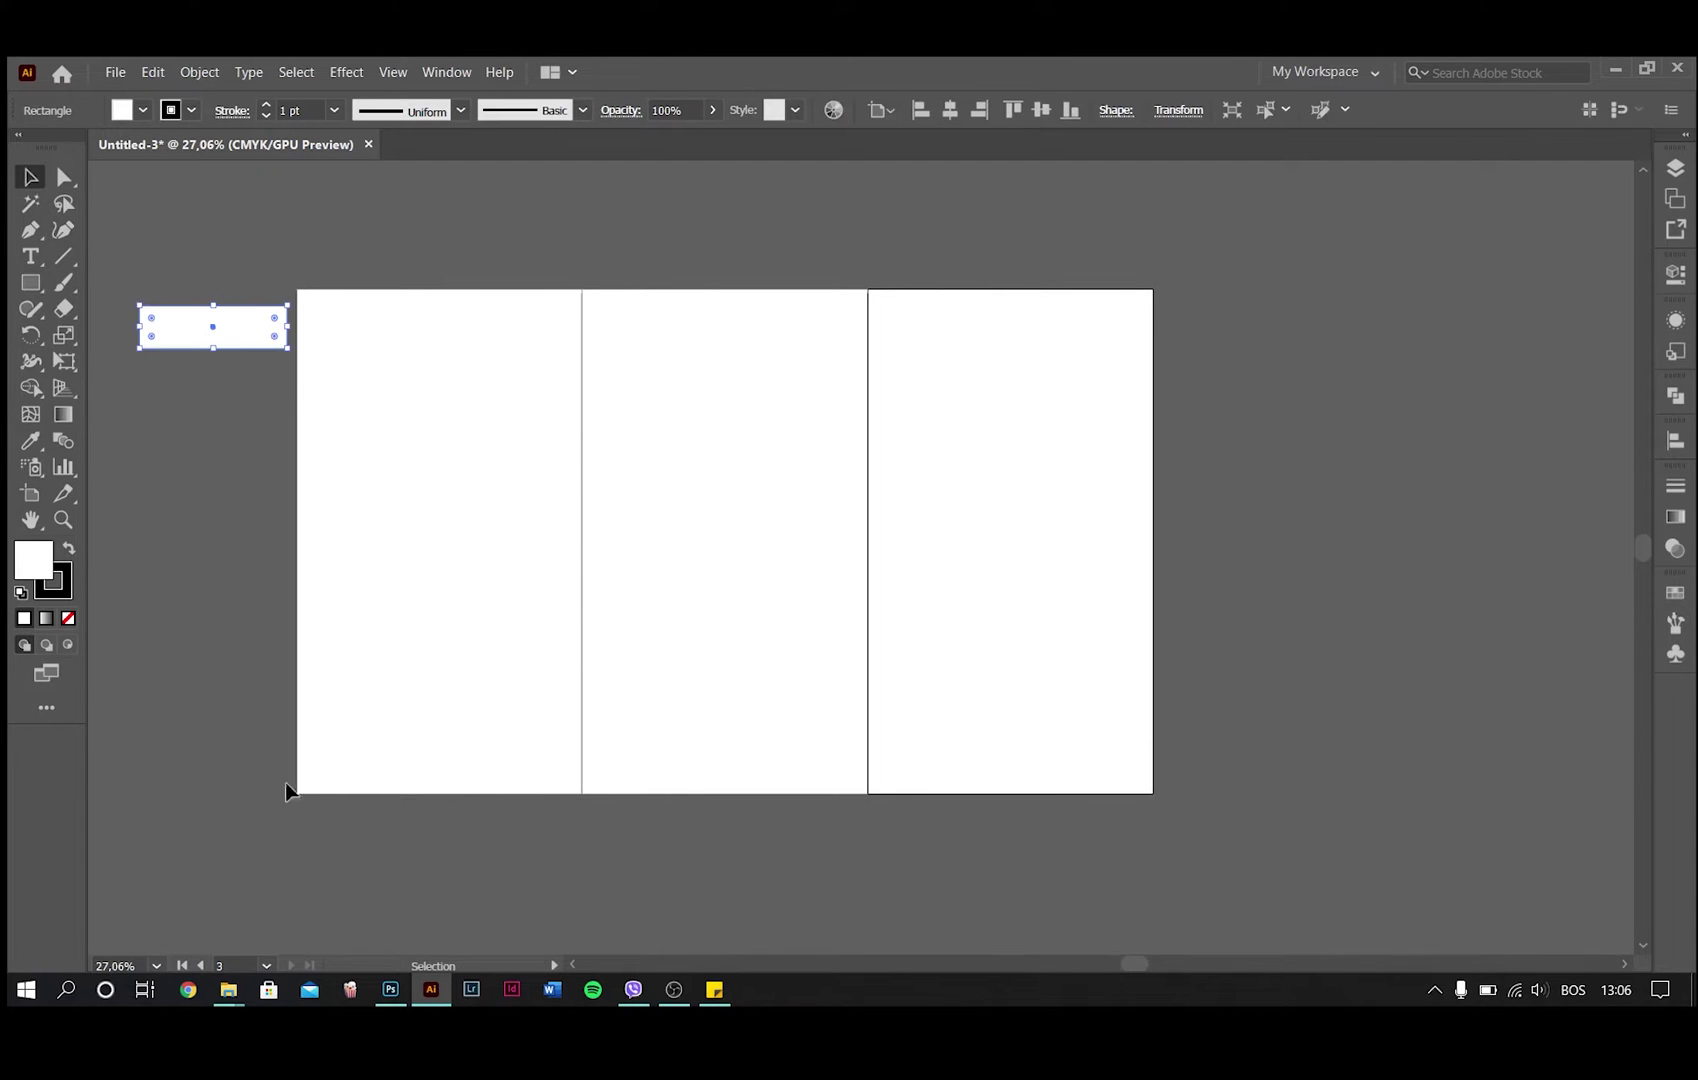
double_click(44, 571)
click(714, 991)
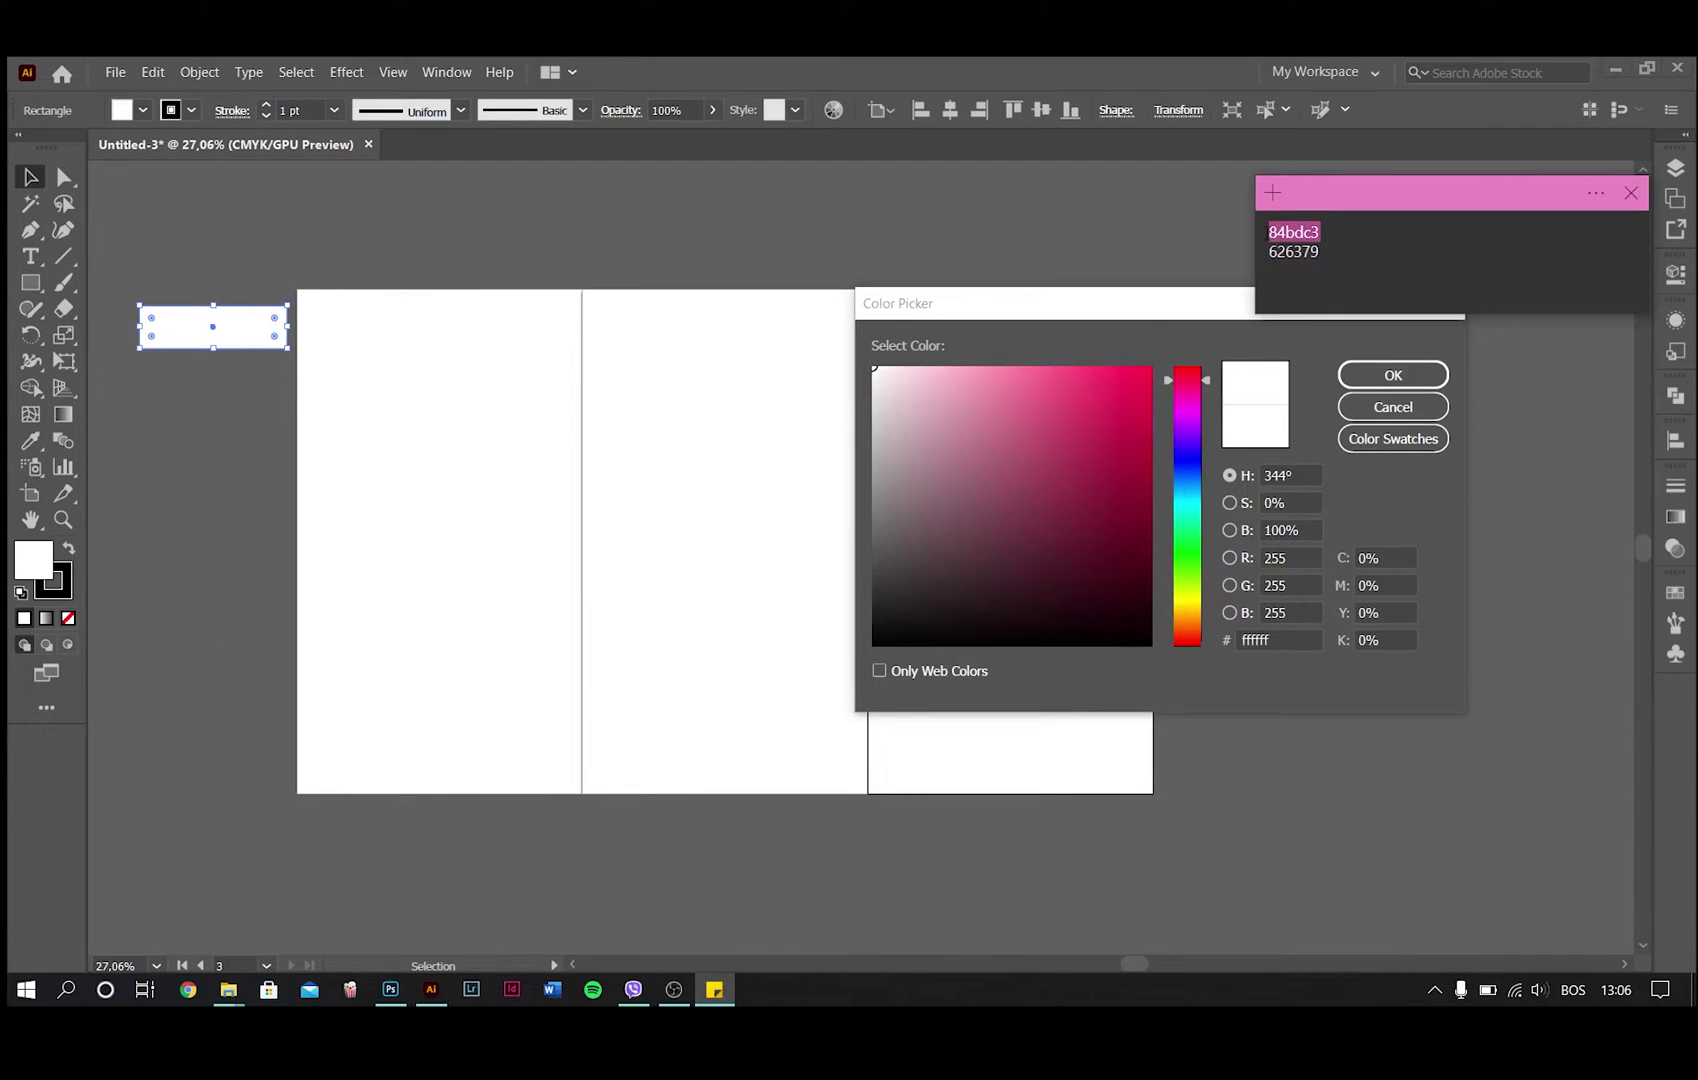
click(1277, 639)
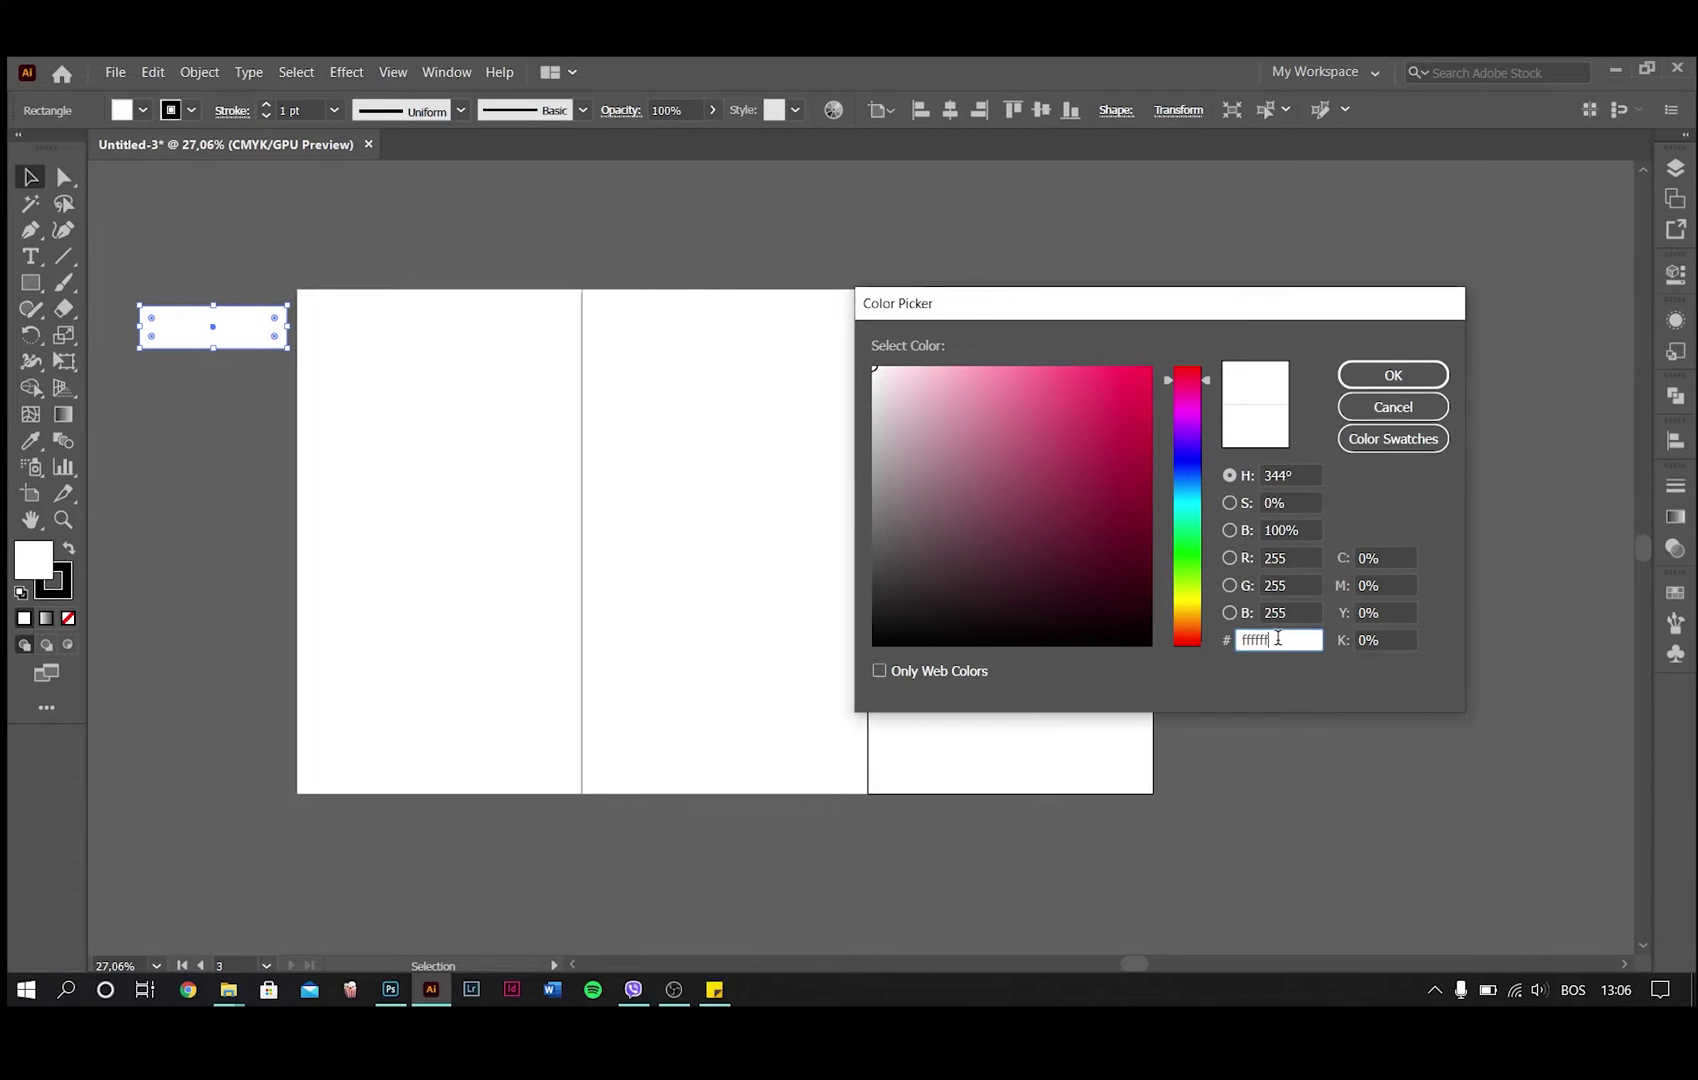
click(1396, 378)
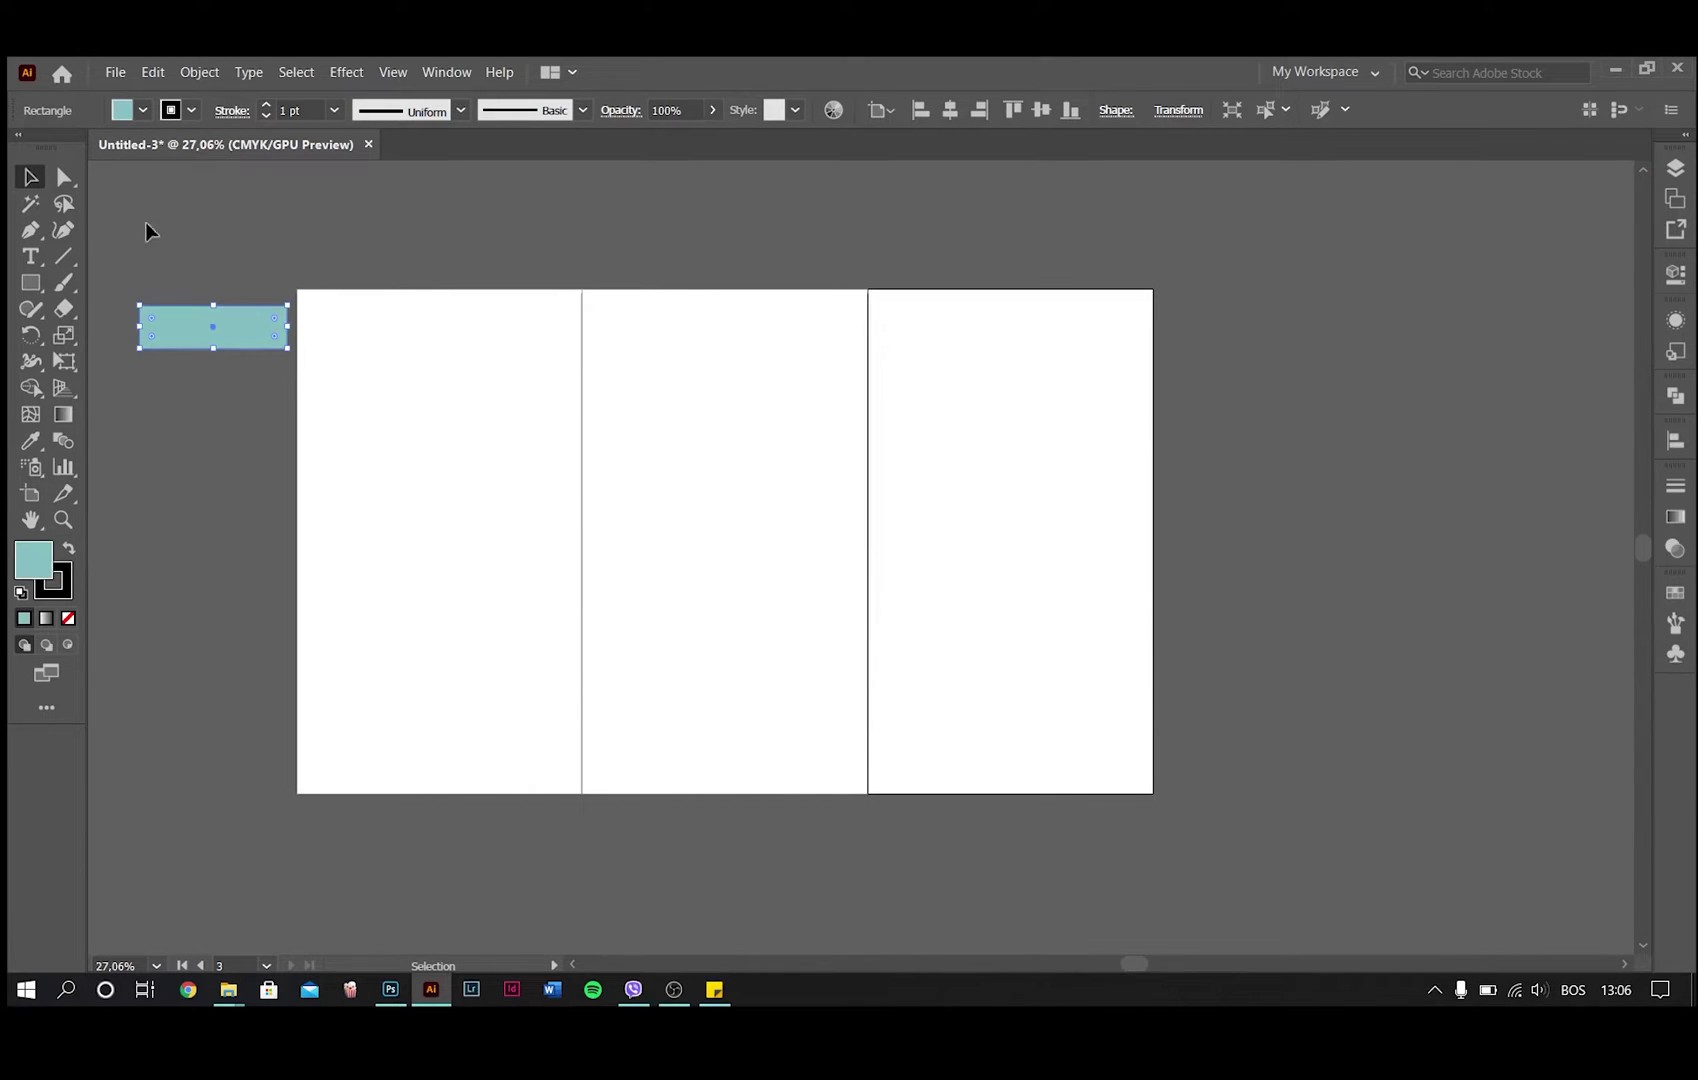
Step: Remove the rectangle's stroke and place a duplicate of it directly below
click(188, 110)
click(22, 148)
click(186, 110)
click(28, 177)
drag(243, 341, 243, 397)
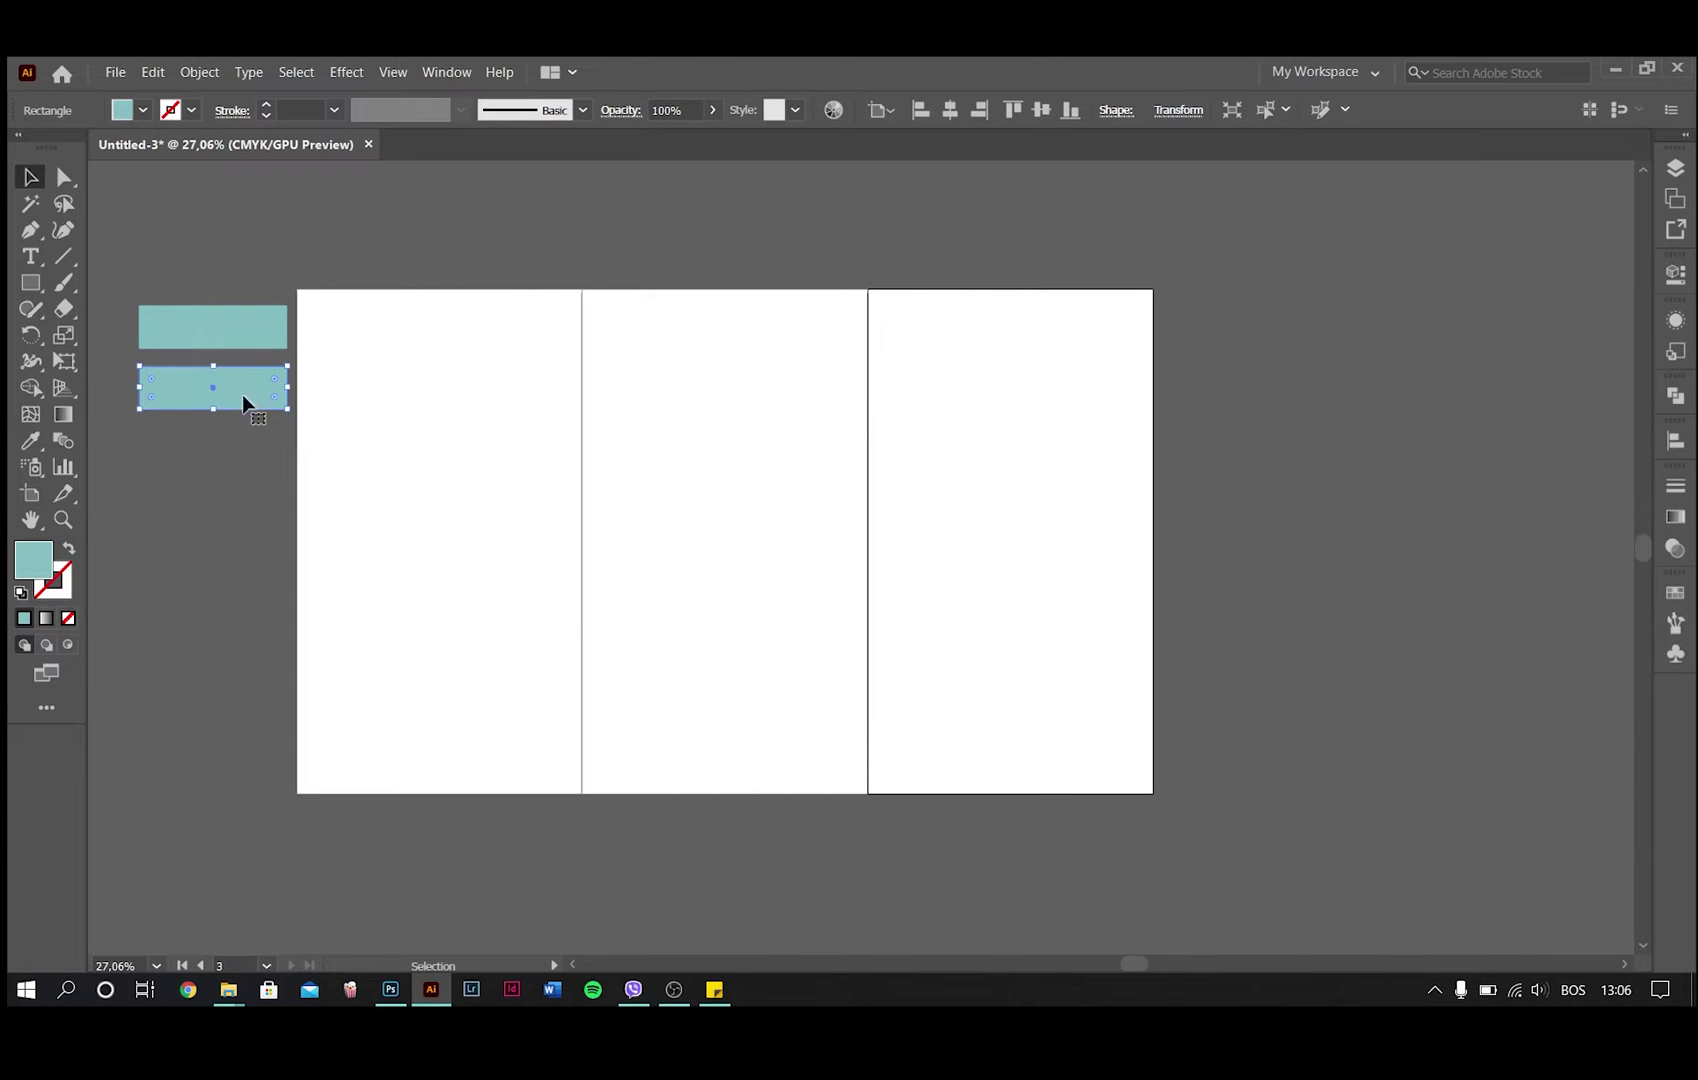
Step: Fill the duplicated rectangle with 626379 from the sticky note and move it closer beneath the teal one
click(707, 996)
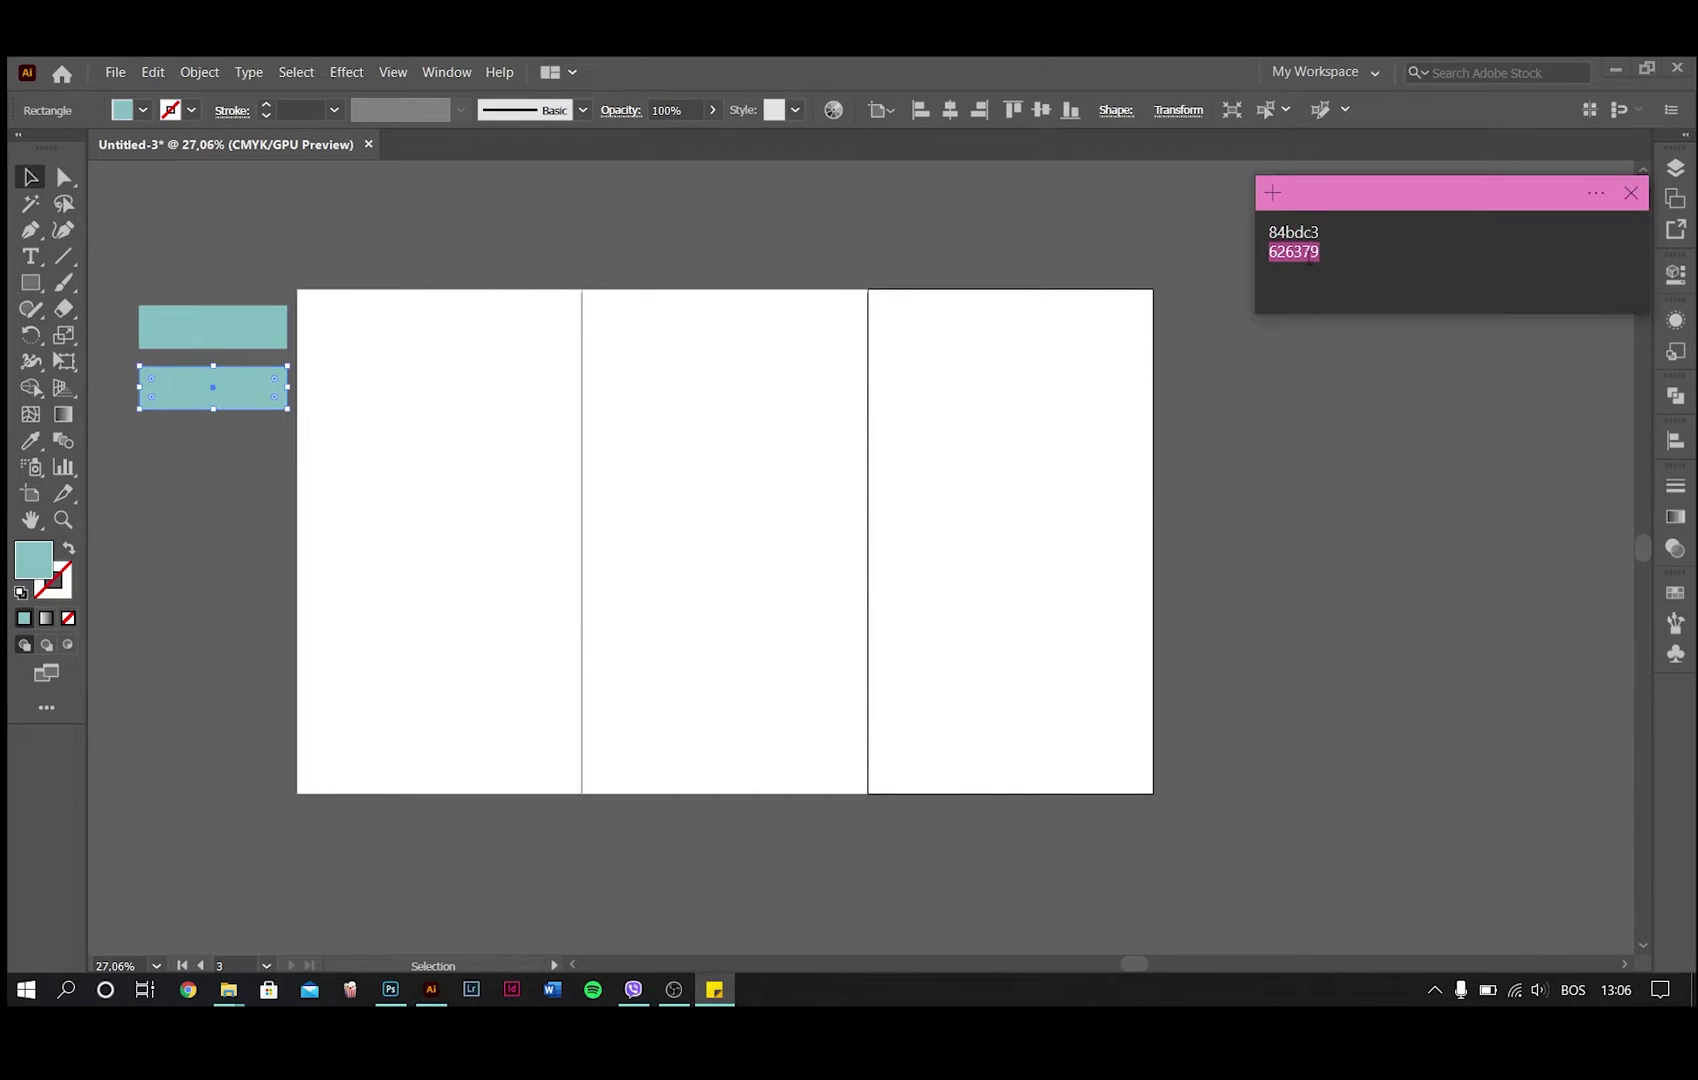
double_click(38, 566)
text(626379)
click(1372, 384)
click(293, 240)
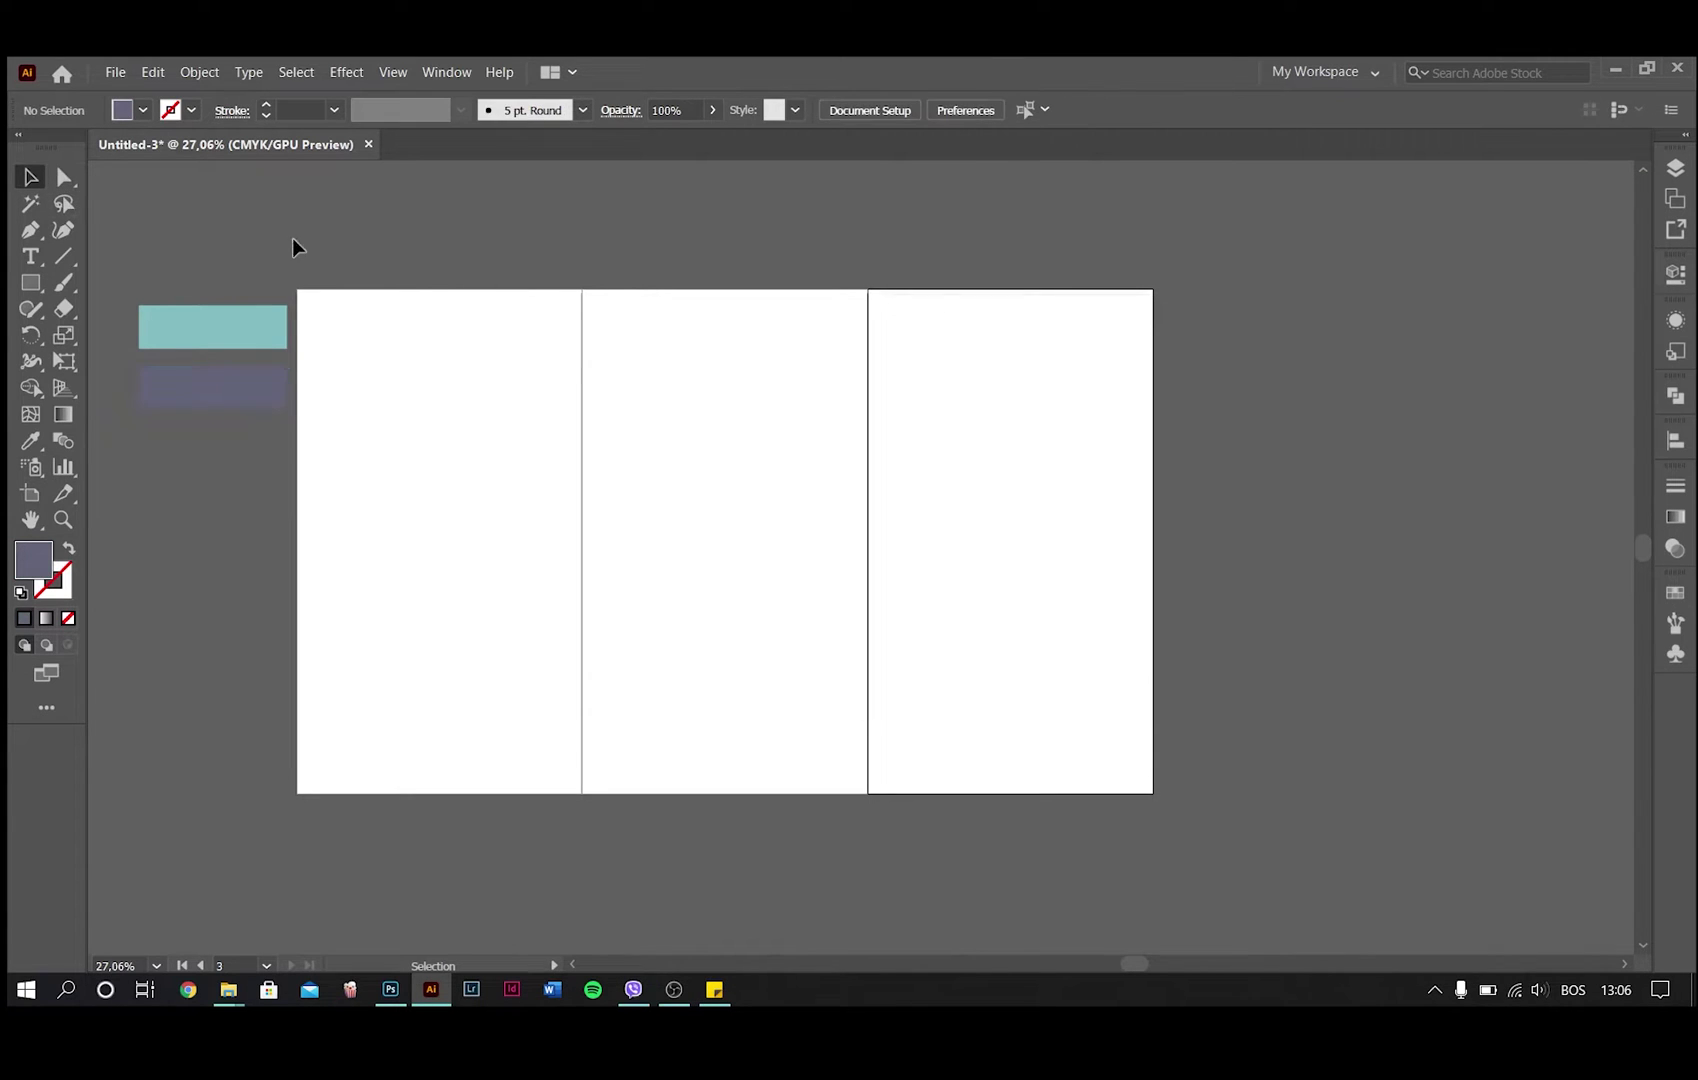
drag(262, 383, 262, 383)
Step: Bring the three city photos 1.jpg, 2.jpg and 3.jpg from the file folder into the Illustrator document
scroll(565, 383, right, 1)
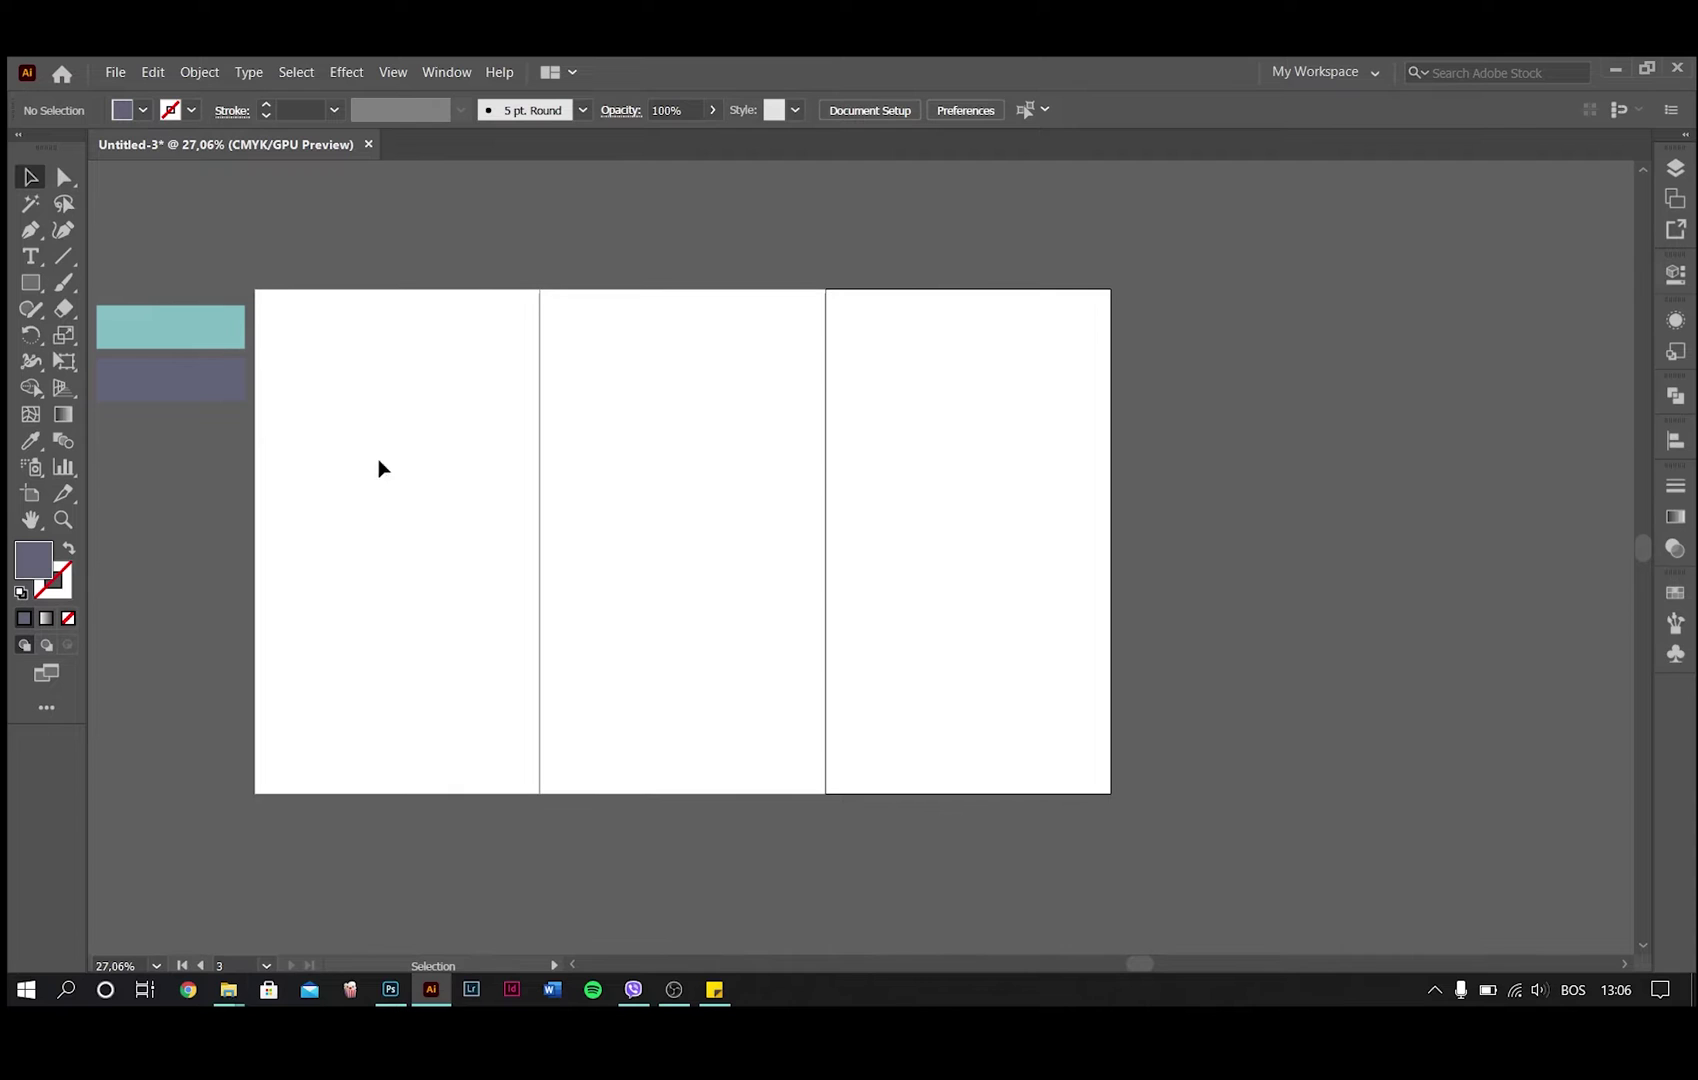
mouse_move(228, 989)
click(356, 922)
drag(643, 333, 1154, 562)
click(433, 990)
click(387, 376)
drag(256, 322, 1175, 445)
key(alt+Tab)
drag(379, 320, 1248, 626)
Step: Spread the three photos apart on the canvas outside the third artboard so they no longer overlap
scroll(1002, 606, left, 2)
drag(1322, 576, 1519, 340)
scroll(1480, 405, down, 2)
scroll(1407, 428, right, 5)
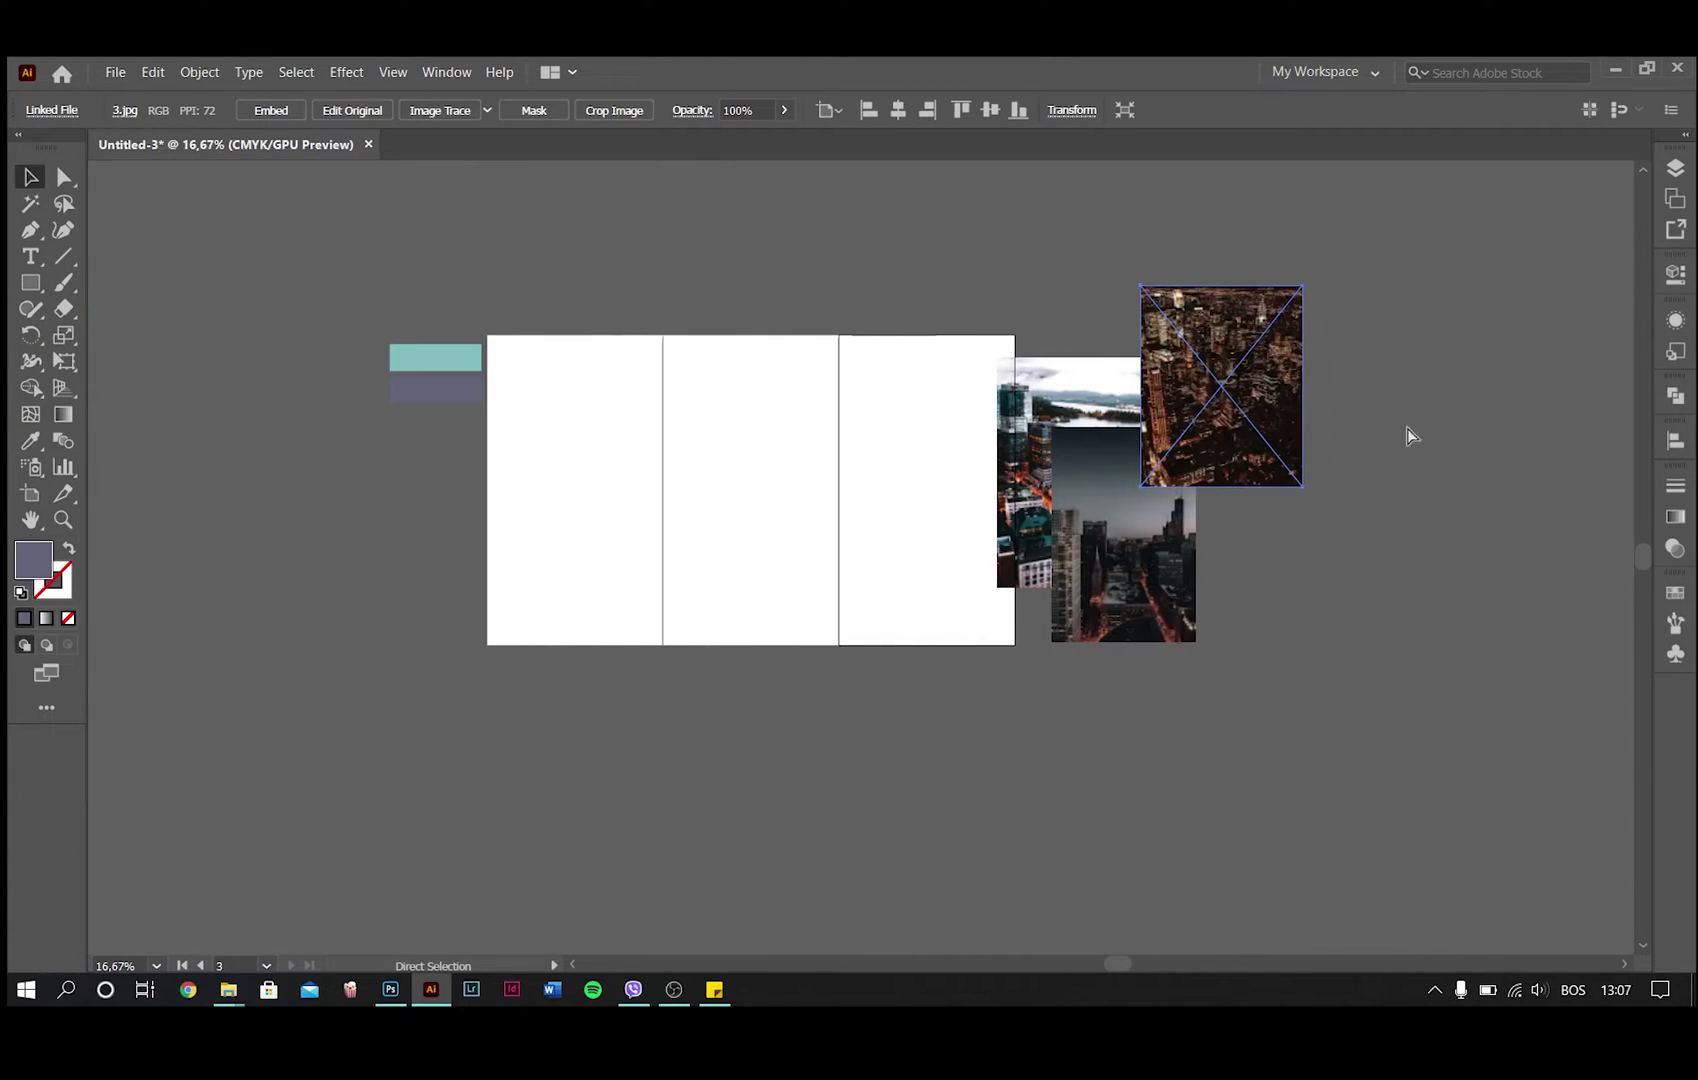
drag(1258, 412, 1372, 392)
drag(1112, 402, 1175, 311)
drag(1158, 640, 1257, 764)
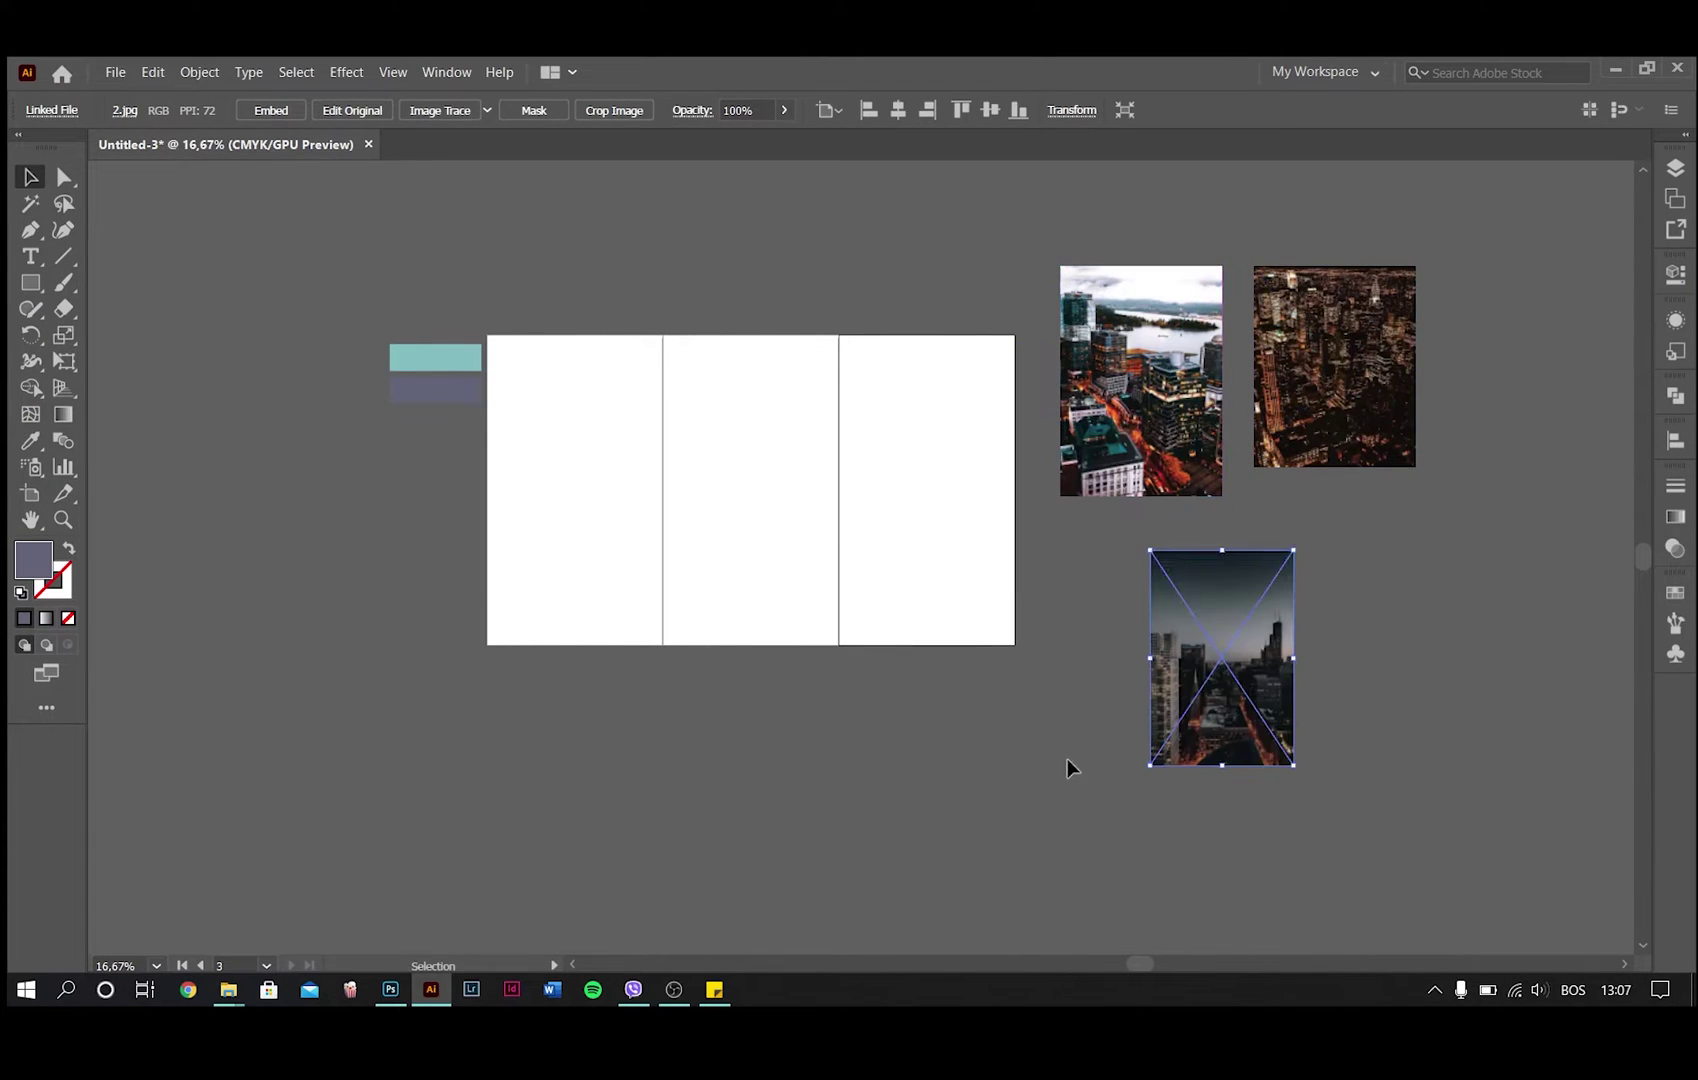
click(1066, 759)
Step: Draw a closed five-sided shape with the Pen tool across the upper part of the third artboard, tapering to a point below
key(ctrl+plus)
click(31, 231)
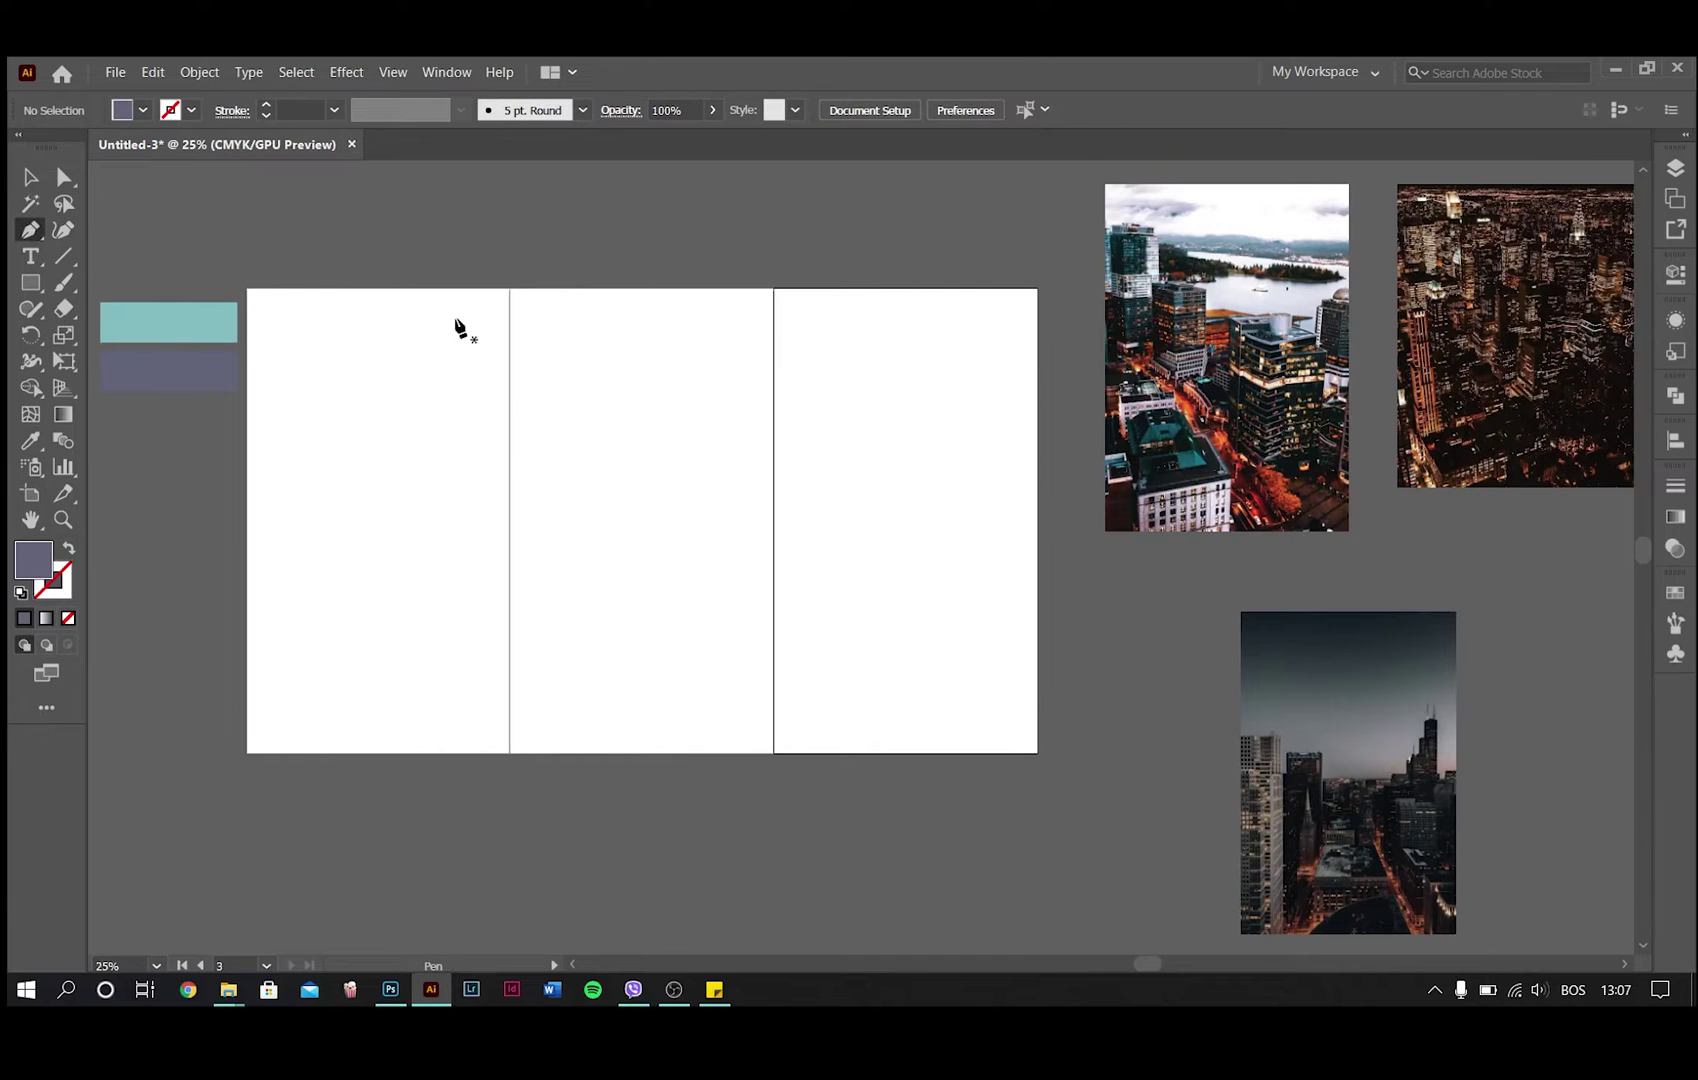
click(1037, 448)
click(945, 538)
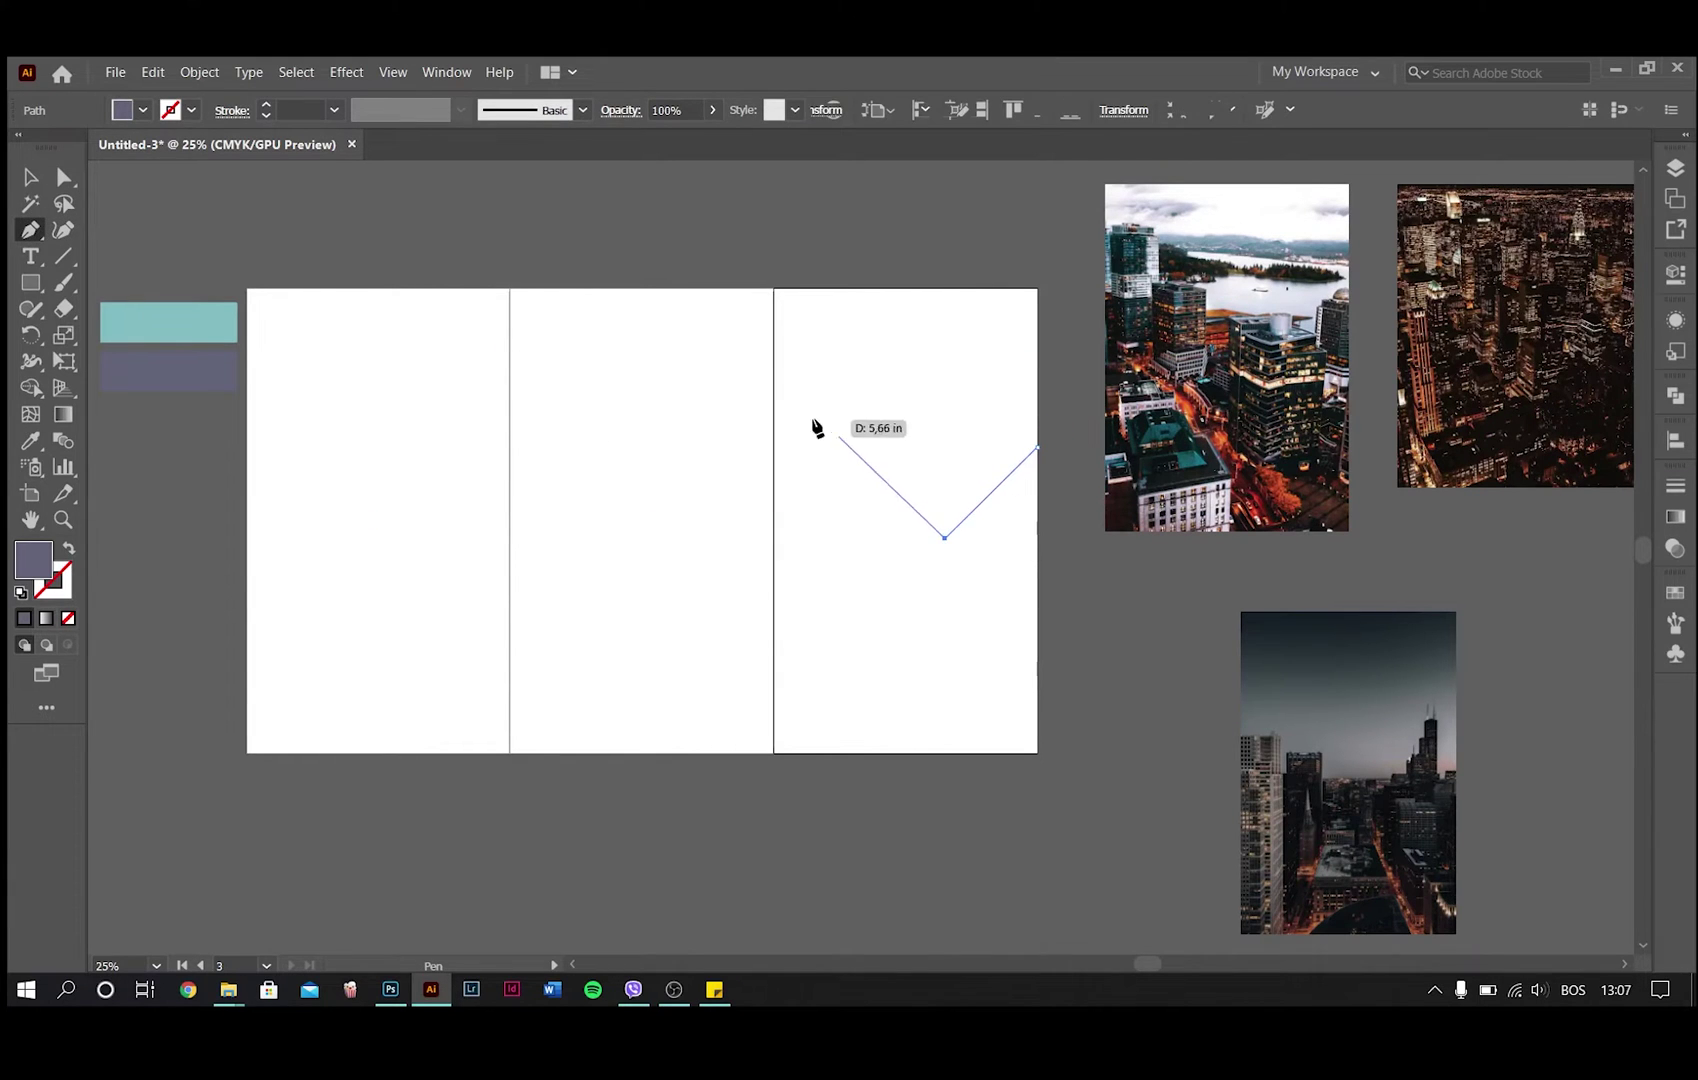
click(773, 378)
click(773, 289)
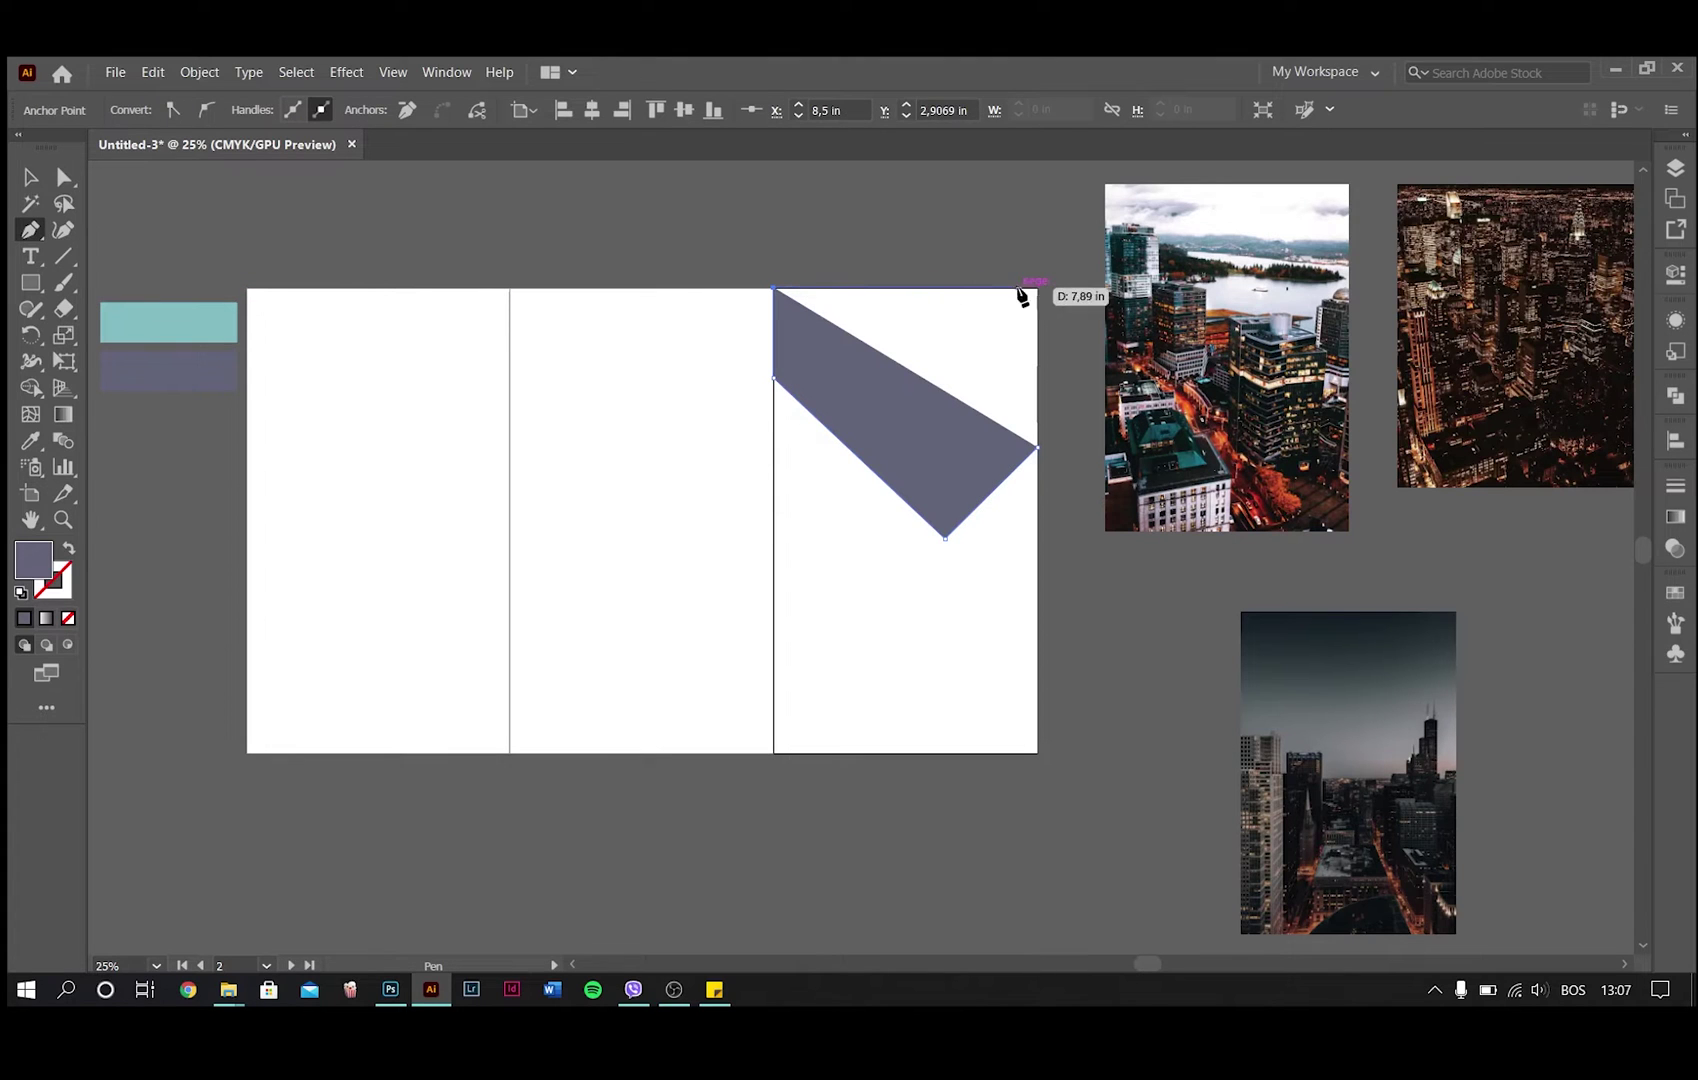
click(1037, 289)
click(1037, 448)
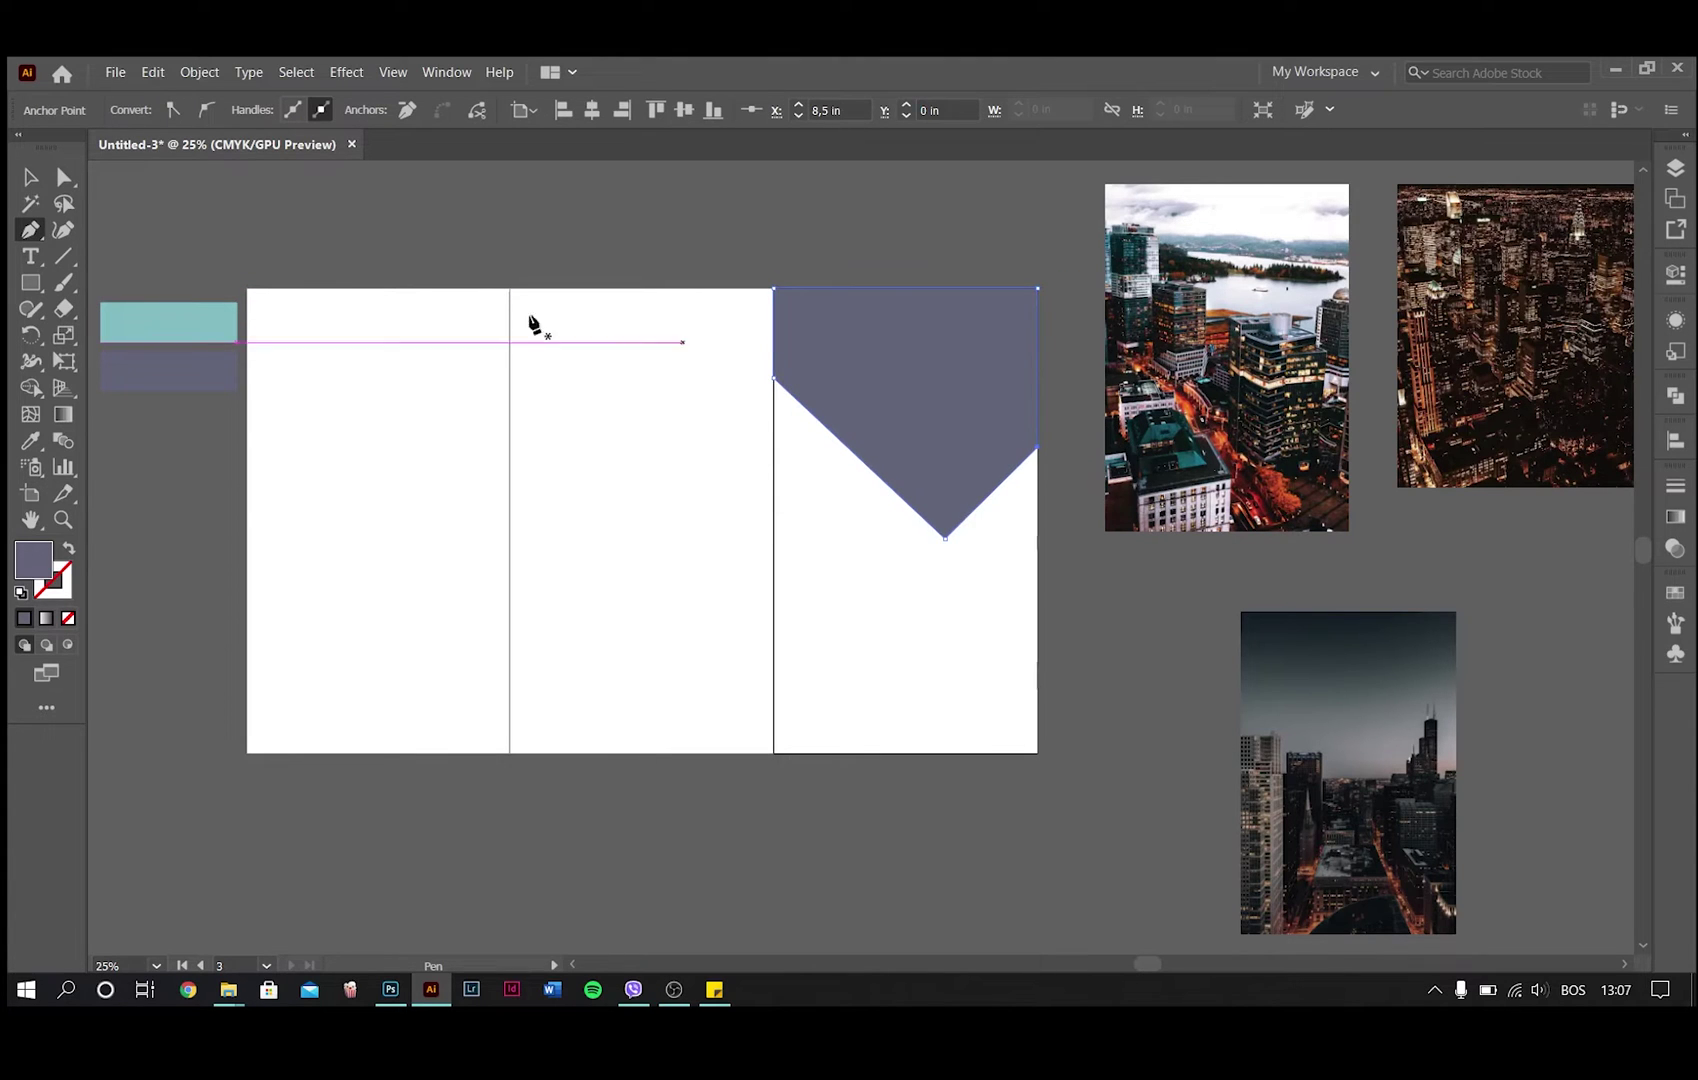
click(30, 177)
click(763, 237)
Step: Move the daylight city photo 1.jpg behind the five-sided shape and scale it to the third artboard's width
drag(1317, 472, 1059, 609)
click(1118, 530)
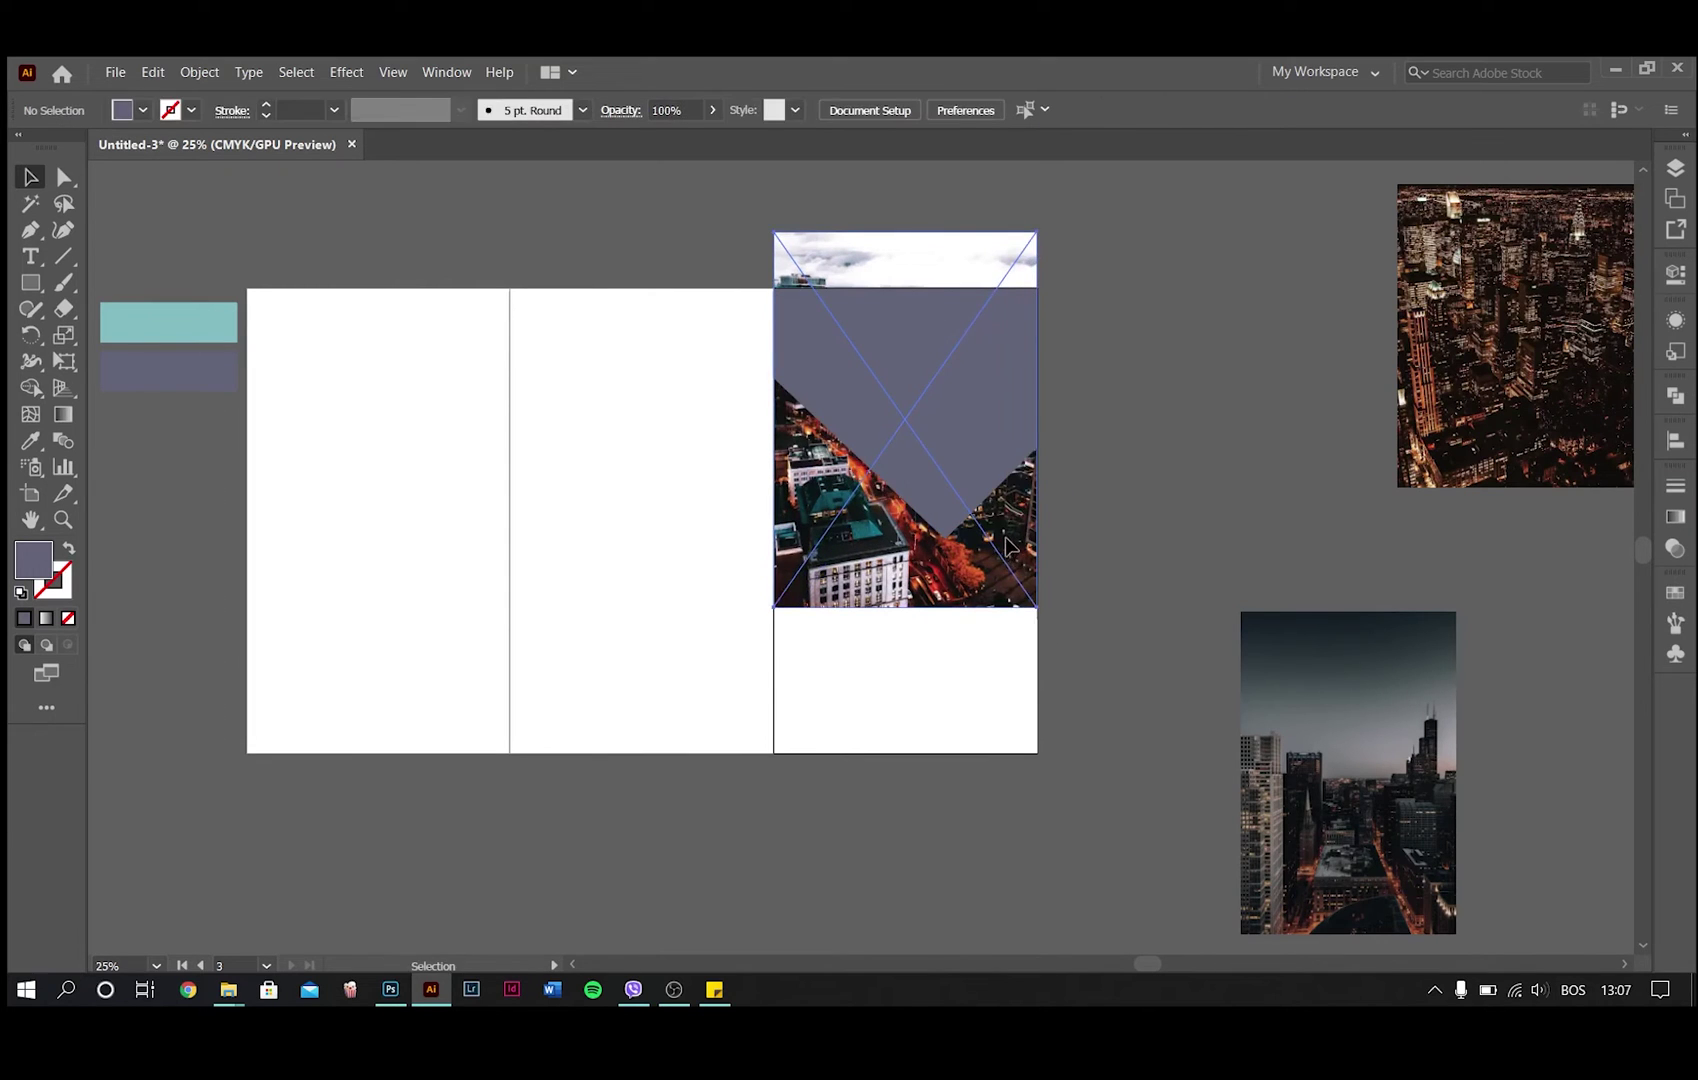
drag(1003, 540, 1003, 512)
scroll(1140, 458, up, 4)
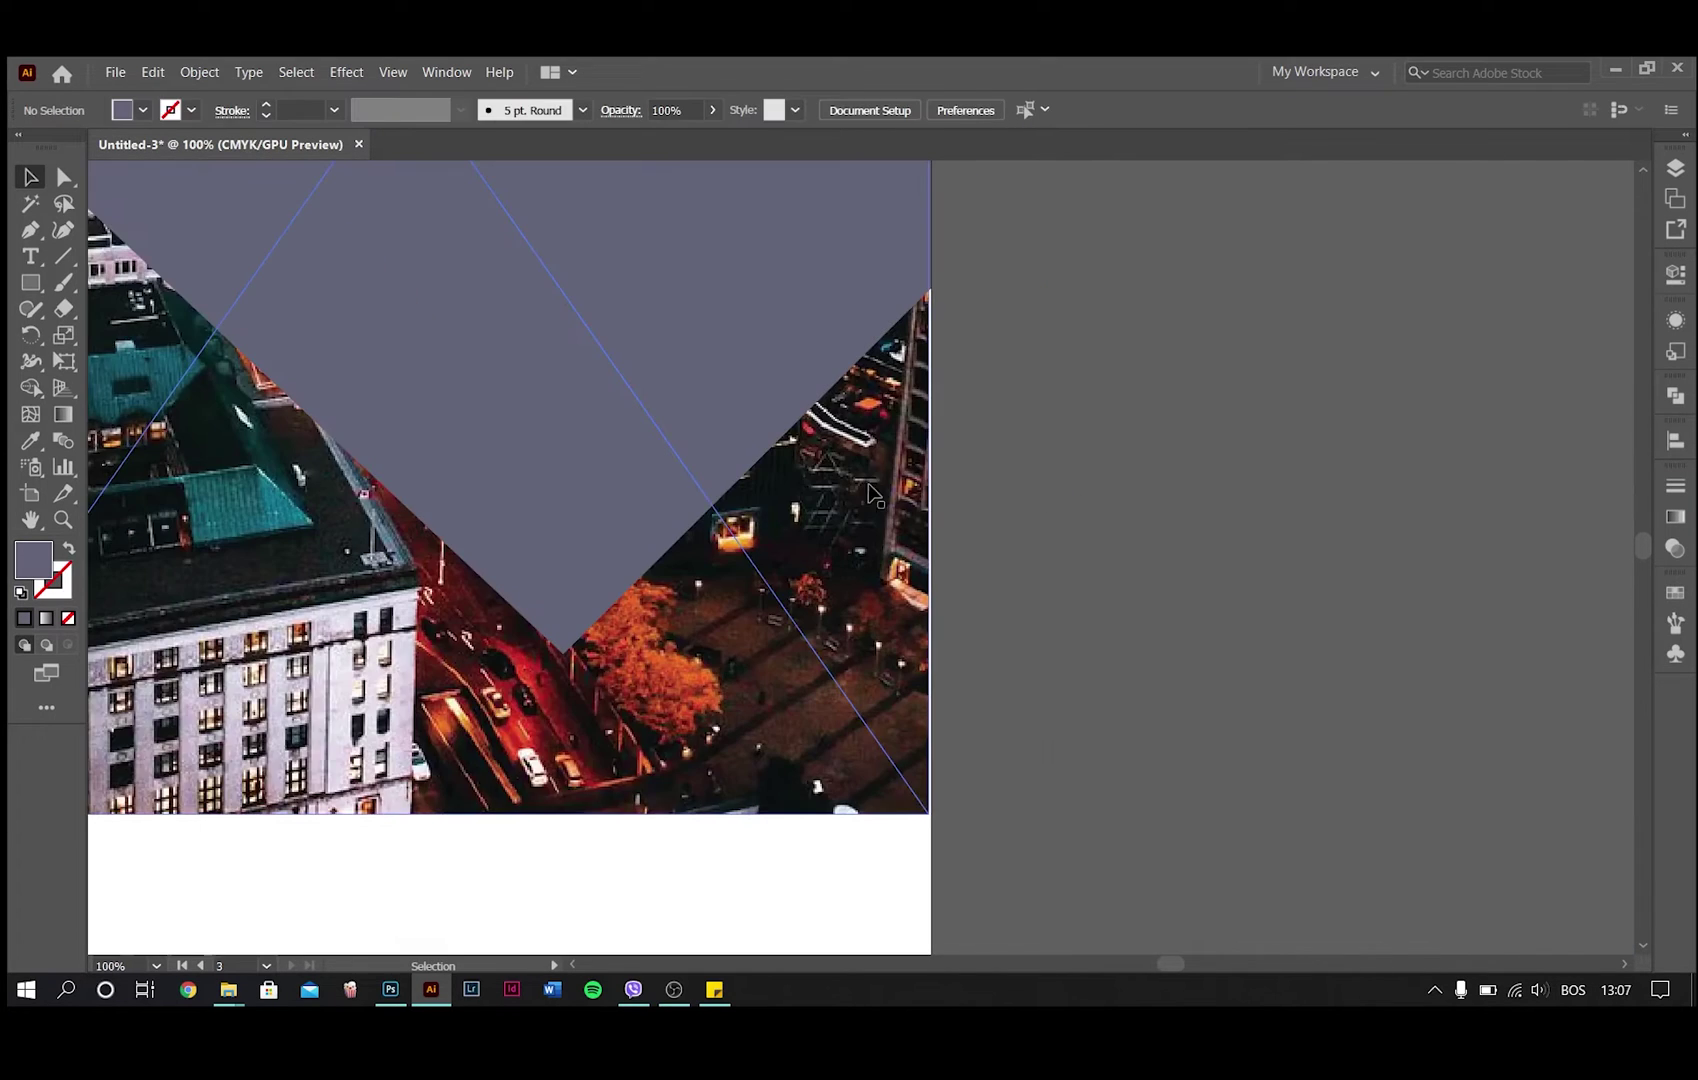
scroll(1010, 325, up, 3)
drag(925, 318, 932, 318)
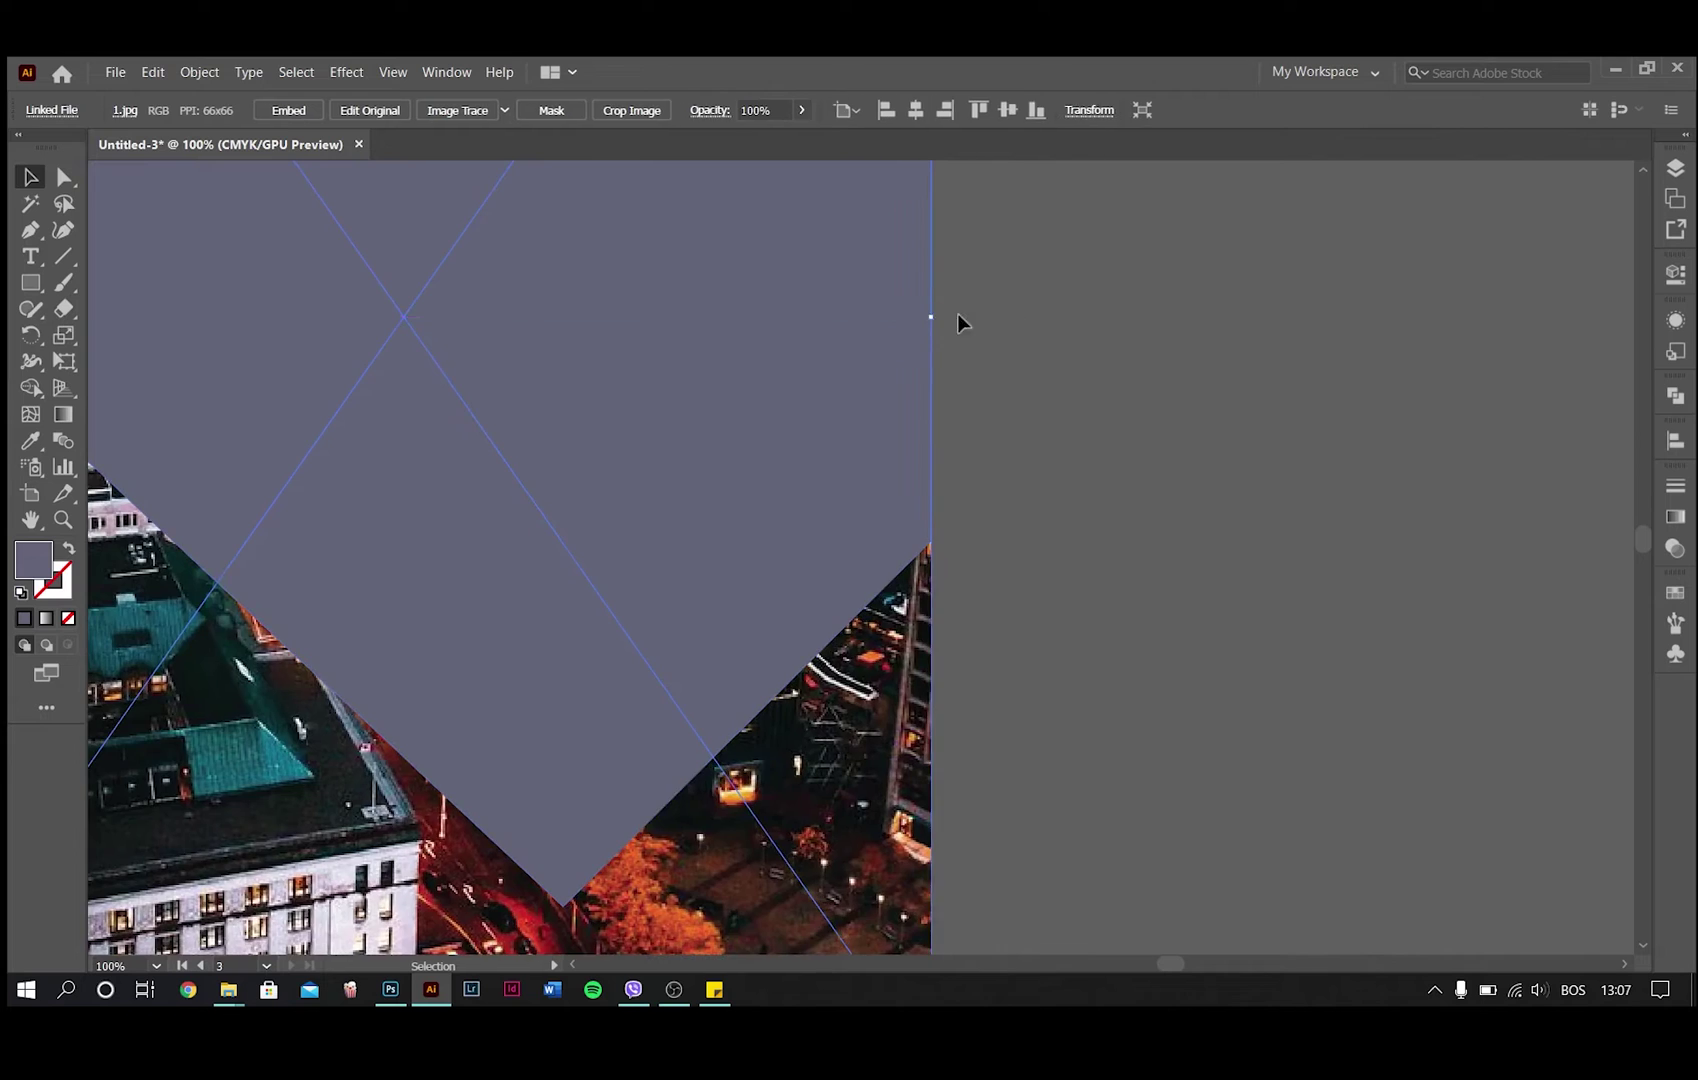
click(1047, 333)
scroll(1047, 333, down, 3)
scroll(1047, 333, up, 1)
scroll(1047, 335, right, 1)
Step: Clip the city photo to the five-sided shape with a clipping mask
drag(1047, 343, 830, 273)
right_click(832, 230)
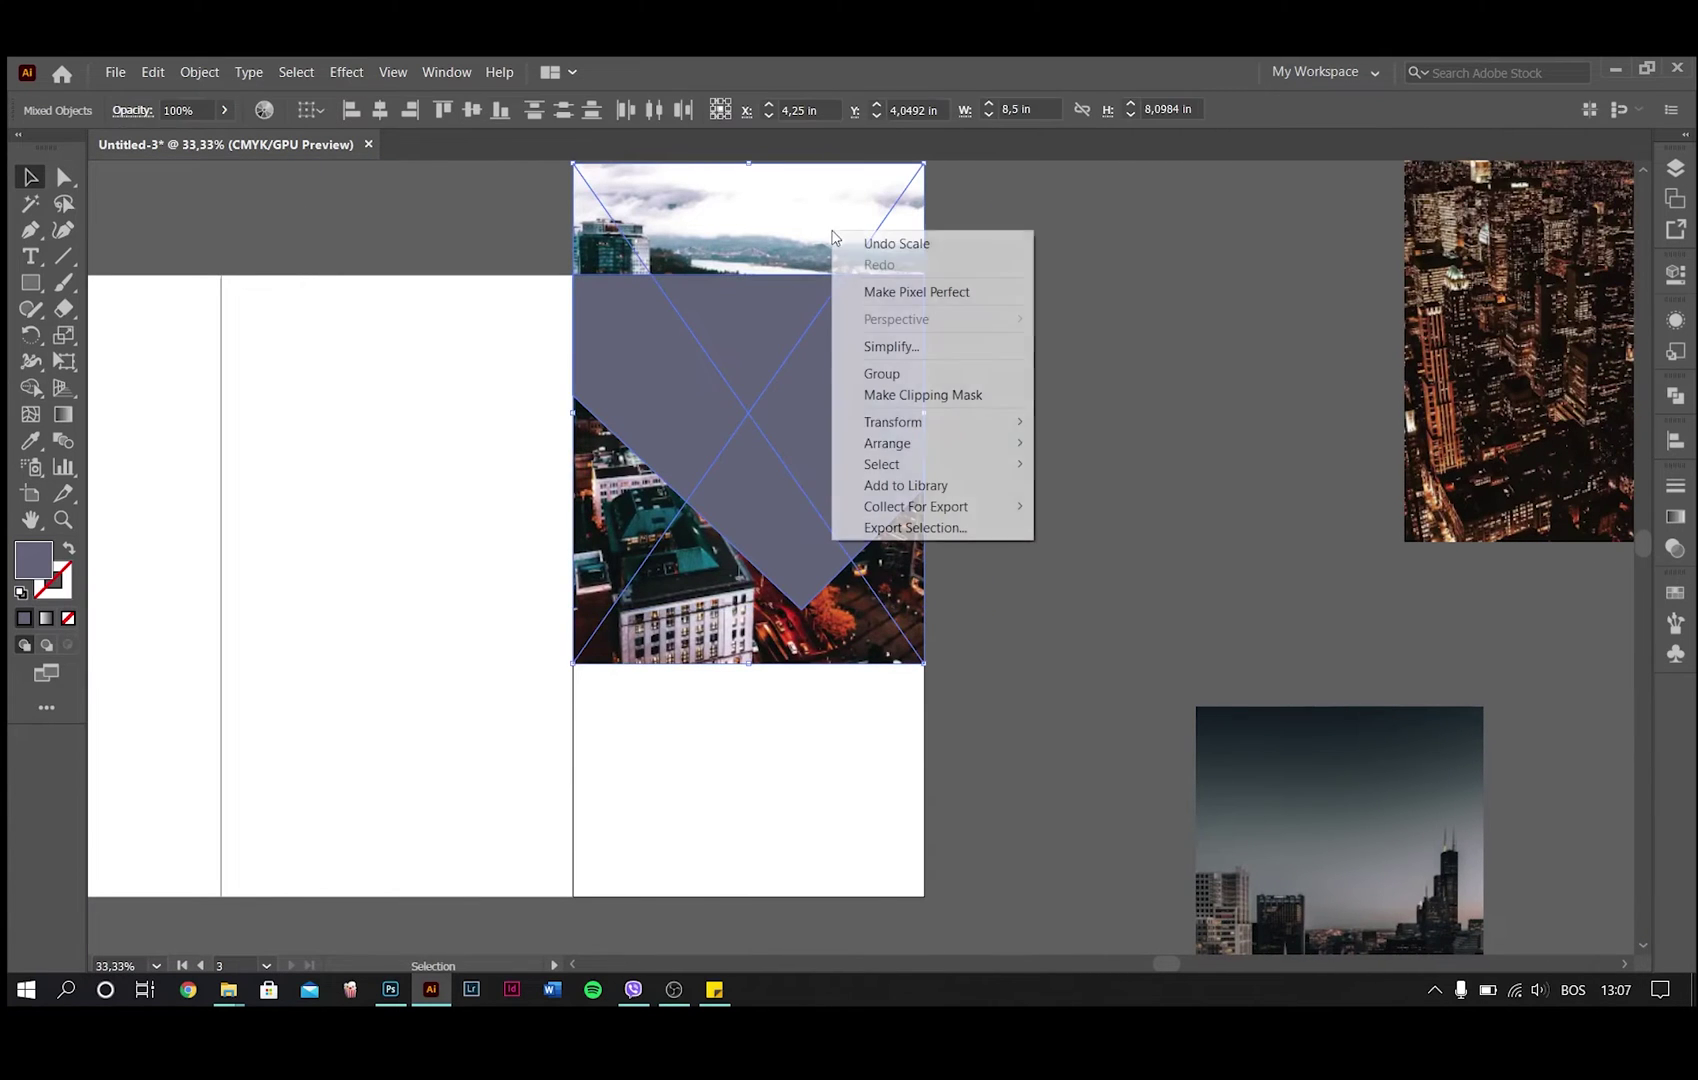
click(948, 392)
click(1108, 411)
Step: Set the clipped photo's opacity to 79%
click(800, 302)
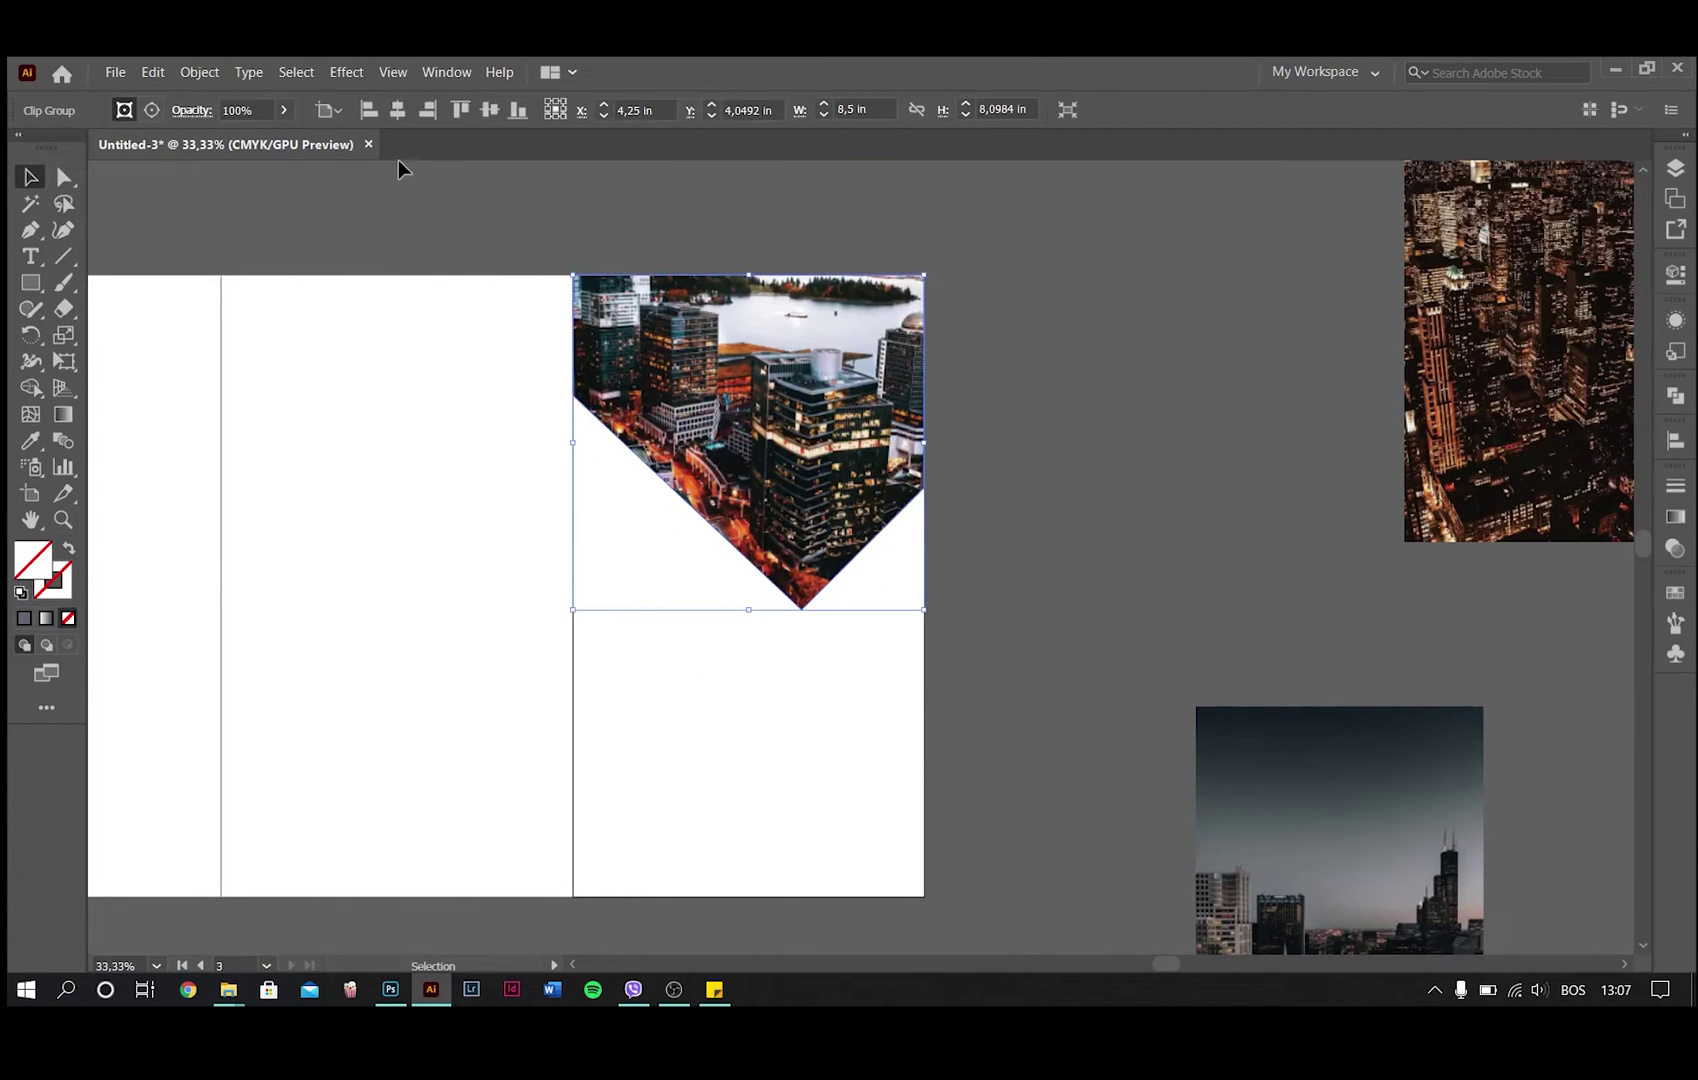
text(79)
key(Return)
click(112, 270)
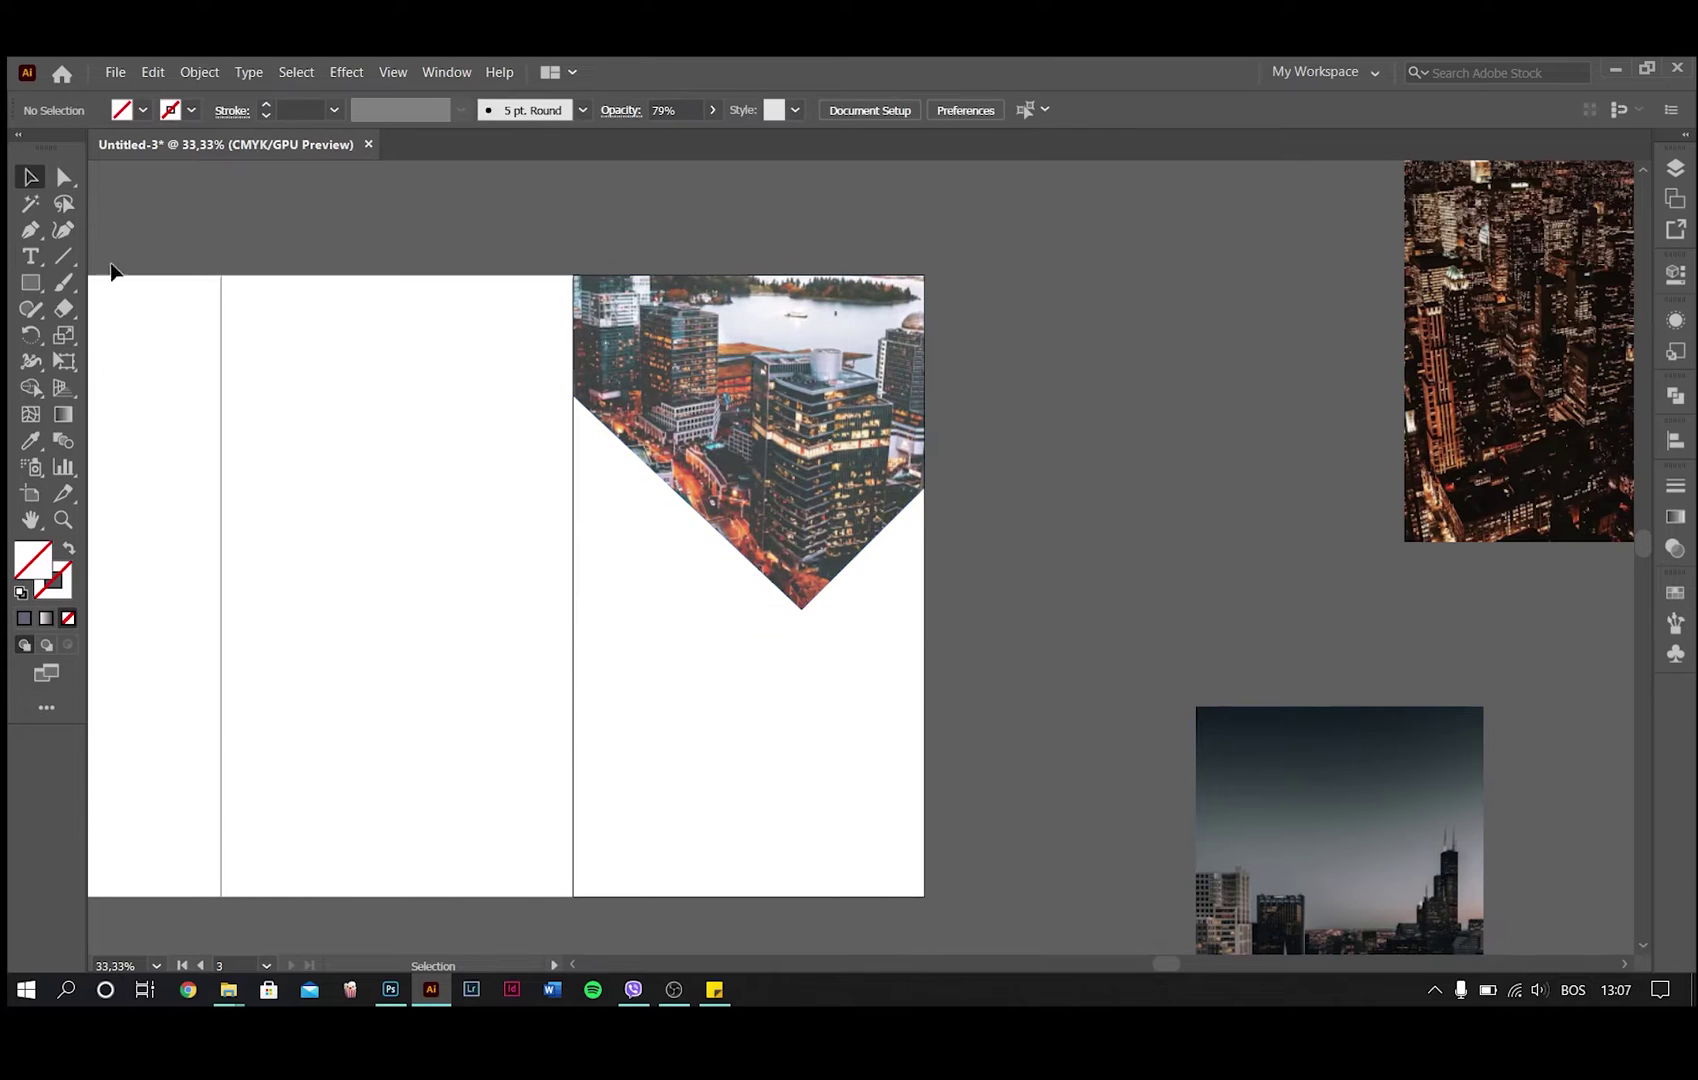
Step: Draw a closed triangle with the Pen tool over the upper-left corner of the clipped photo
click(48, 233)
click(573, 395)
click(825, 276)
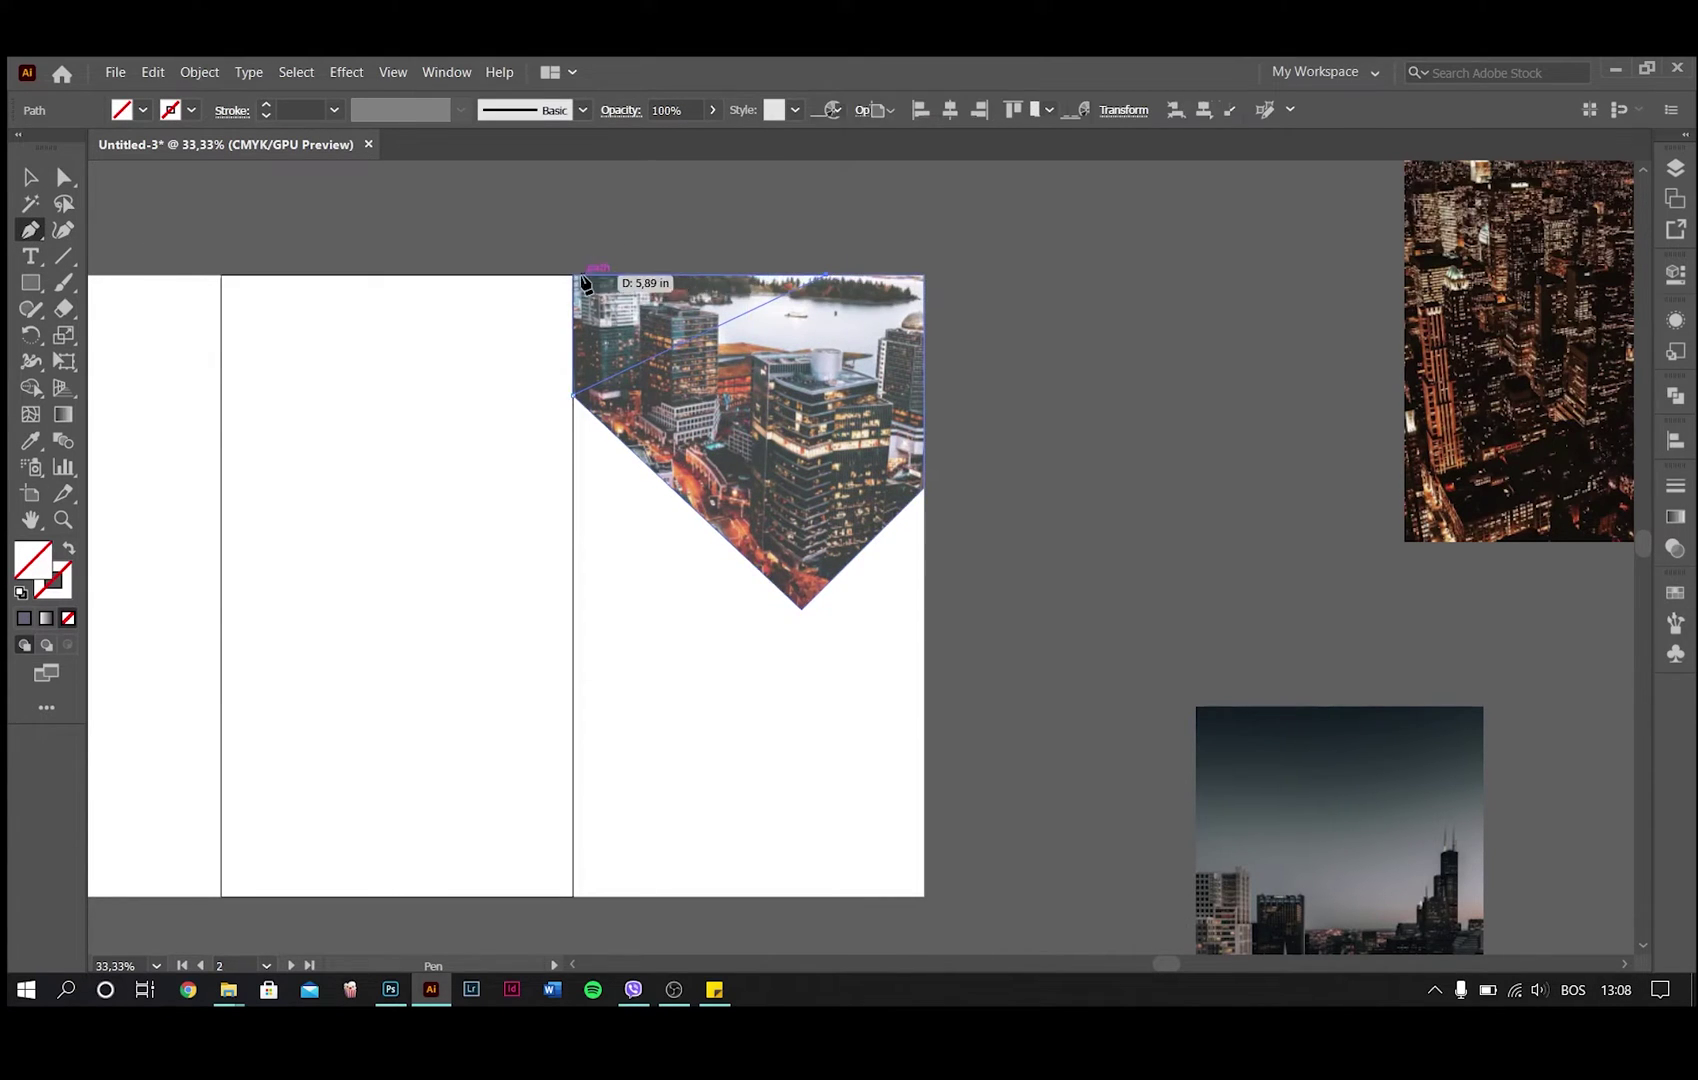
click(573, 275)
click(573, 395)
Step: Fill the corner triangle with the teal of the first swatch rectangle using the Eyedropper
scroll(530, 394, down, 2)
click(30, 177)
click(30, 438)
click(285, 356)
key(v)
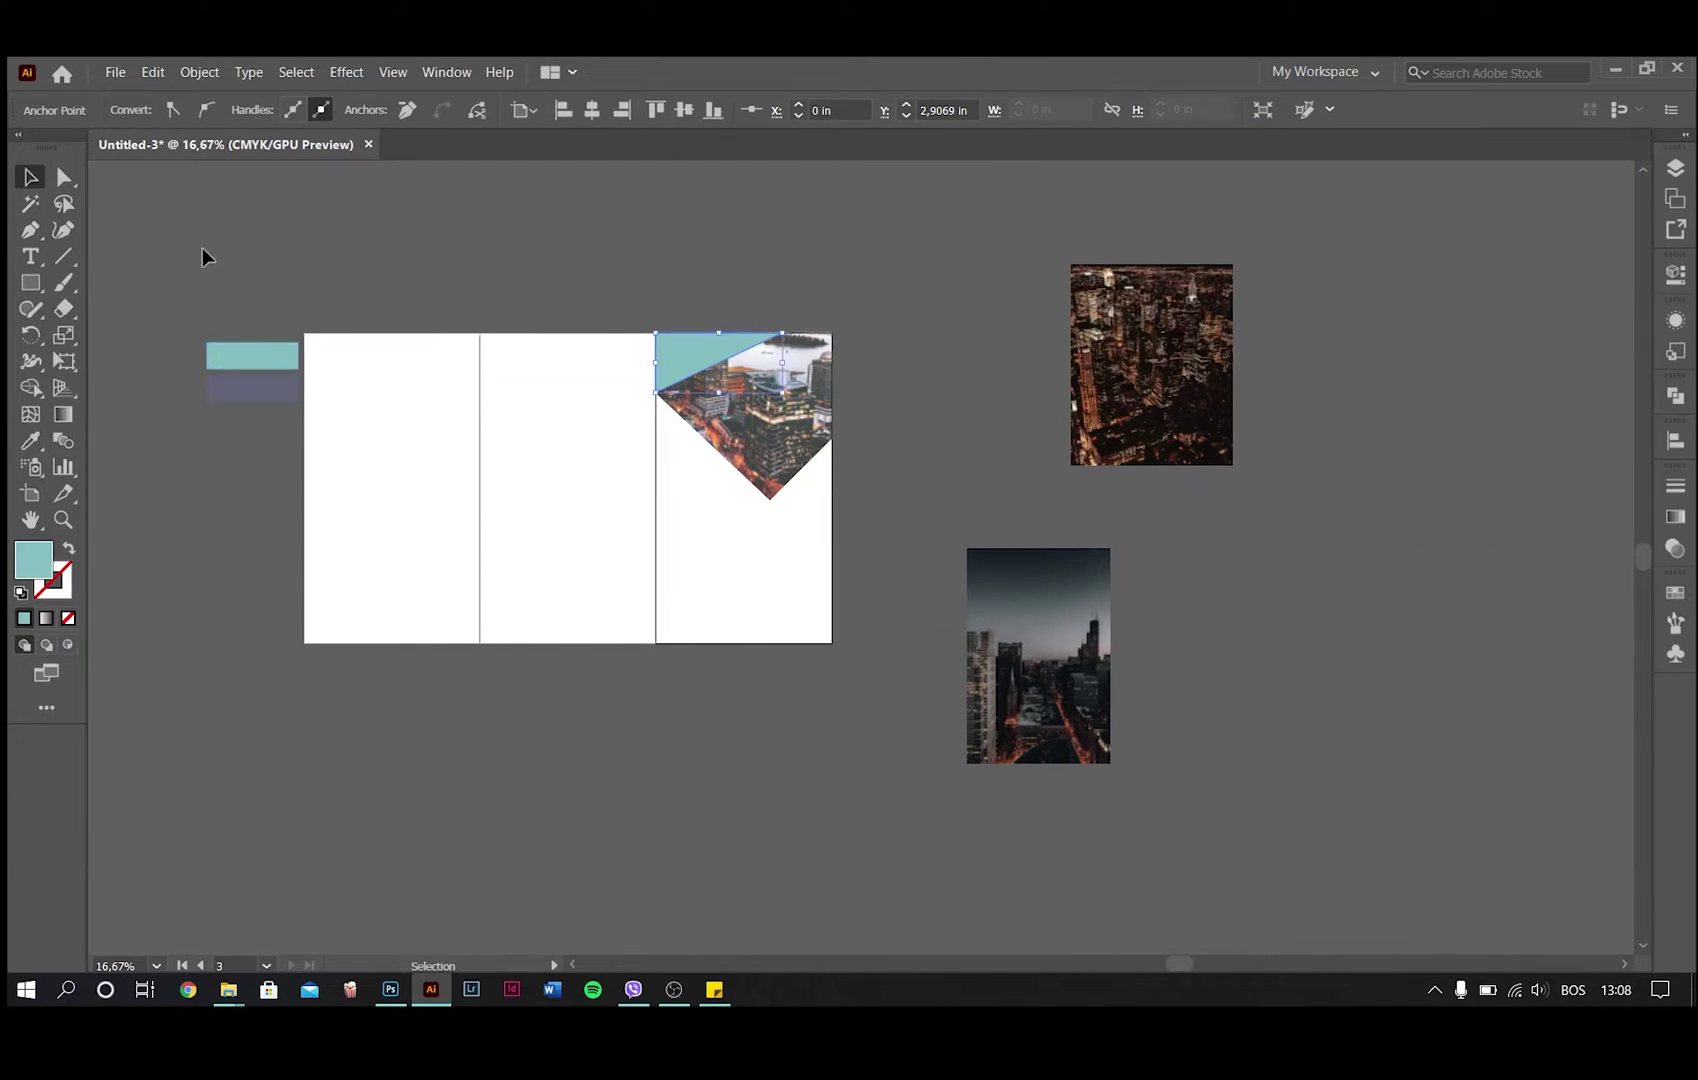
Step: Set the teal triangle's opacity to 90%
scroll(476, 298, right, 2)
click(541, 368)
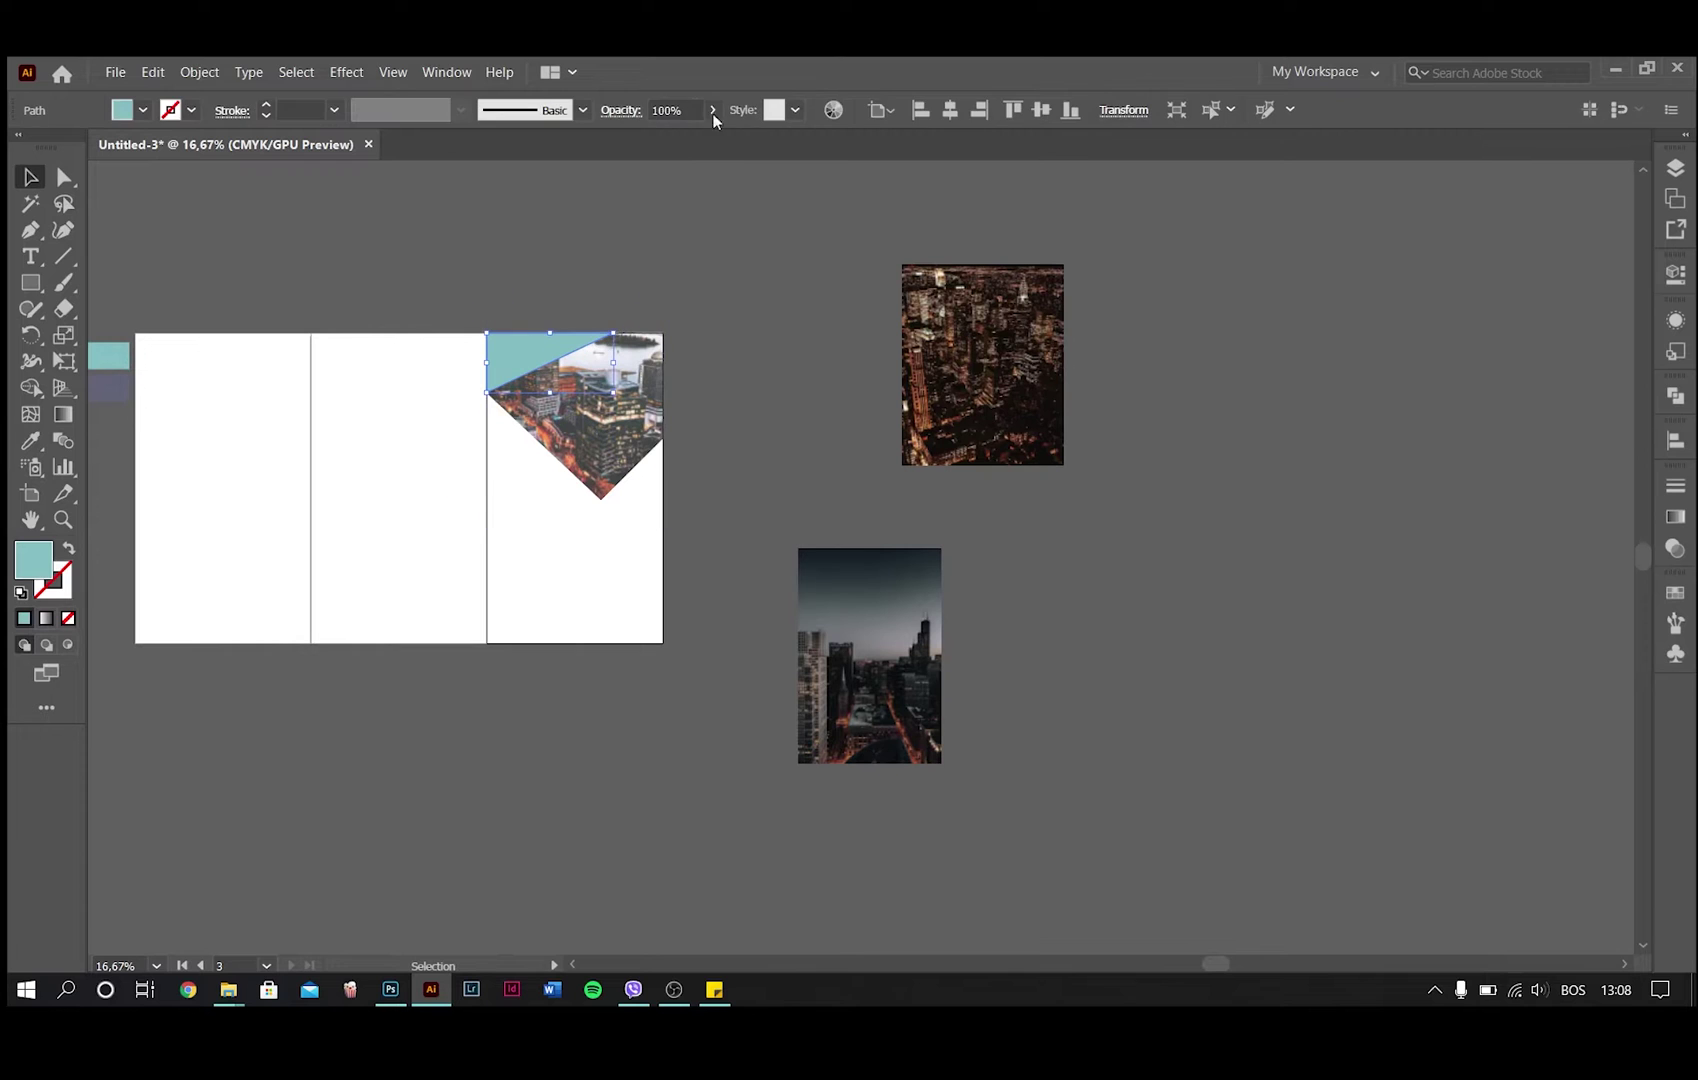
scroll(694, 106, down, 7)
click(637, 236)
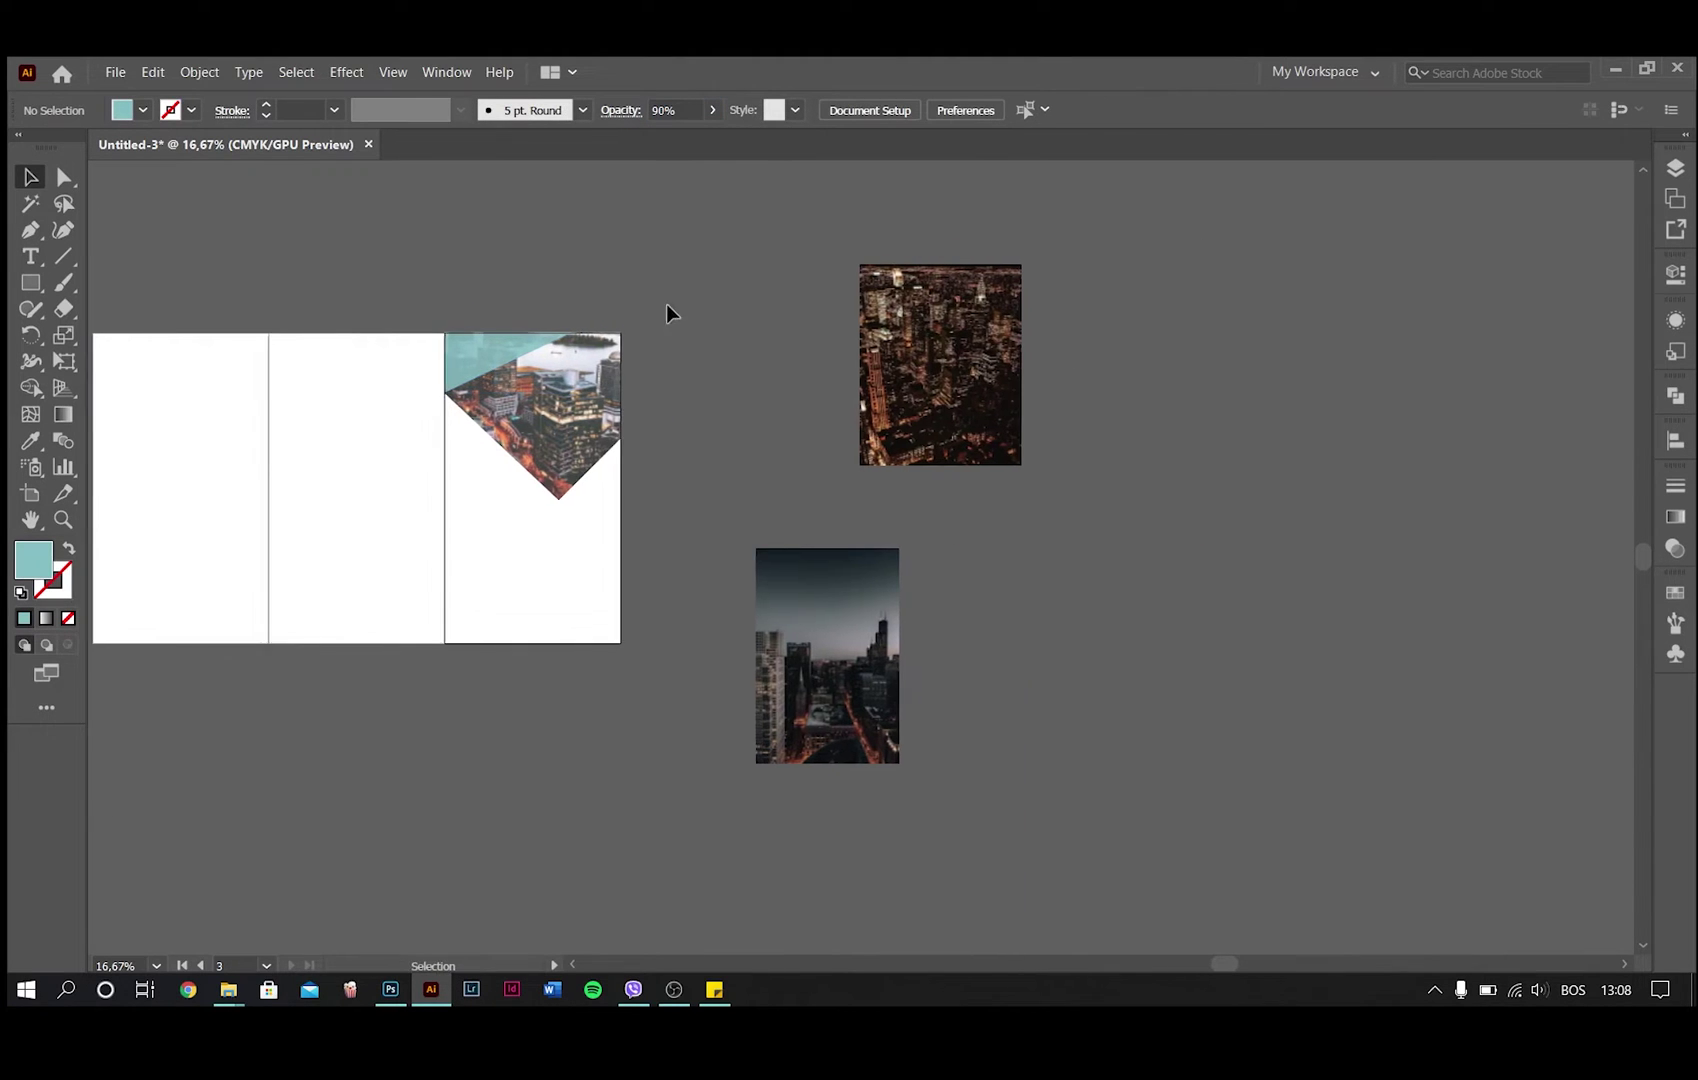
Step: Draw a teal pointed shape with the Pen tool along the clipped photo's lower edges, with a flat upper edge
scroll(659, 330, up, 3)
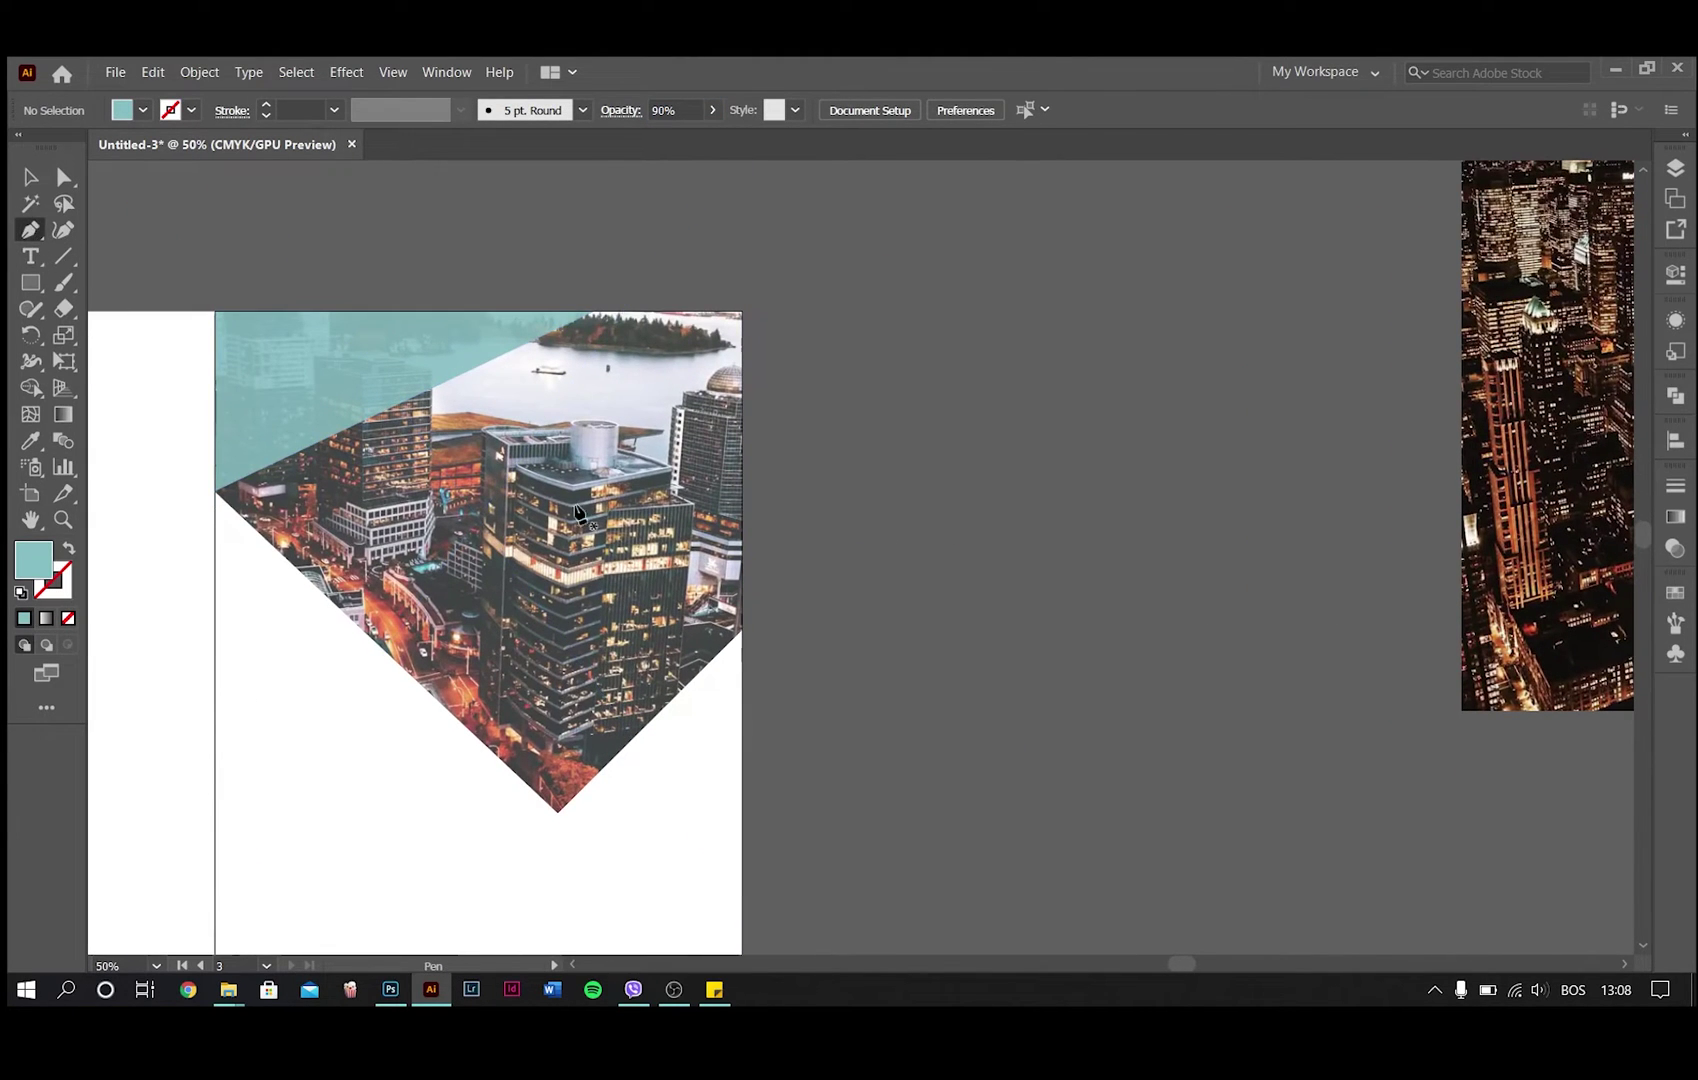
click(703, 680)
click(557, 811)
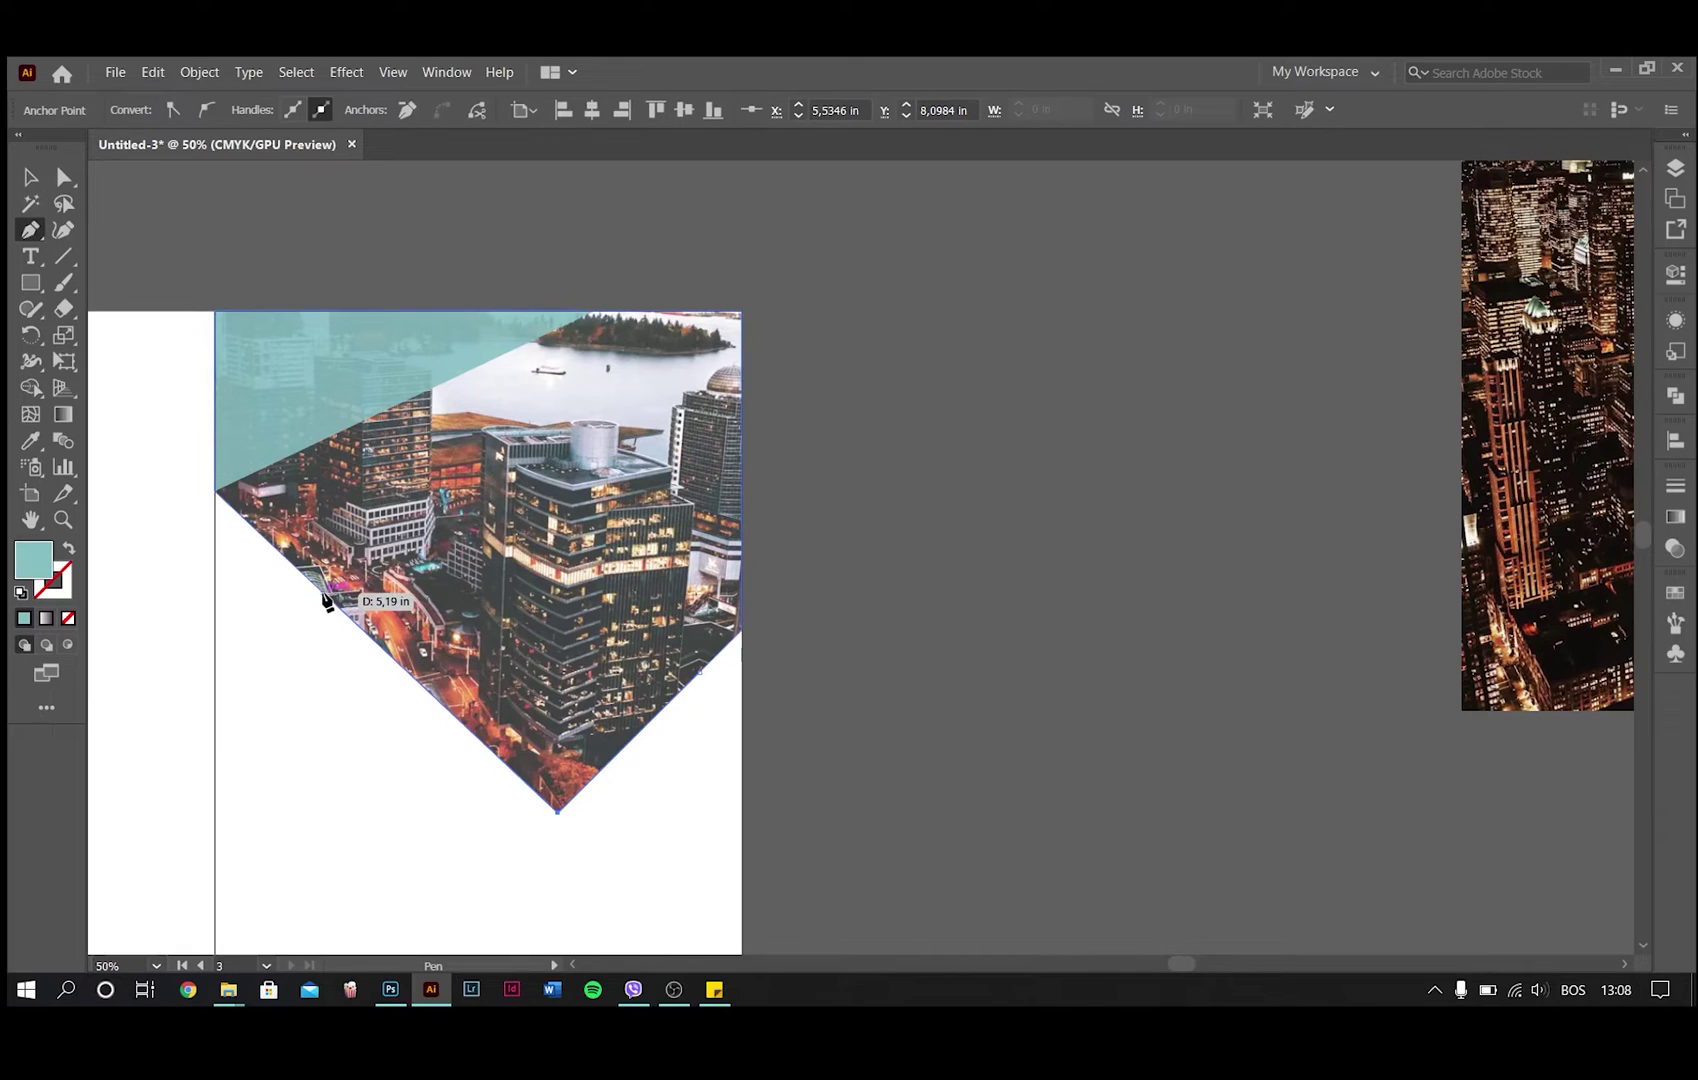
click(322, 594)
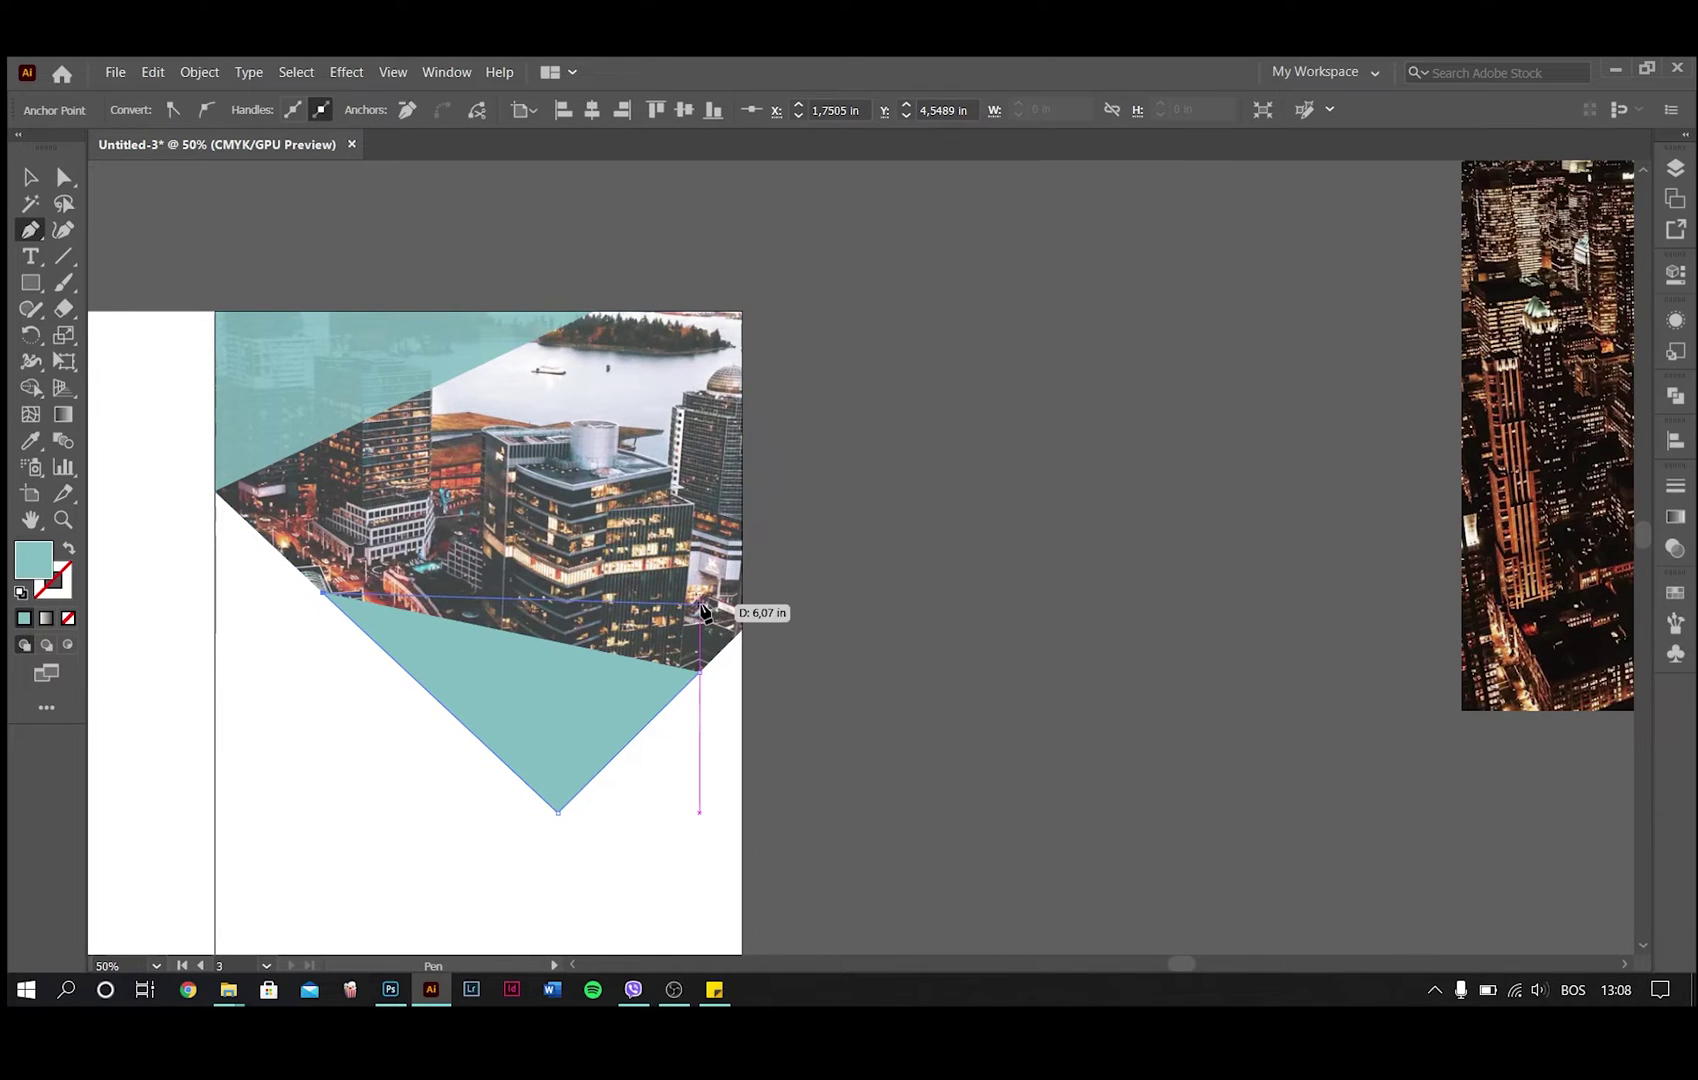
click(699, 594)
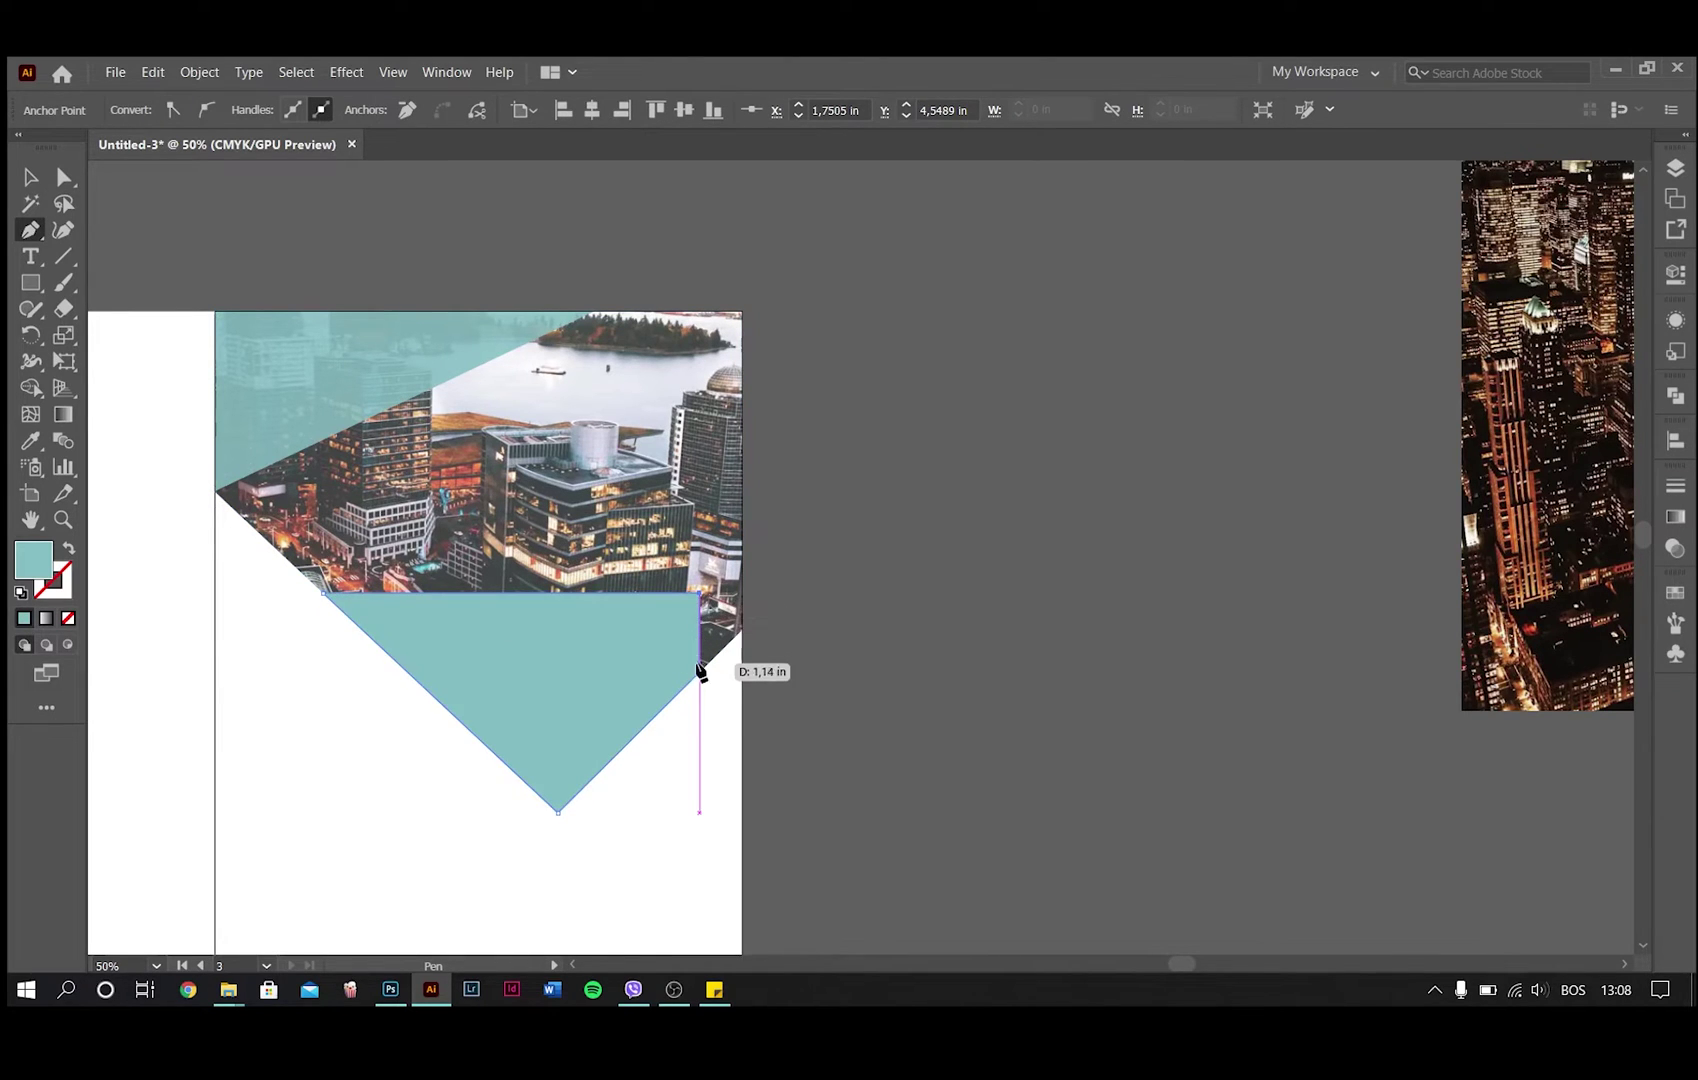
Step: Move the new pointed shape up into the upper-right corner of the third artboard
click(30, 177)
drag(630, 663, 682, 402)
click(877, 428)
scroll(876, 436, down, 3)
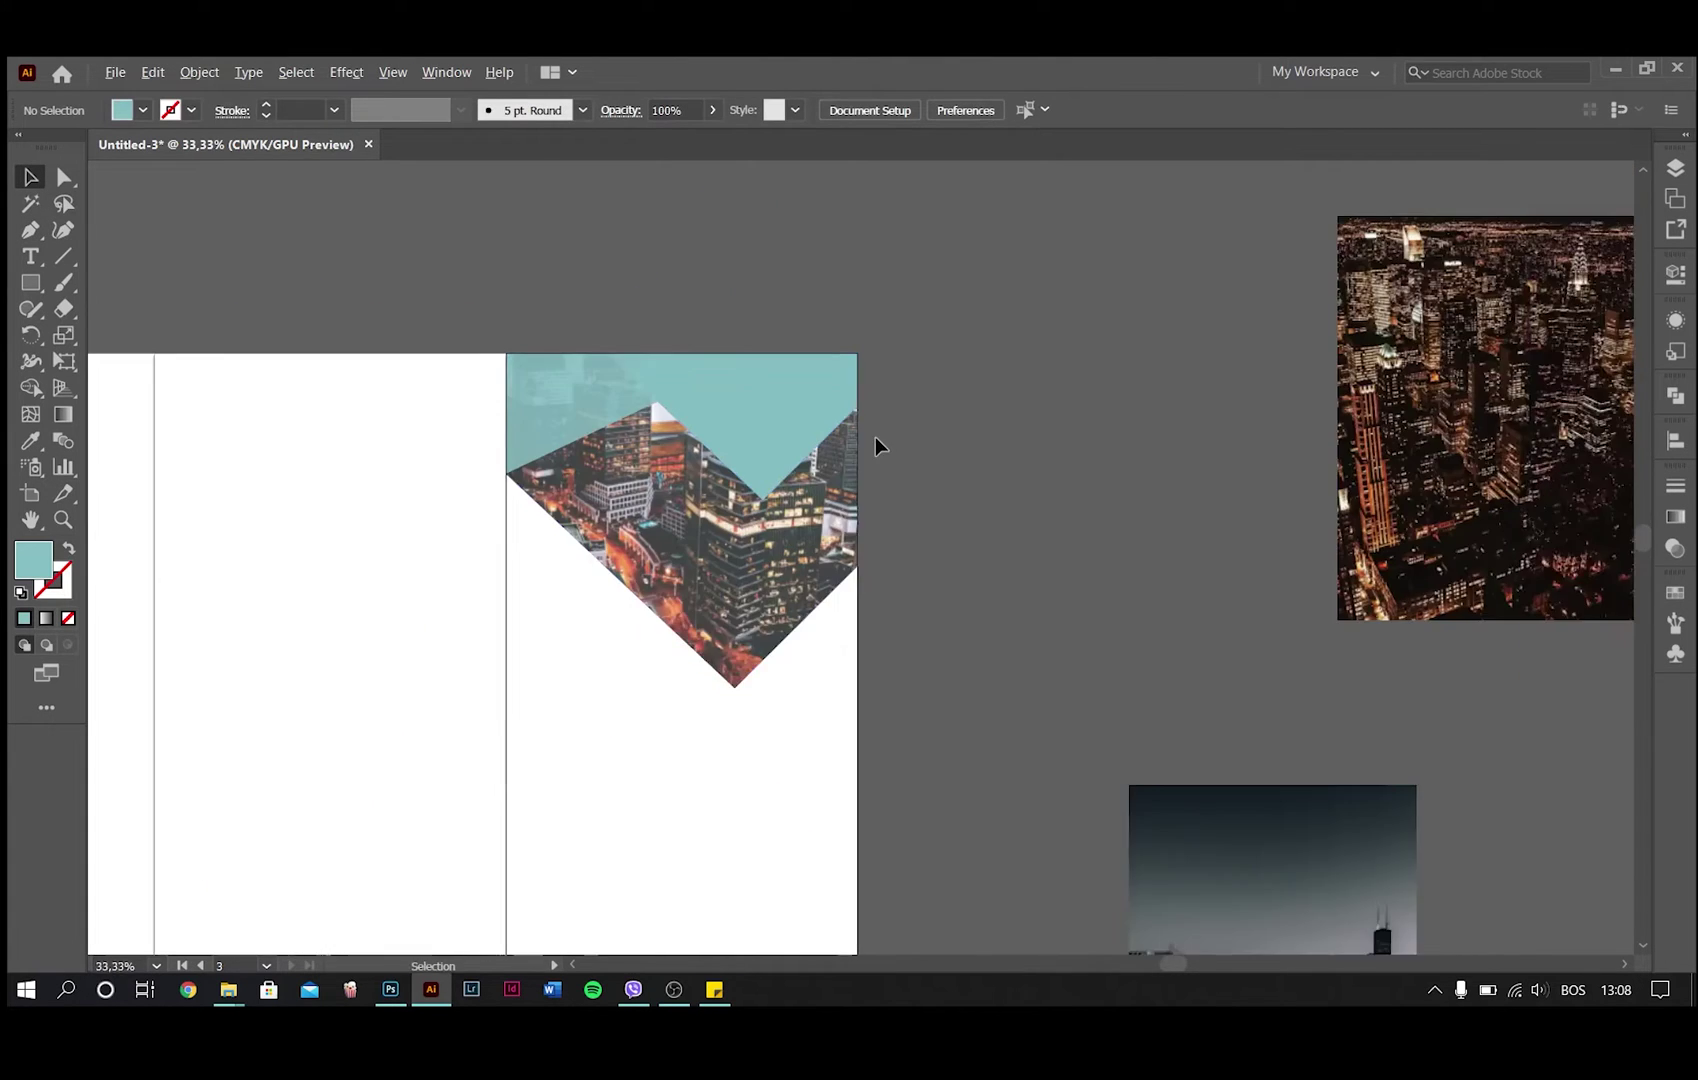
Step: Recolour the pointed shape with the purple swatch using the Eyedropper and set its opacity to 84%
click(828, 445)
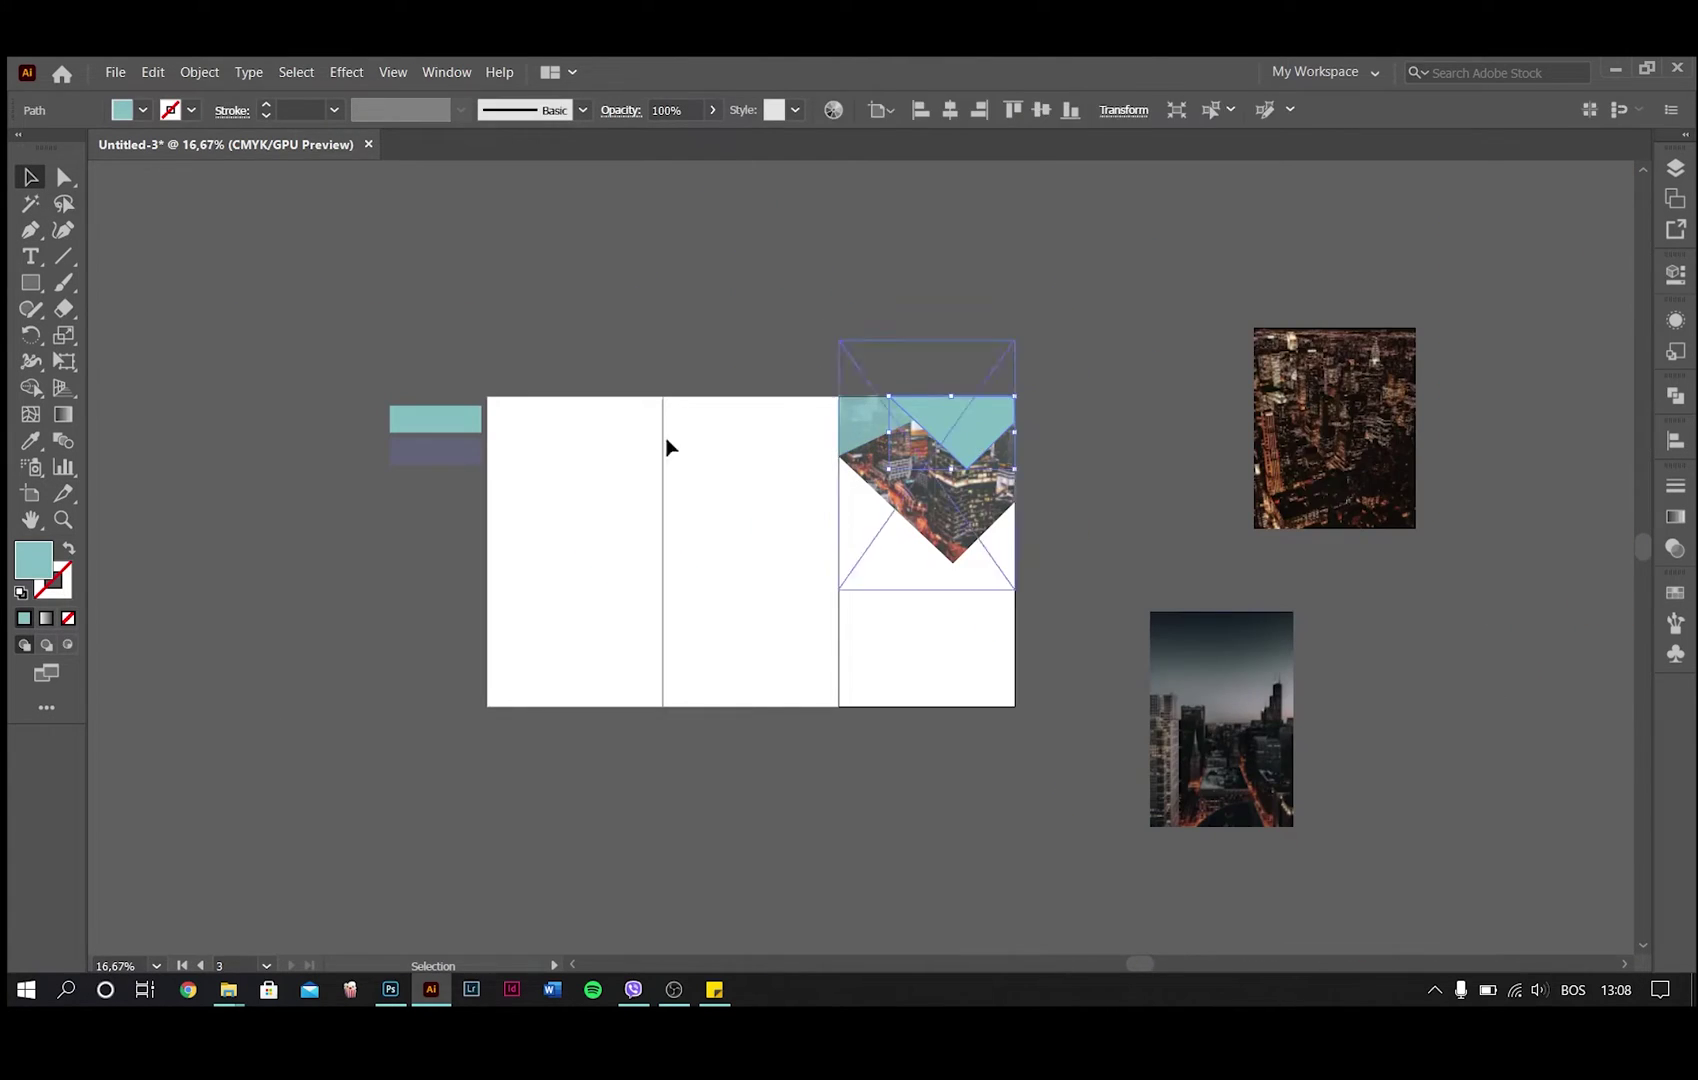
click(31, 441)
click(449, 446)
click(29, 177)
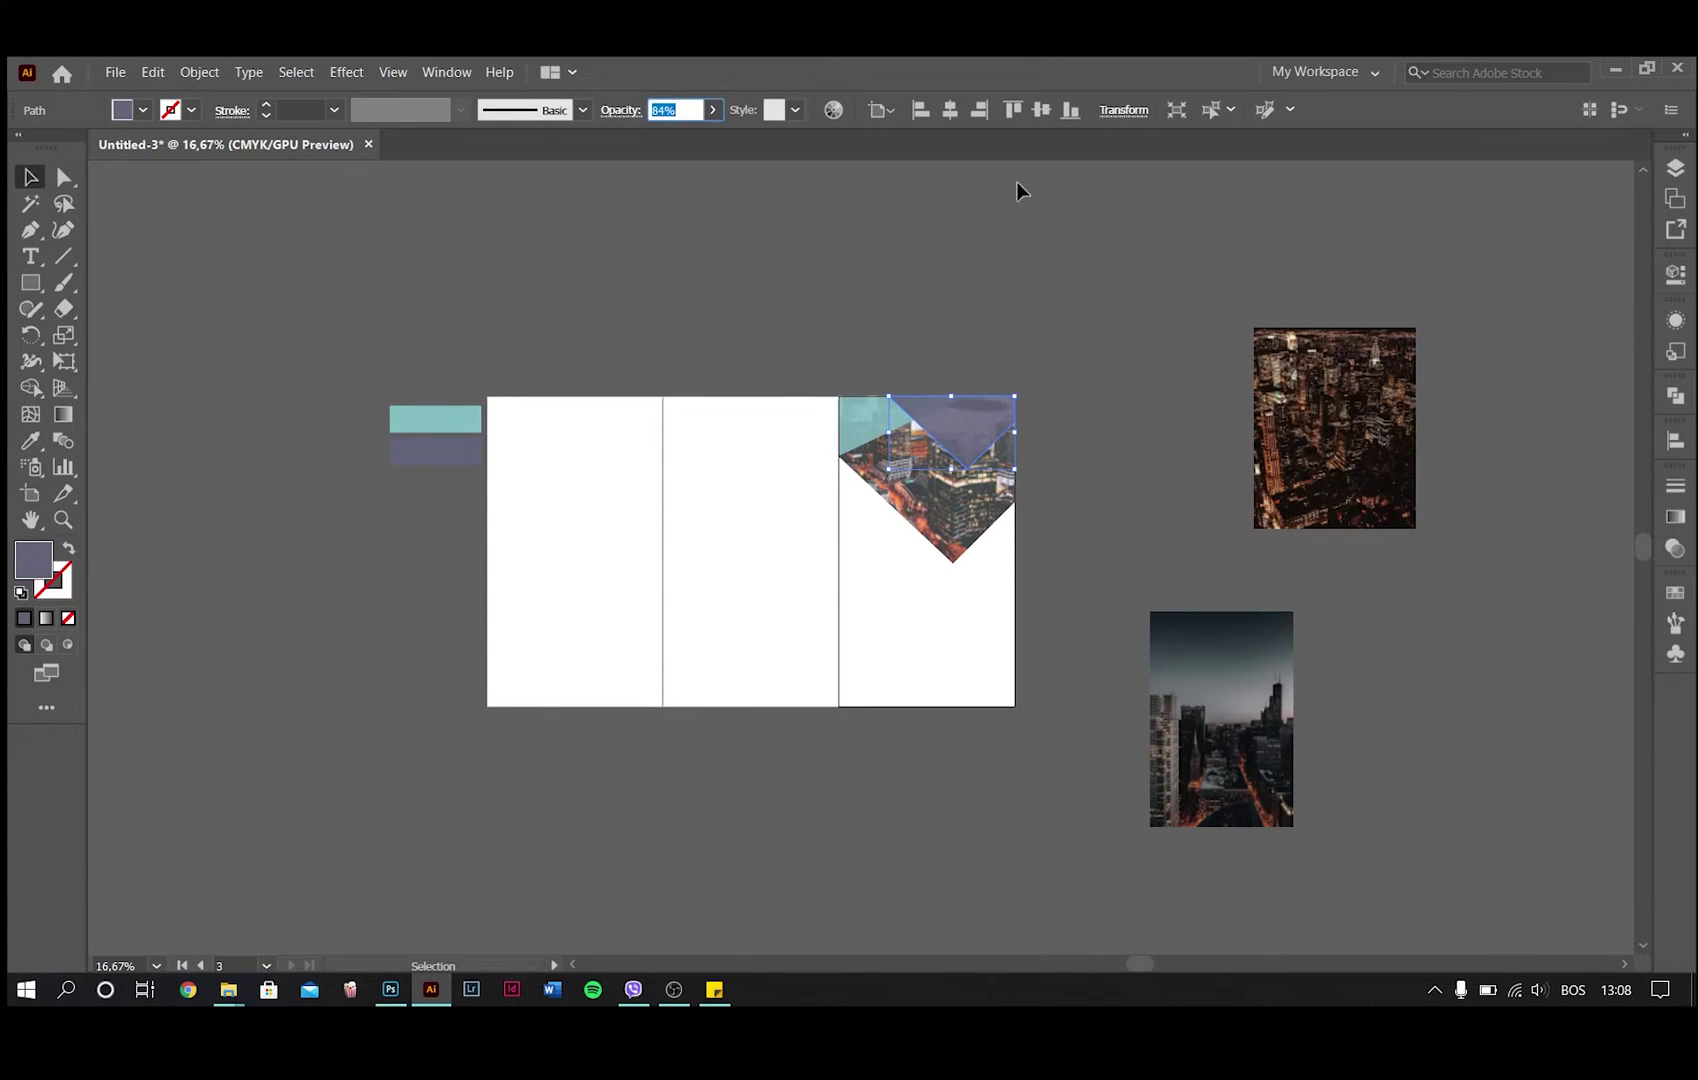
Step: Bring the teal triangle to the front, above the purple shape
click(858, 412)
right_click(876, 431)
mouse_move(1040, 783)
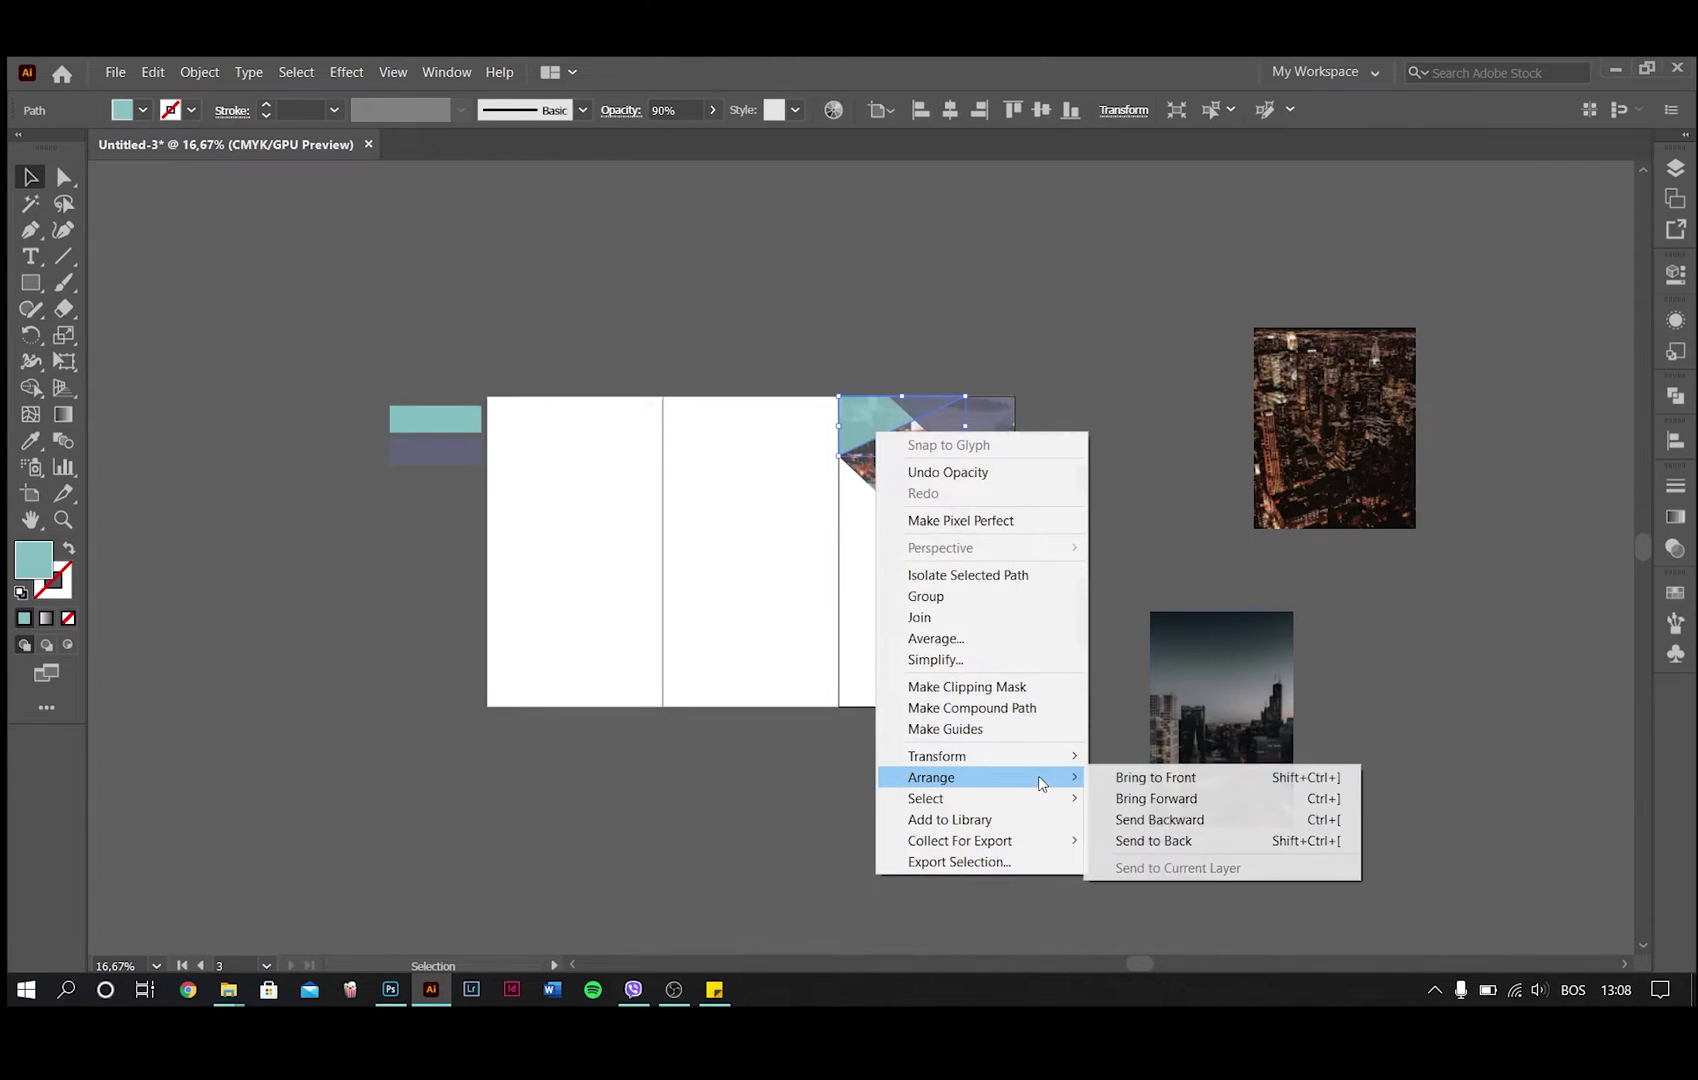
click(1155, 777)
click(1158, 456)
Step: Add a short line of text below the clipped photo, near the left edge of the third artboard
scroll(1061, 450, right, 2)
scroll(983, 552, up, 1)
scroll(983, 552, right, 1)
scroll(983, 552, left, 1)
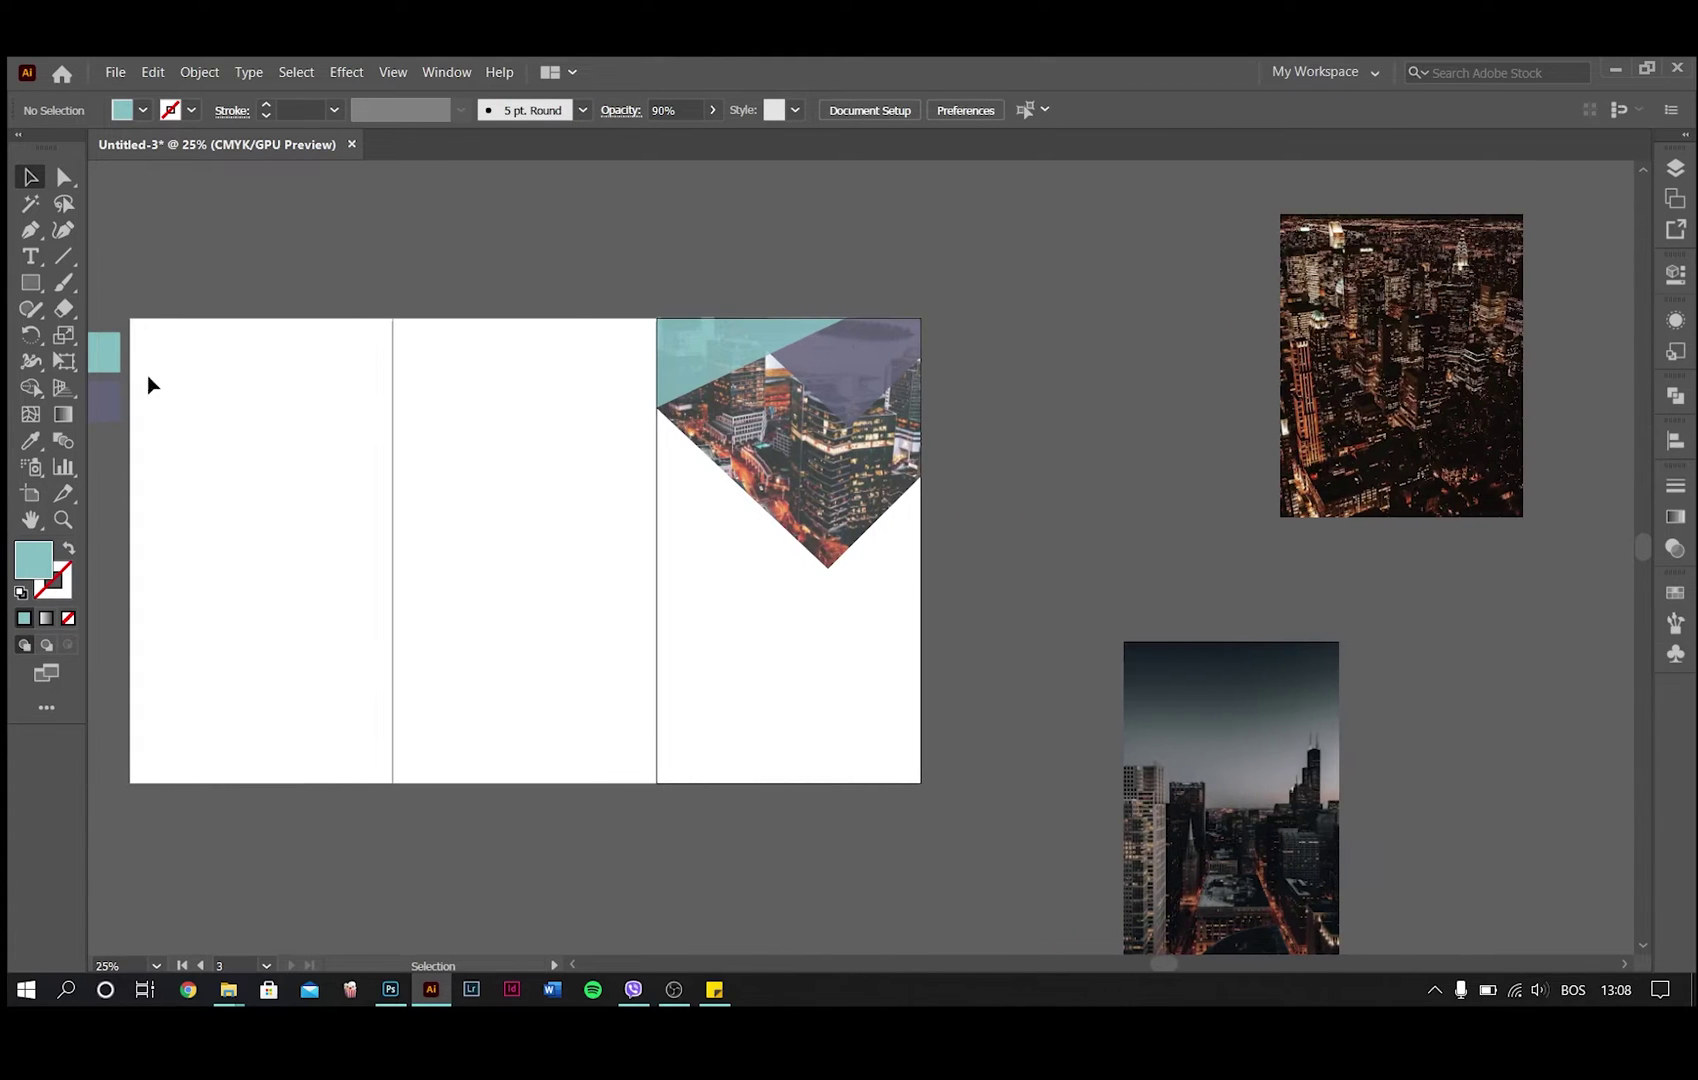
click(31, 256)
click(682, 620)
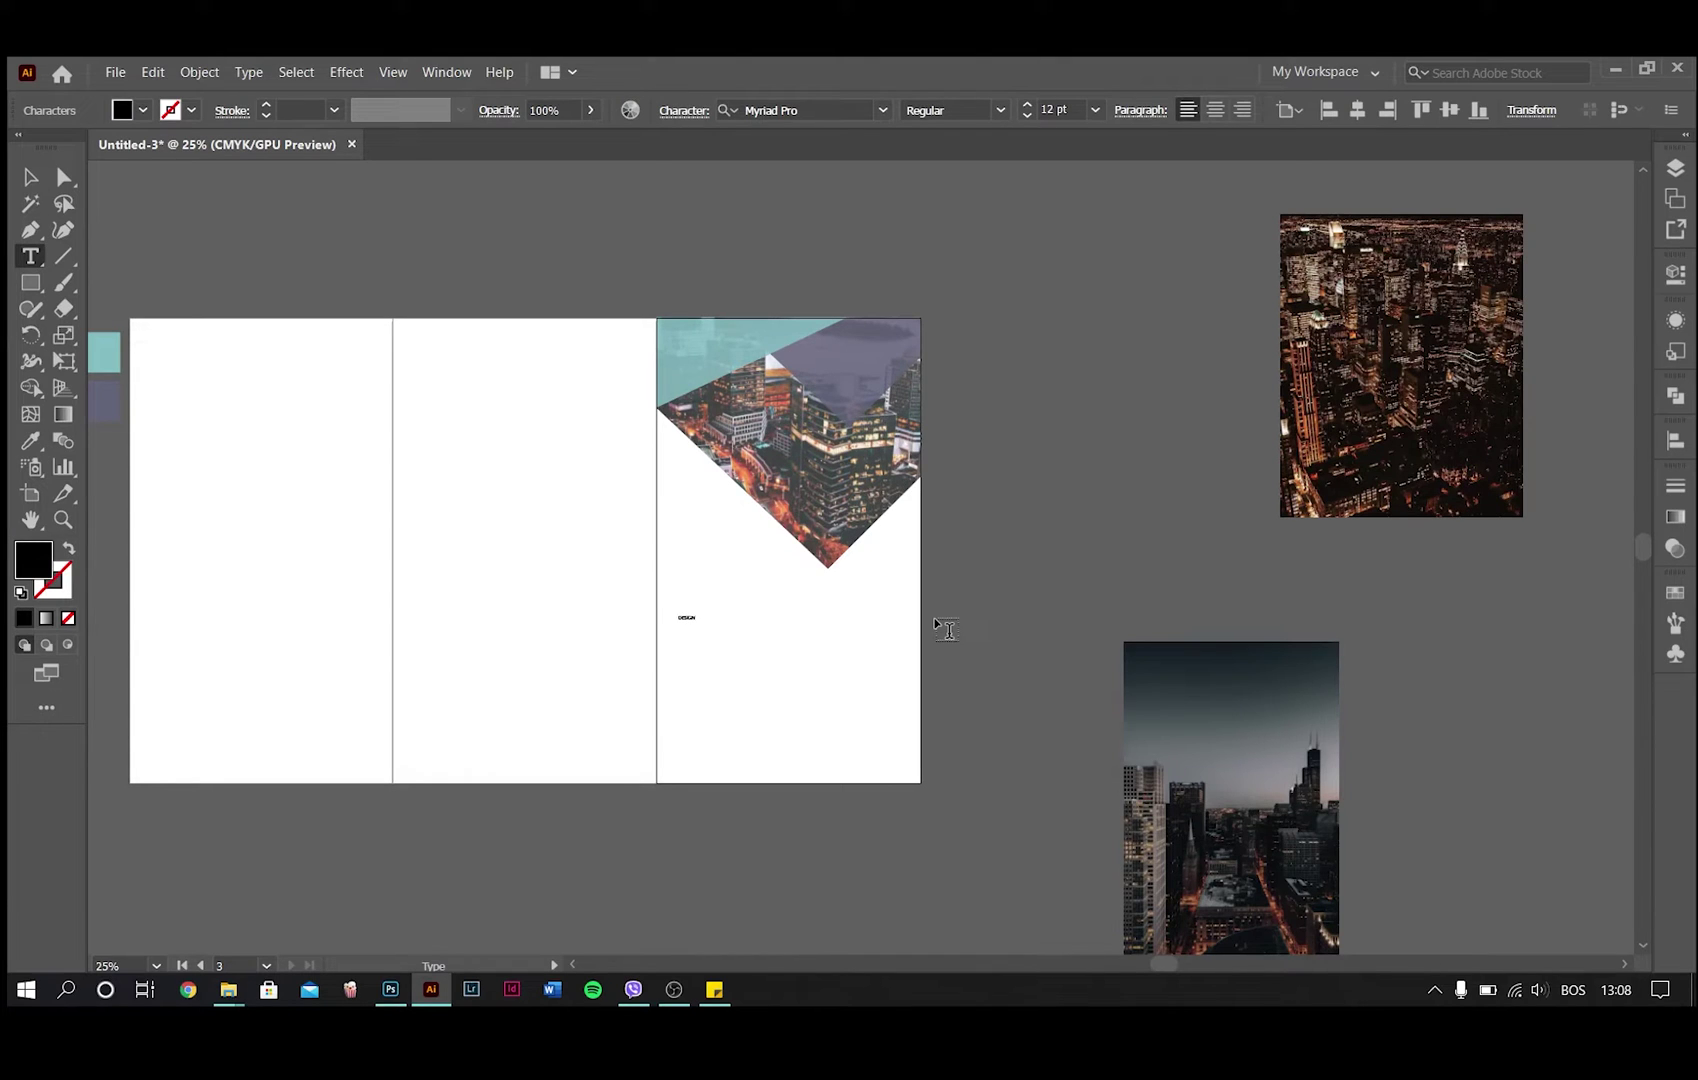
click(30, 177)
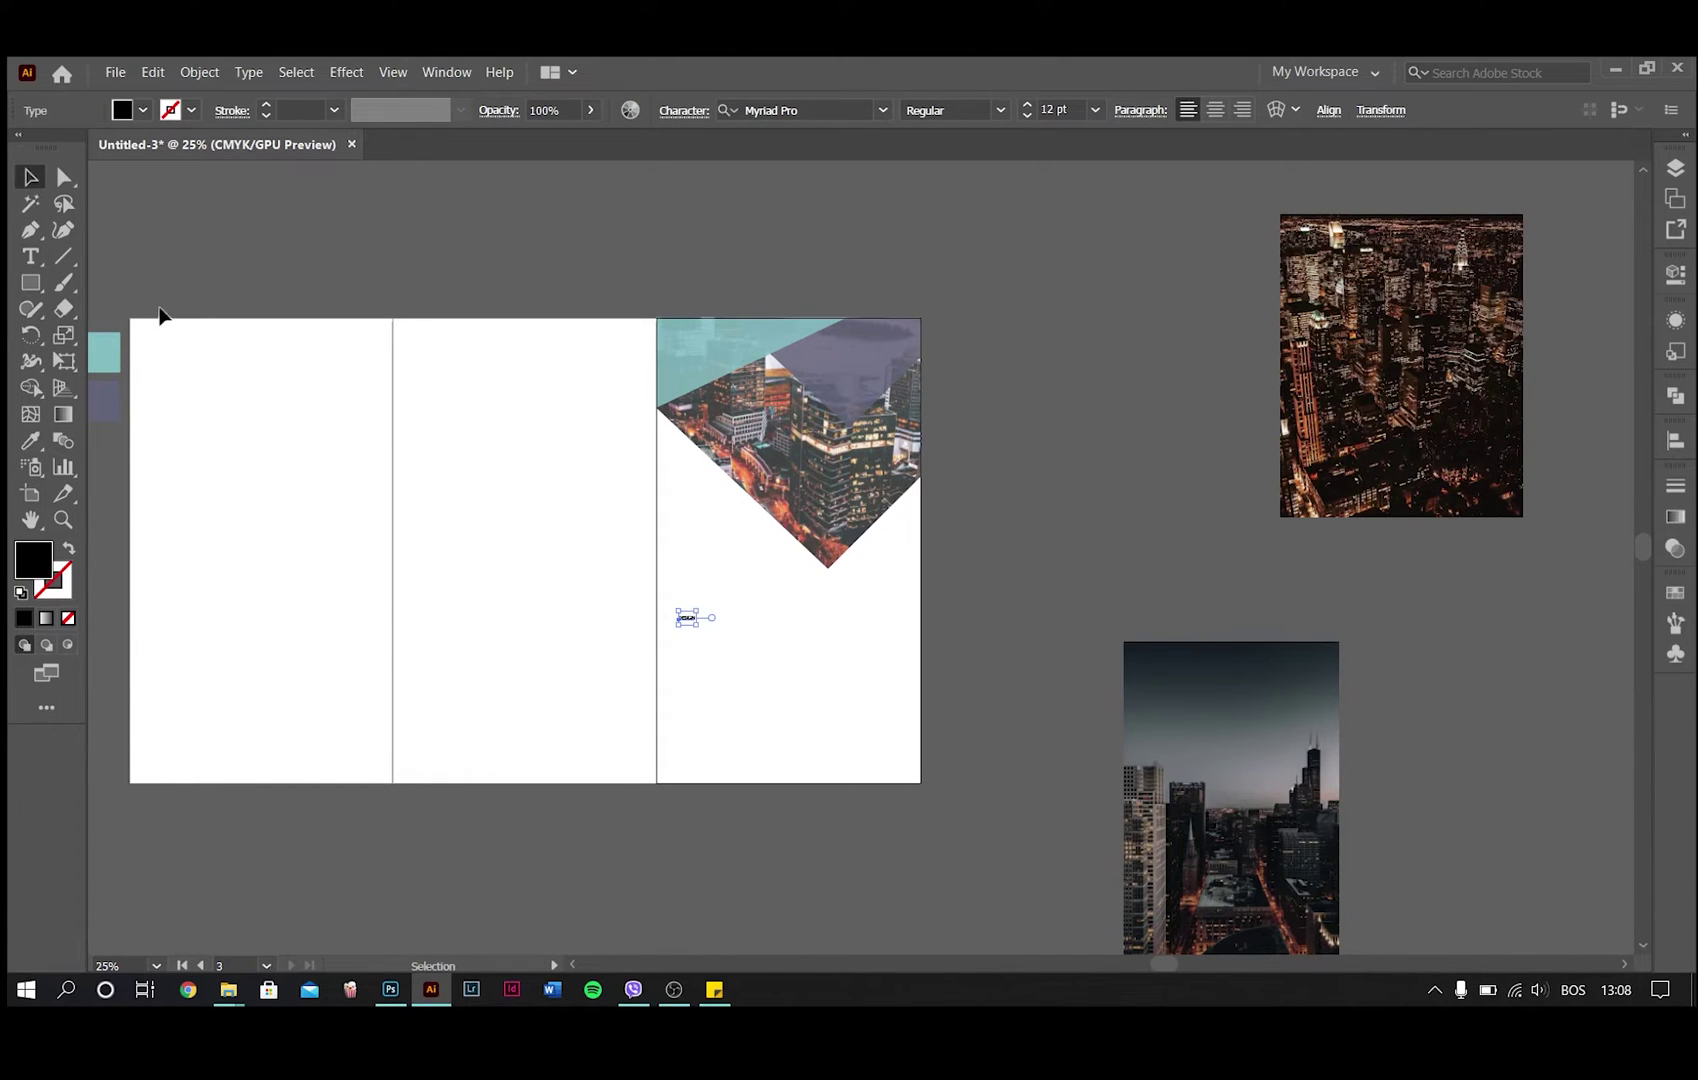
Step: Set the DESIGN text on the third artboard to 72 pt in the Bank Gothic Light BT font
click(1096, 110)
click(1101, 500)
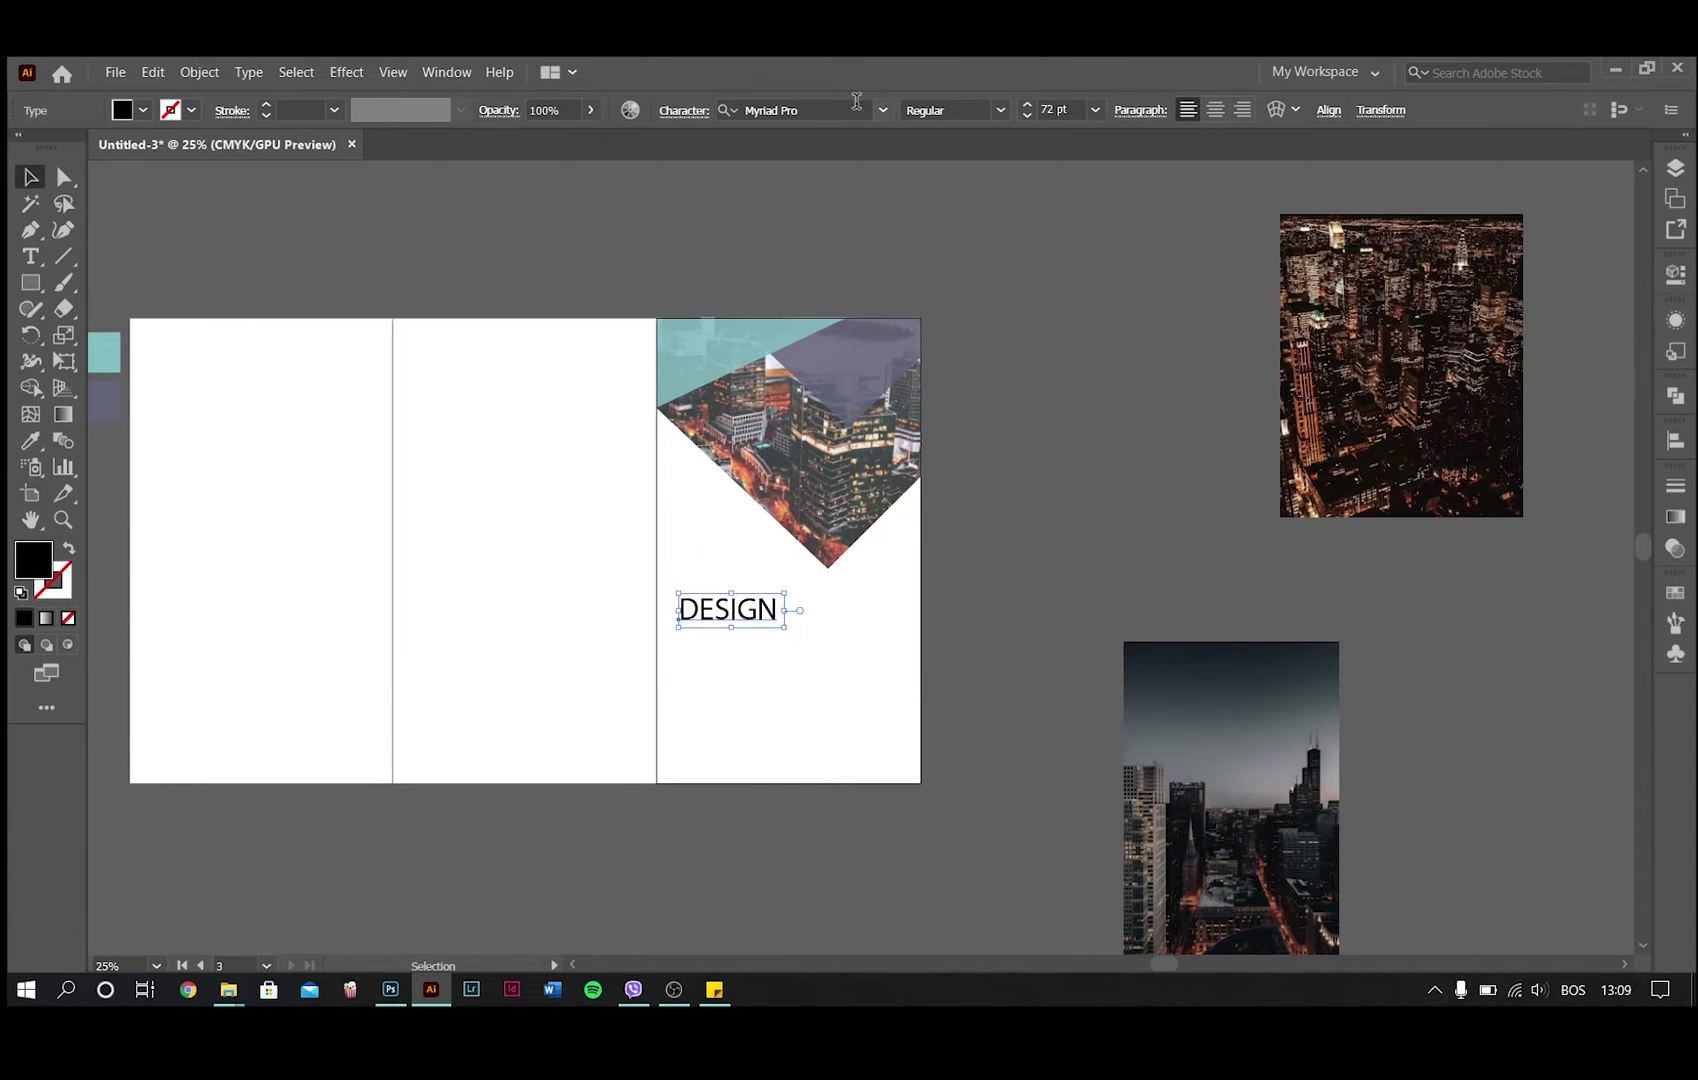
click(886, 111)
text(BAN)
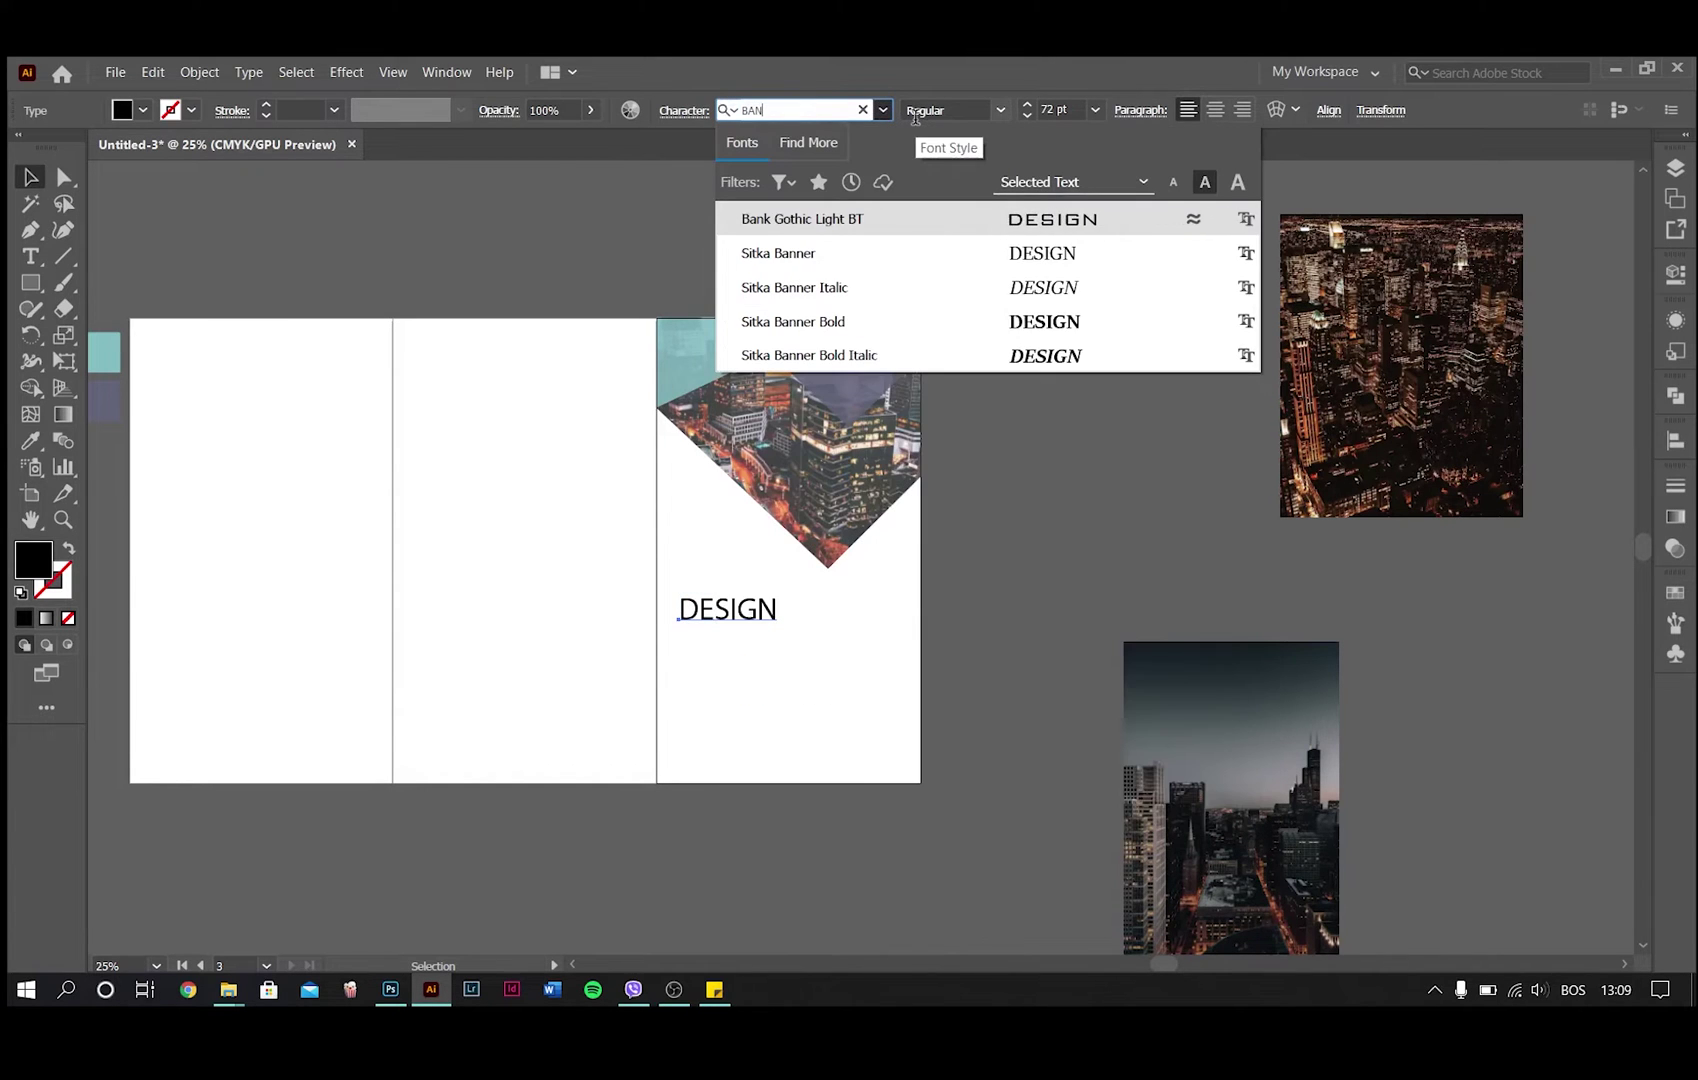
click(866, 221)
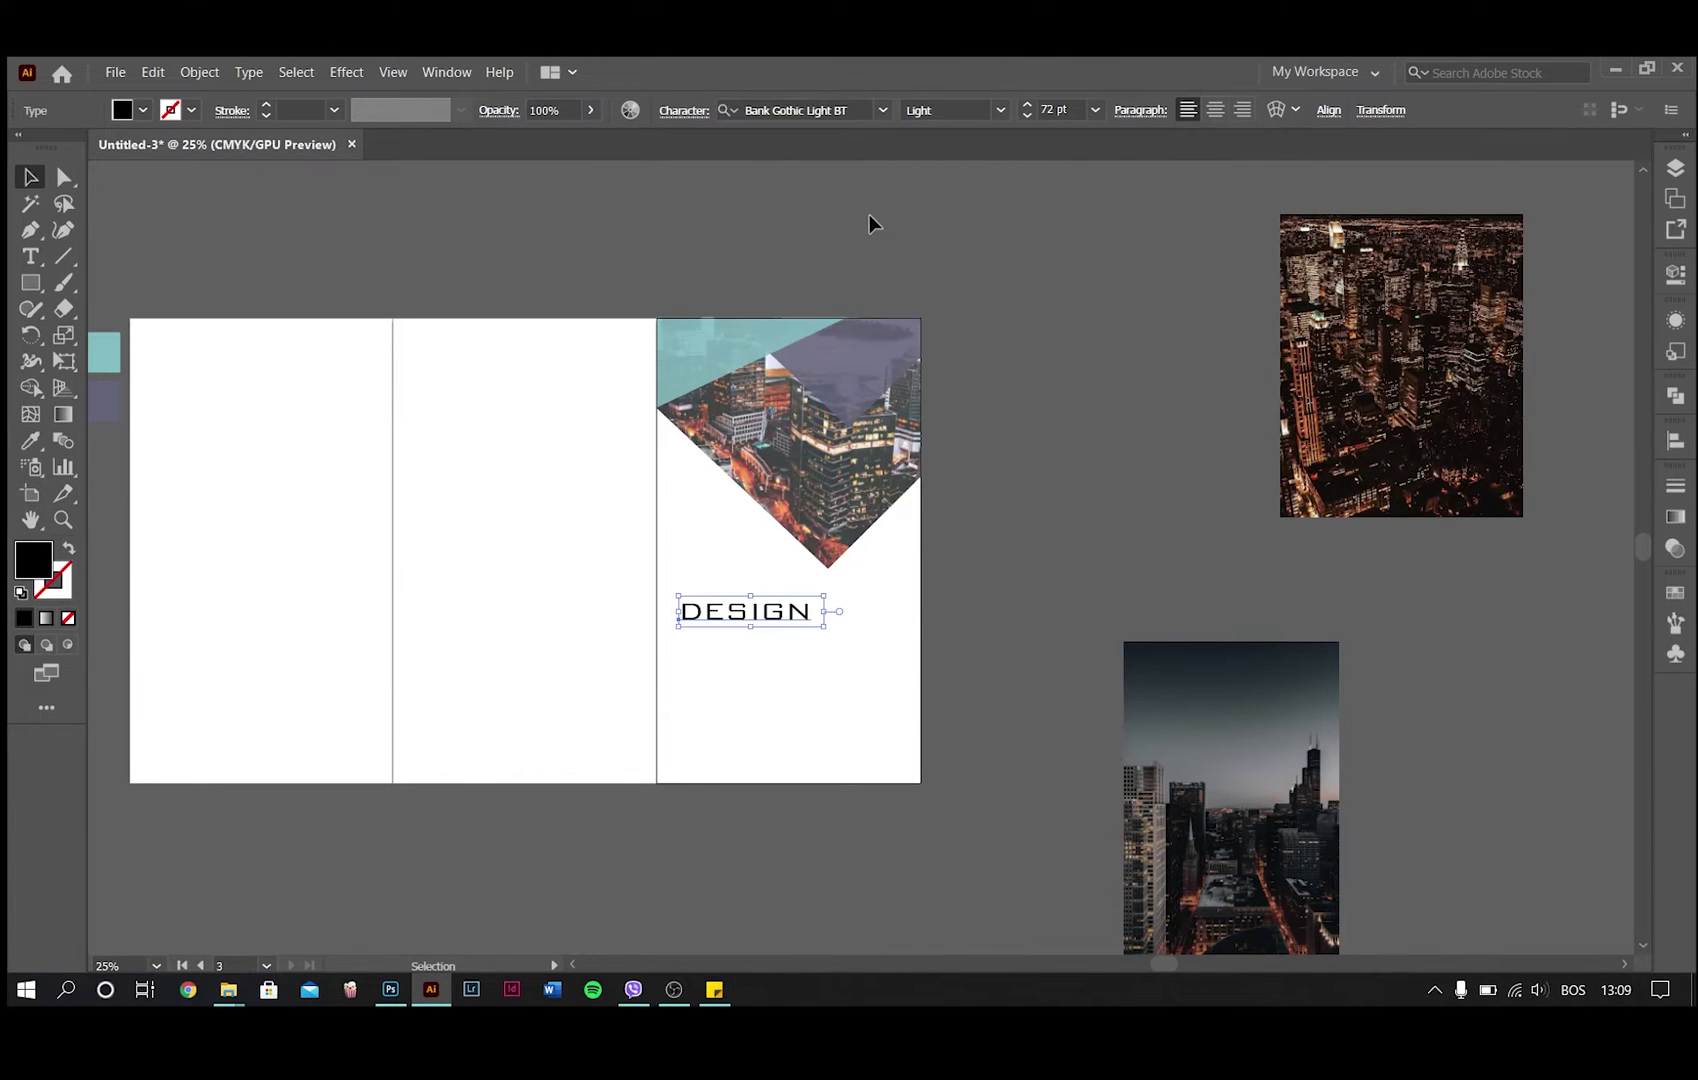
Step: Duplicate the DESIGN text directly below itself and change the copy's wording to BROCHURE
mouse_move(774, 614)
mouse_down()
mouse_move(770, 600)
mouse_move(788, 638)
mouse_up()
key(t)
double_click(681, 633)
text(BROCHURE)
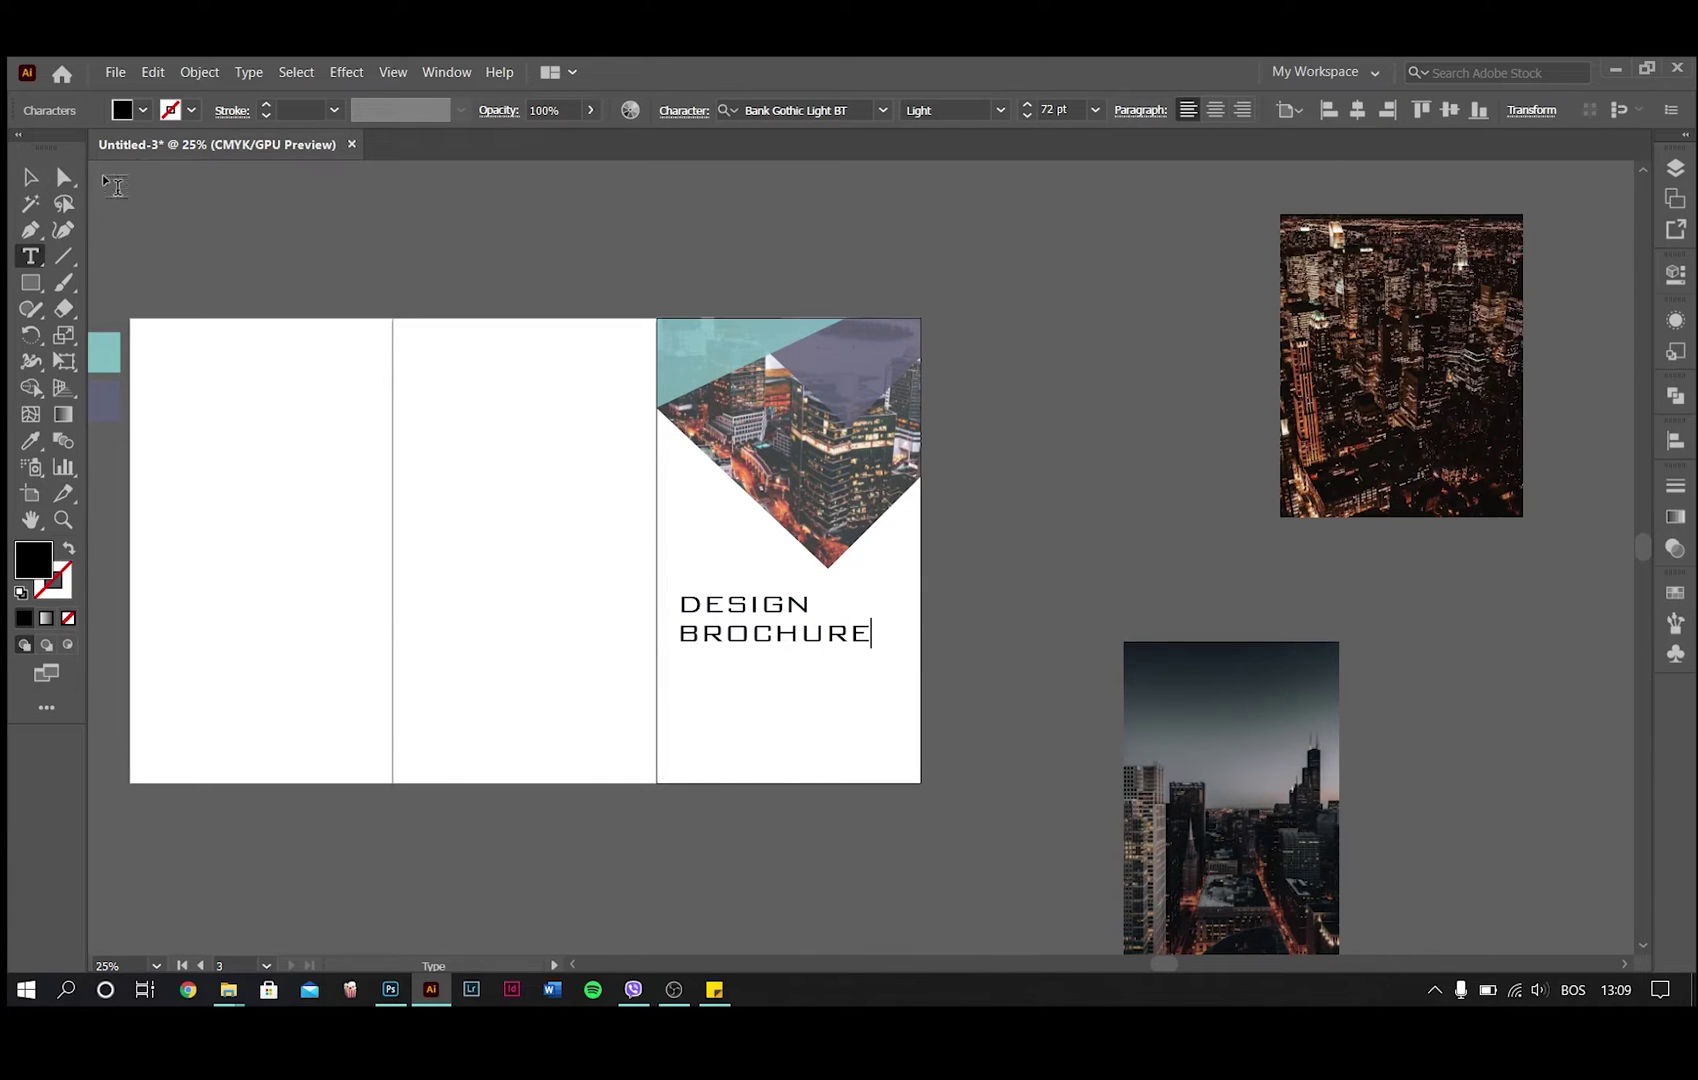
key(Escape)
Step: Recolour both the BROCHURE and DESIGN text with the purple swatch using the Eyedropper
scroll(436, 364, left, 3)
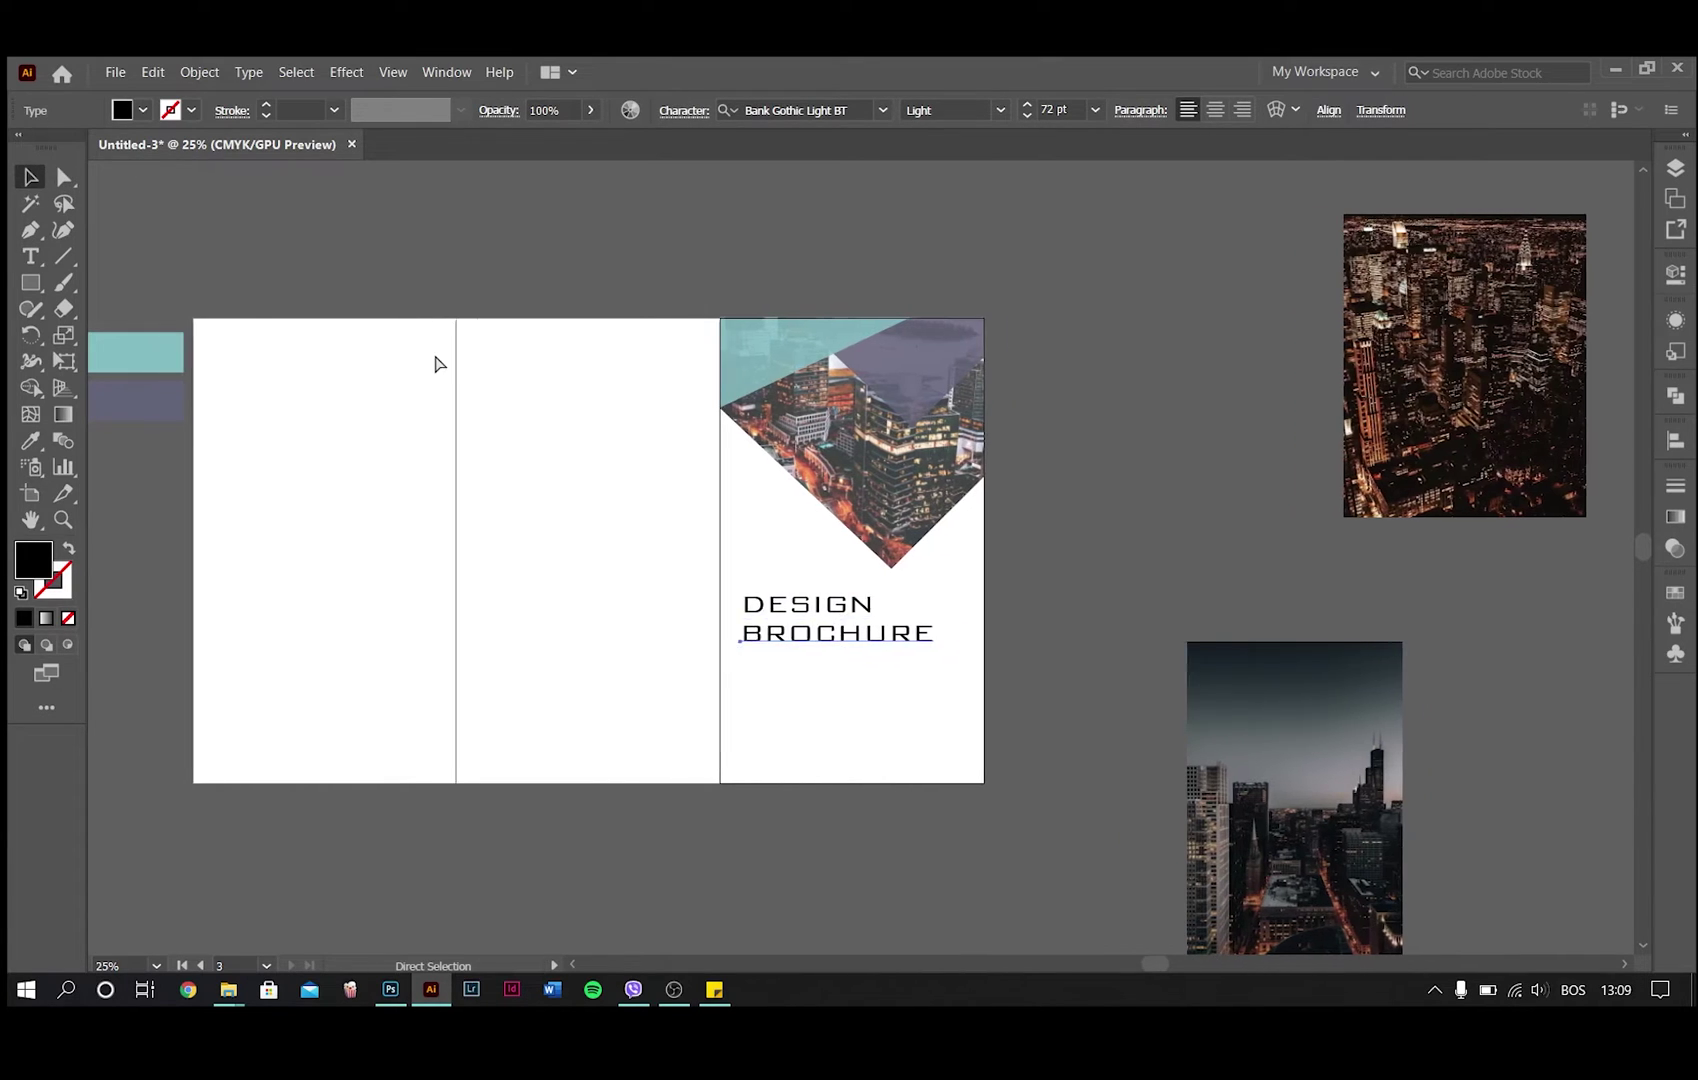
click(28, 445)
click(232, 405)
click(32, 180)
click(870, 605)
click(28, 446)
click(207, 410)
click(28, 184)
click(735, 290)
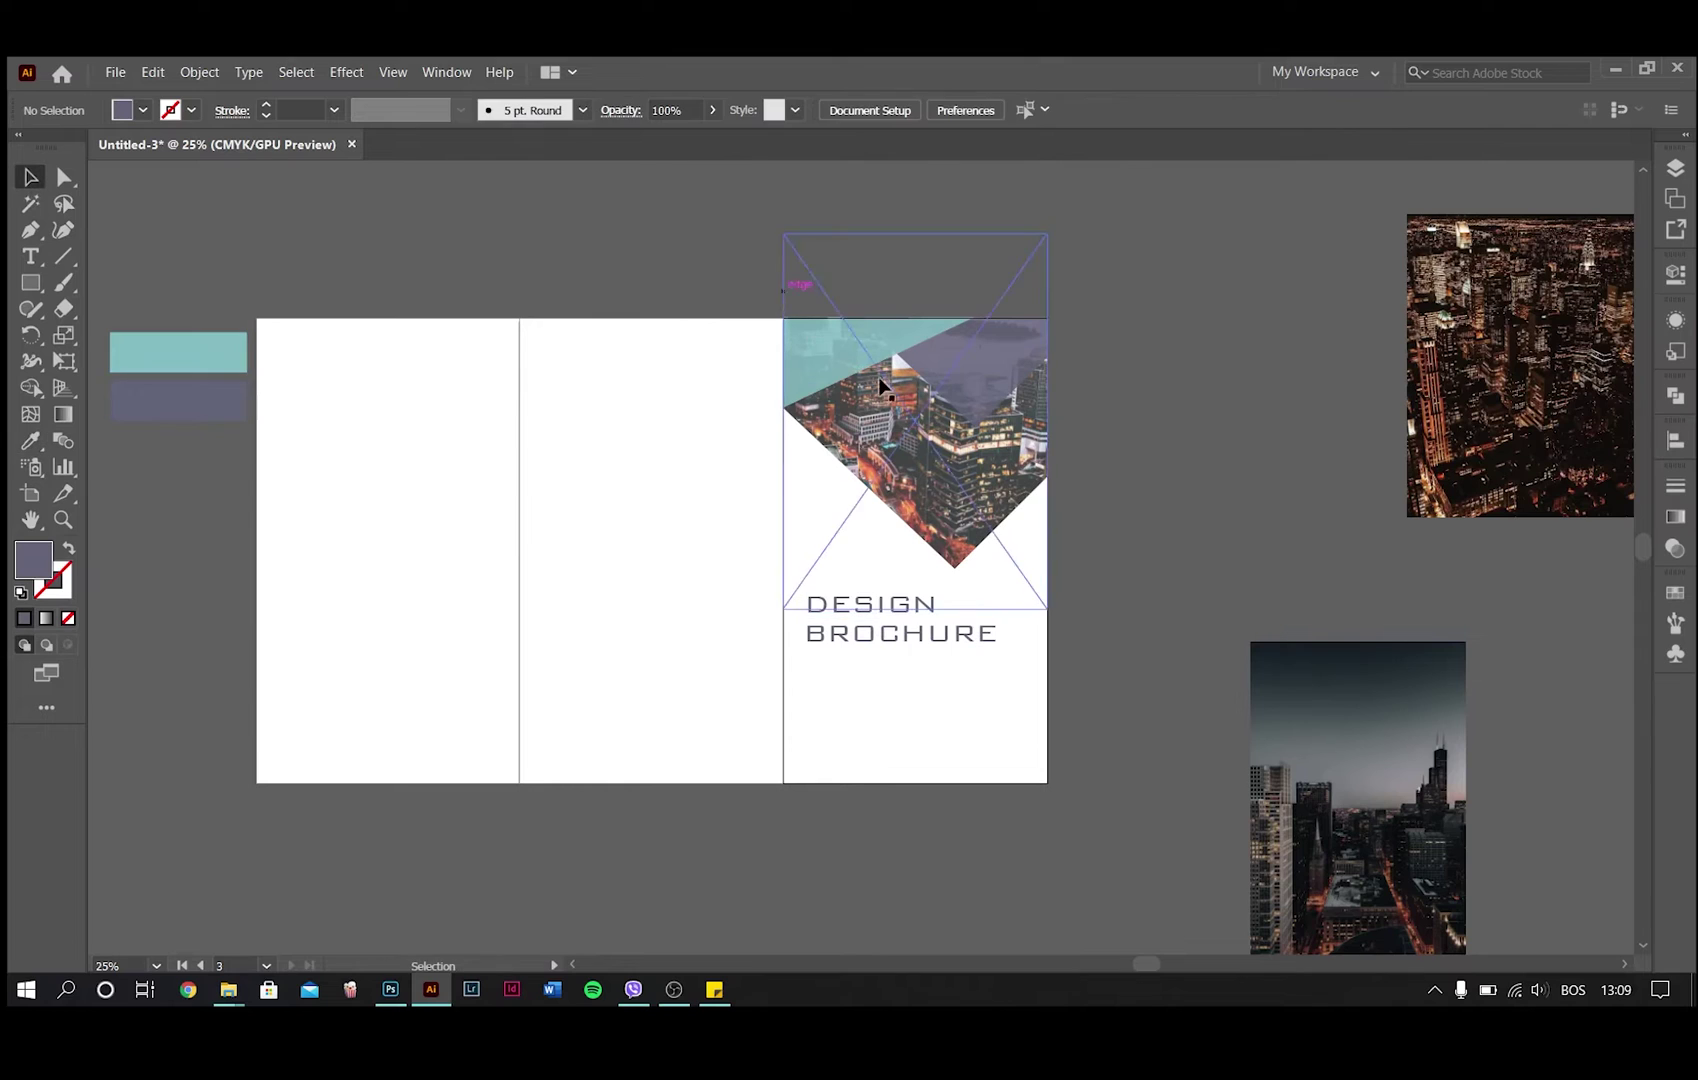
Step: Draw a horizontal line beneath the BROCHURE text and copy the teal swatch's hex colour code
scroll(1265, 503, right, 2)
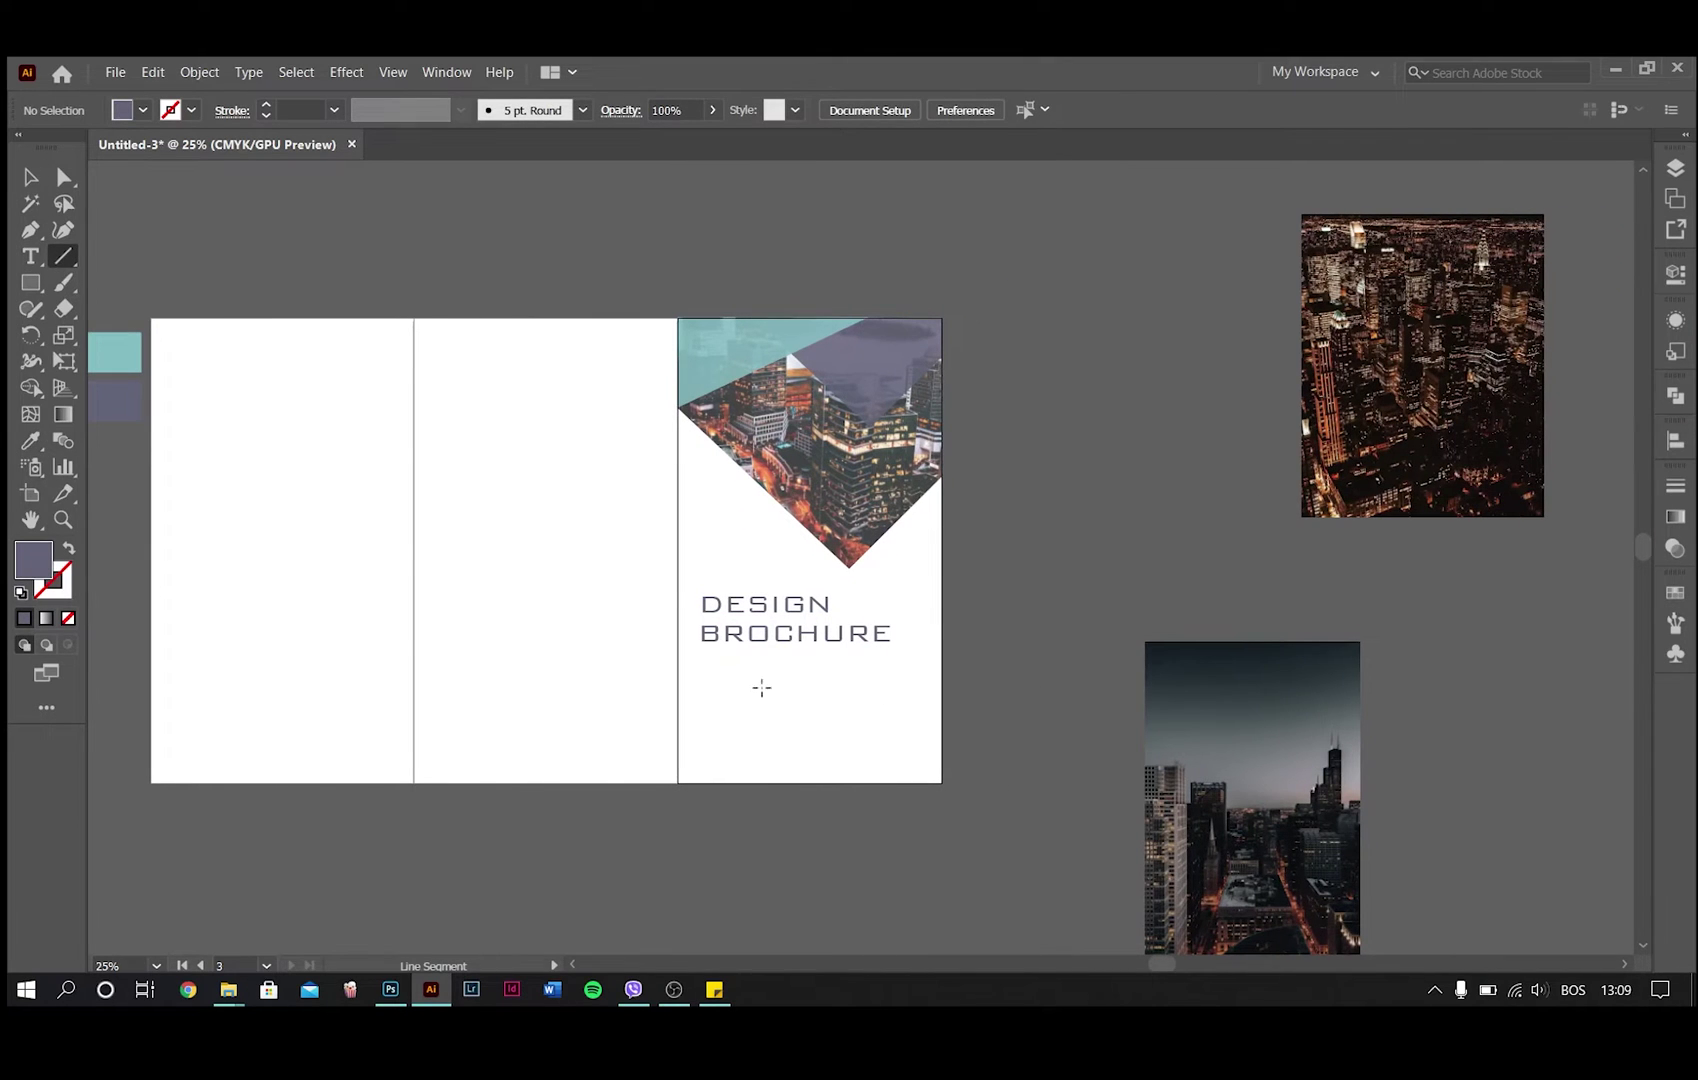
drag(764, 661, 919, 662)
click(30, 178)
click(122, 360)
double_click(38, 560)
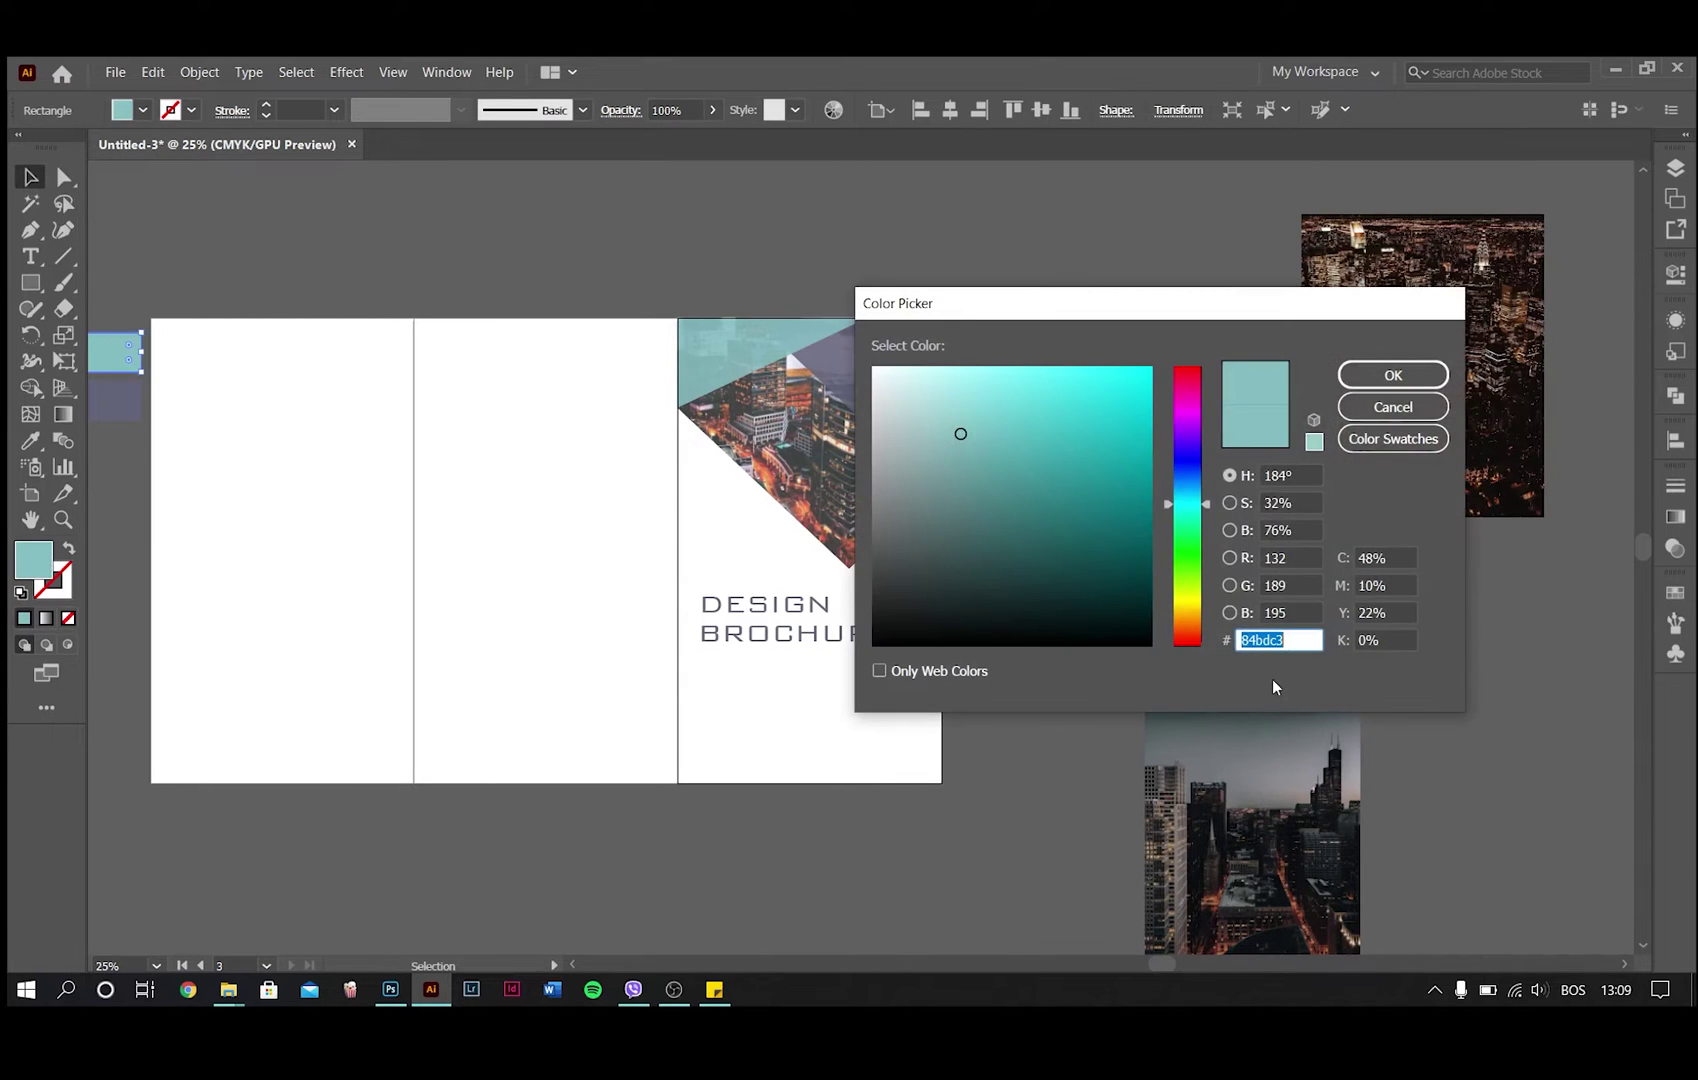
click(1390, 375)
Step: Give the line below BROCHURE a 3 pt stroke in colour 84bdc3 and move it slightly up towards the text
scroll(887, 700, left, 1)
click(883, 663)
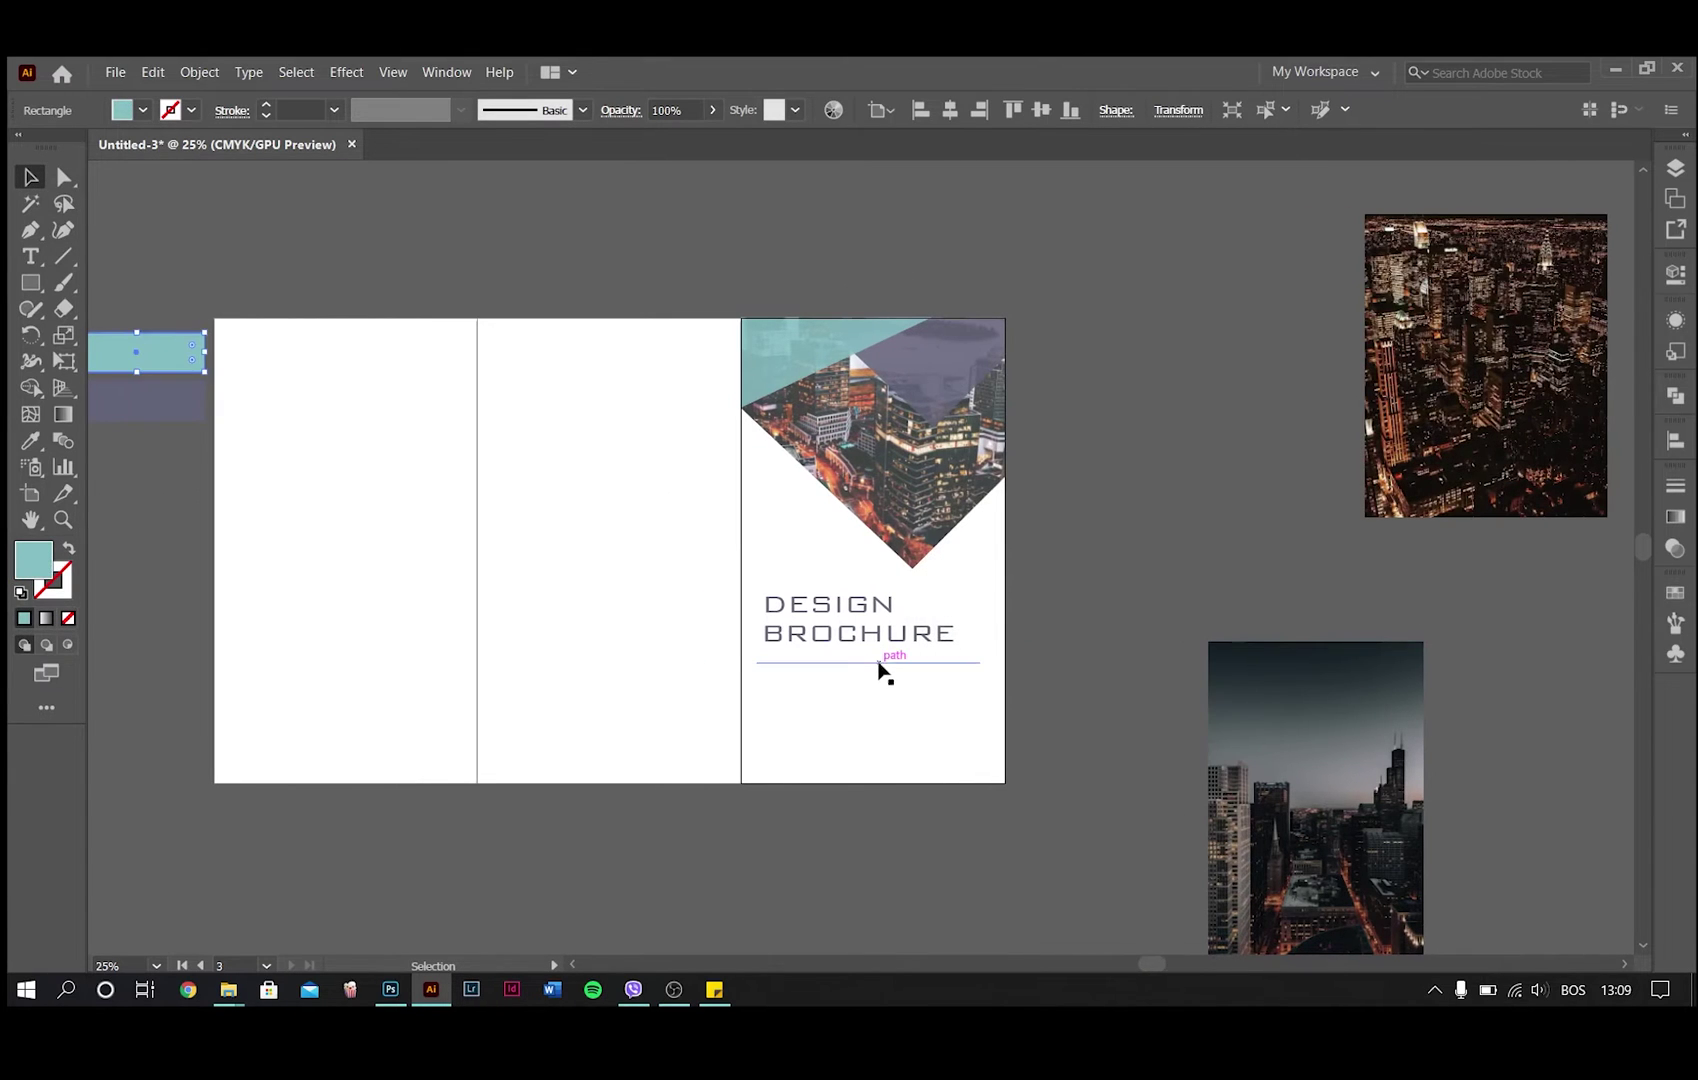
double_click(68, 590)
key(ctrl+v)
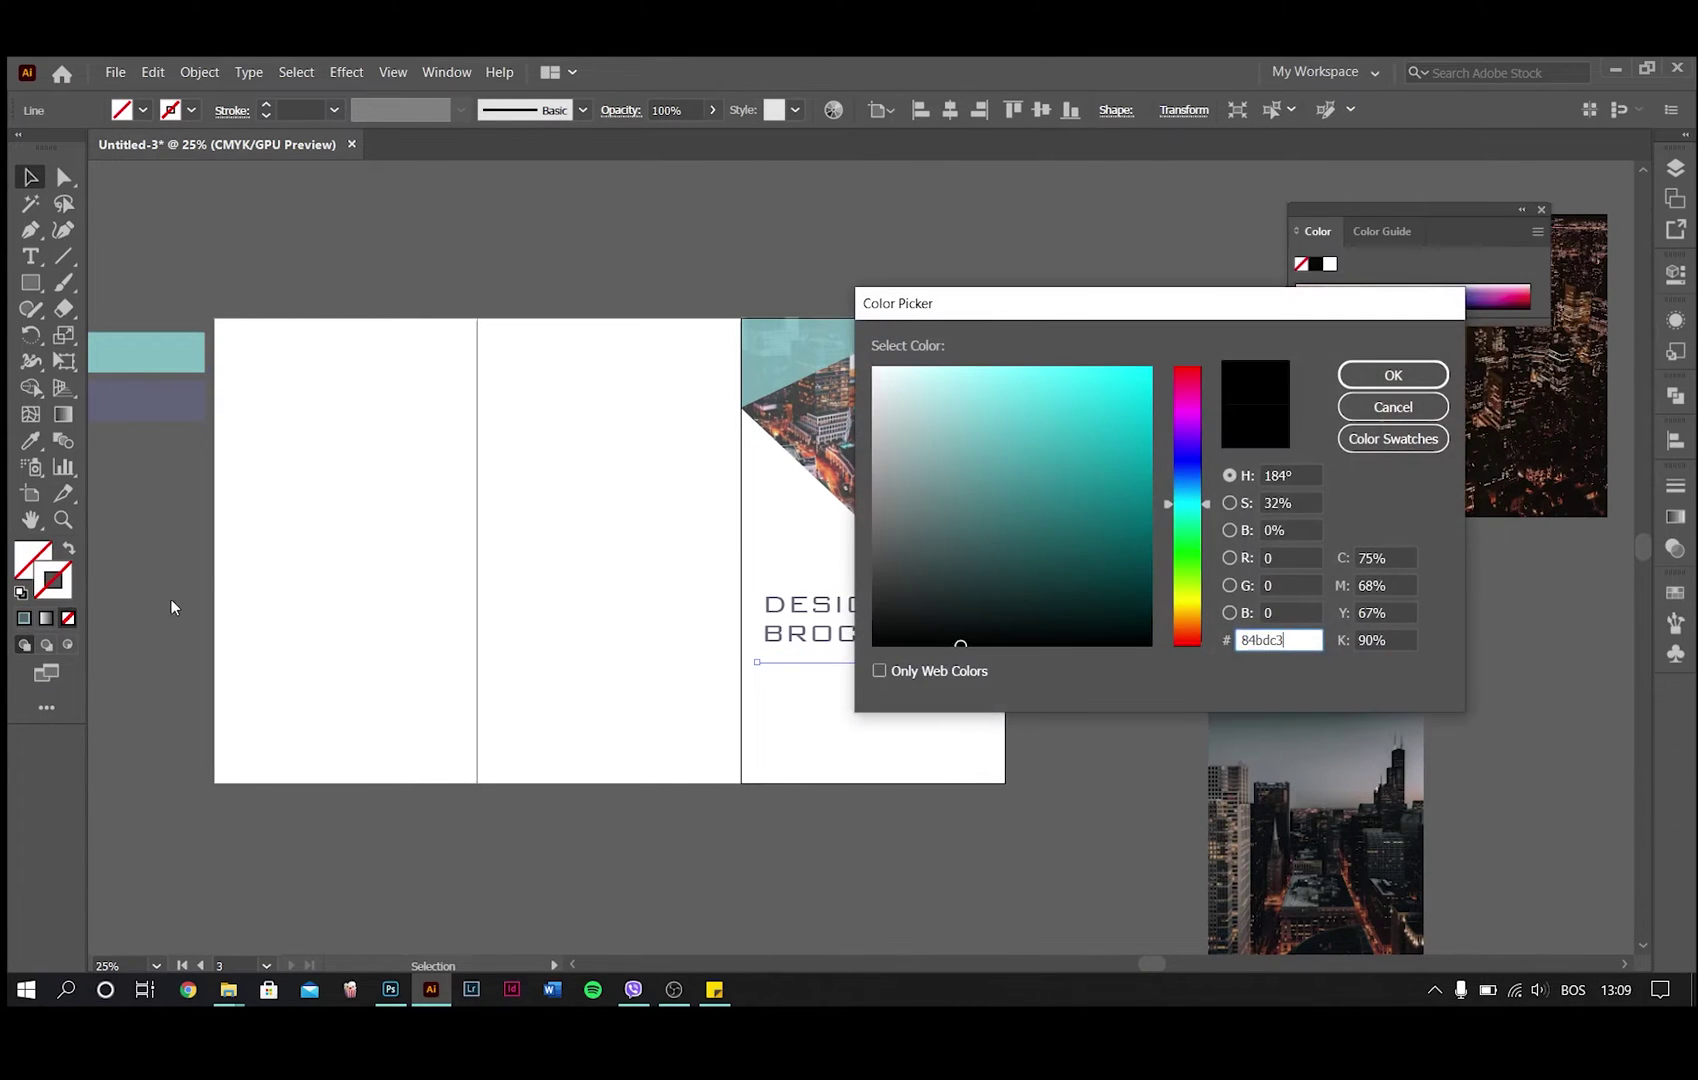
click(1436, 379)
click(921, 680)
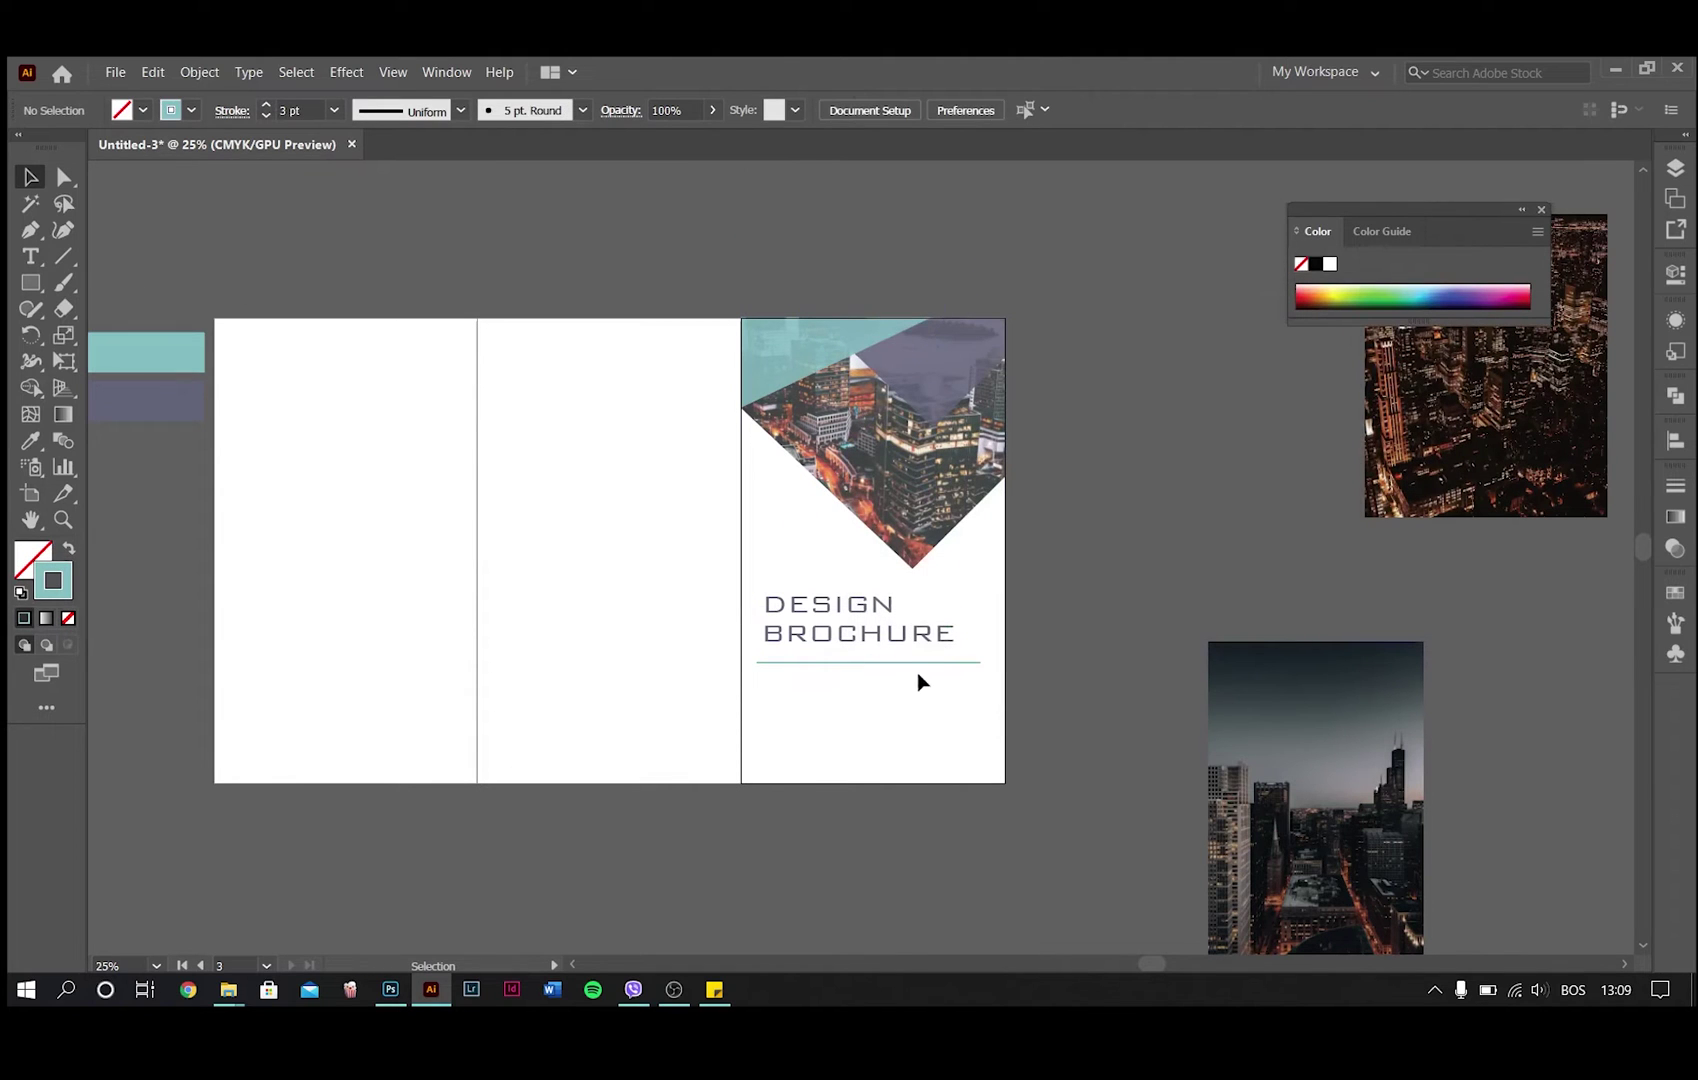
drag(919, 657, 920, 657)
click(1107, 600)
Step: Duplicate the DESIGN BROCHURE text below the teal line and change the copies' wording to COVER and HEADLINE
drag(822, 620, 731, 676)
text(t)
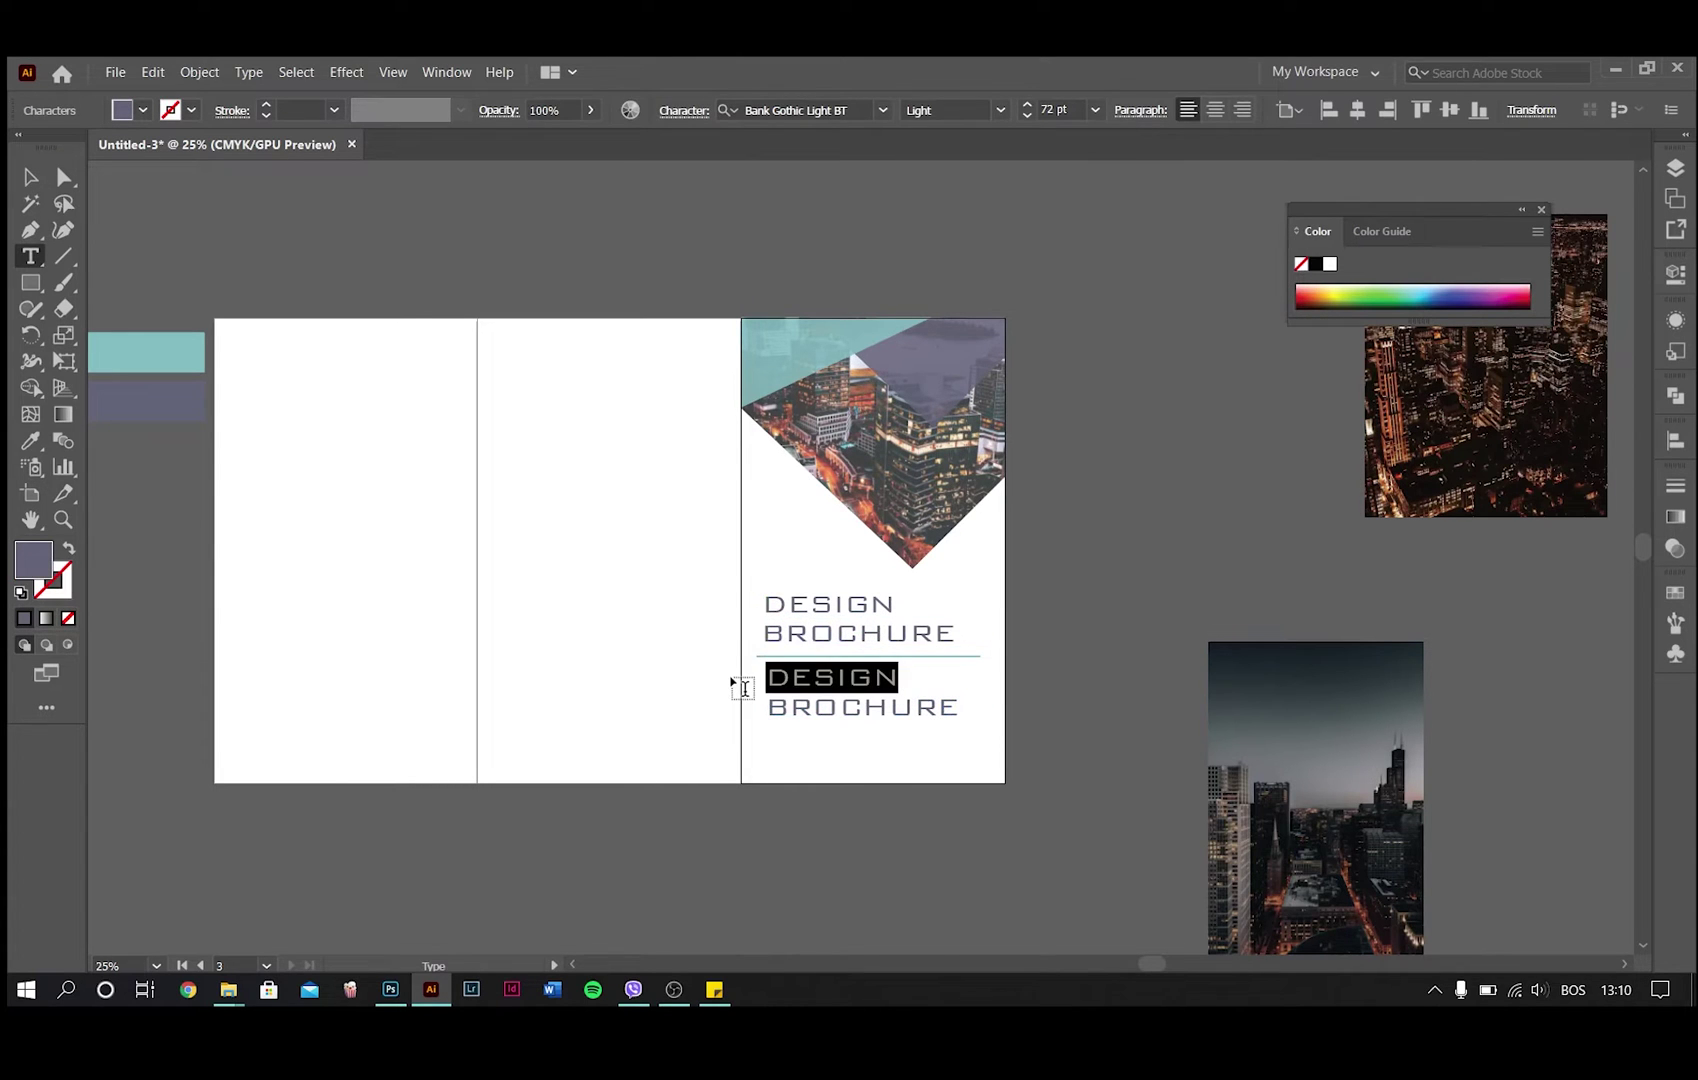
text(COVER)
double_click(940, 709)
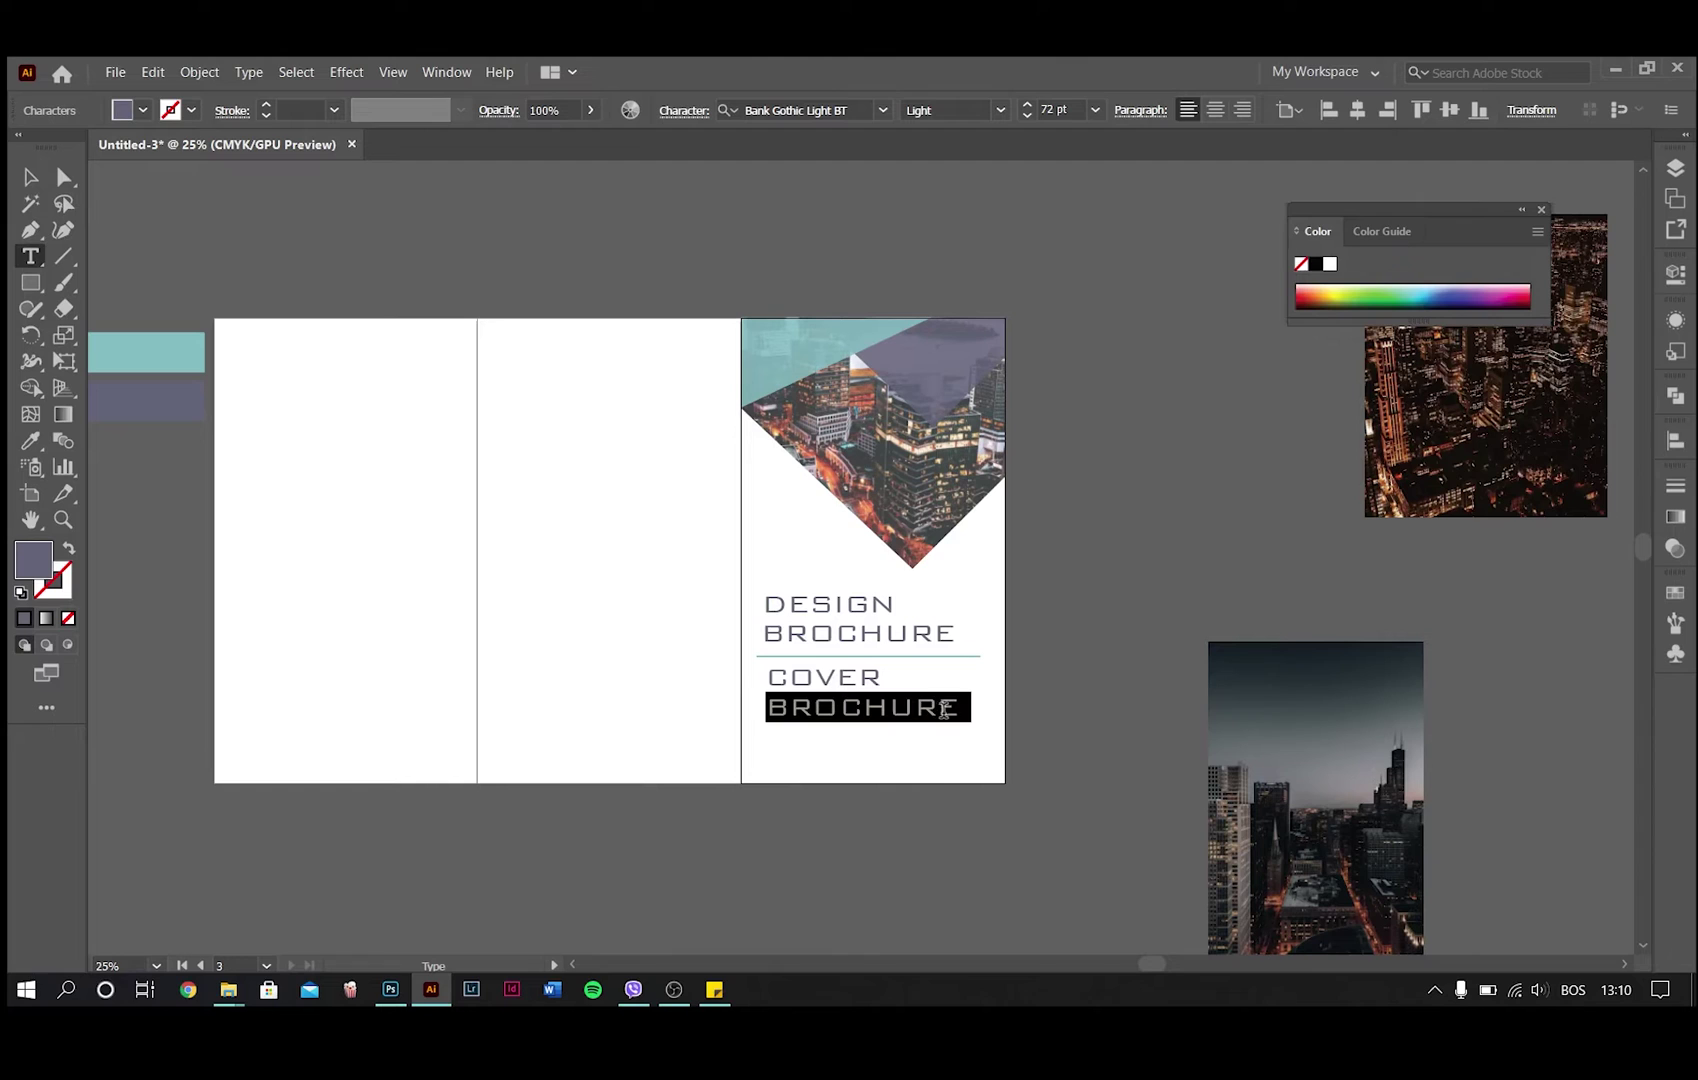
text(HEADLINE)
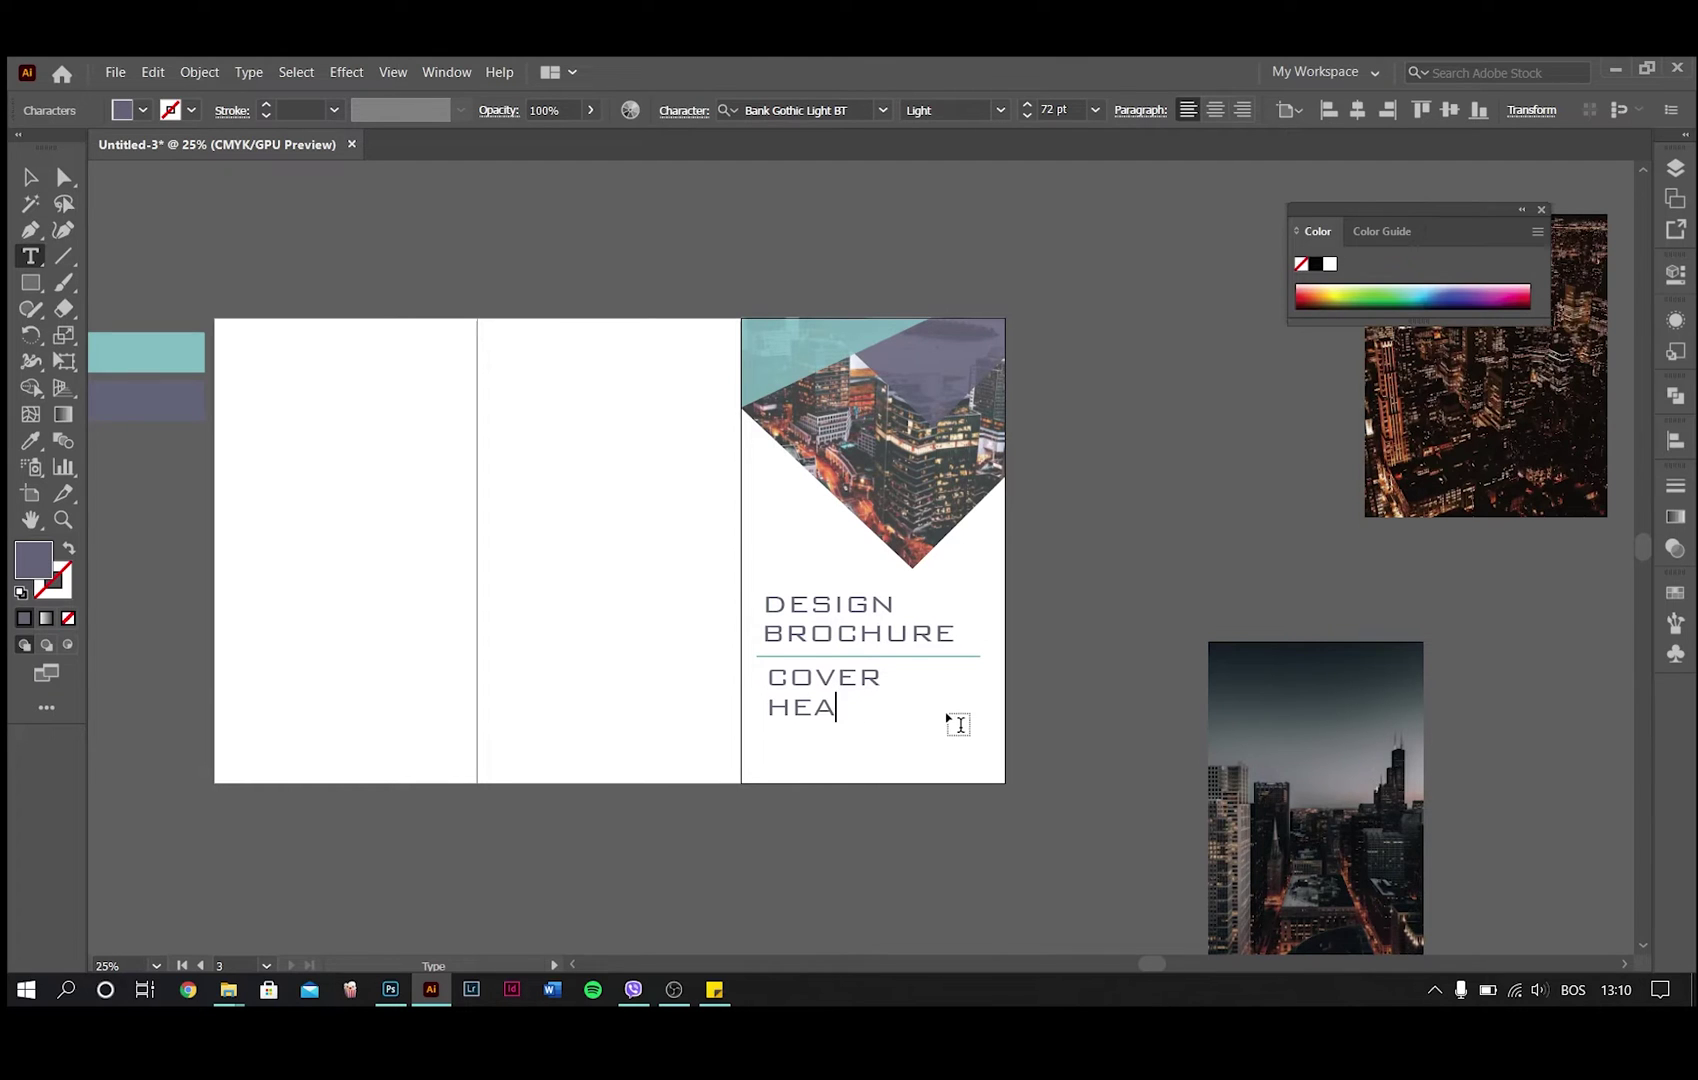
Step: Recolour the COVER text with the teal swatch using the Eyedropper
click(30, 177)
click(843, 675)
click(30, 441)
click(198, 360)
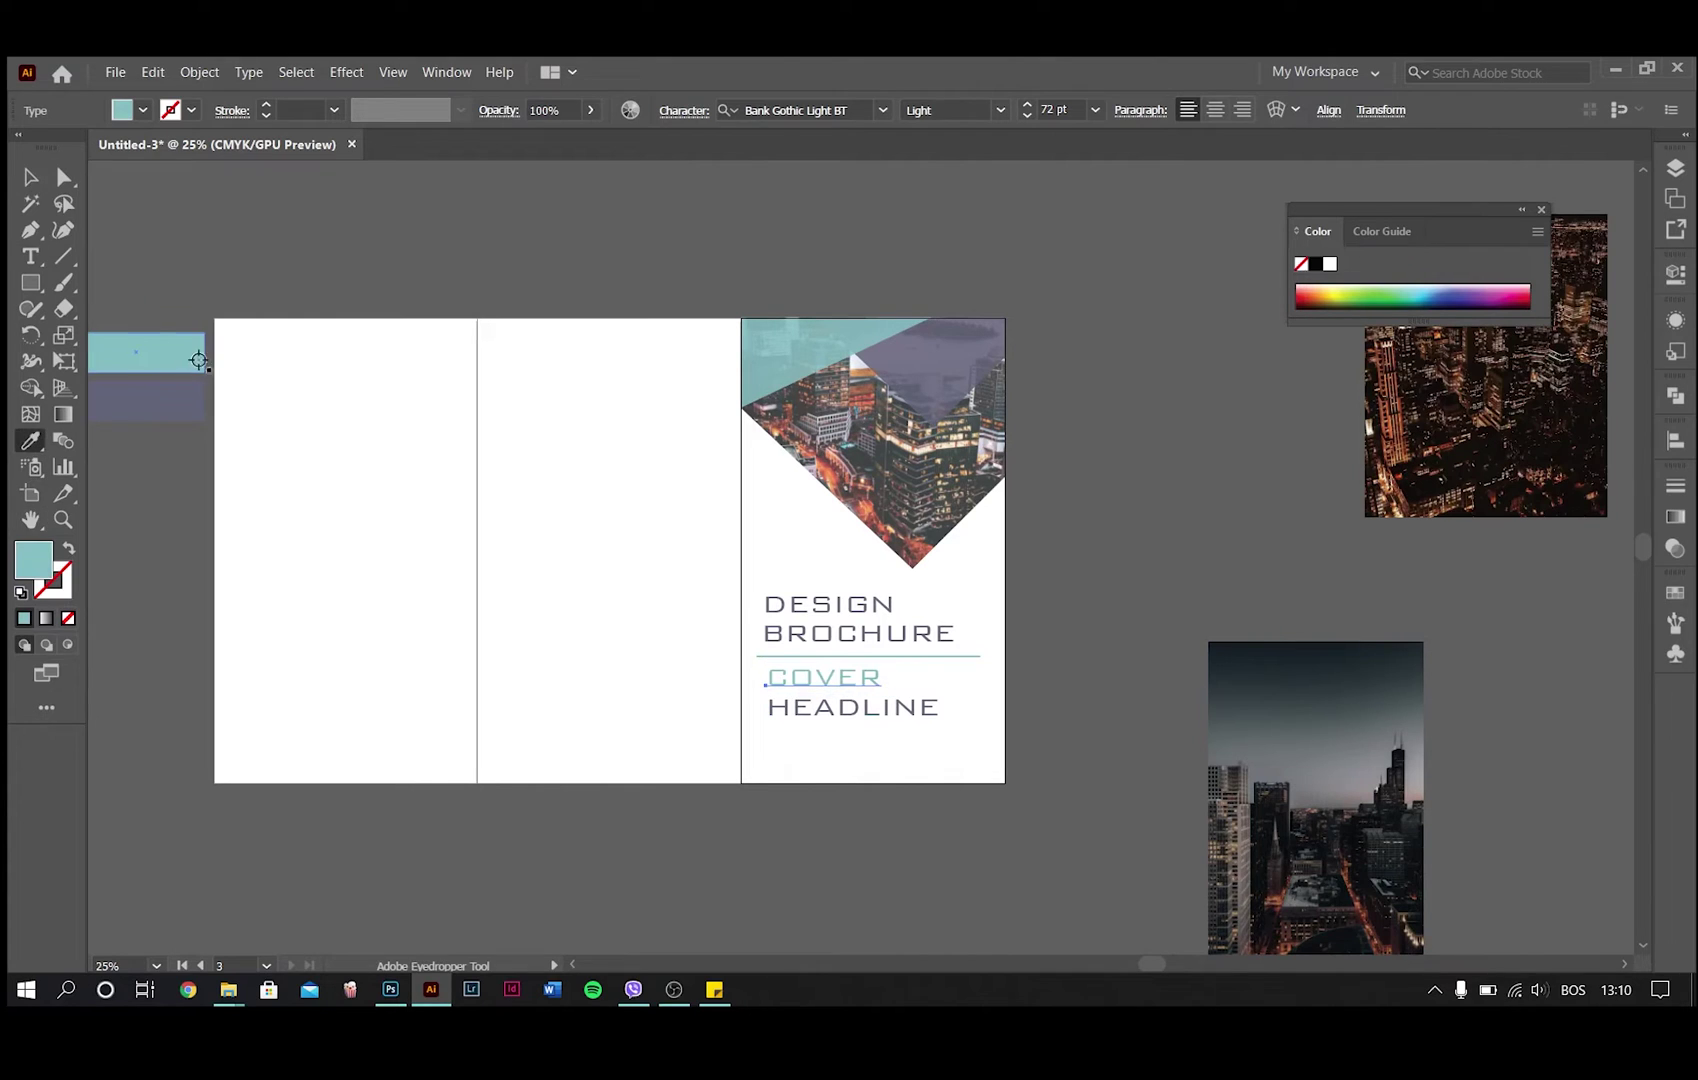
click(30, 177)
click(1012, 545)
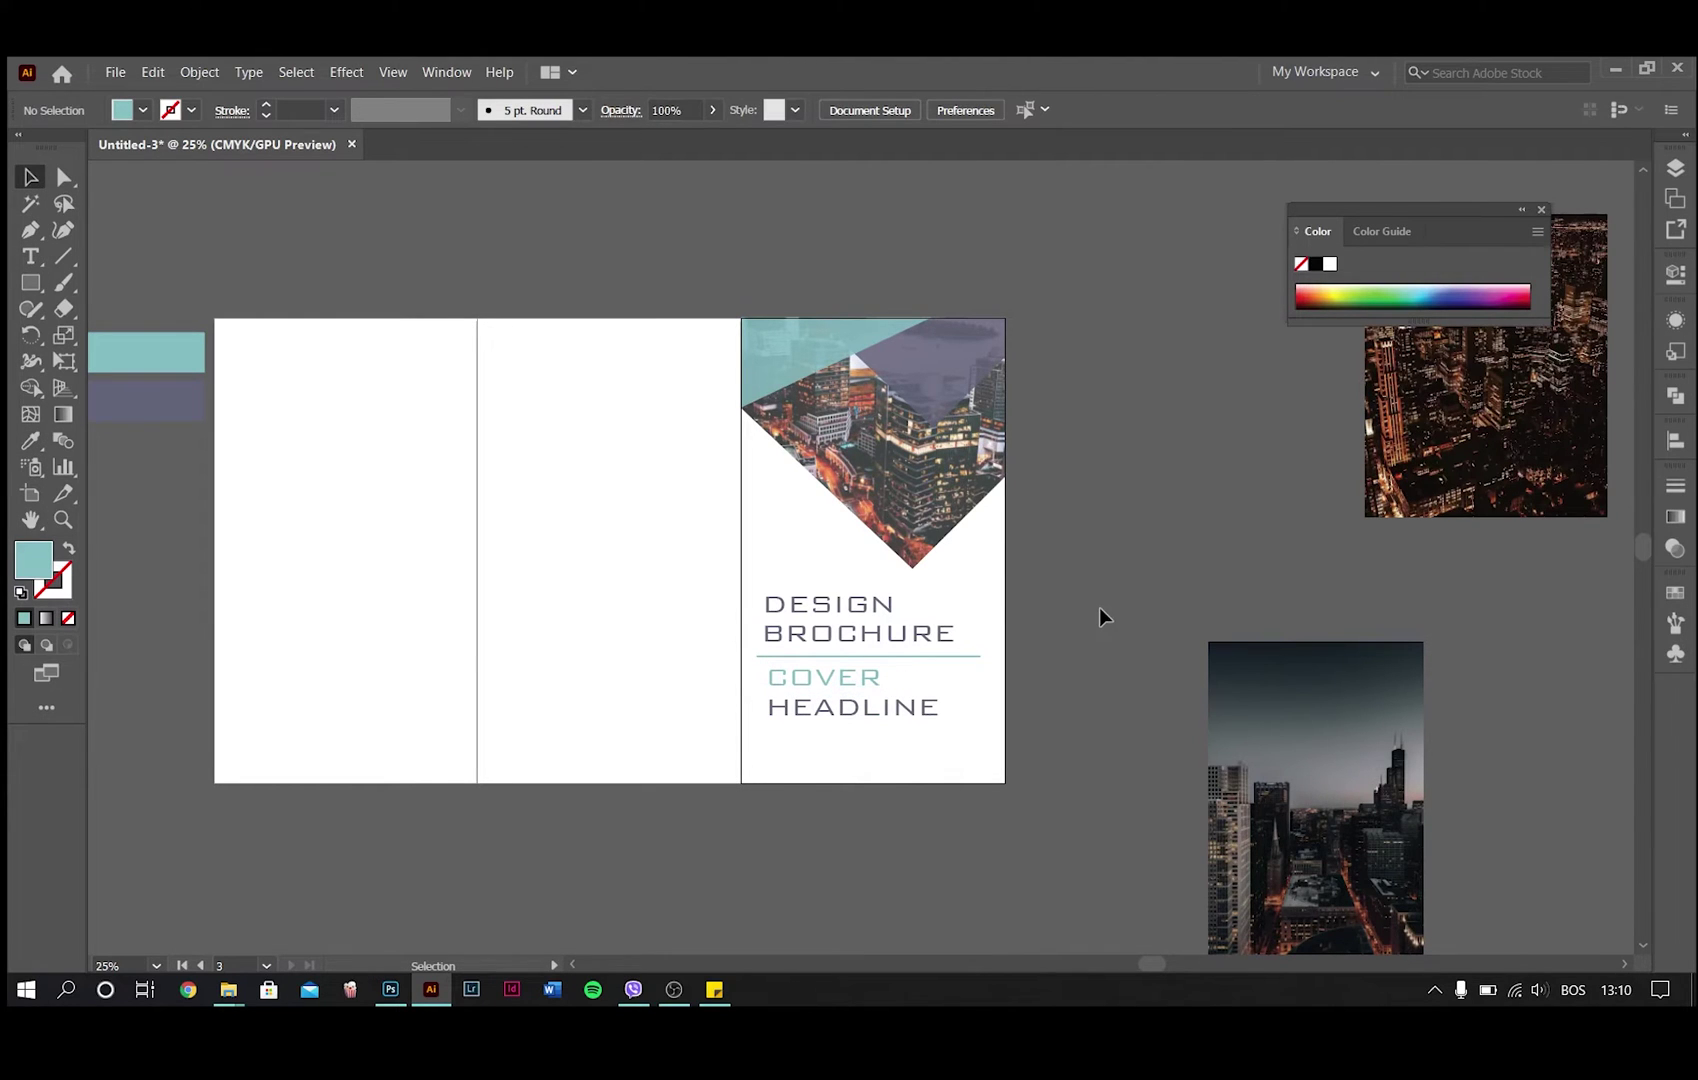
scroll(834, 695, up, 1)
drag(838, 678, 837, 669)
click(830, 714)
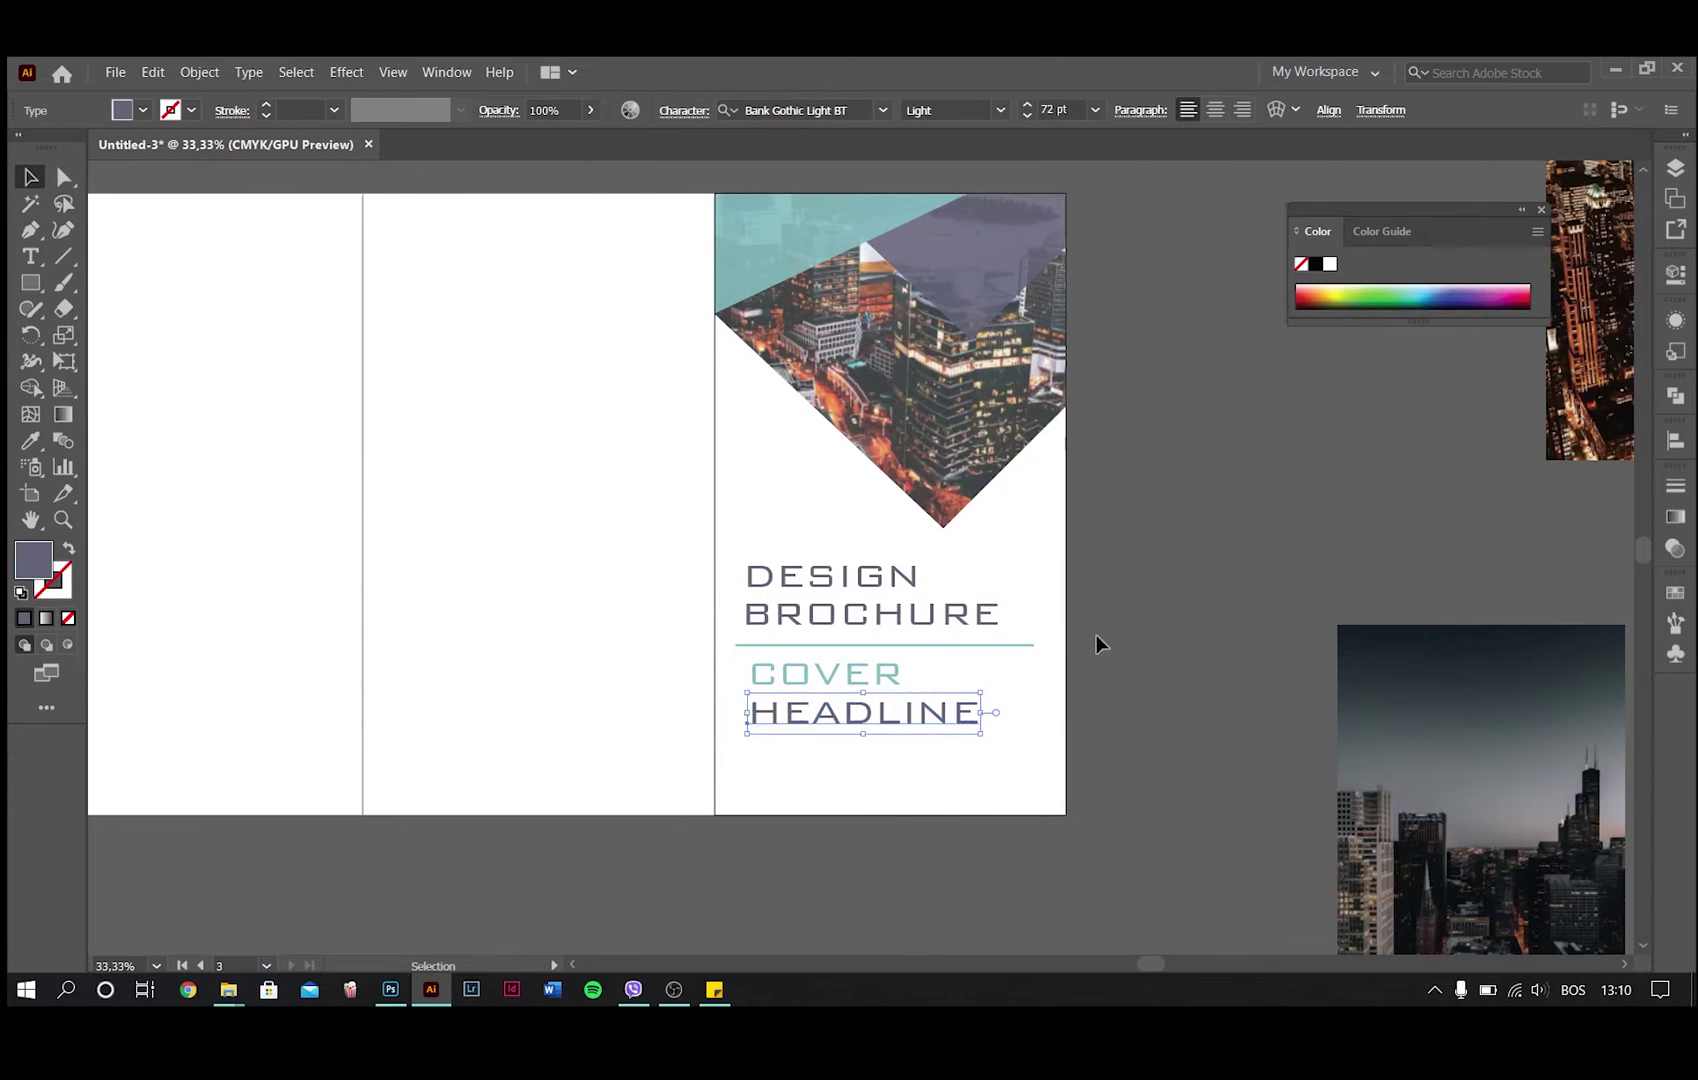
click(1096, 636)
Step: Draw a closed shape with the Pen tool across the lower second artboard, its upper edge forming a V that rises to the cover triangle's corner
scroll(984, 612, down, 1)
scroll(984, 608, up, 1)
scroll(984, 607, left, 1)
scroll(984, 607, left, 1)
scroll(984, 607, down, 1)
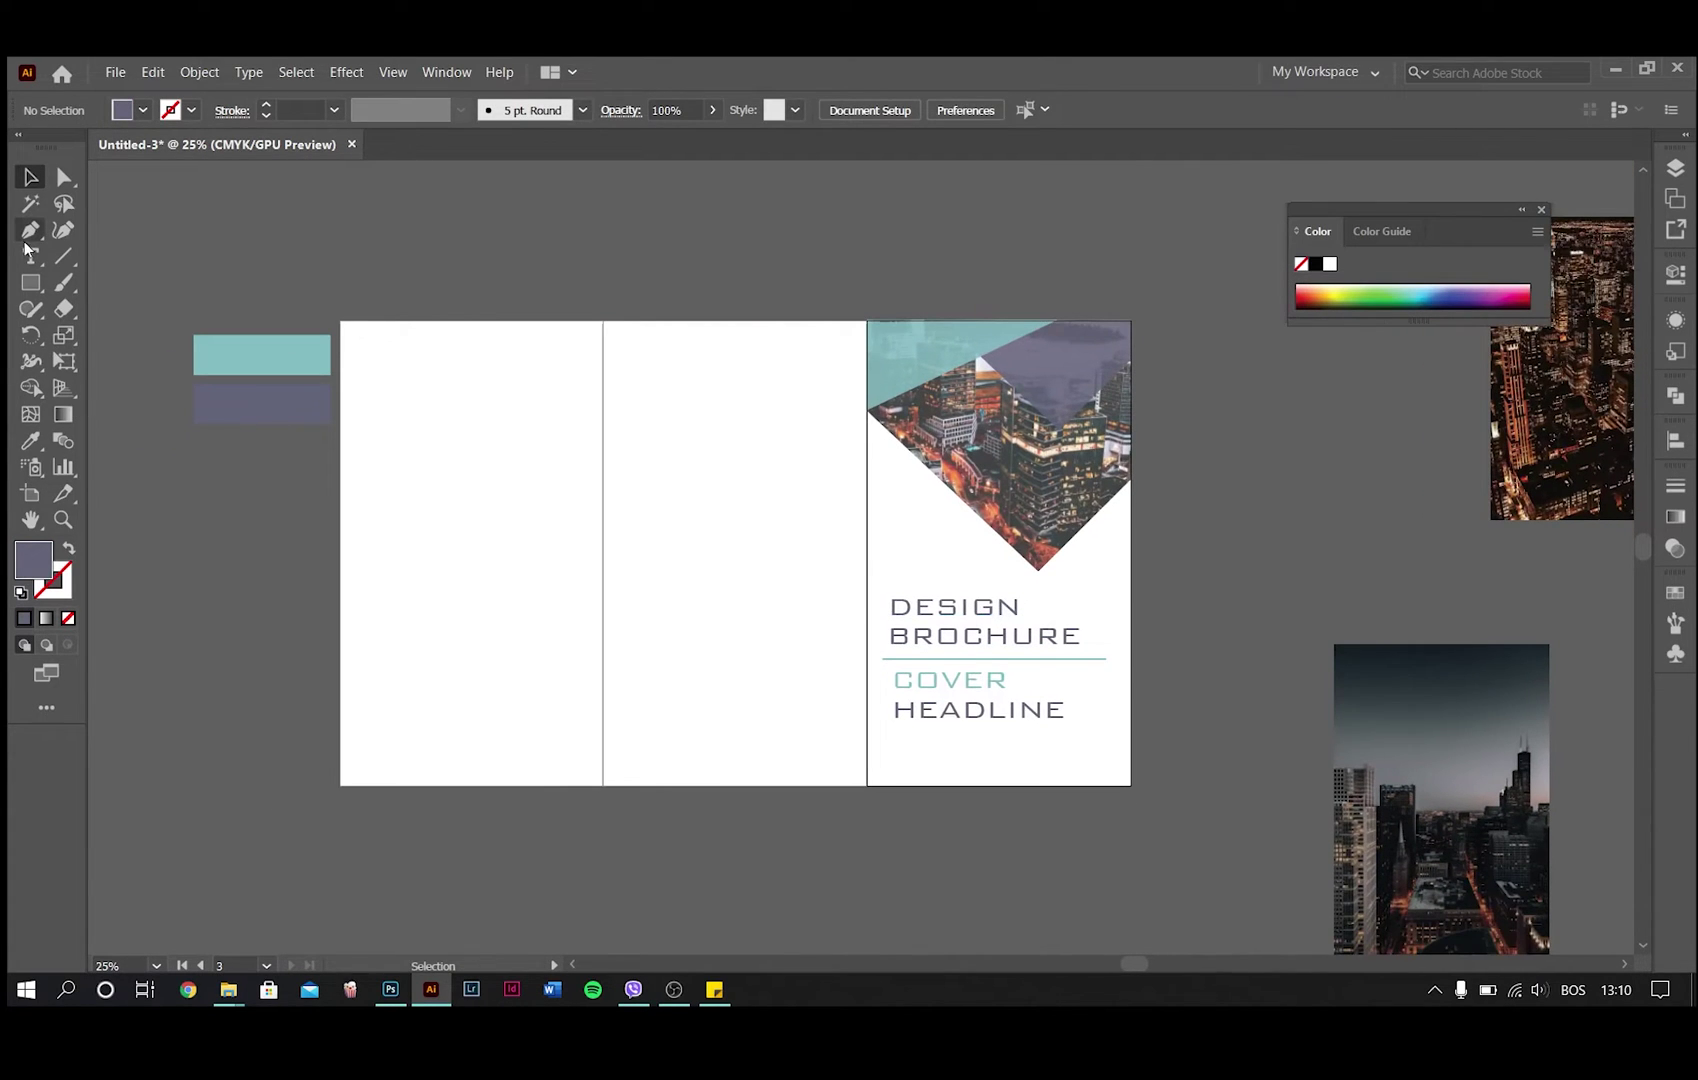
click(864, 412)
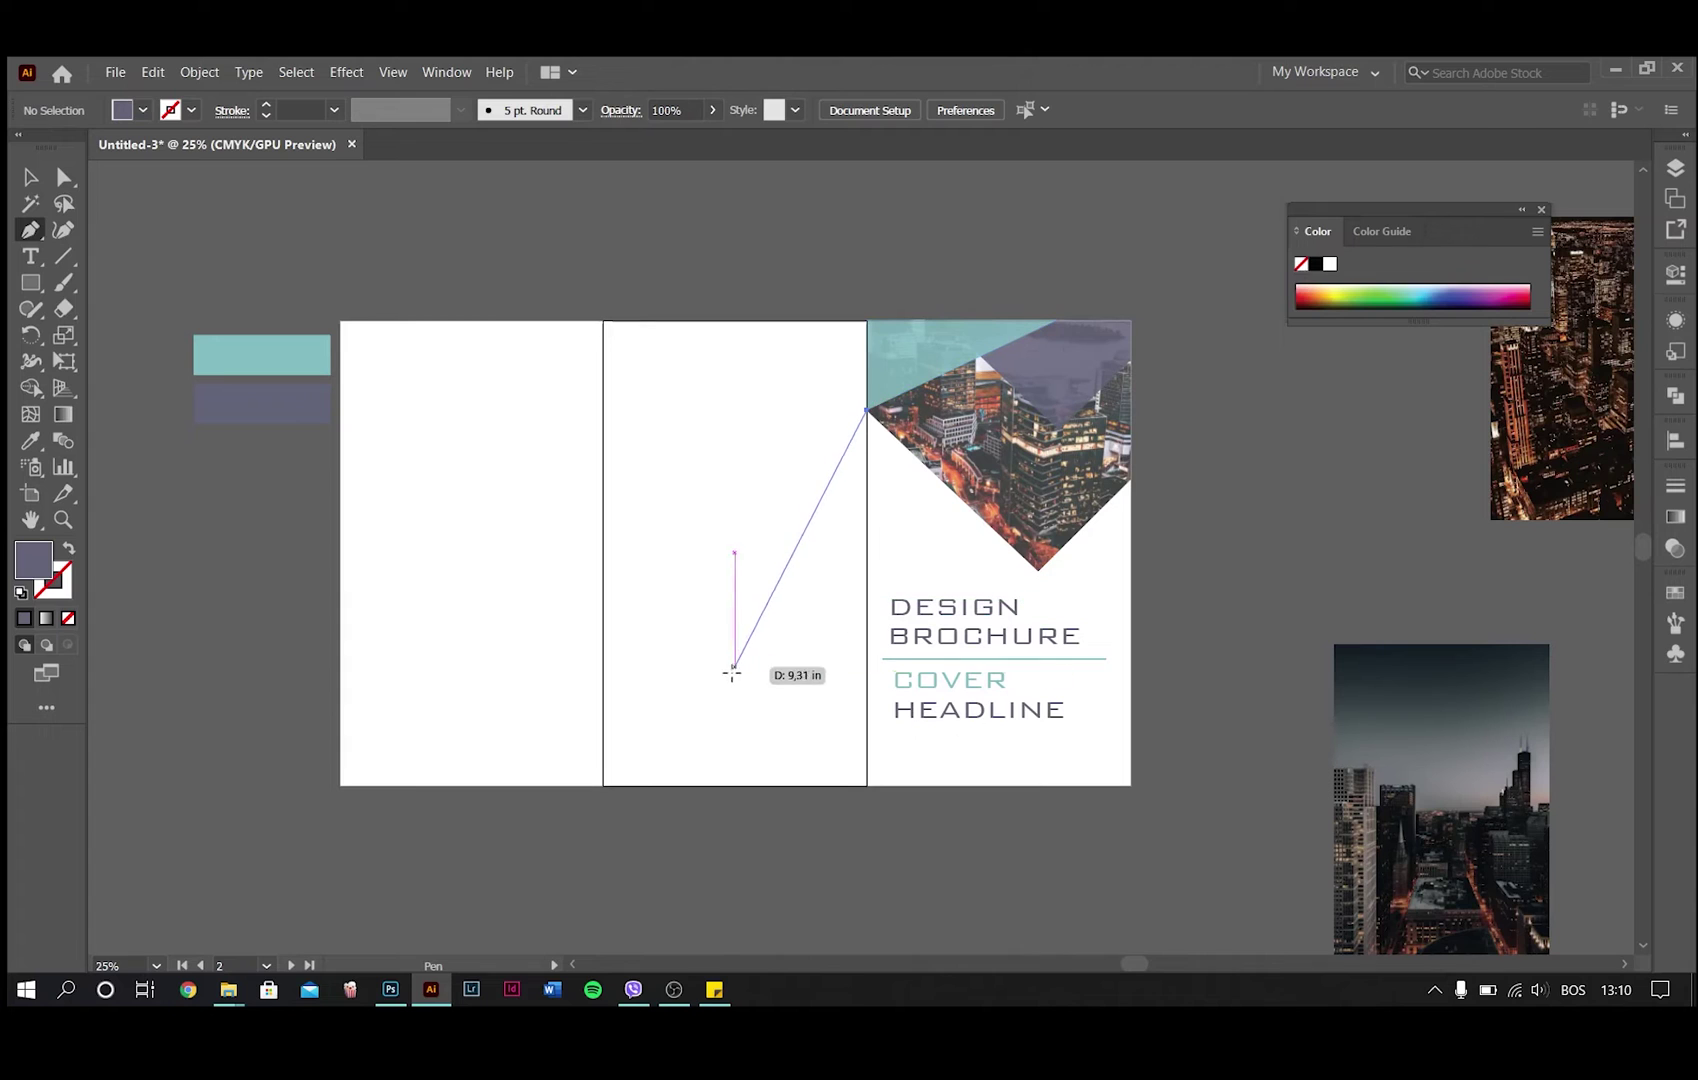
click(735, 662)
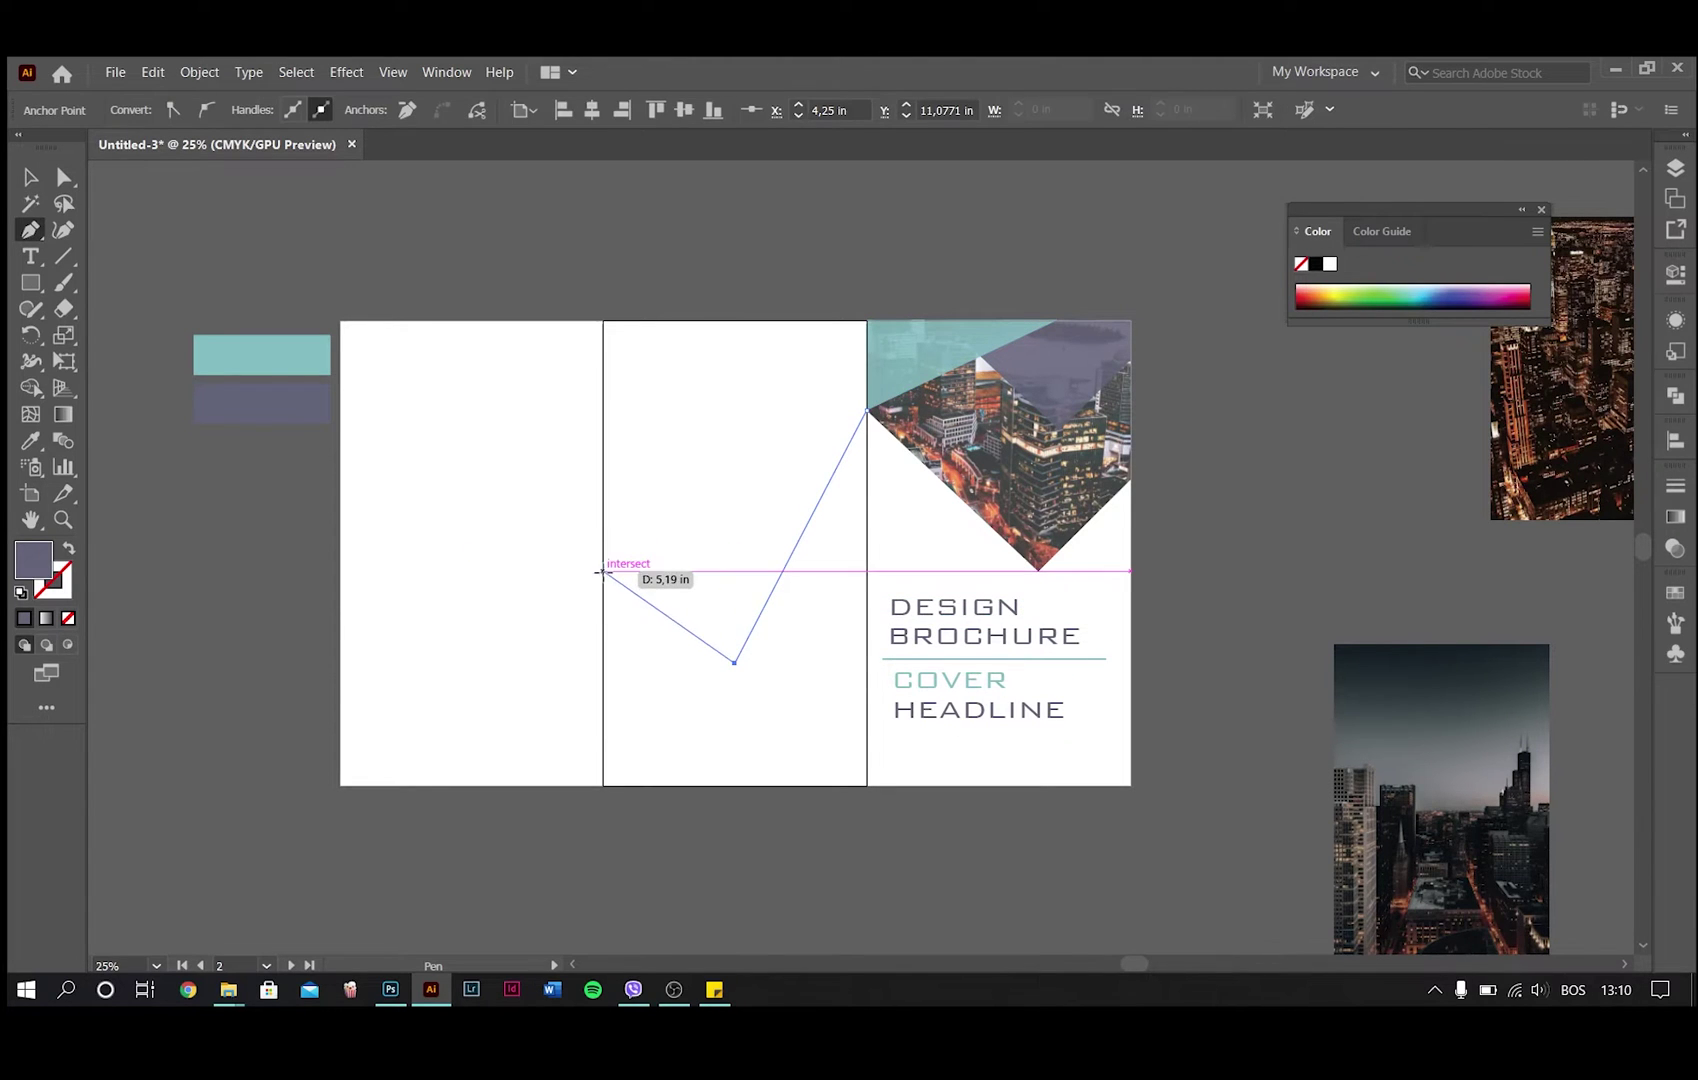
click(603, 571)
click(603, 786)
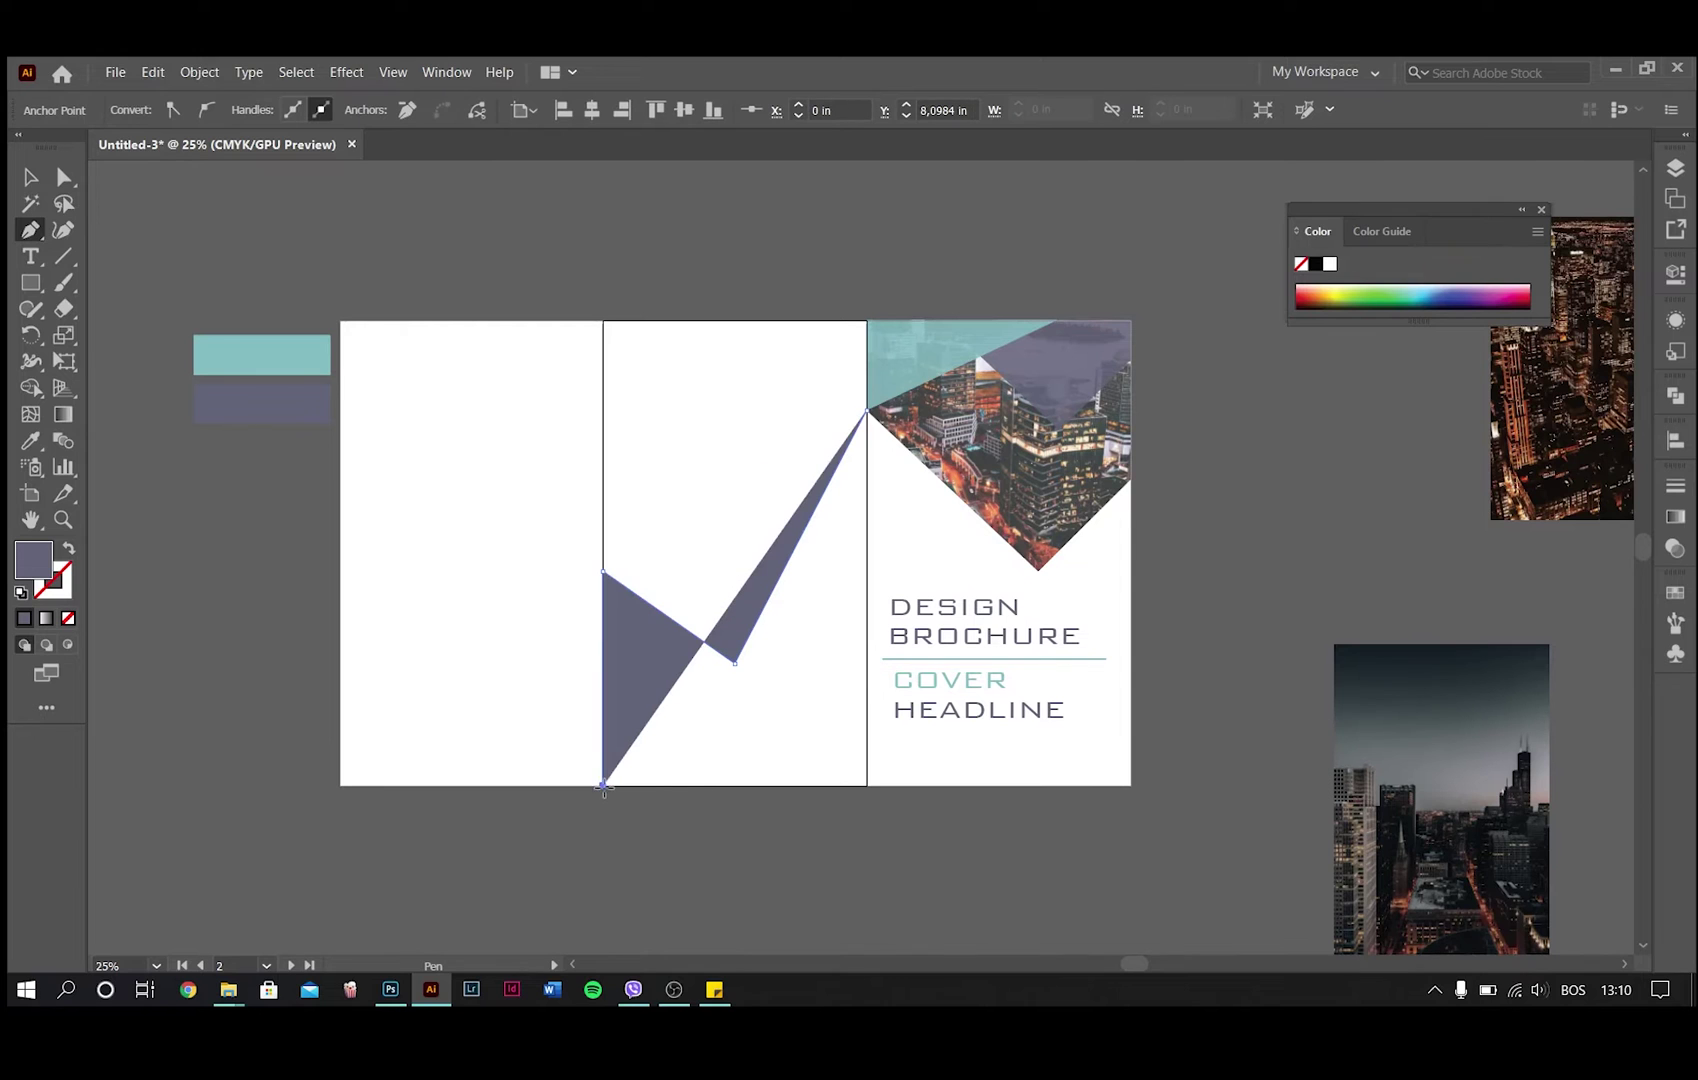
click(867, 786)
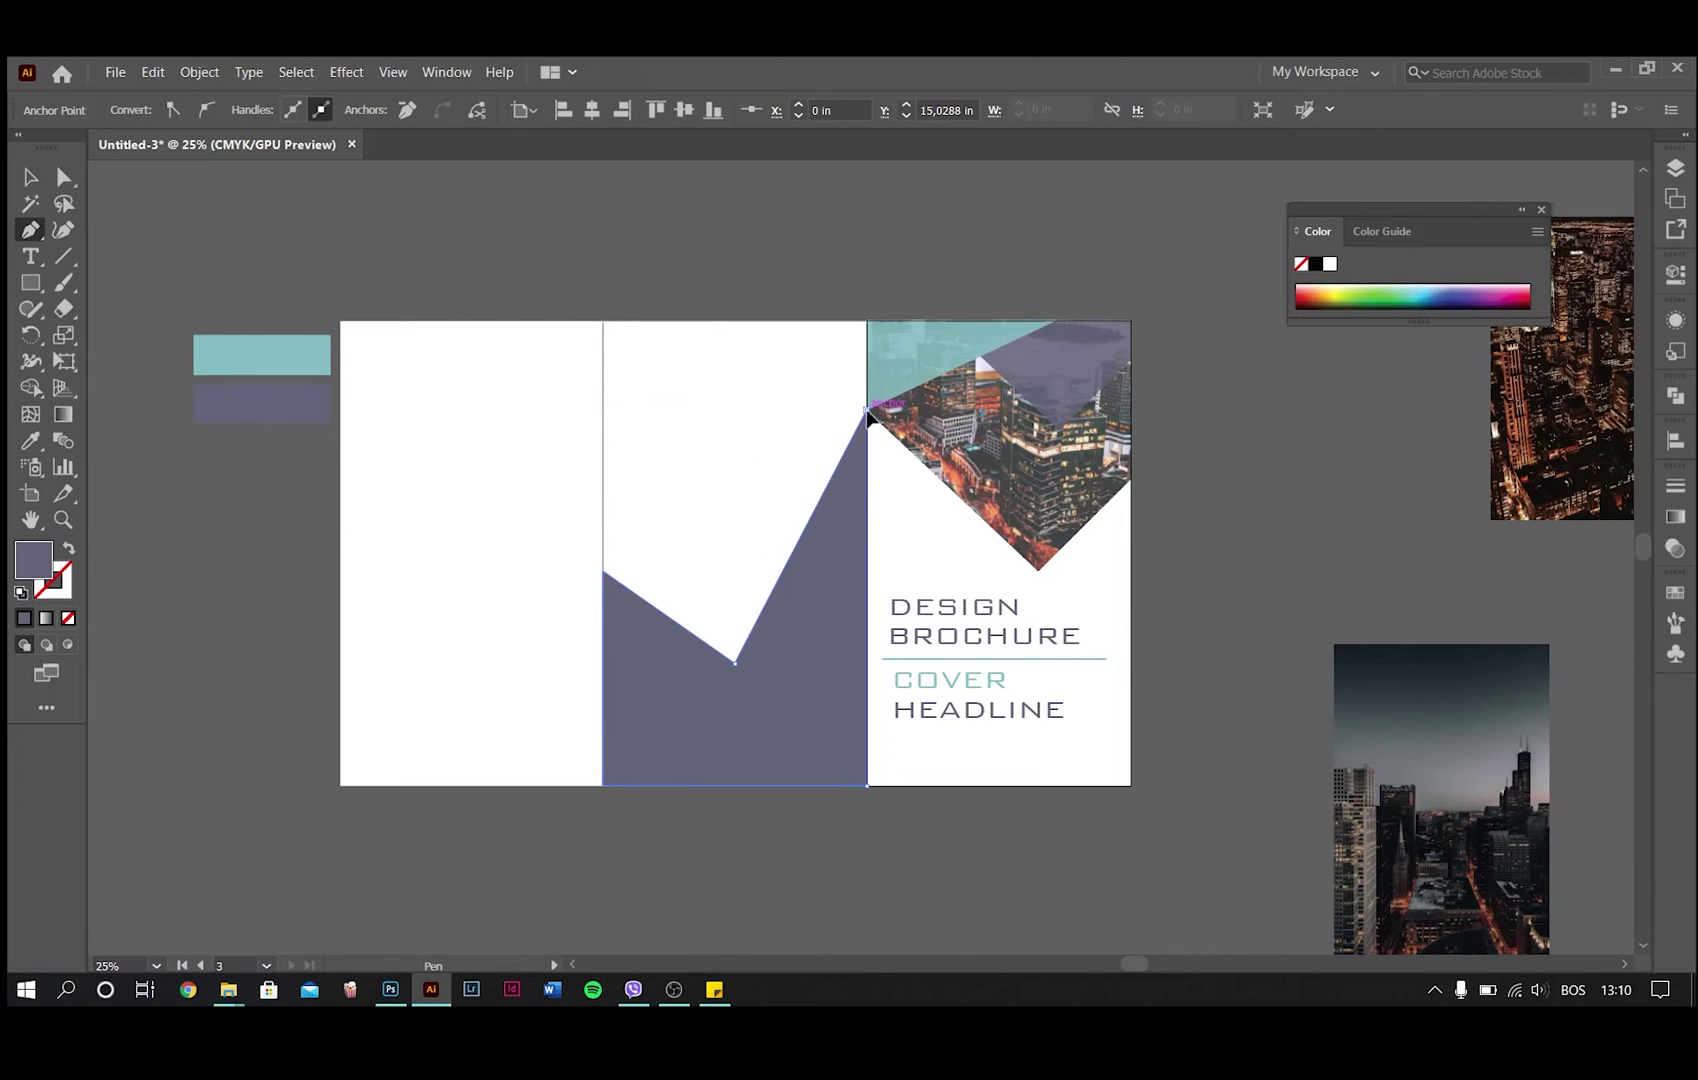
click(30, 177)
Step: Move the dark skyline photo onto the second artboard behind the purple shape and scale it to the artboard's width
scroll(777, 398, right, 3)
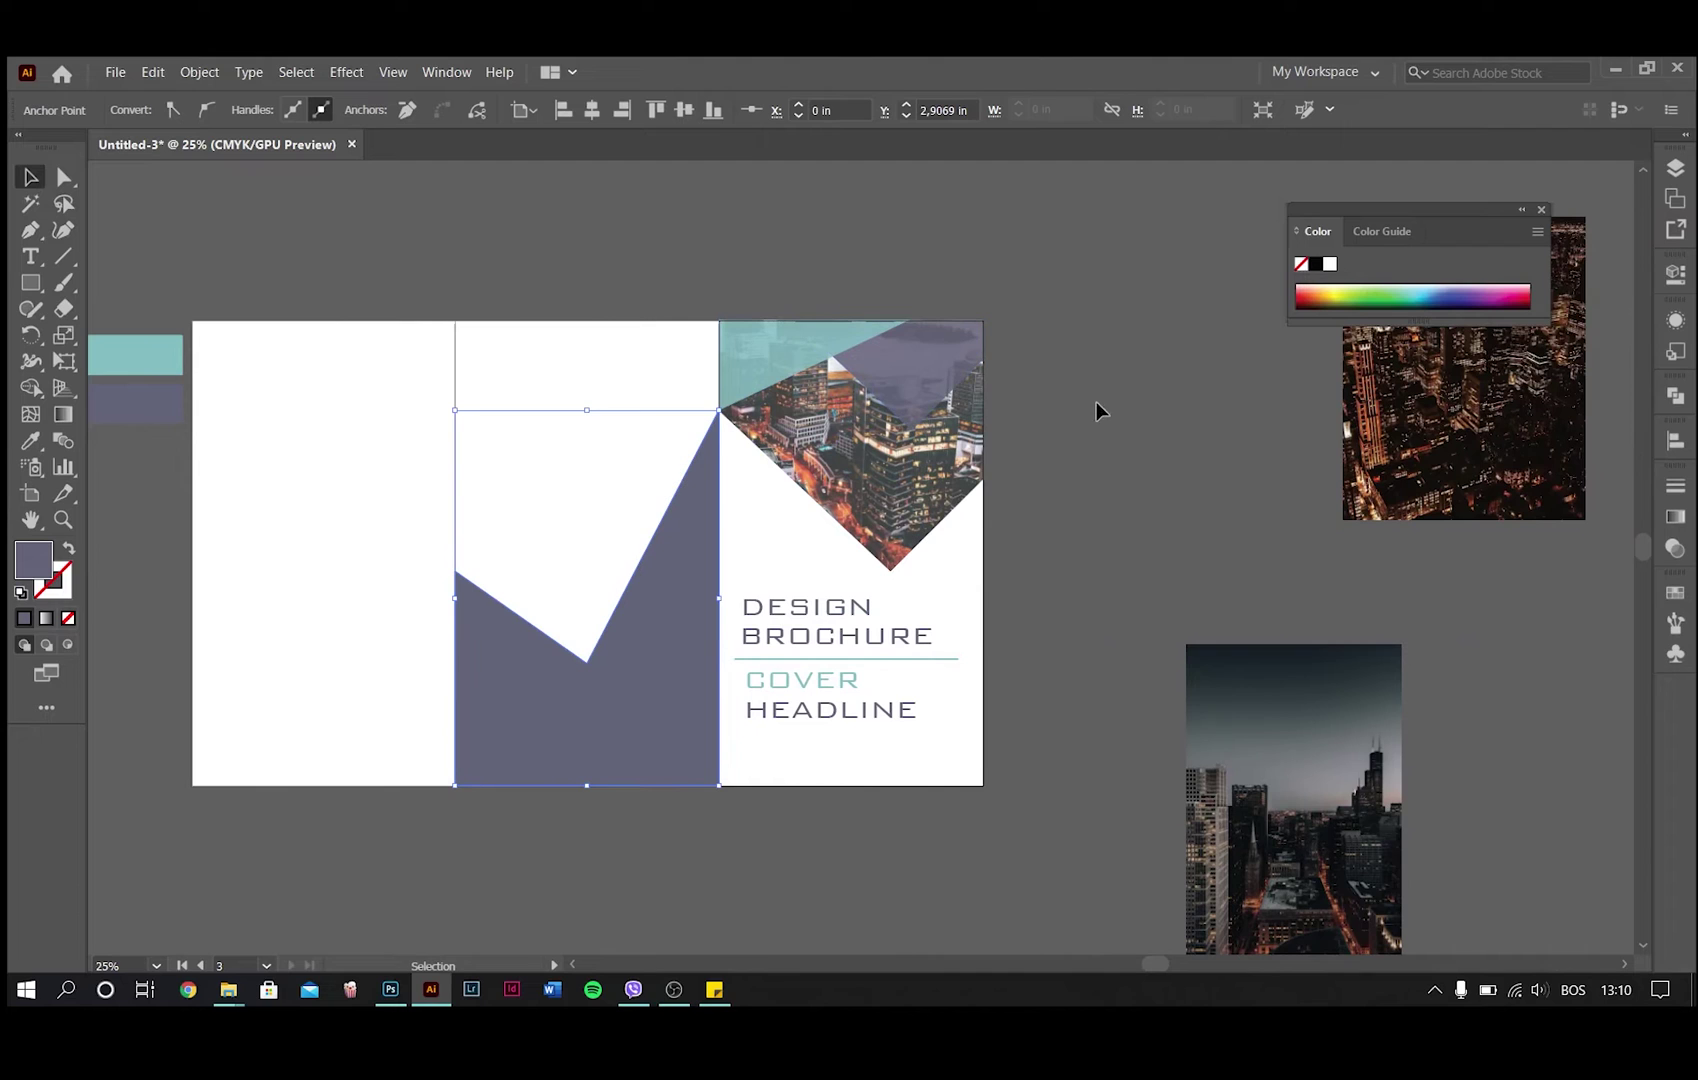
drag(1285, 820, 555, 644)
drag(671, 453, 719, 391)
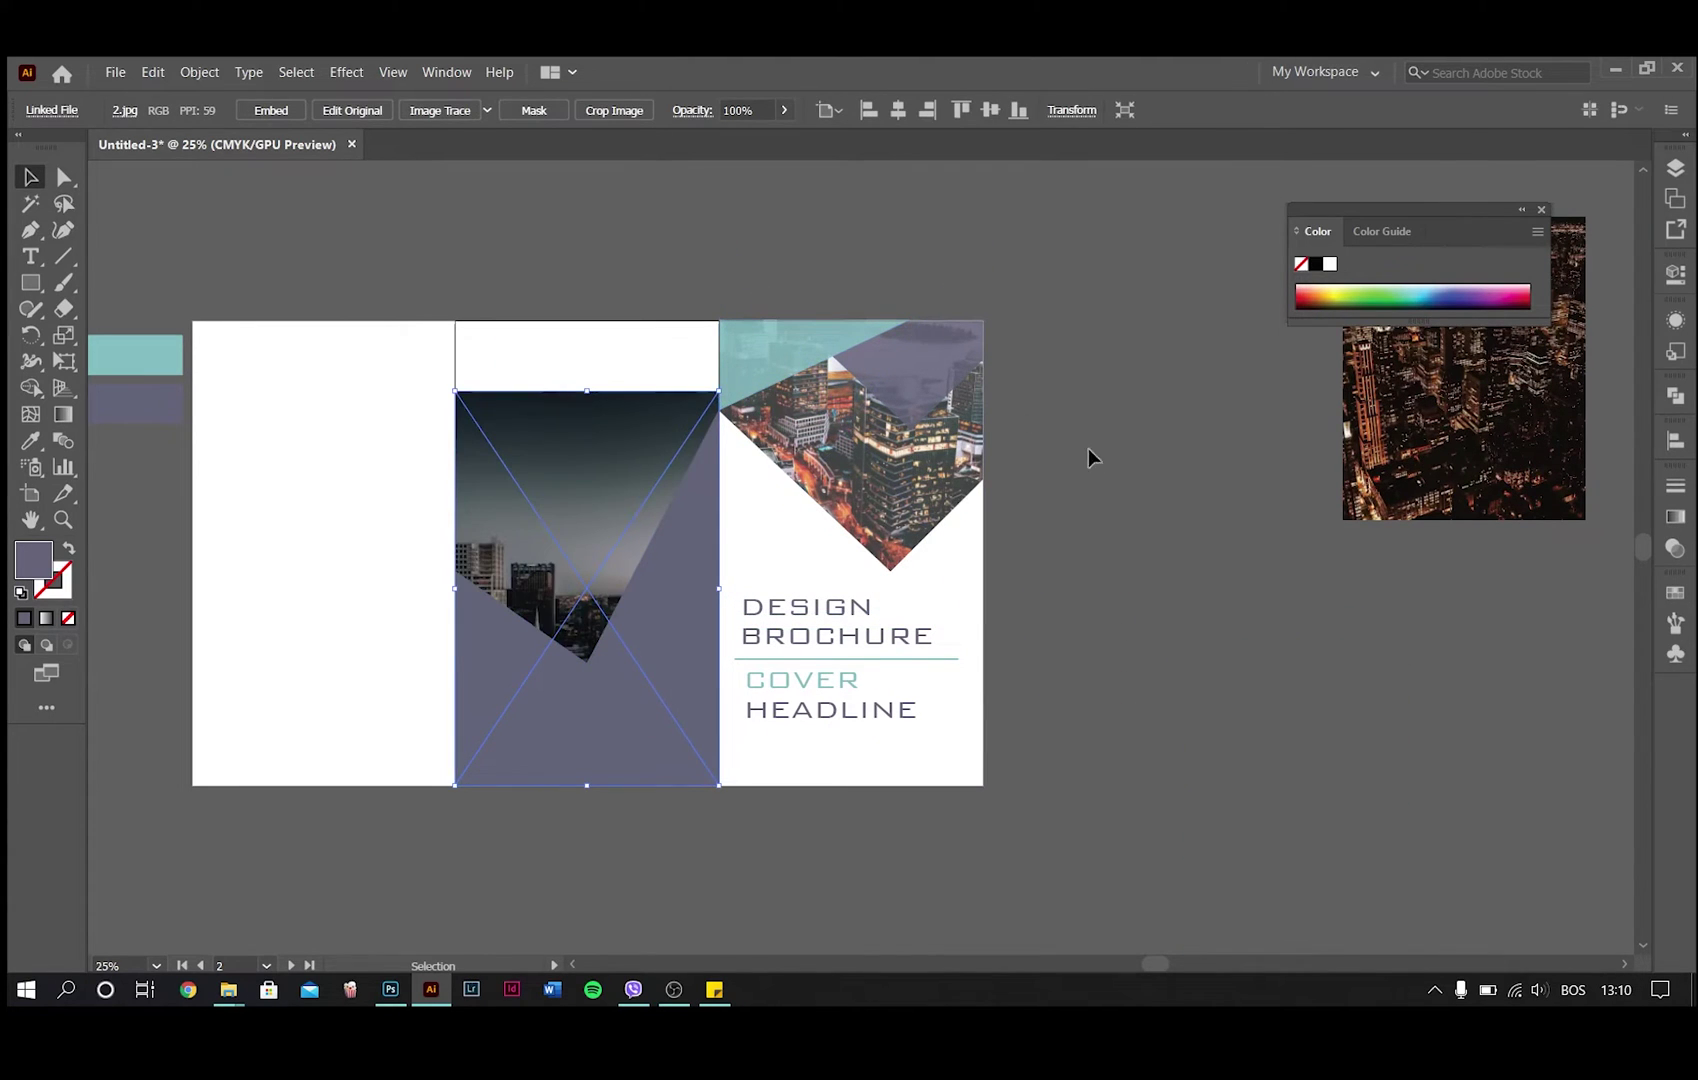
Step: Clip the skyline photo to the purple shape with a clipping mask and set its opacity to 85%
right_click(703, 586)
click(795, 754)
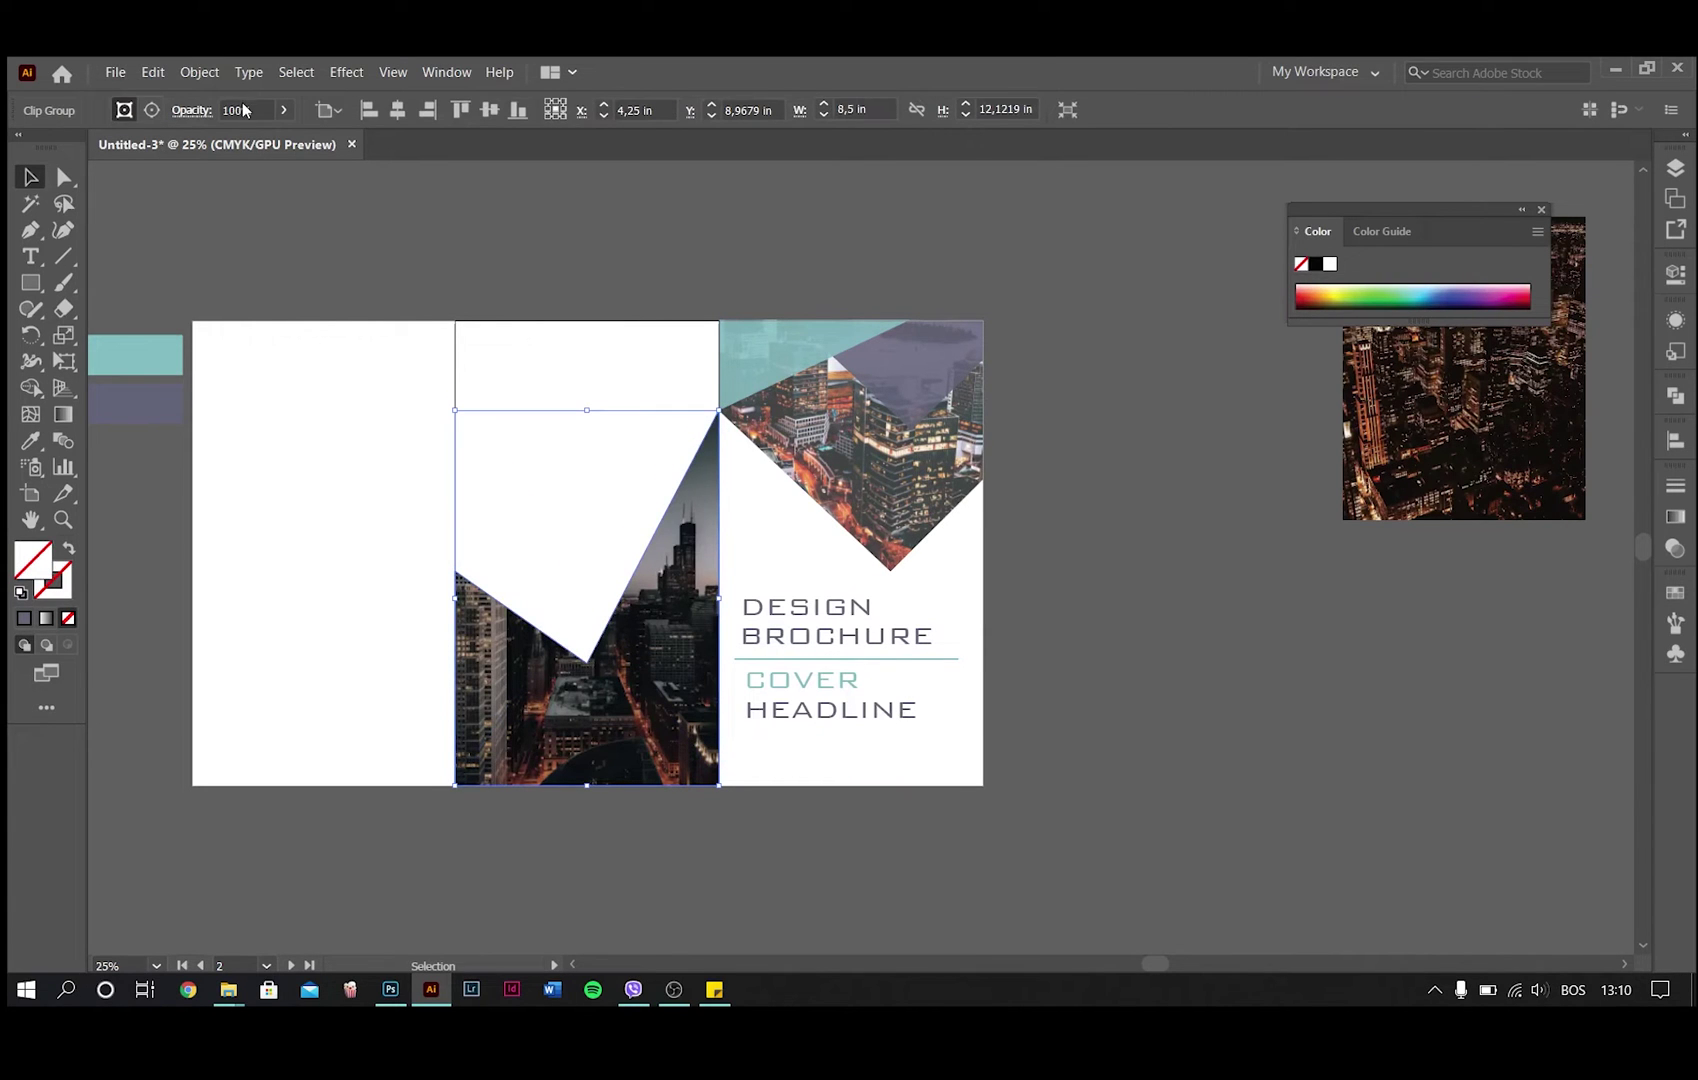
scroll(247, 106, down, 11)
click(444, 200)
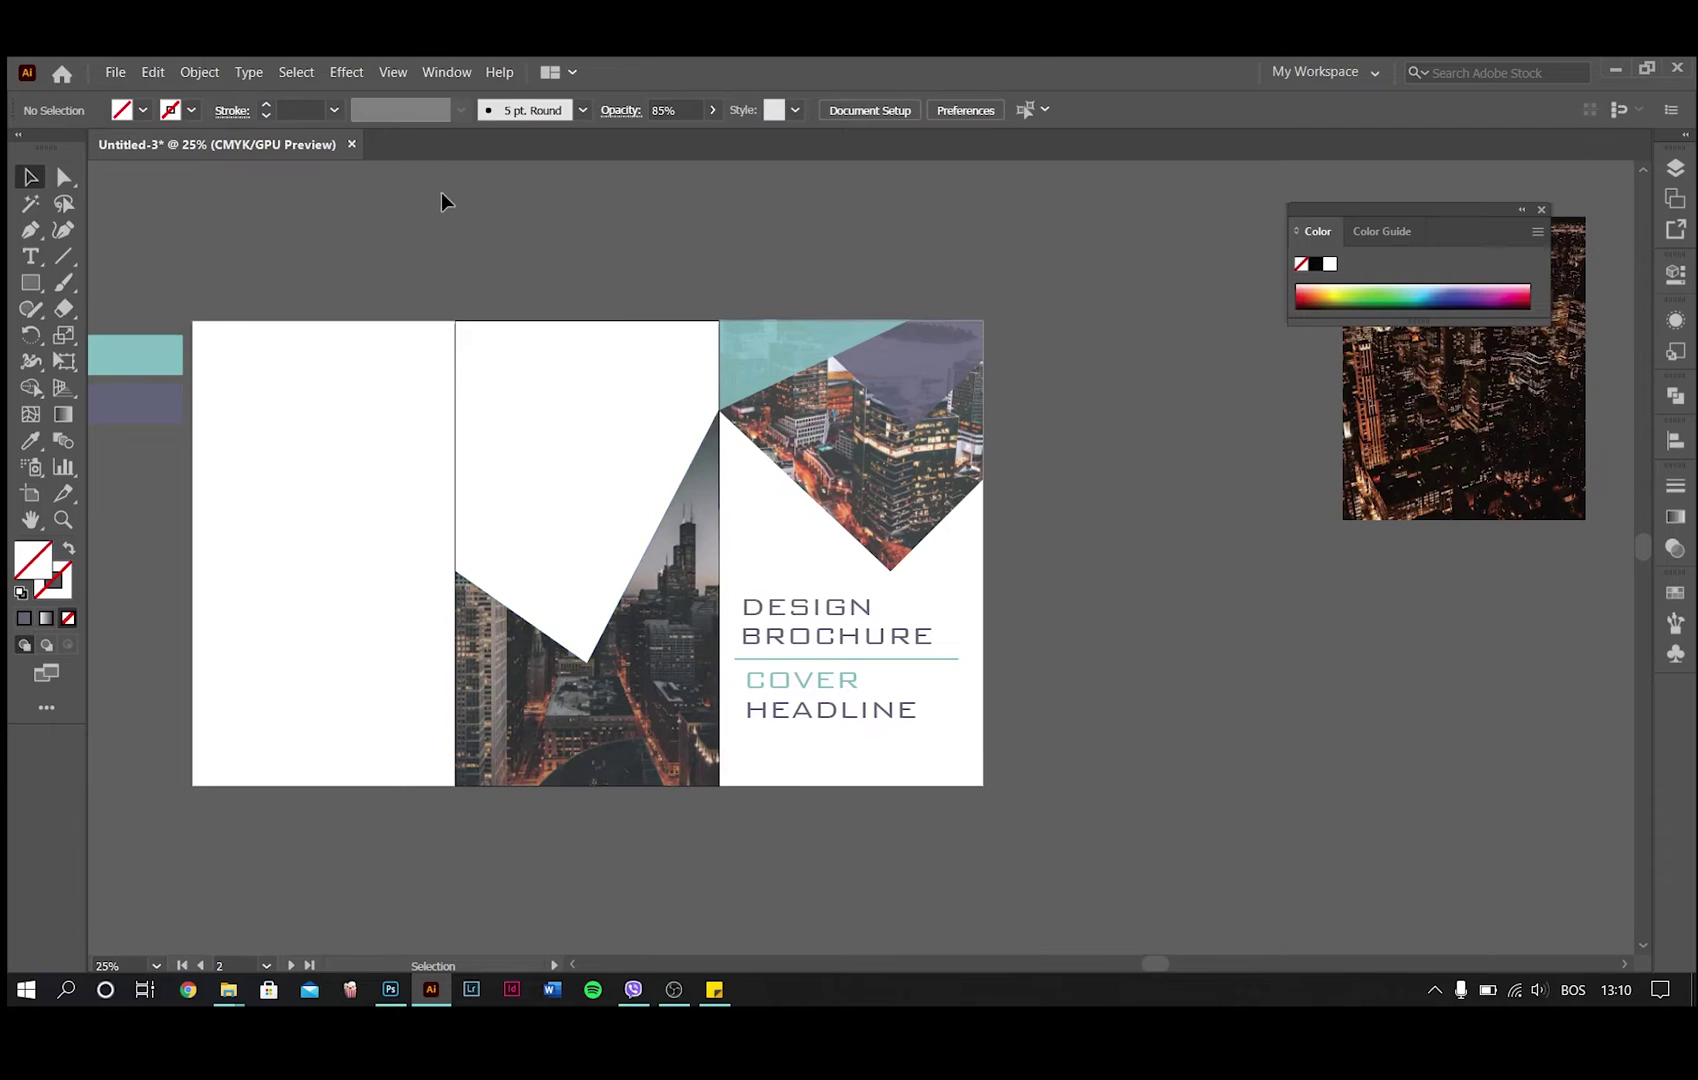
Step: Draw a small triangle at the clipped skyline photo's upper-left corner and colour it like the cover's teal triangle using the Eyedropper
click(455, 662)
ctrl+click(455, 572)
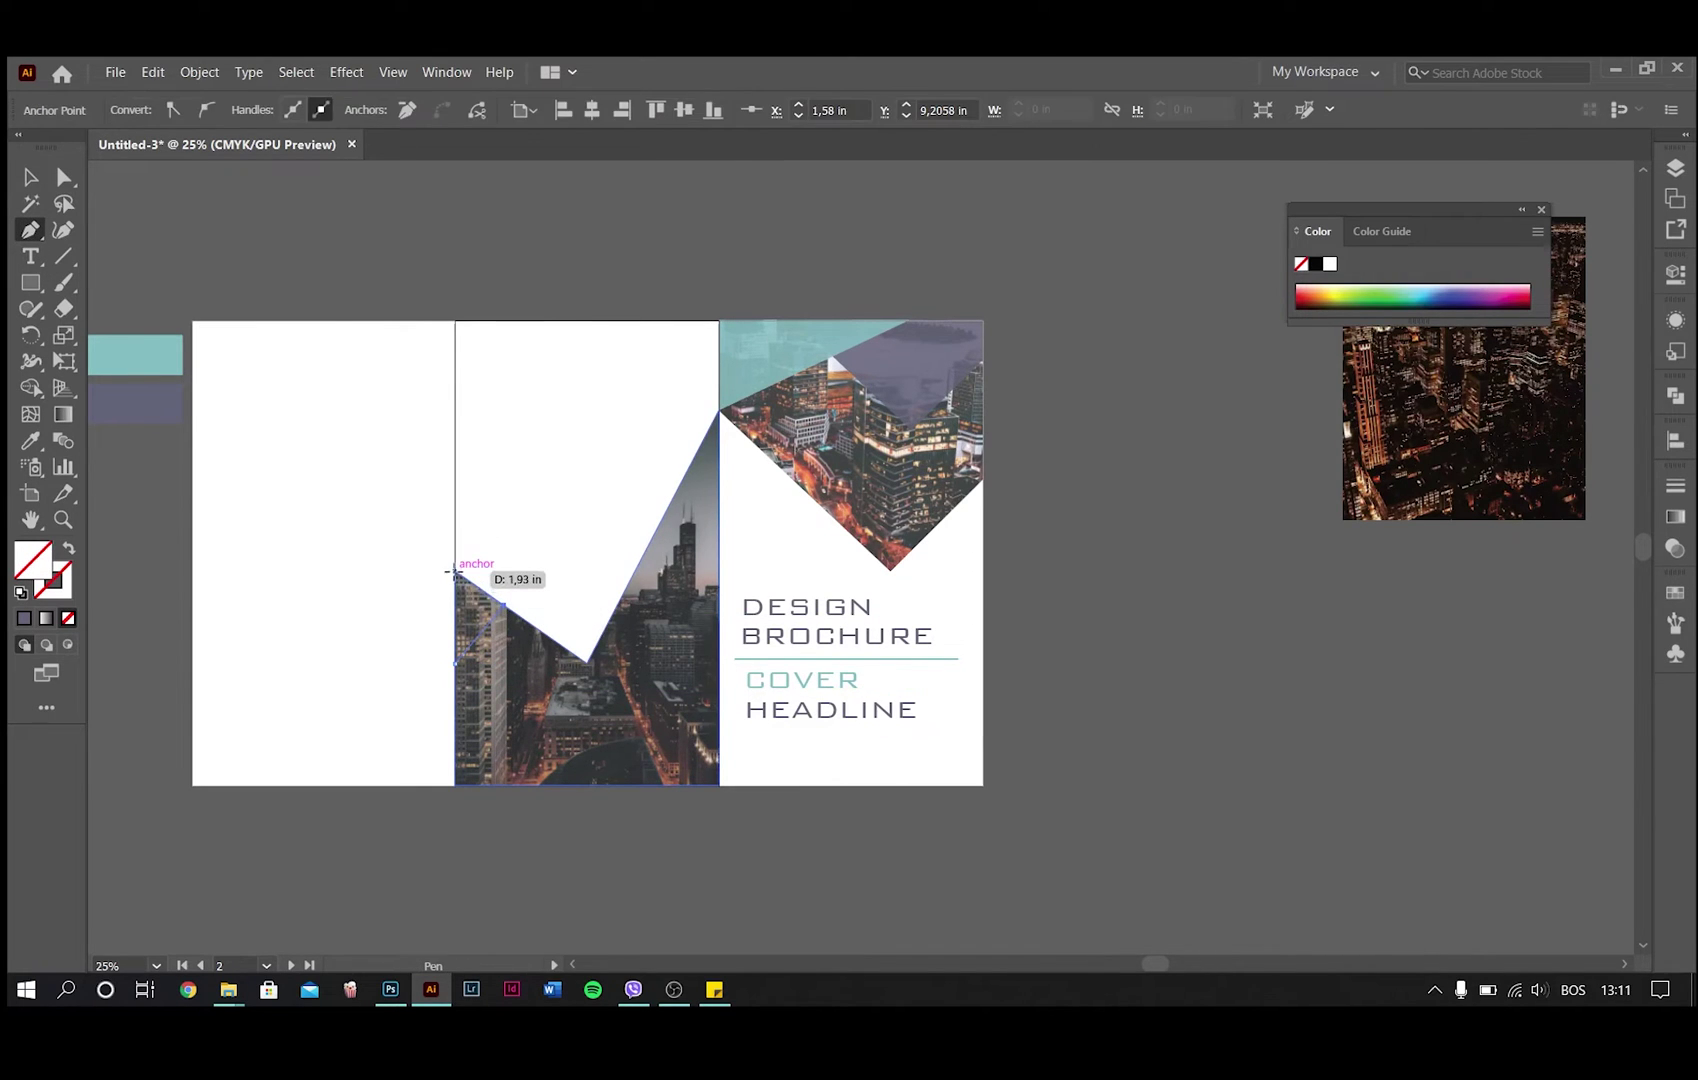
drag(455, 668, 455, 664)
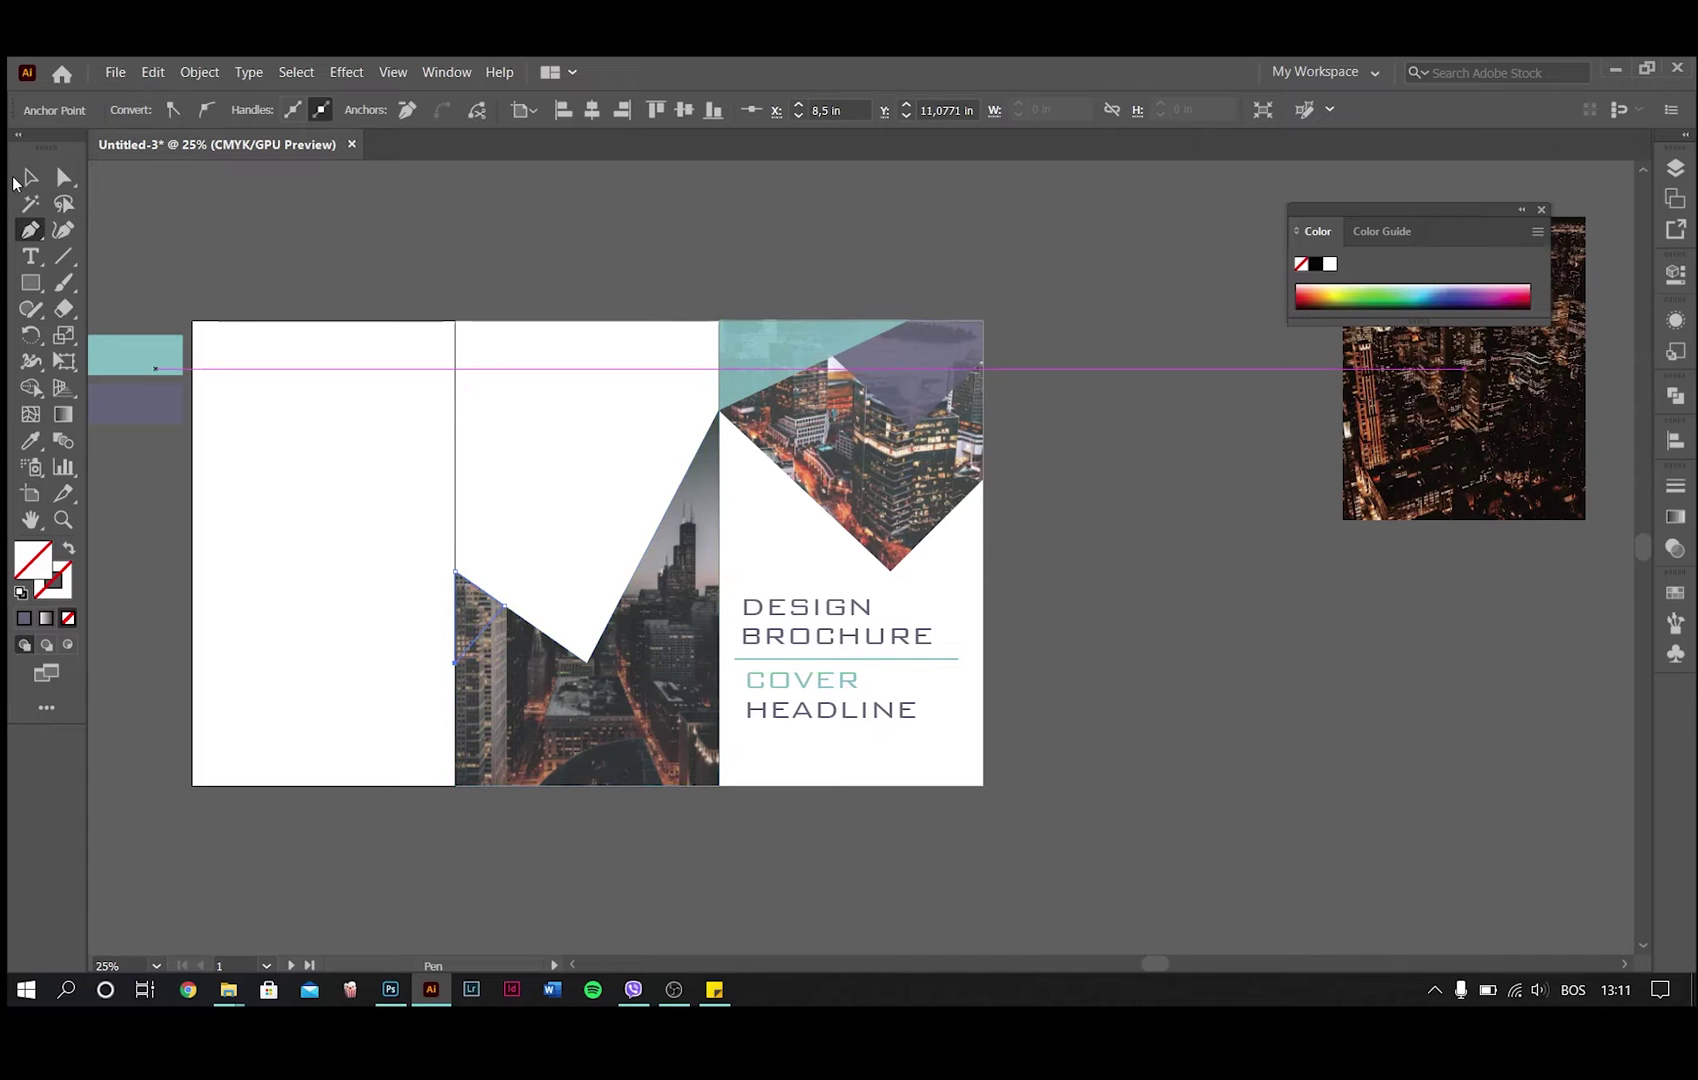
key(i)
click(726, 362)
click(33, 178)
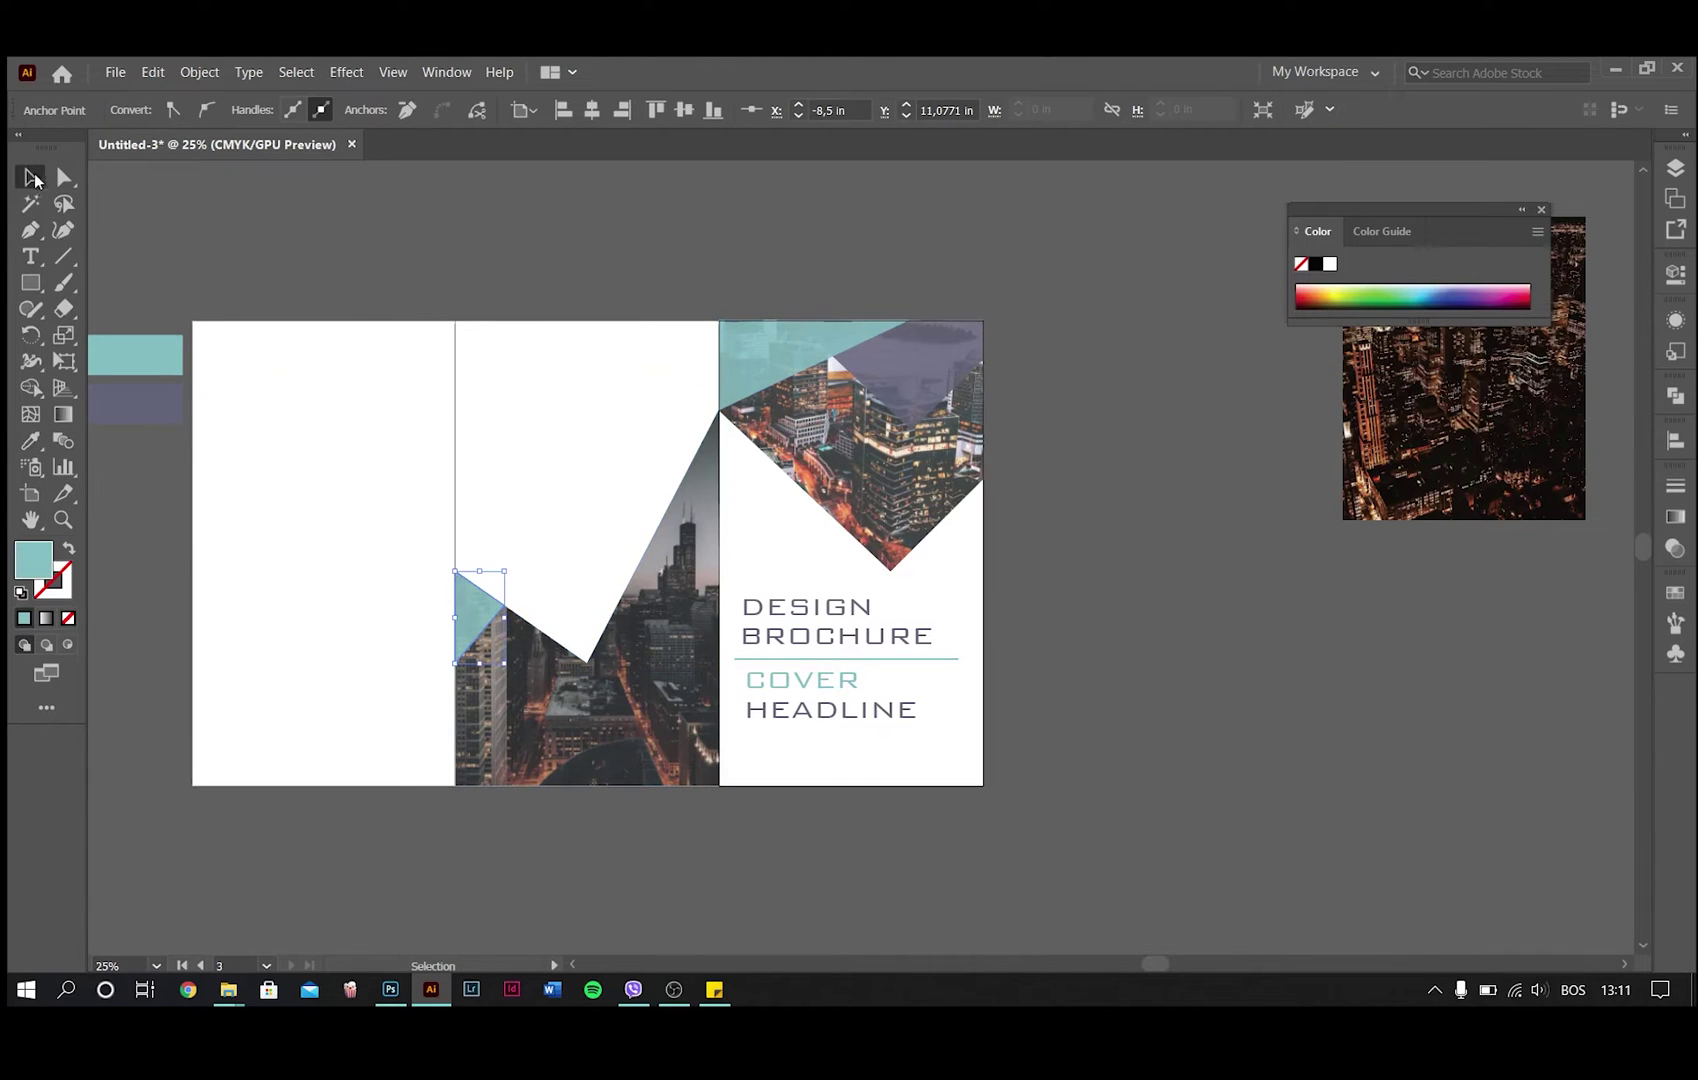
Step: Duplicate the small teal triangle and enlarge the copy behind it so it extends further along the photo's edges
drag(477, 615, 478, 641)
key(ctrl+z)
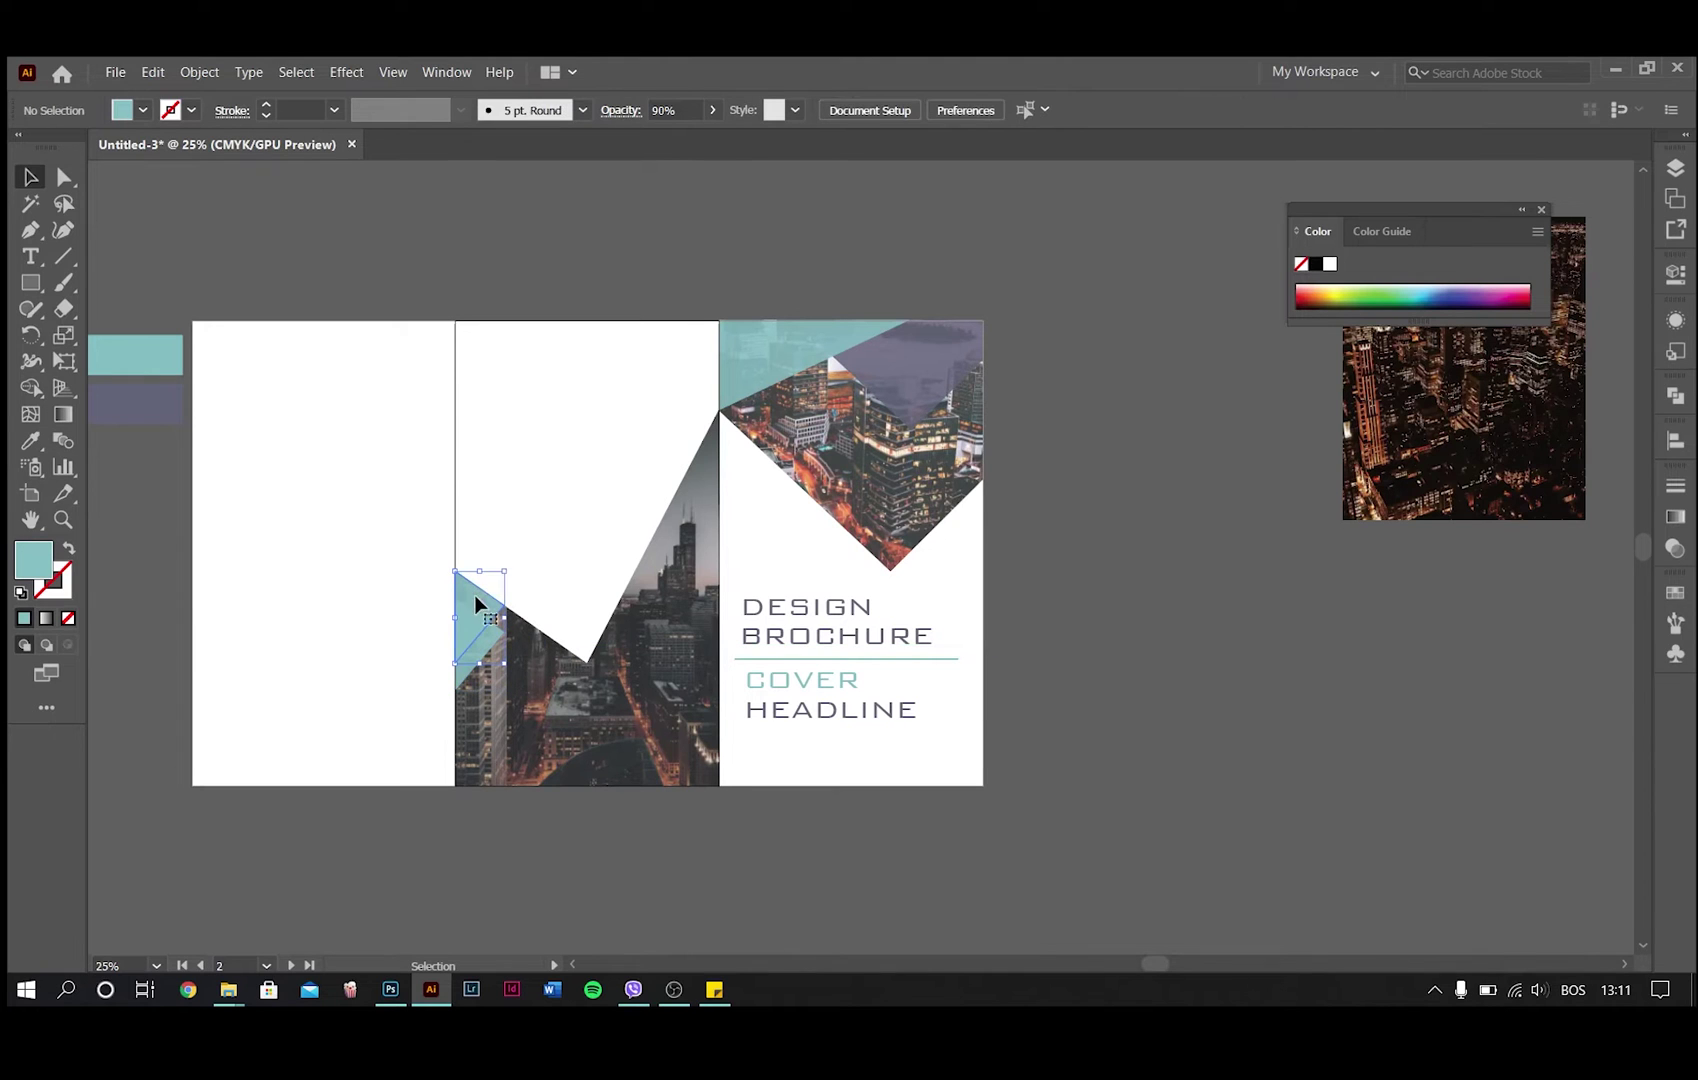
right_click(478, 535)
click(728, 499)
drag(505, 571, 510, 588)
drag(521, 576, 519, 573)
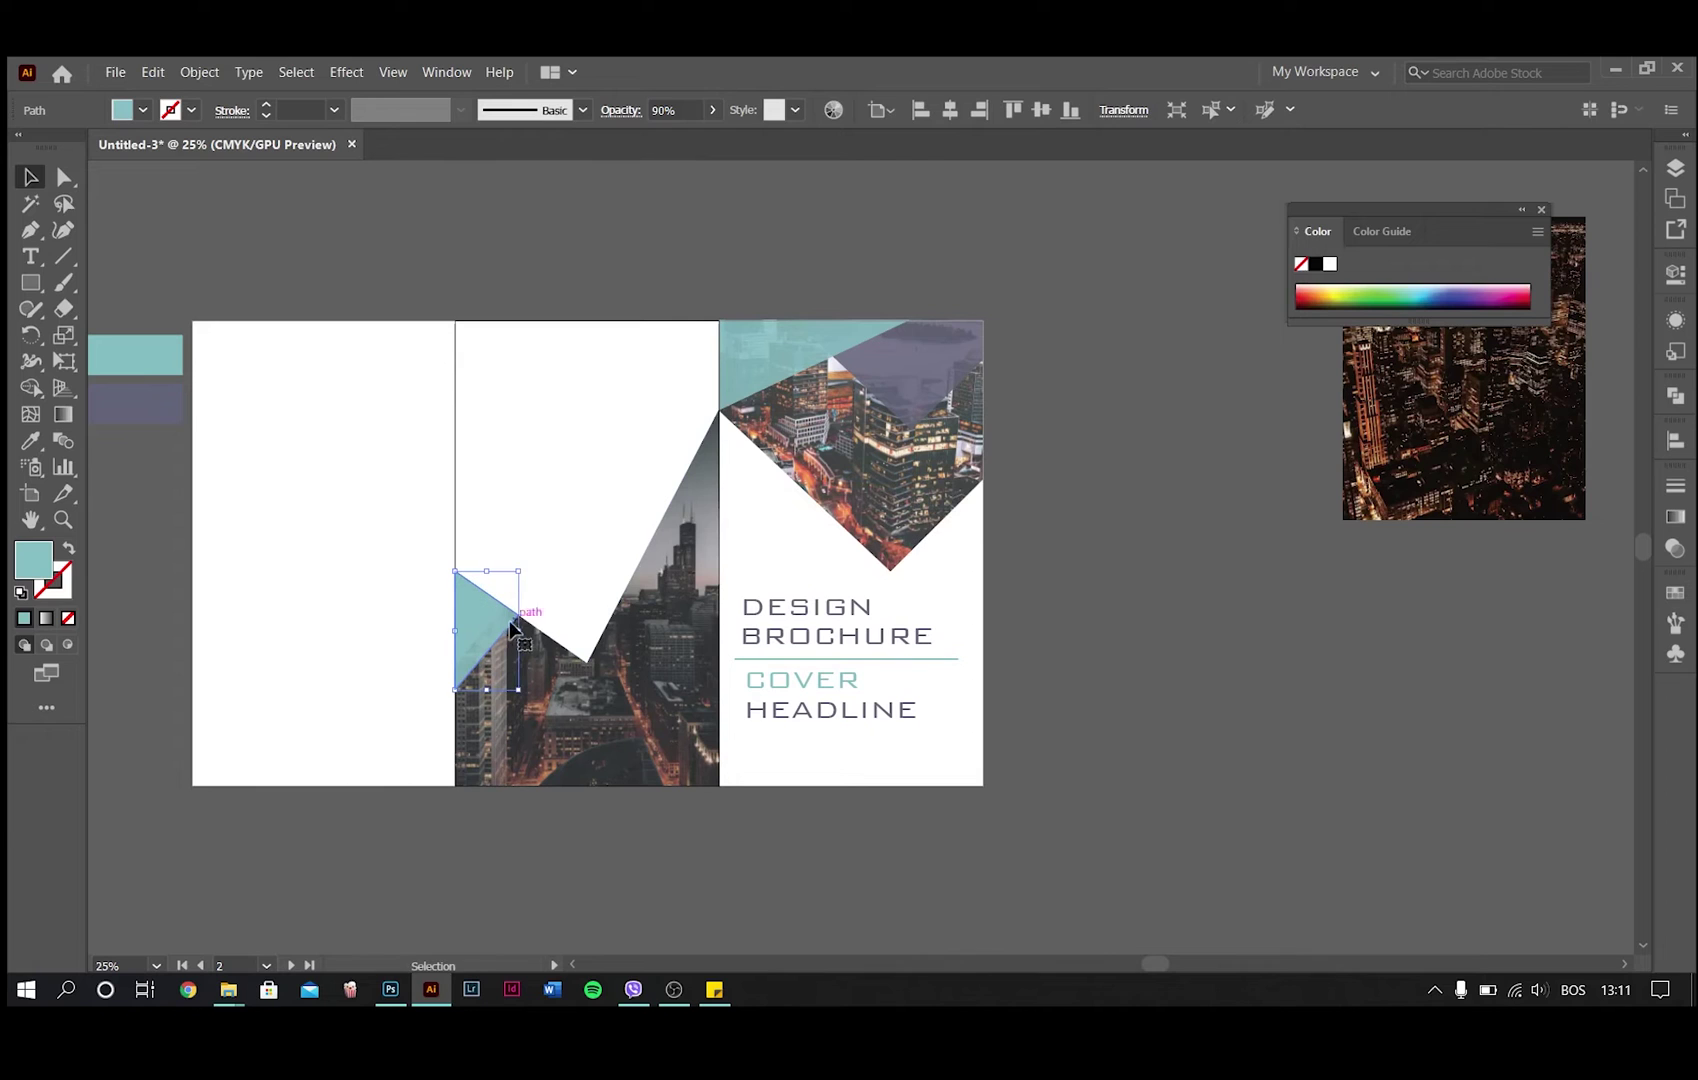
Step: Recolour the larger triangle behind the small teal one with the cover's purple shape using the Eyedropper
key(i)
click(887, 366)
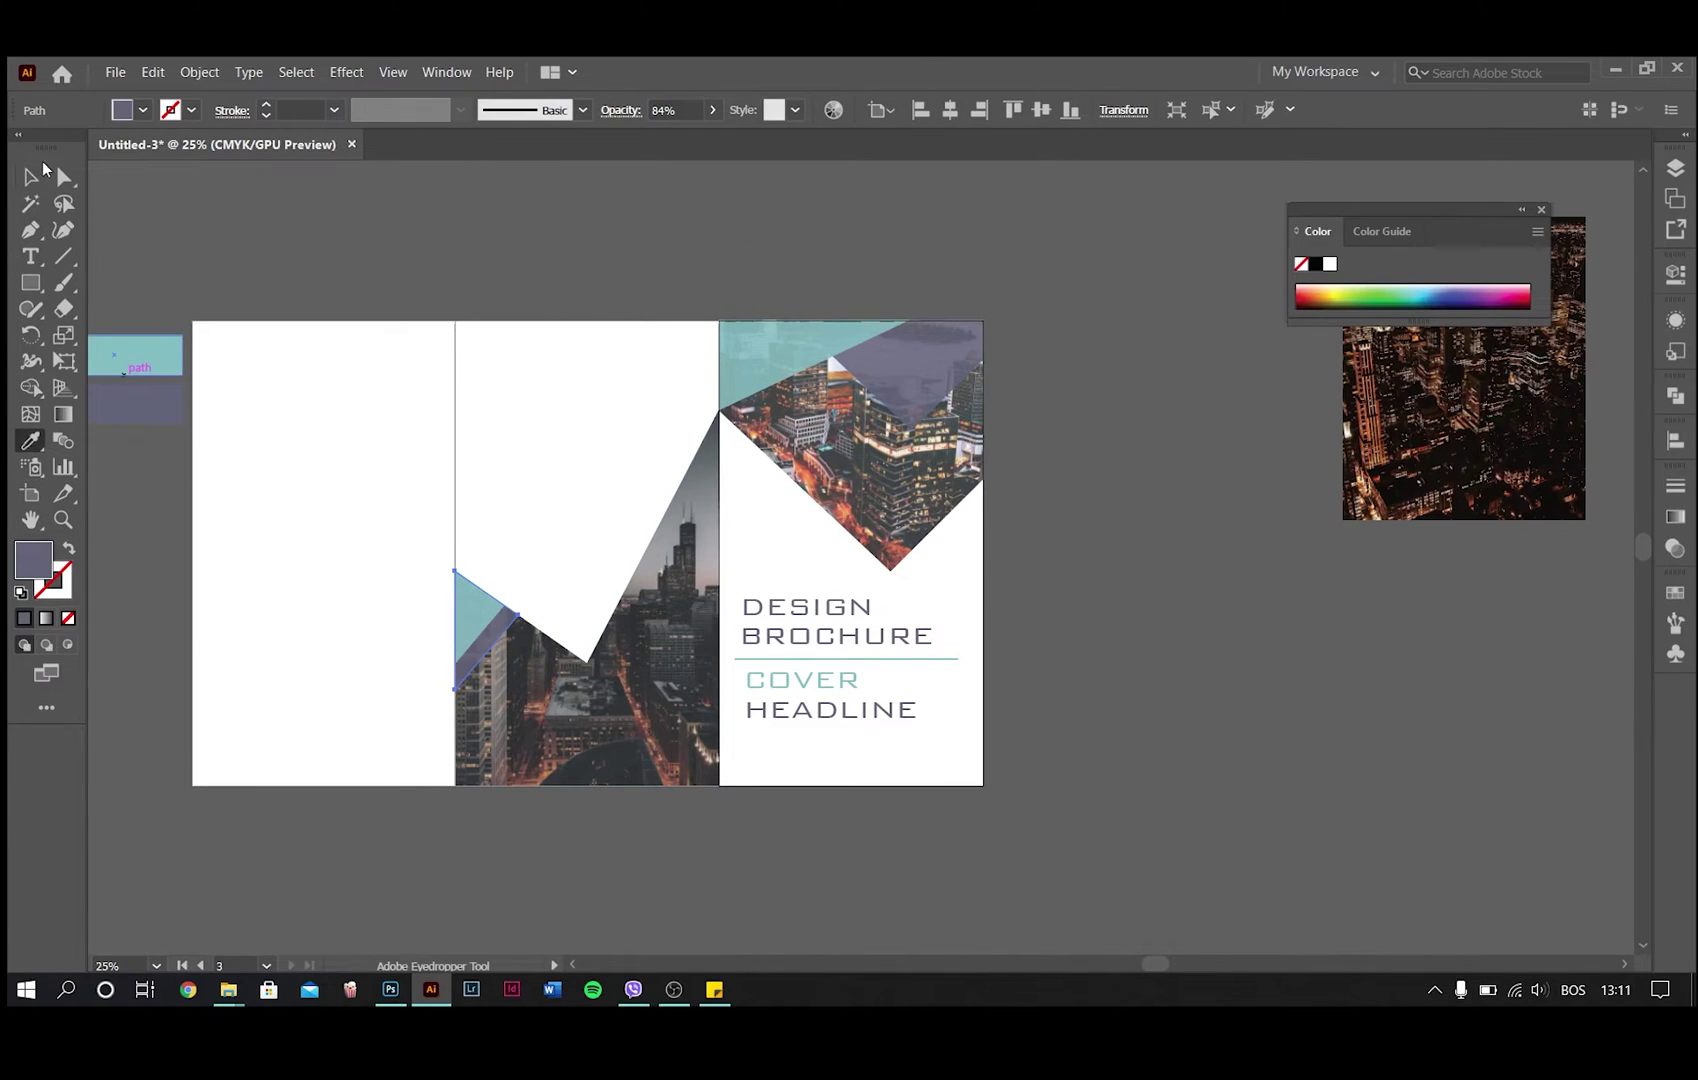
click(31, 177)
click(220, 218)
Step: Duplicate the COVER HEADLINE text to the top of the second artboard
scroll(600, 400, left, 2)
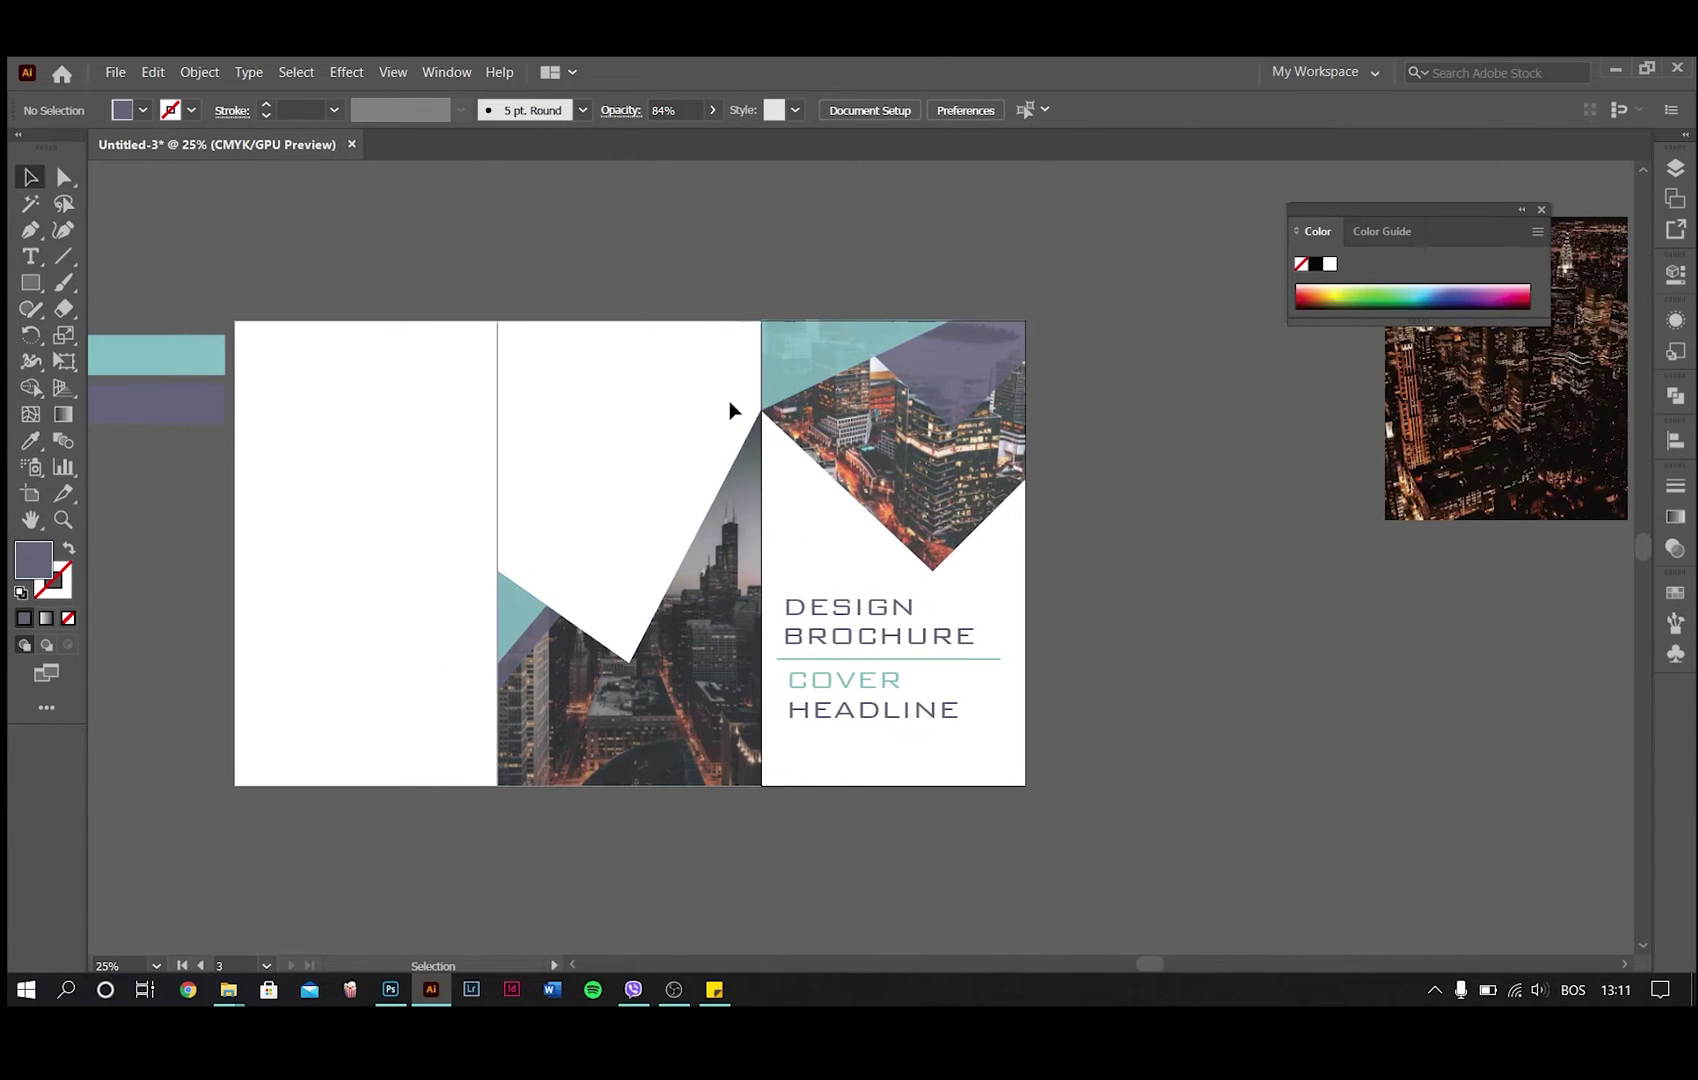
drag(855, 682, 624, 379)
click(634, 412)
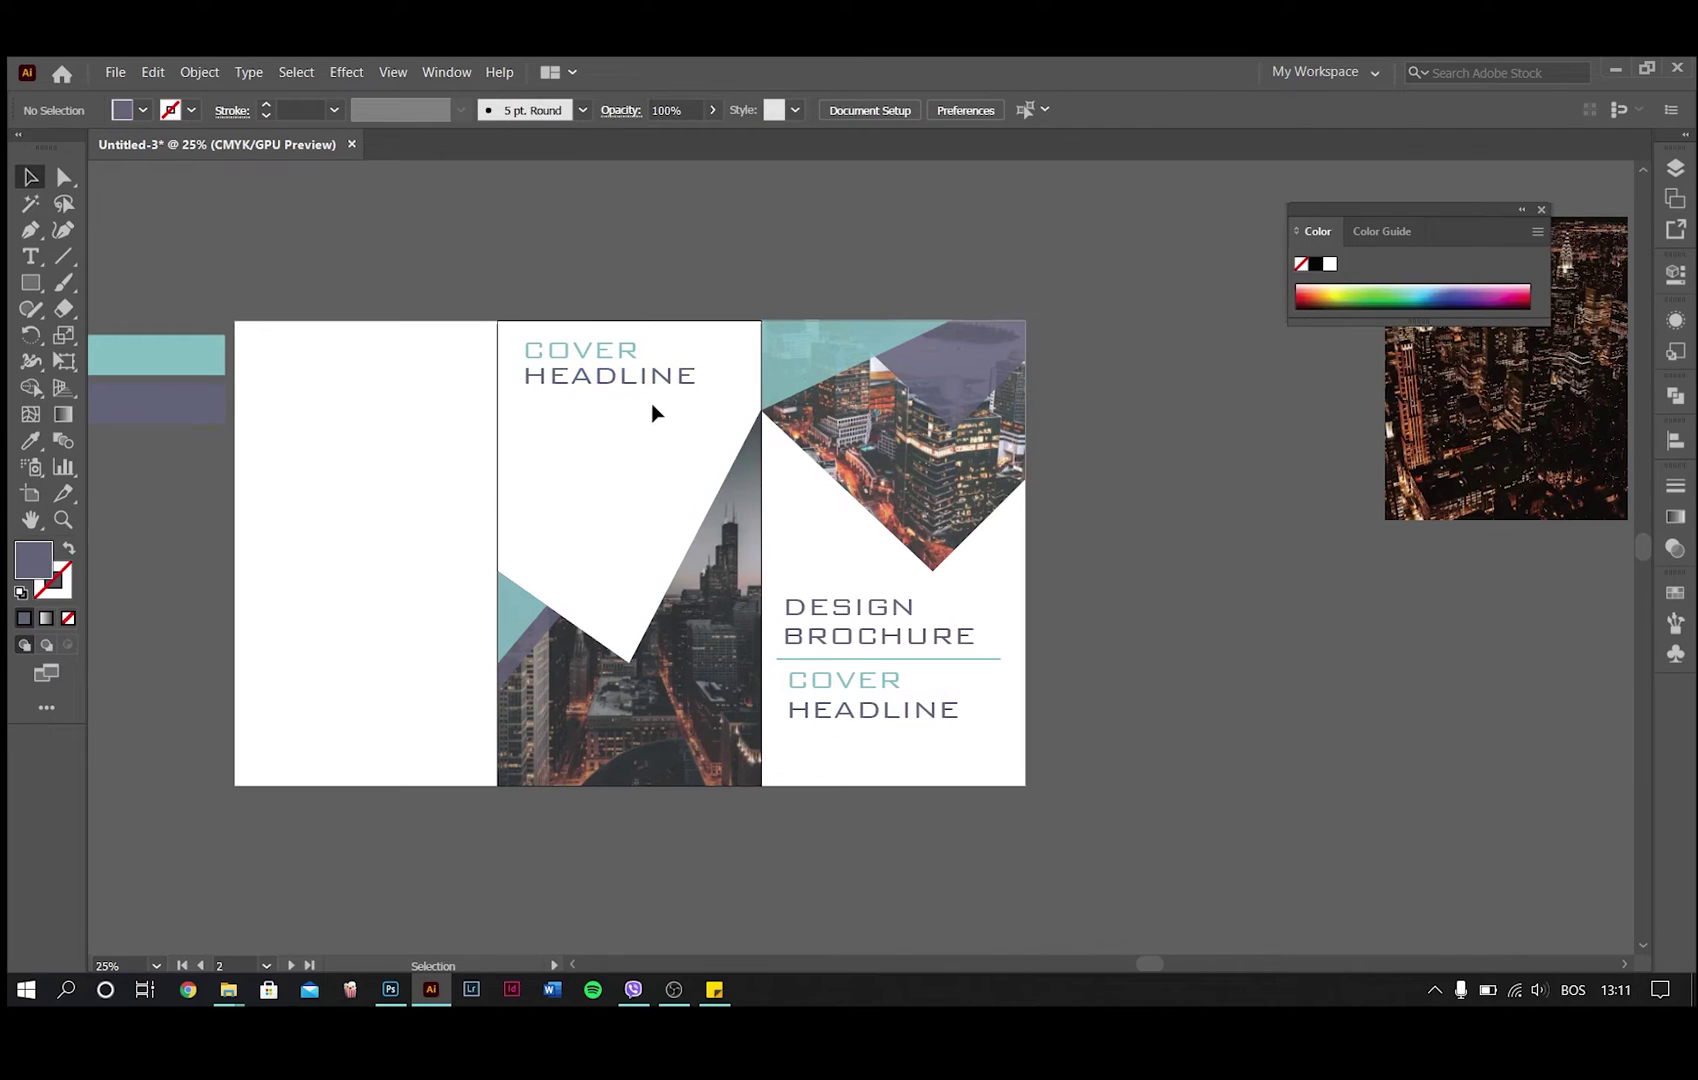
Step: Reduce the copied COVER and HEADLINE texts on the second artboard to 63 pt
click(626, 352)
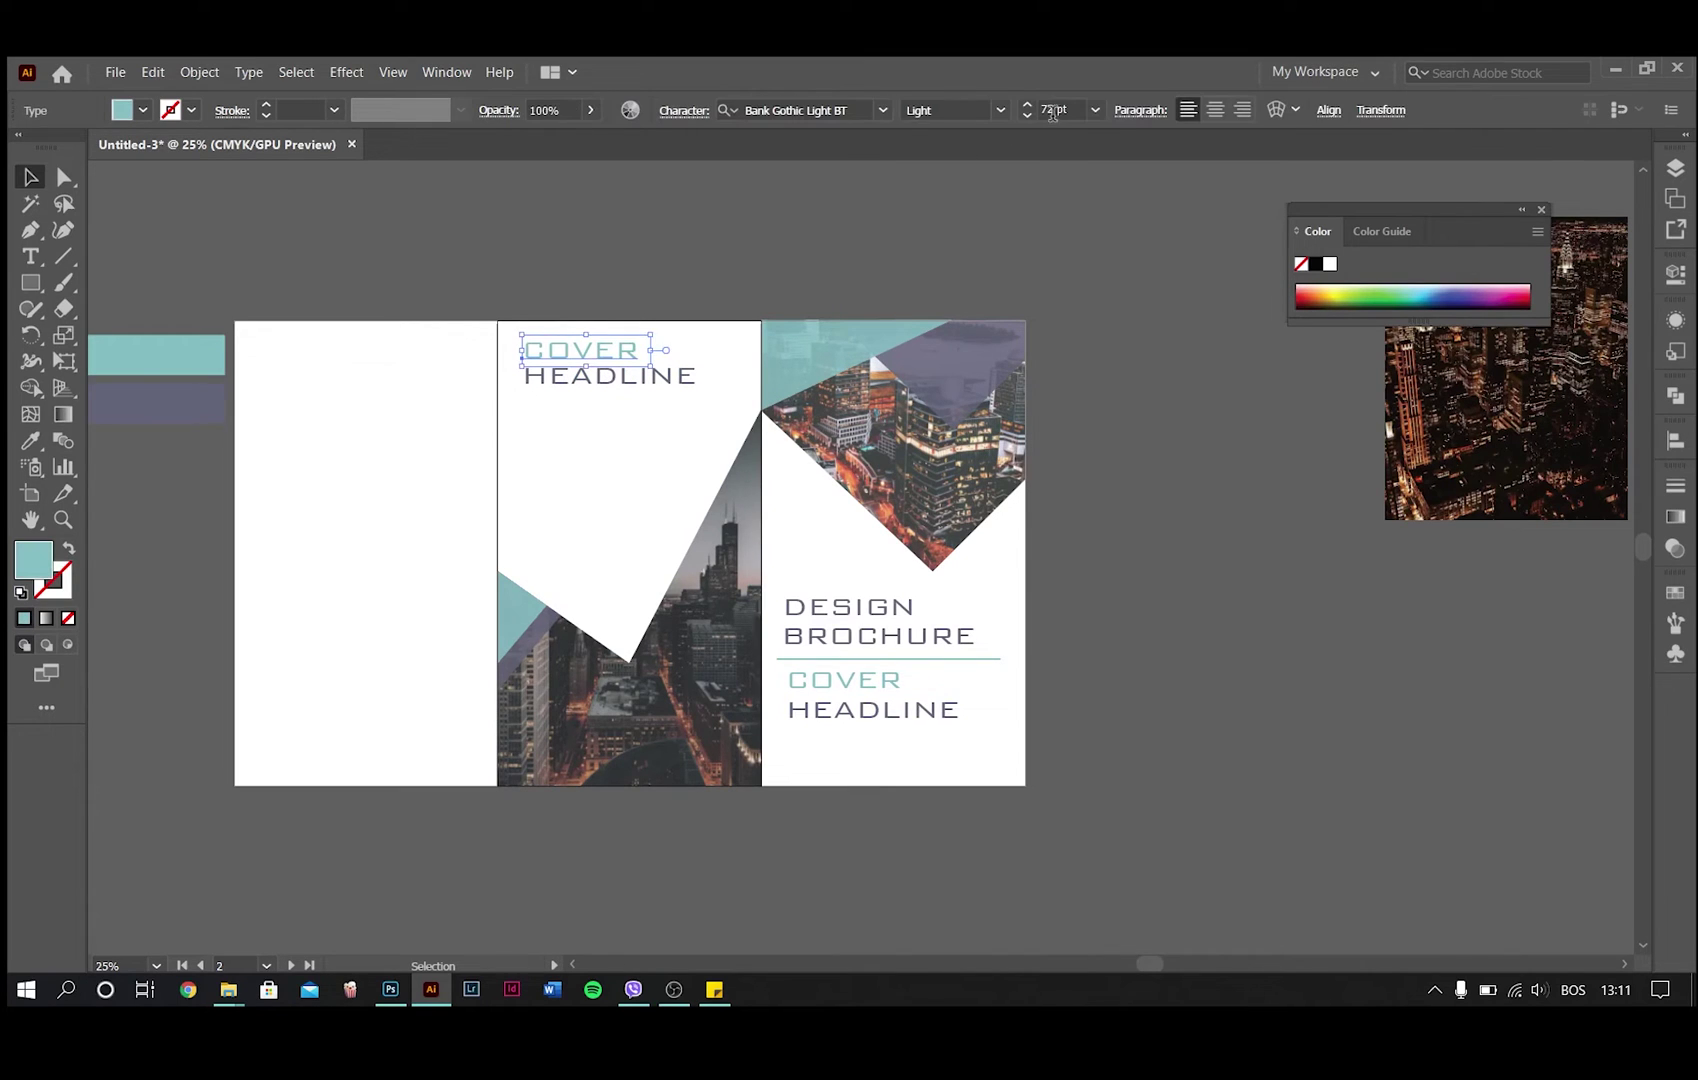
scroll(1052, 110, down, 9)
click(665, 383)
scroll(1052, 110, down, 9)
click(795, 250)
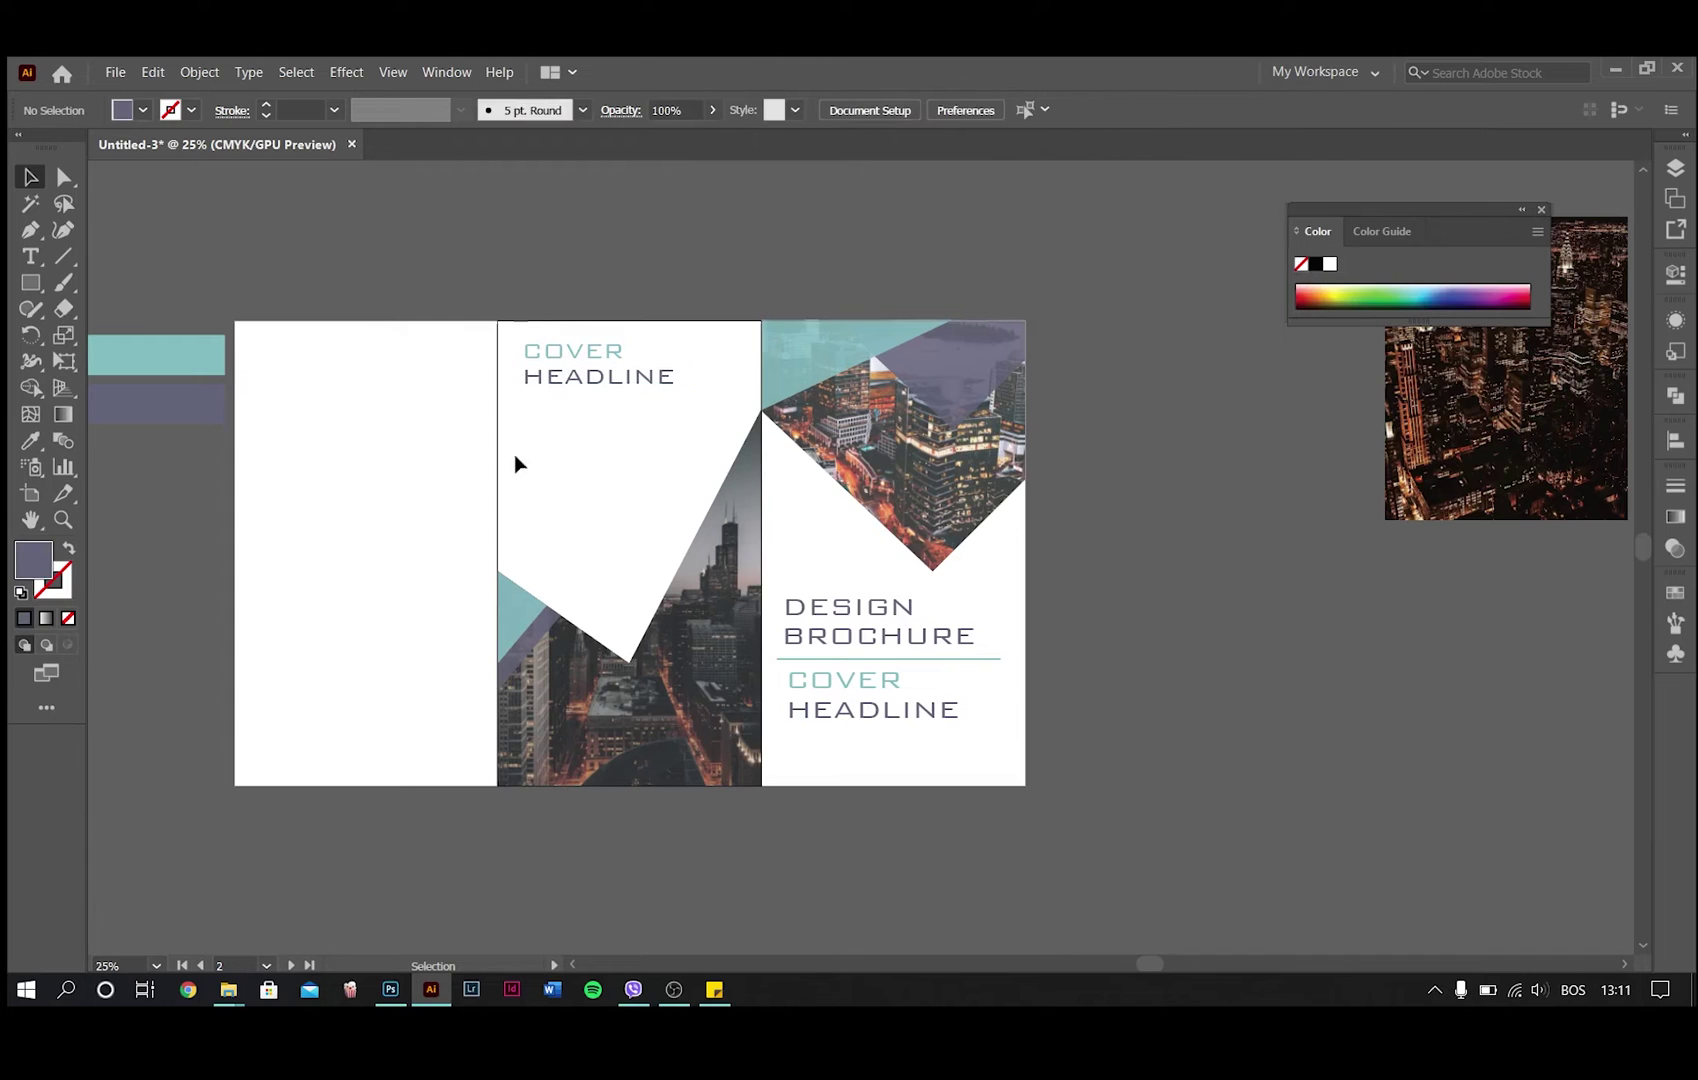
Step: Place a 24 pt lorem ipsum text block below the headline on the second artboard
click(31, 257)
drag(519, 405, 659, 461)
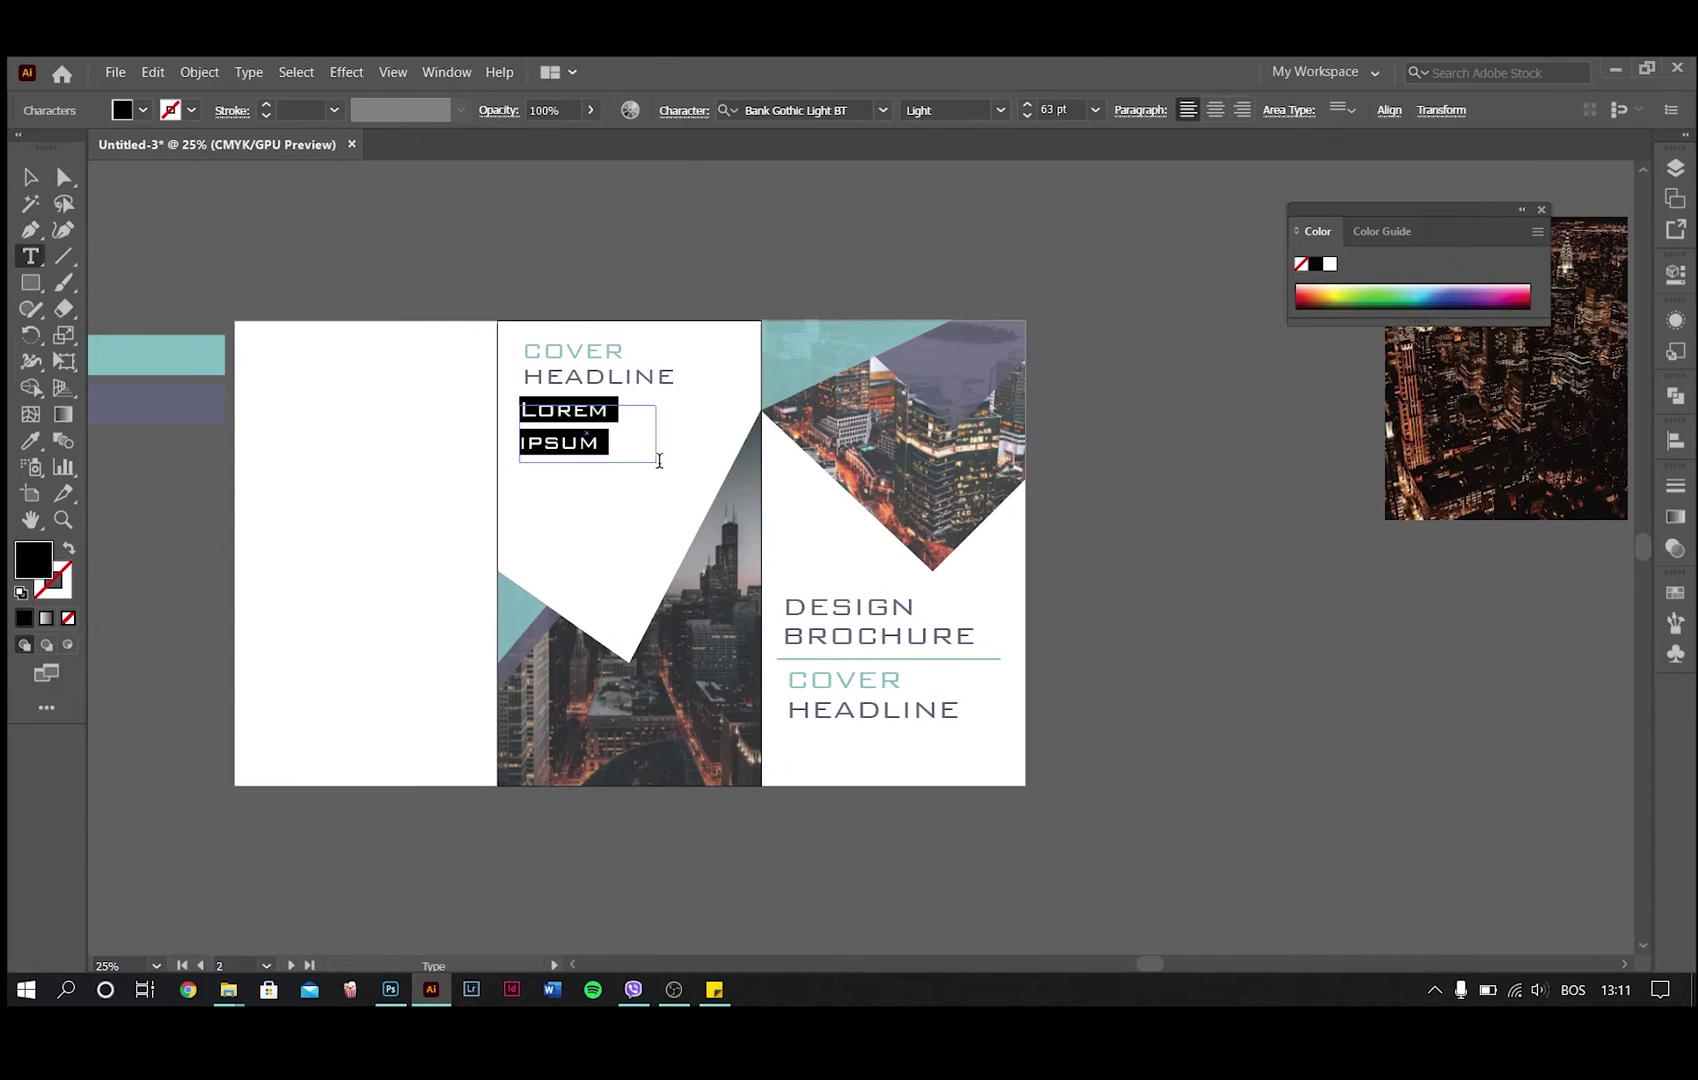
click(1095, 109)
click(1110, 393)
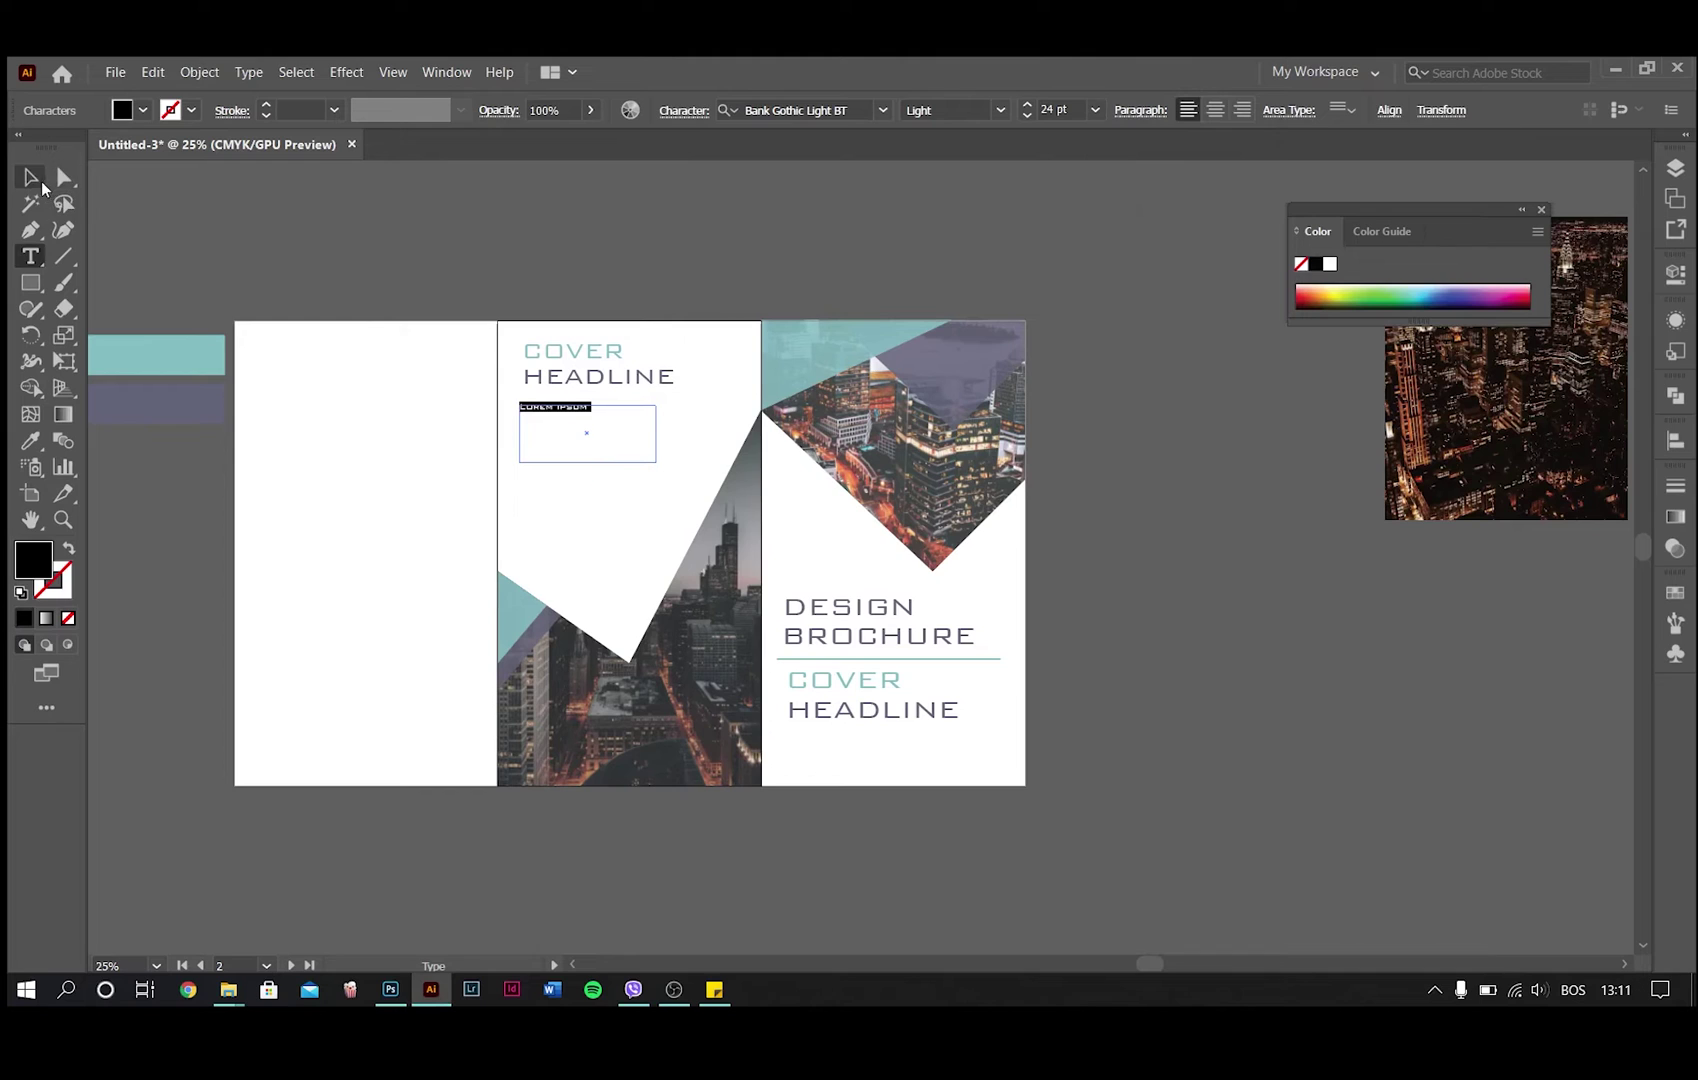
click(33, 182)
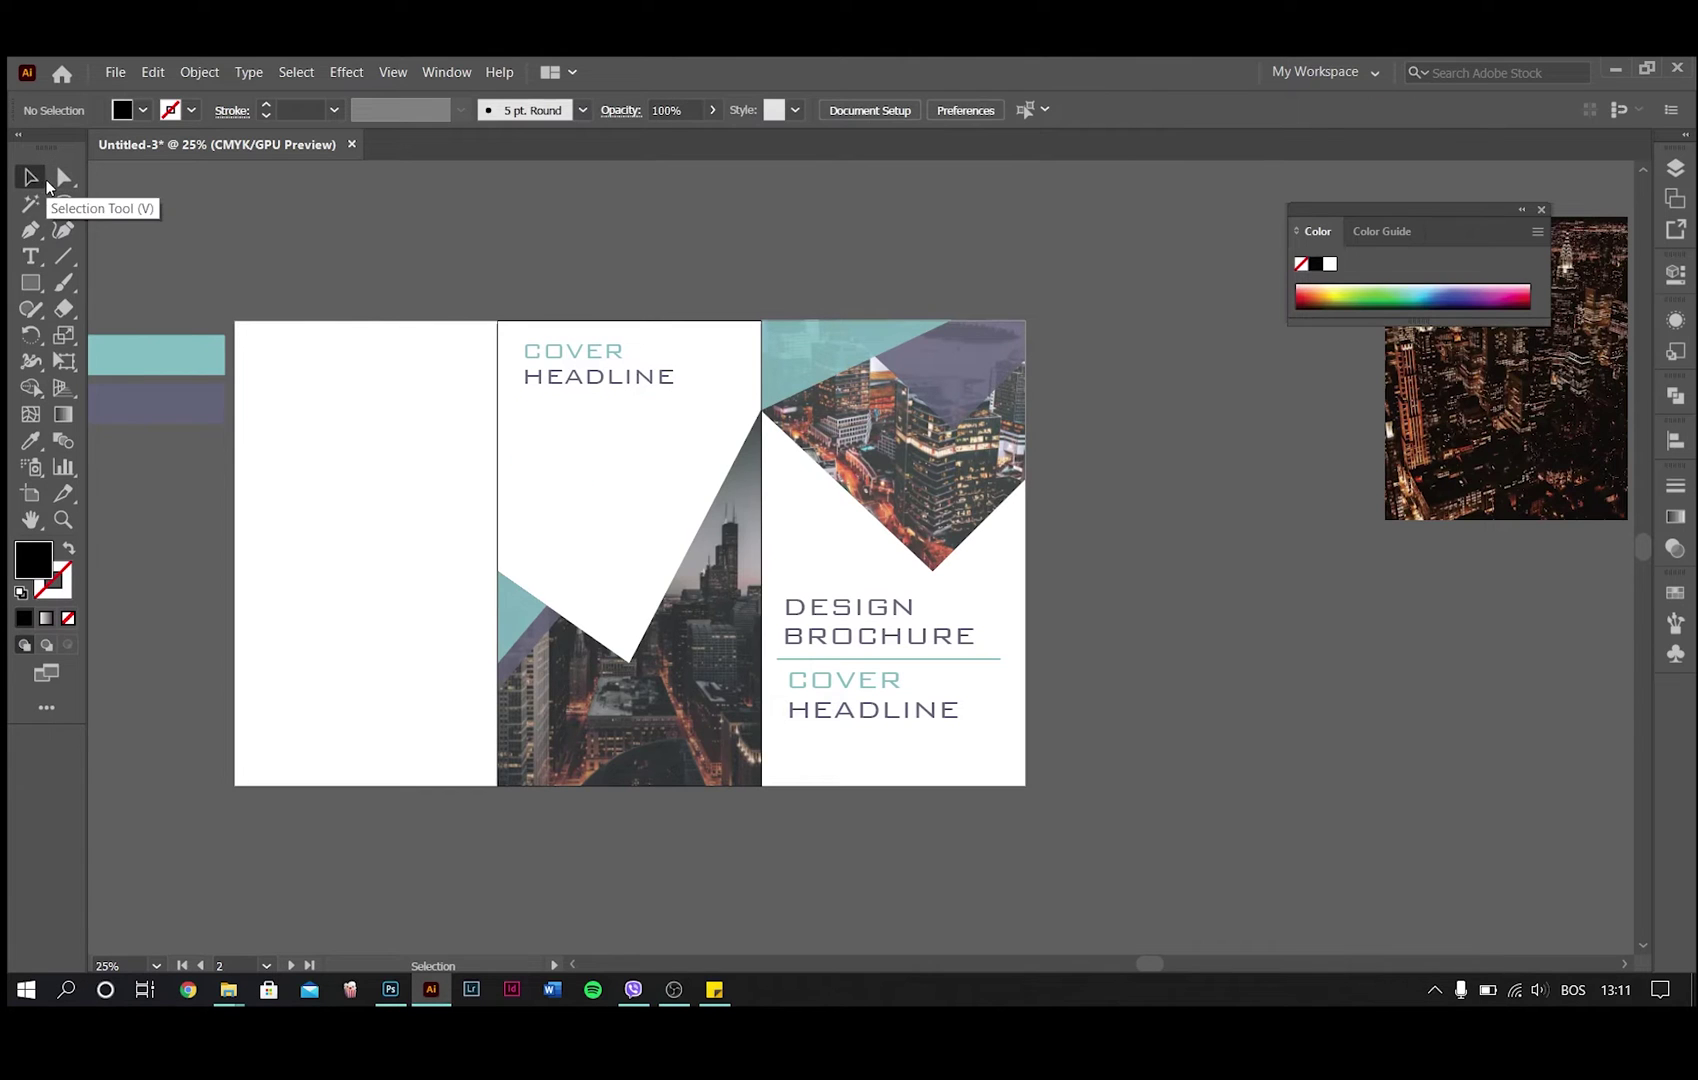
click(32, 262)
drag(521, 407, 712, 479)
click(31, 177)
click(650, 349)
click(614, 455)
Step: Set the placeholder paragraph's text colour to black, hex 000000
double_click(37, 567)
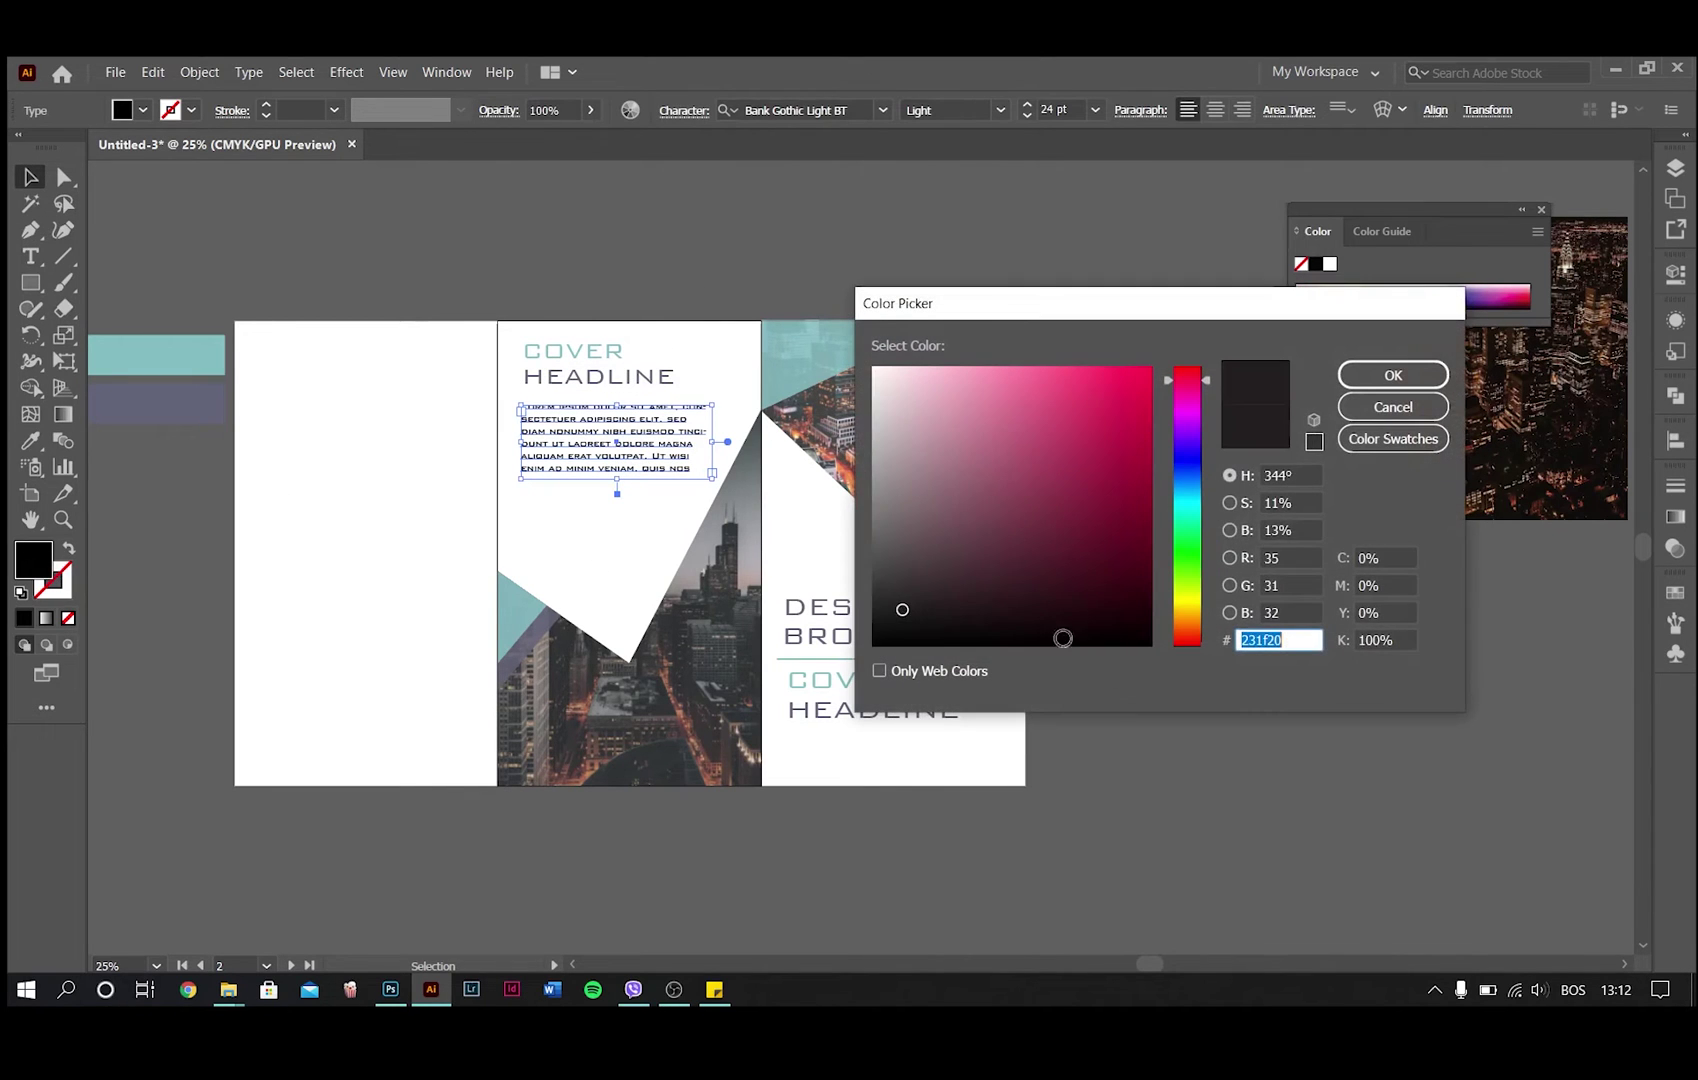
text(000000)
click(1393, 374)
click(540, 472)
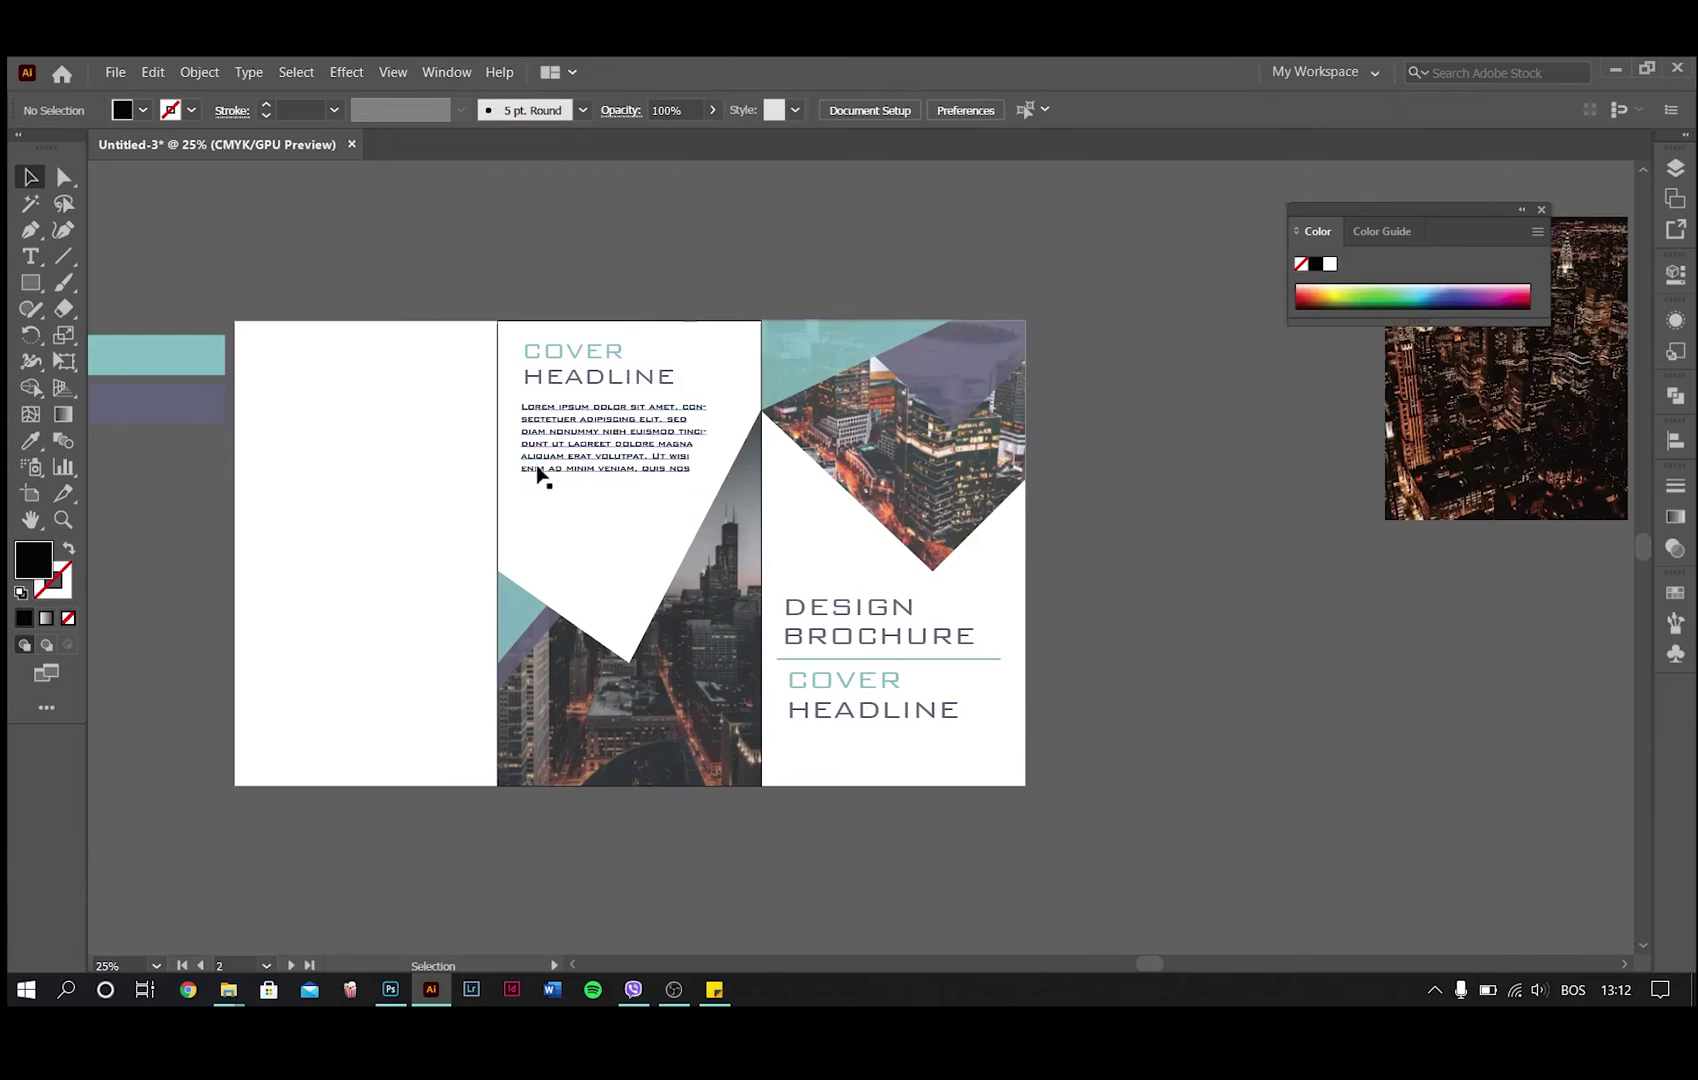
Step: Widen the placeholder paragraph's text frame slightly so its lines reach further across the second artboard
scroll(540, 470, up, 3)
drag(678, 432, 686, 432)
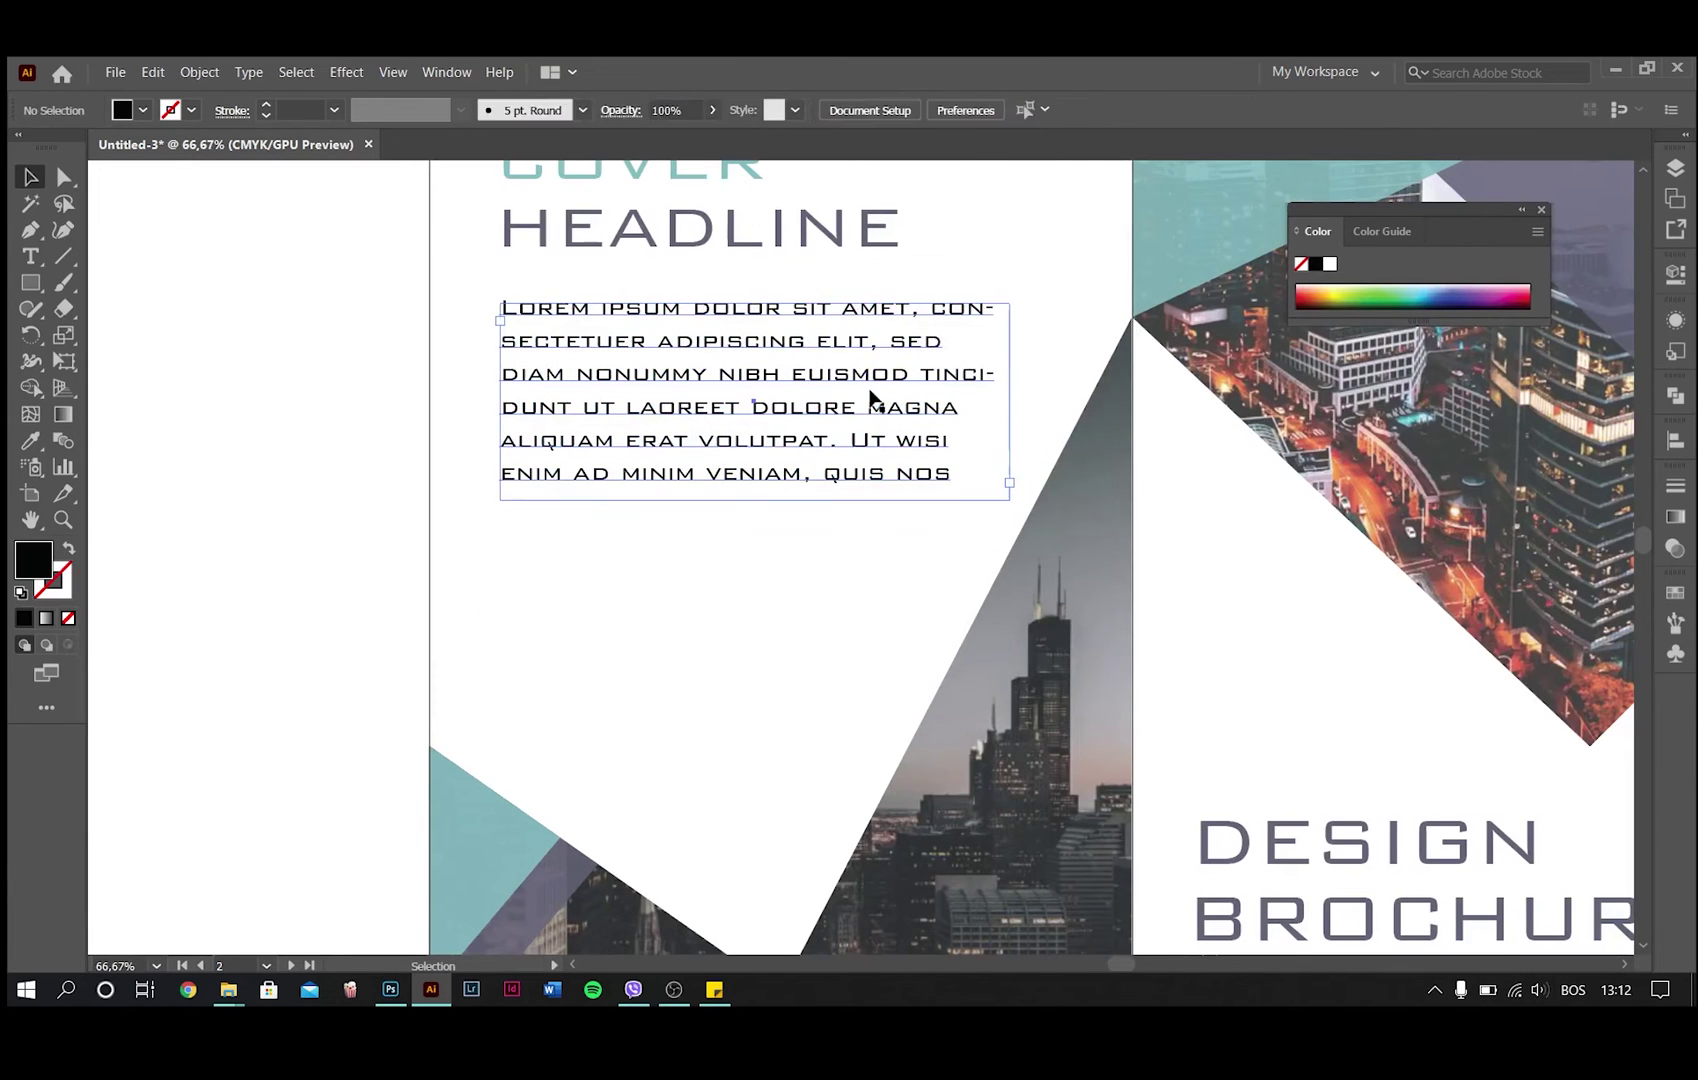
drag(1012, 401, 1056, 401)
click(1064, 408)
scroll(890, 465, down, 2)
scroll(888, 467, up, 1)
Step: Duplicate the paragraph directly below itself and narrow the copy so it clears the skyline photo's slanted edge
click(858, 468)
alt+drag(839, 482, 841, 589)
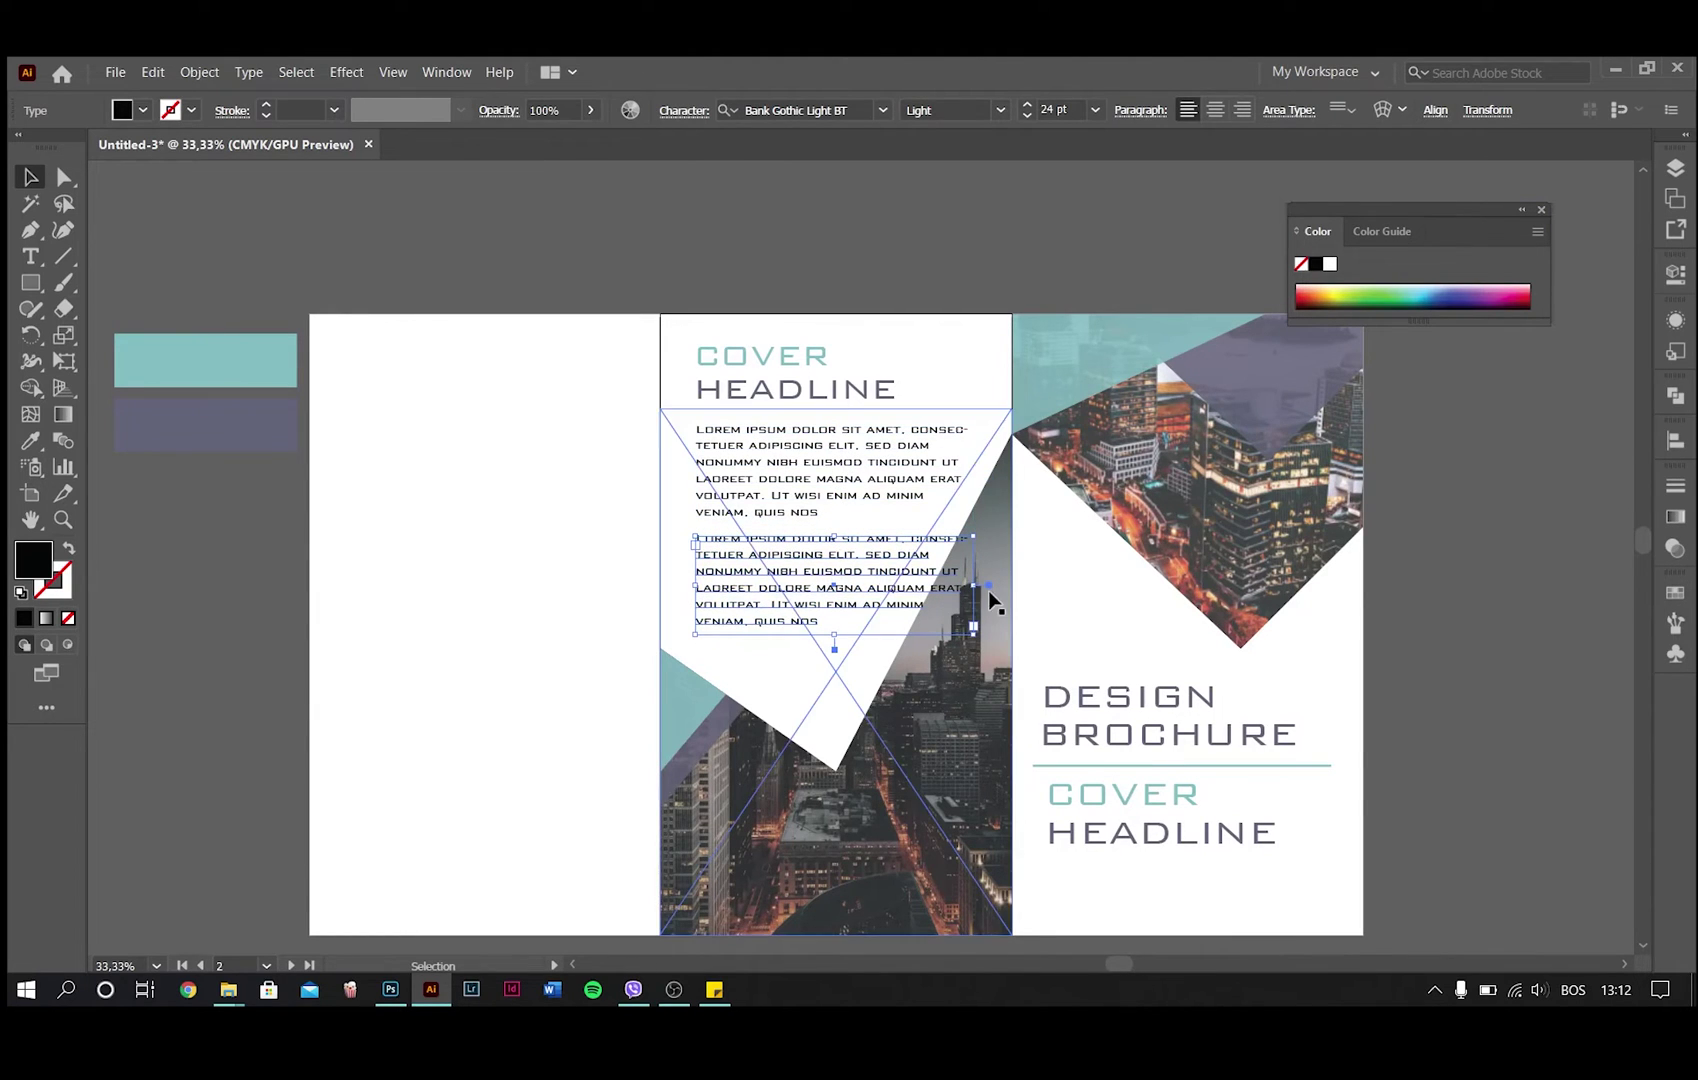
drag(973, 586, 912, 588)
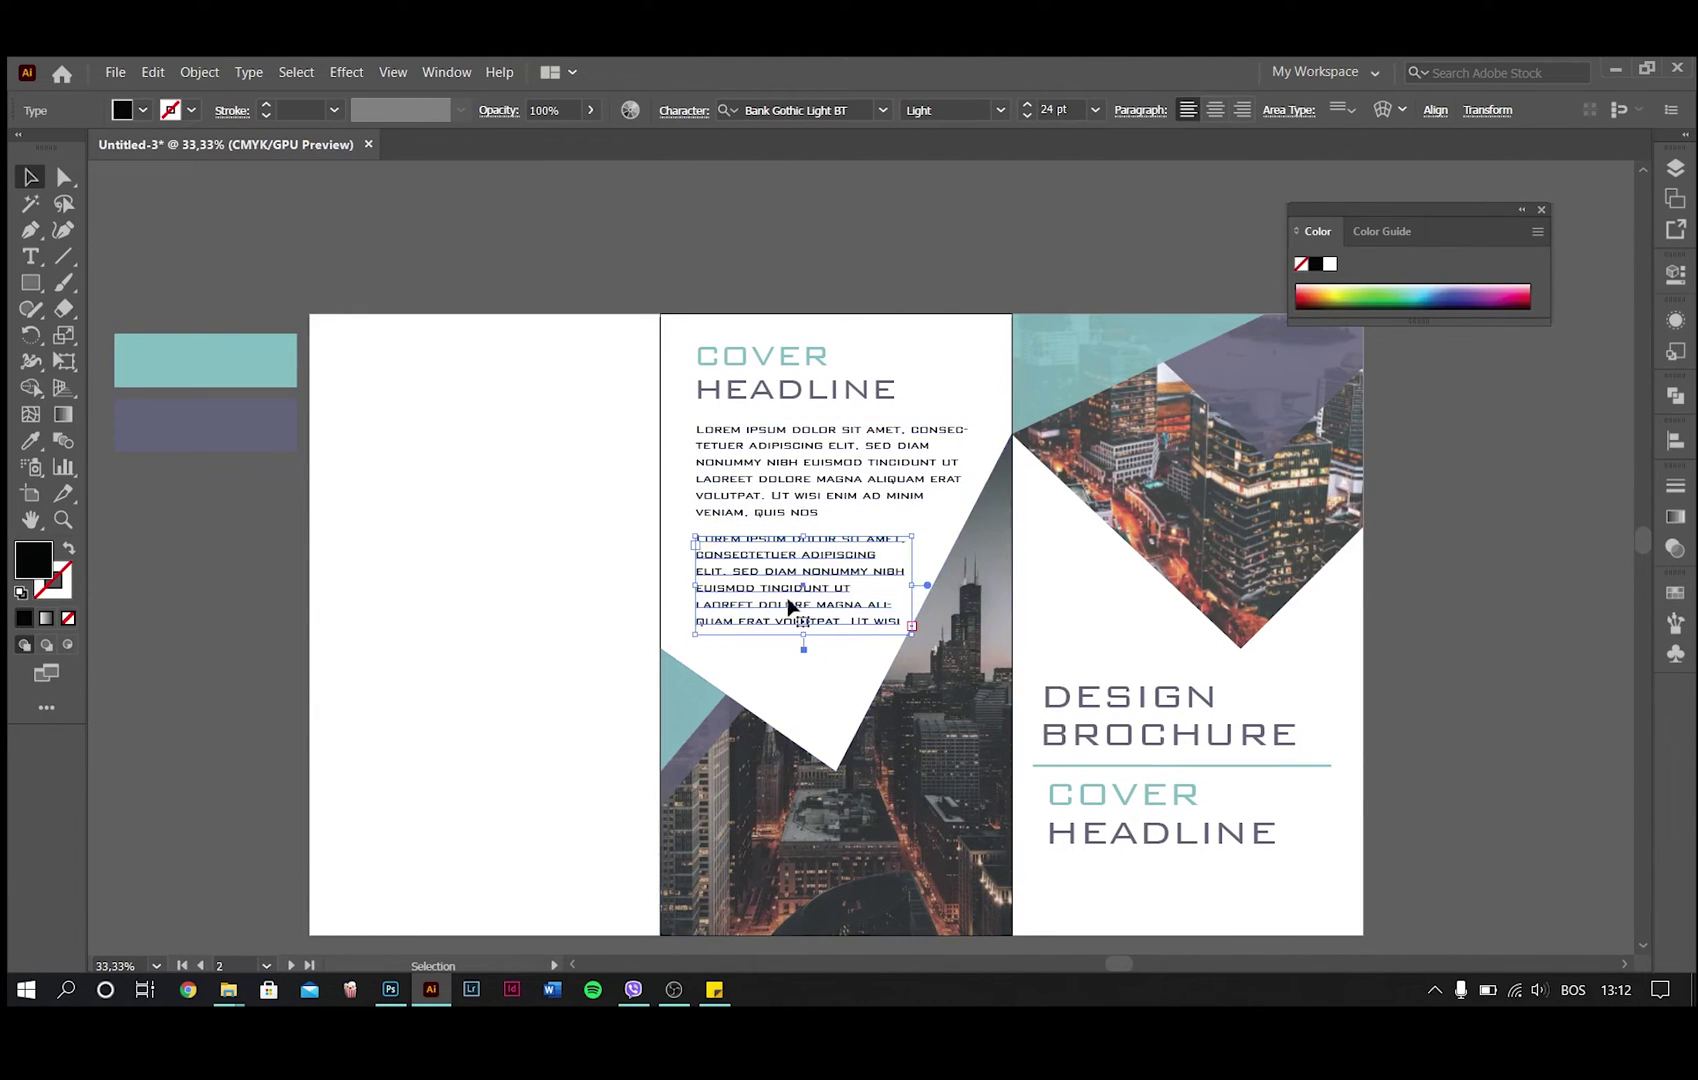
drag(788, 602, 788, 591)
click(956, 391)
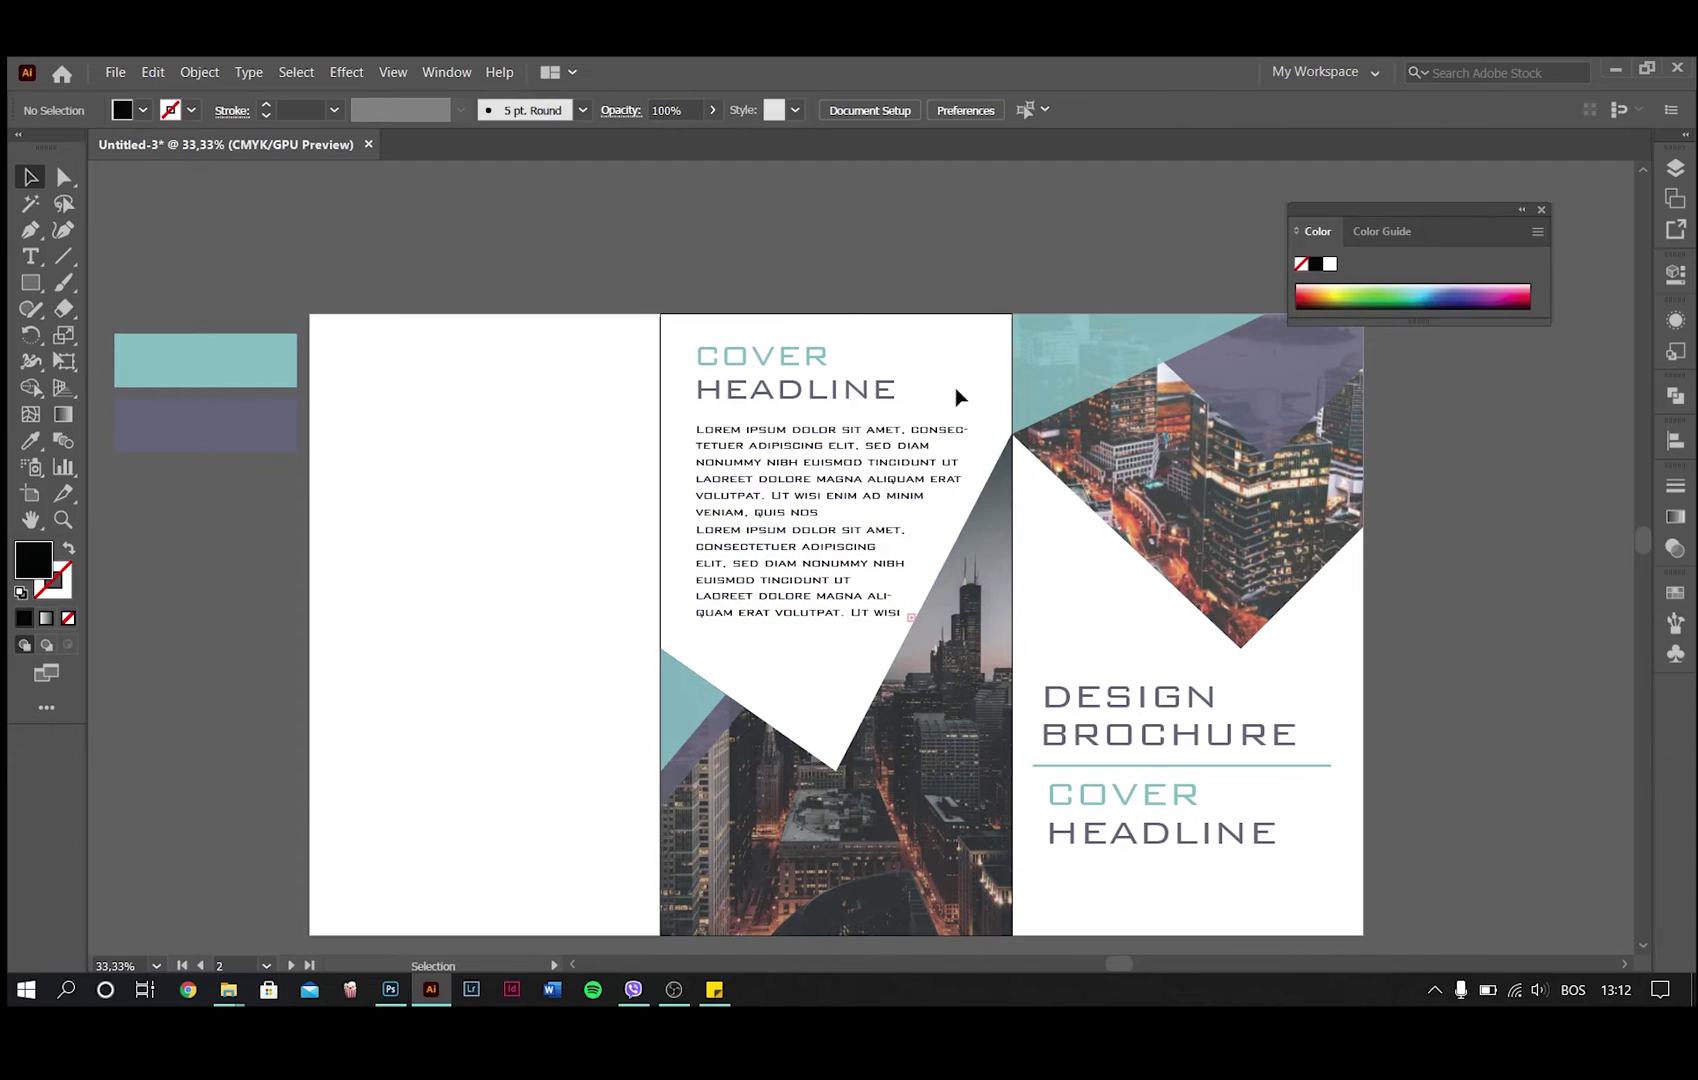
Step: Draw a rectangle covering the whole second artboard and fill it with the teal swatch colour using the Eyedropper
click(30, 282)
scroll(500, 400, down, 1)
drag(660, 250, 1013, 873)
click(30, 440)
click(235, 292)
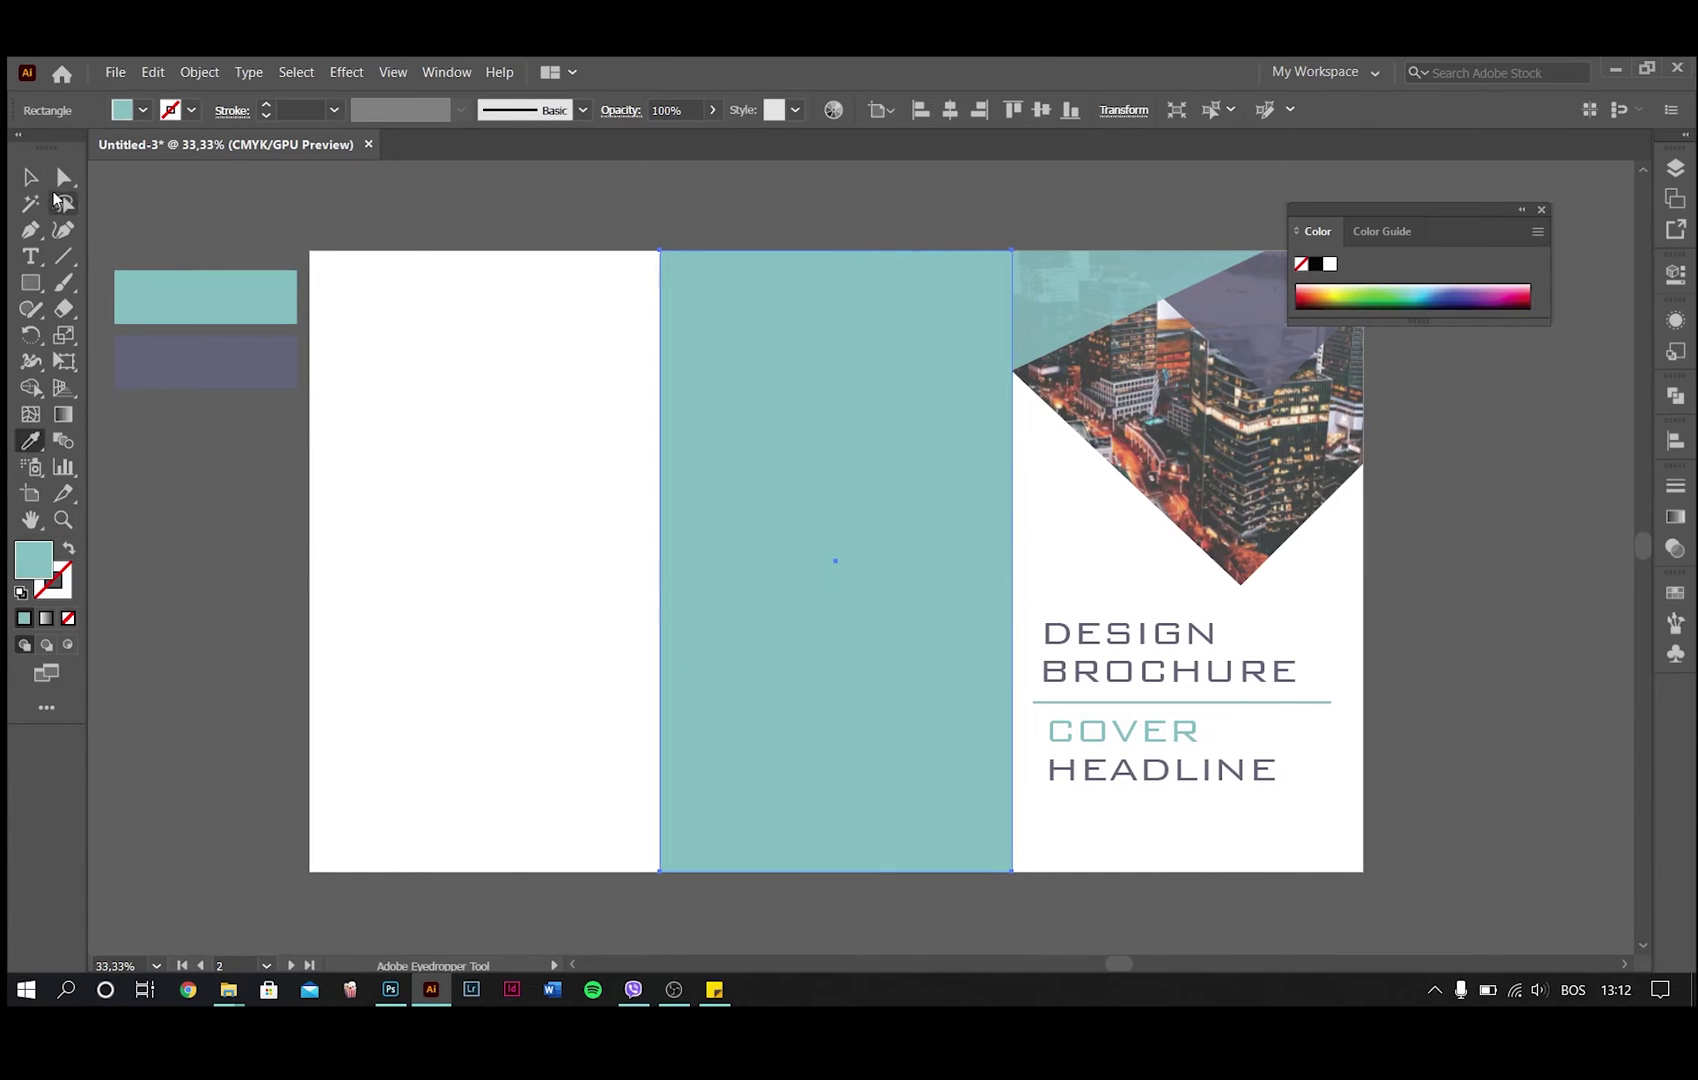
Step: Send the teal rectangle to the back and set its opacity to 45%
click(30, 177)
right_click(876, 485)
mouse_move(1025, 828)
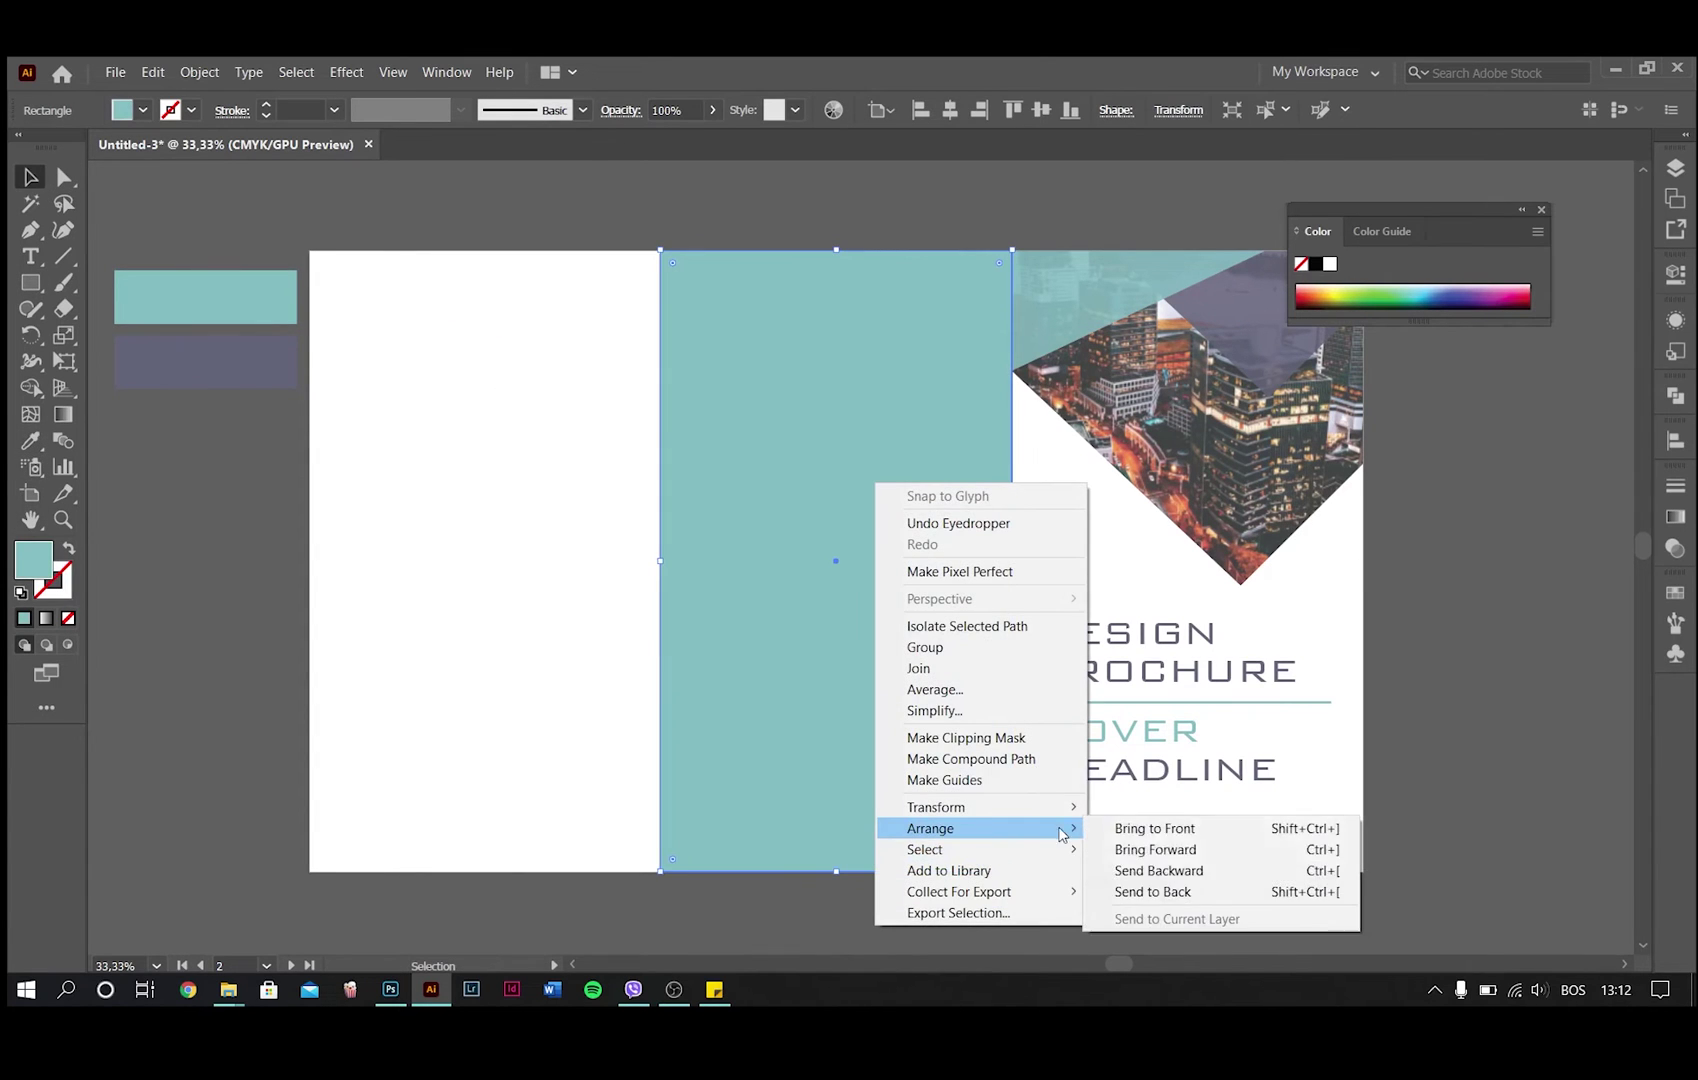
click(1153, 891)
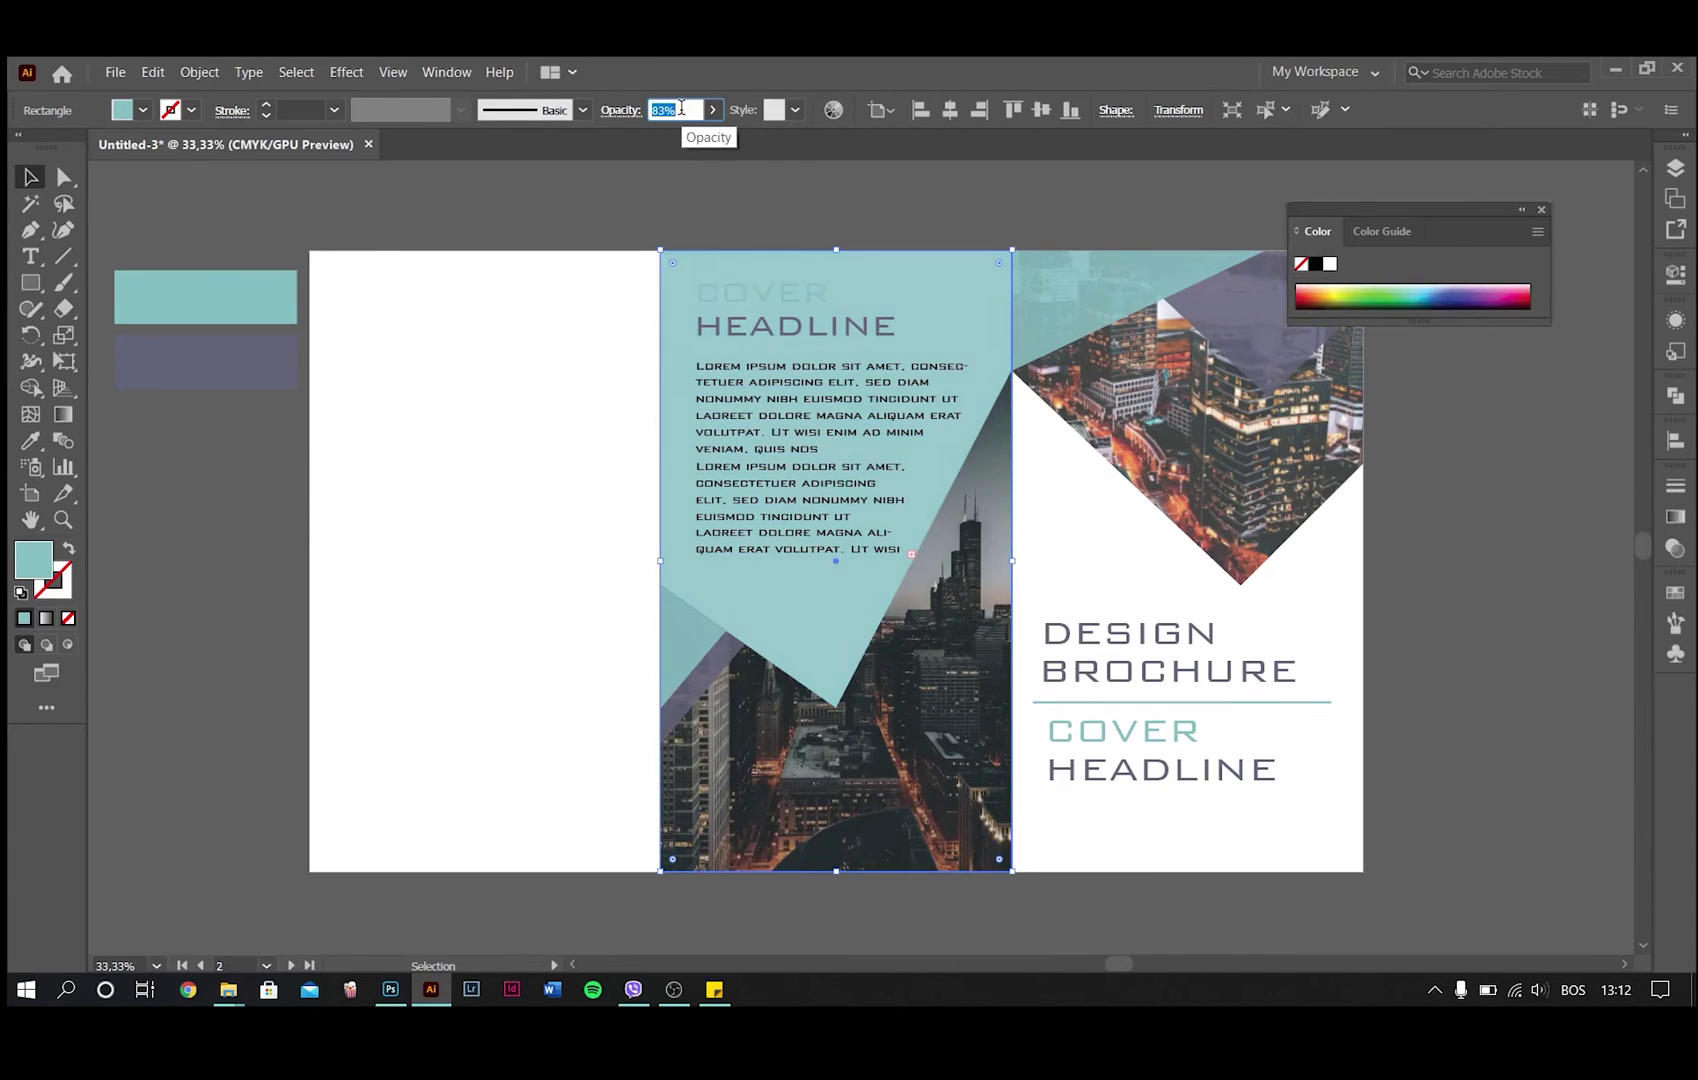
text(65)
key(Return)
click(724, 200)
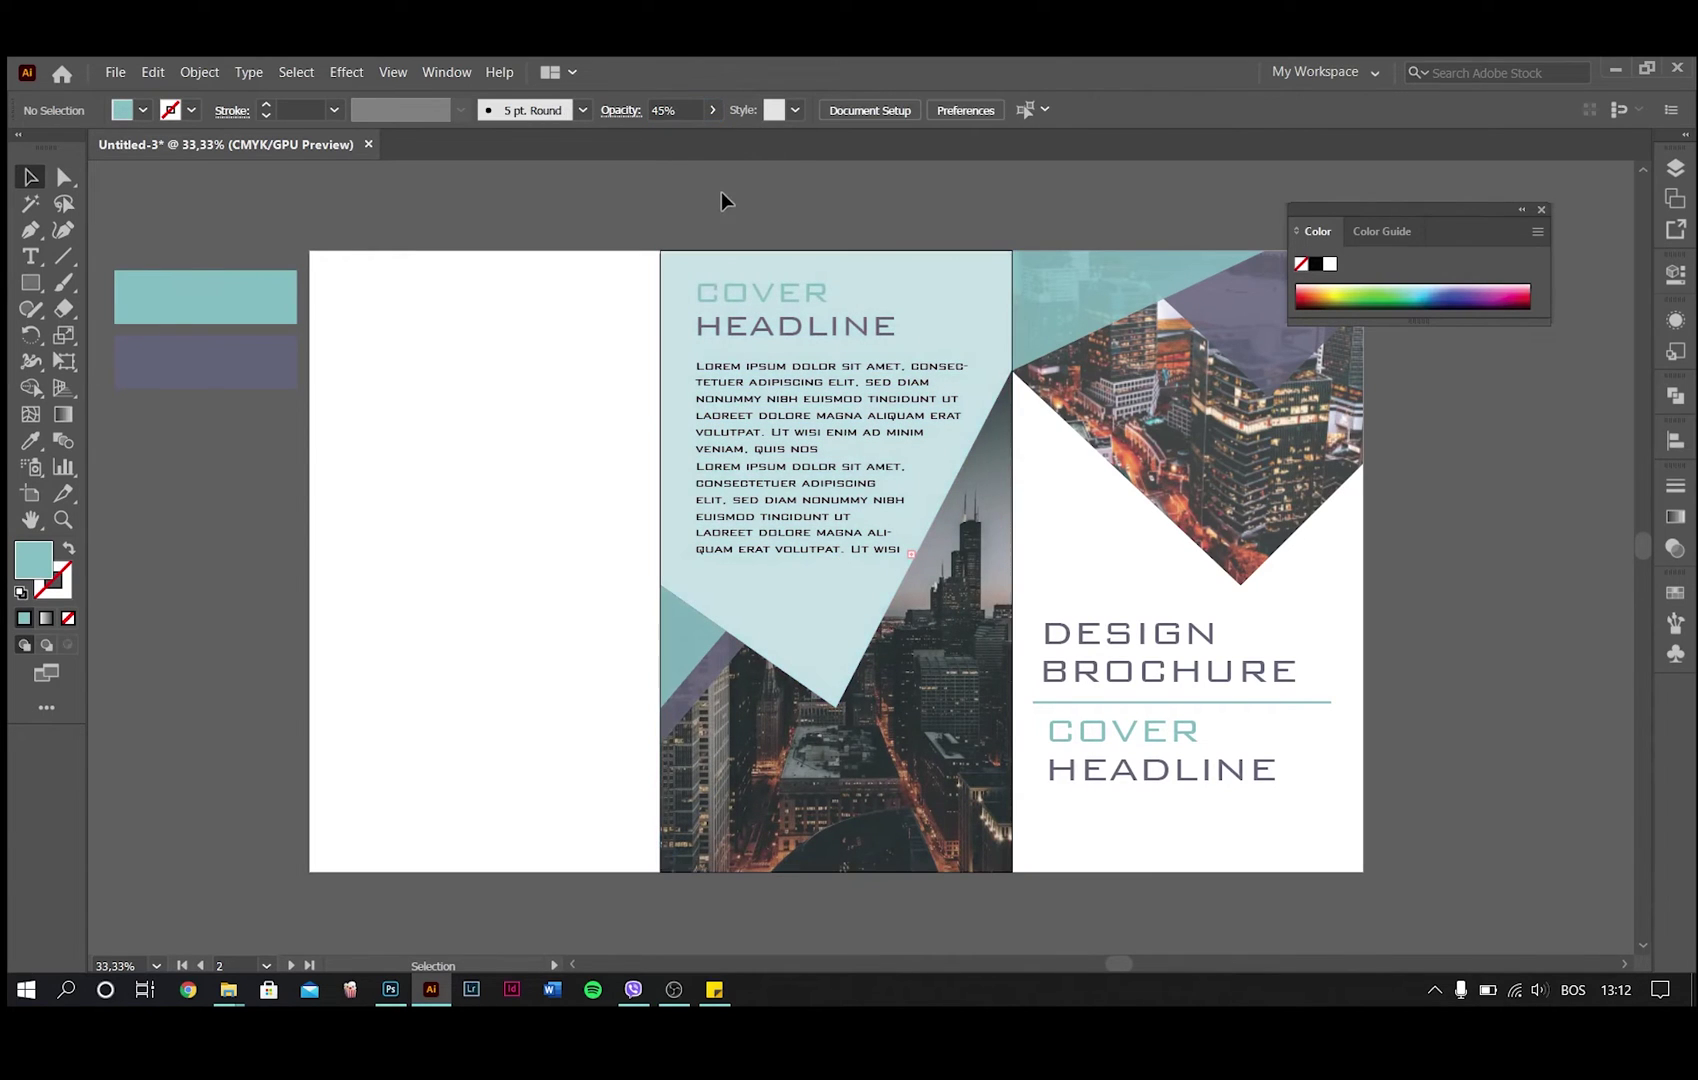
Step: Draw a diagonal band with the Pen tool across the first artboard, from its upper-left corner to the clipped skyline photo's upper-left corner
scroll(914, 202, left, 2)
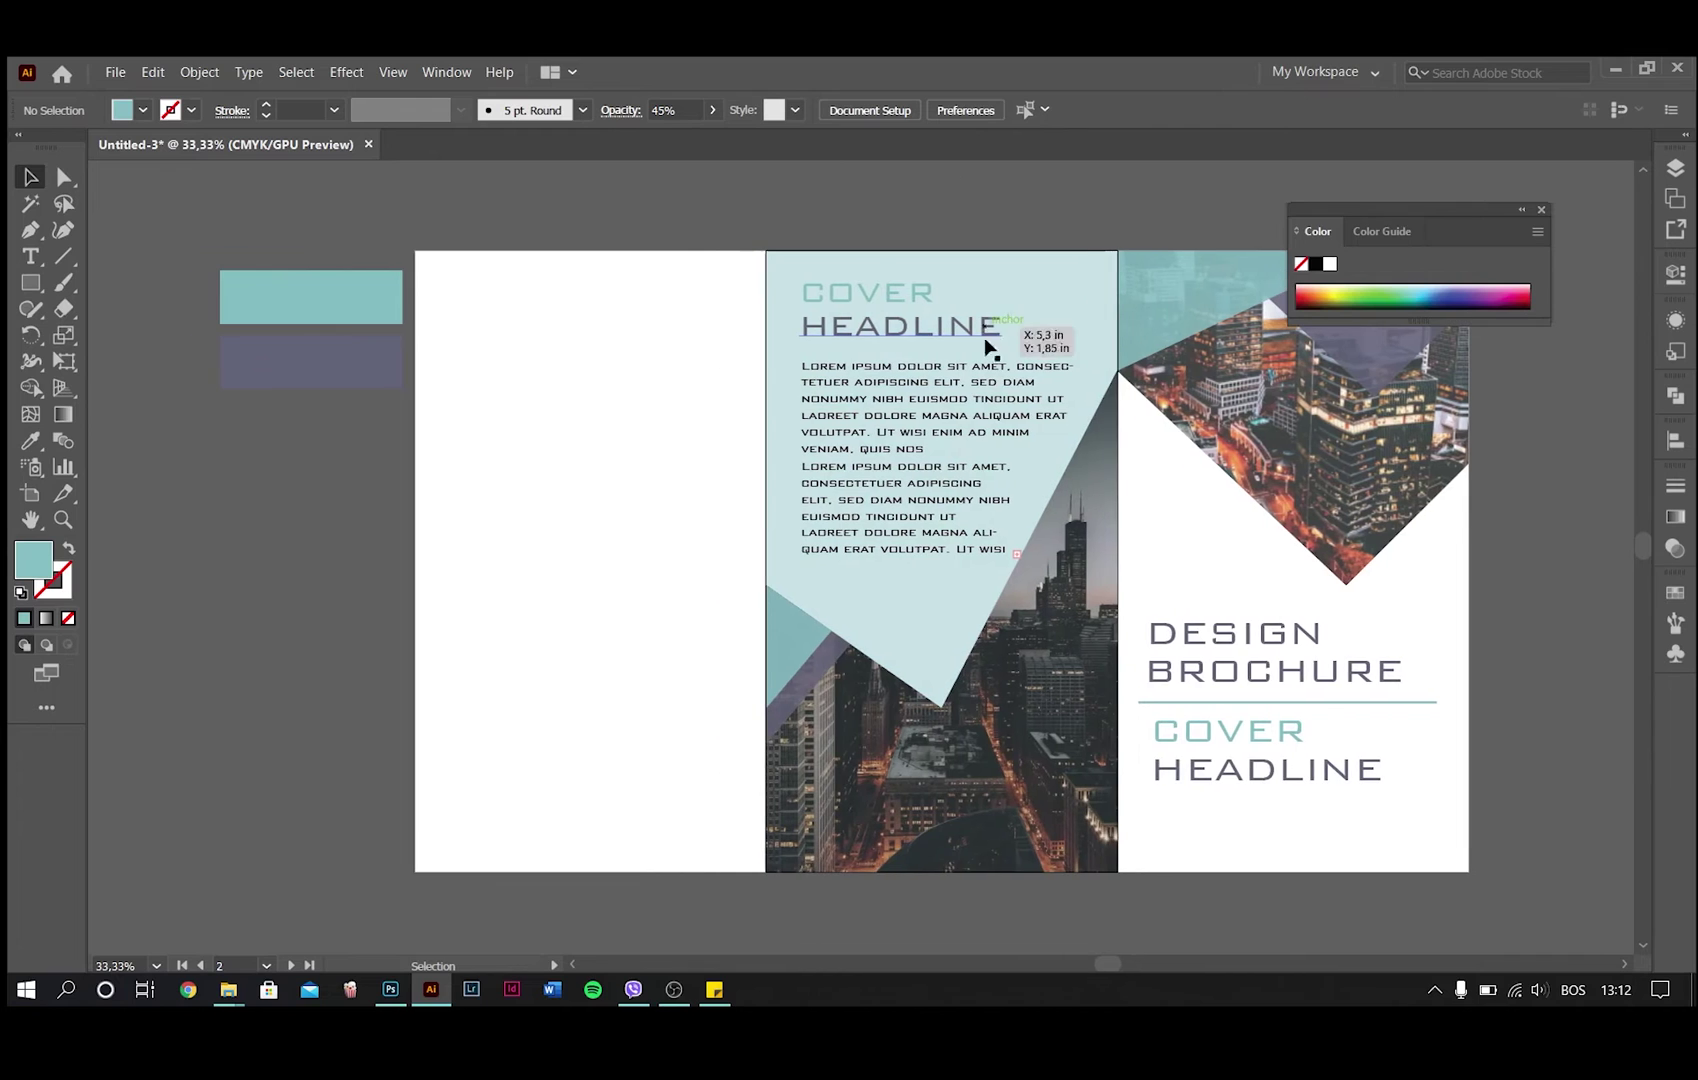
click(767, 585)
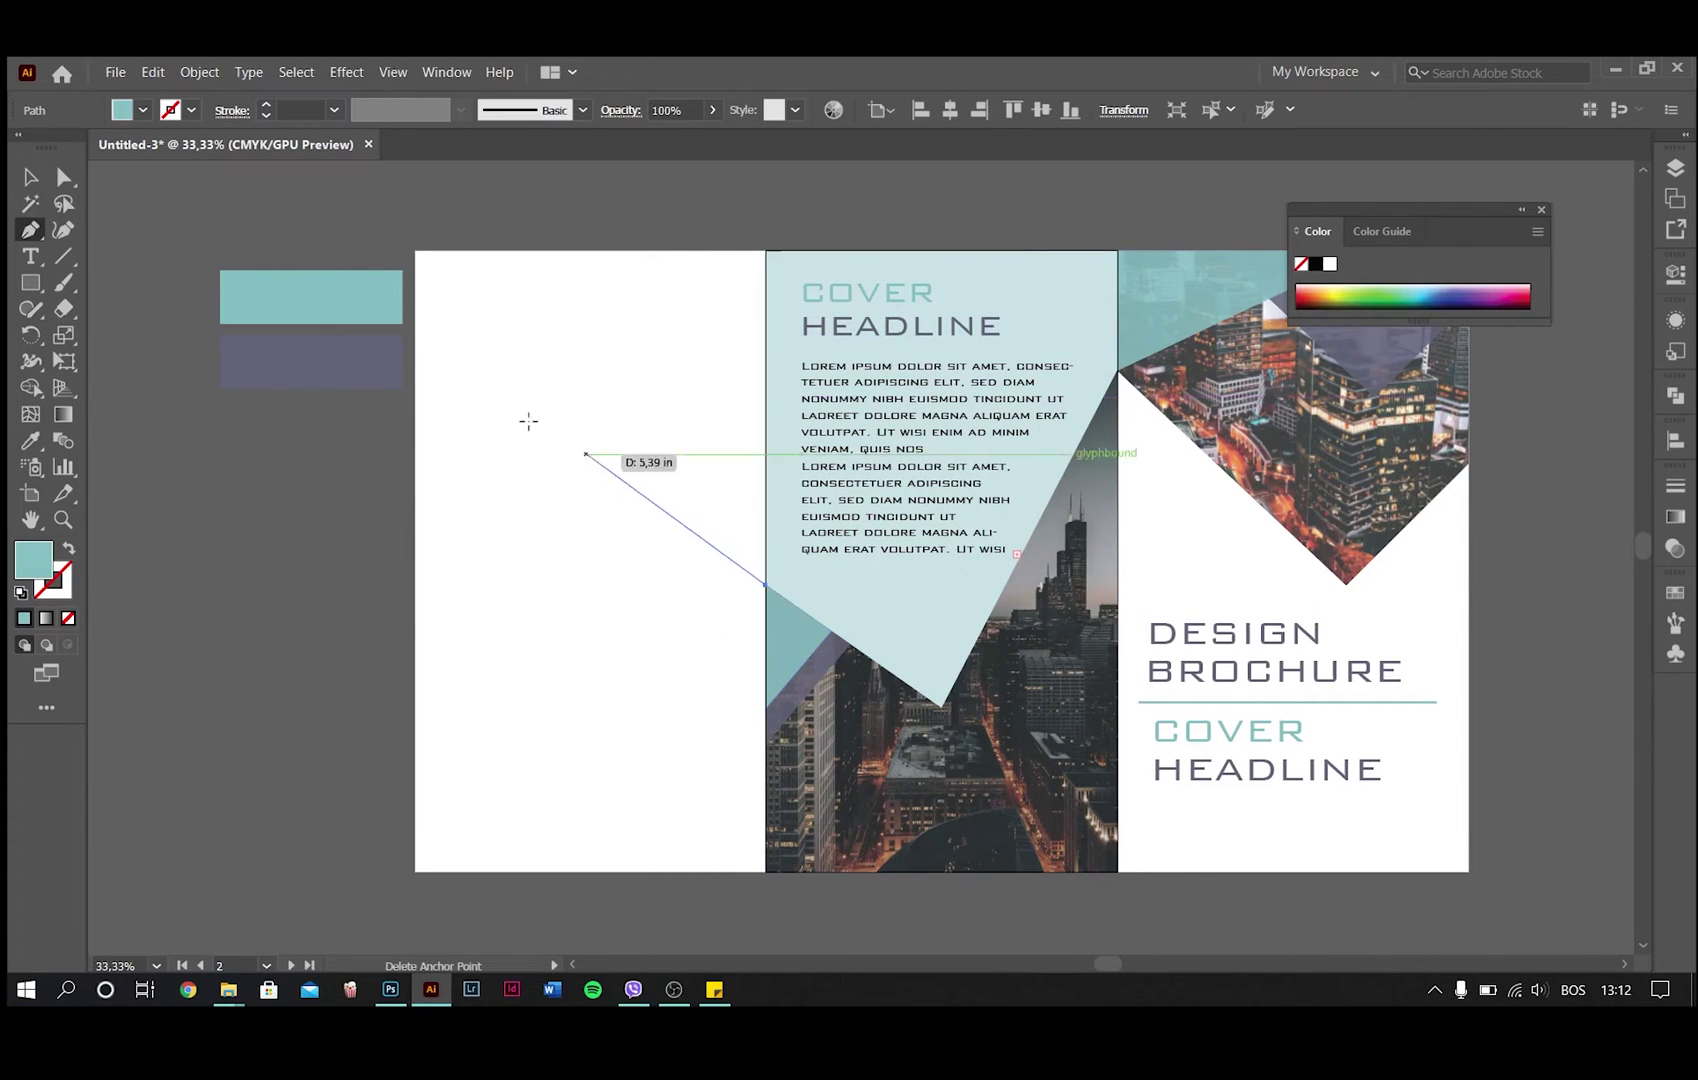
click(414, 318)
click(415, 250)
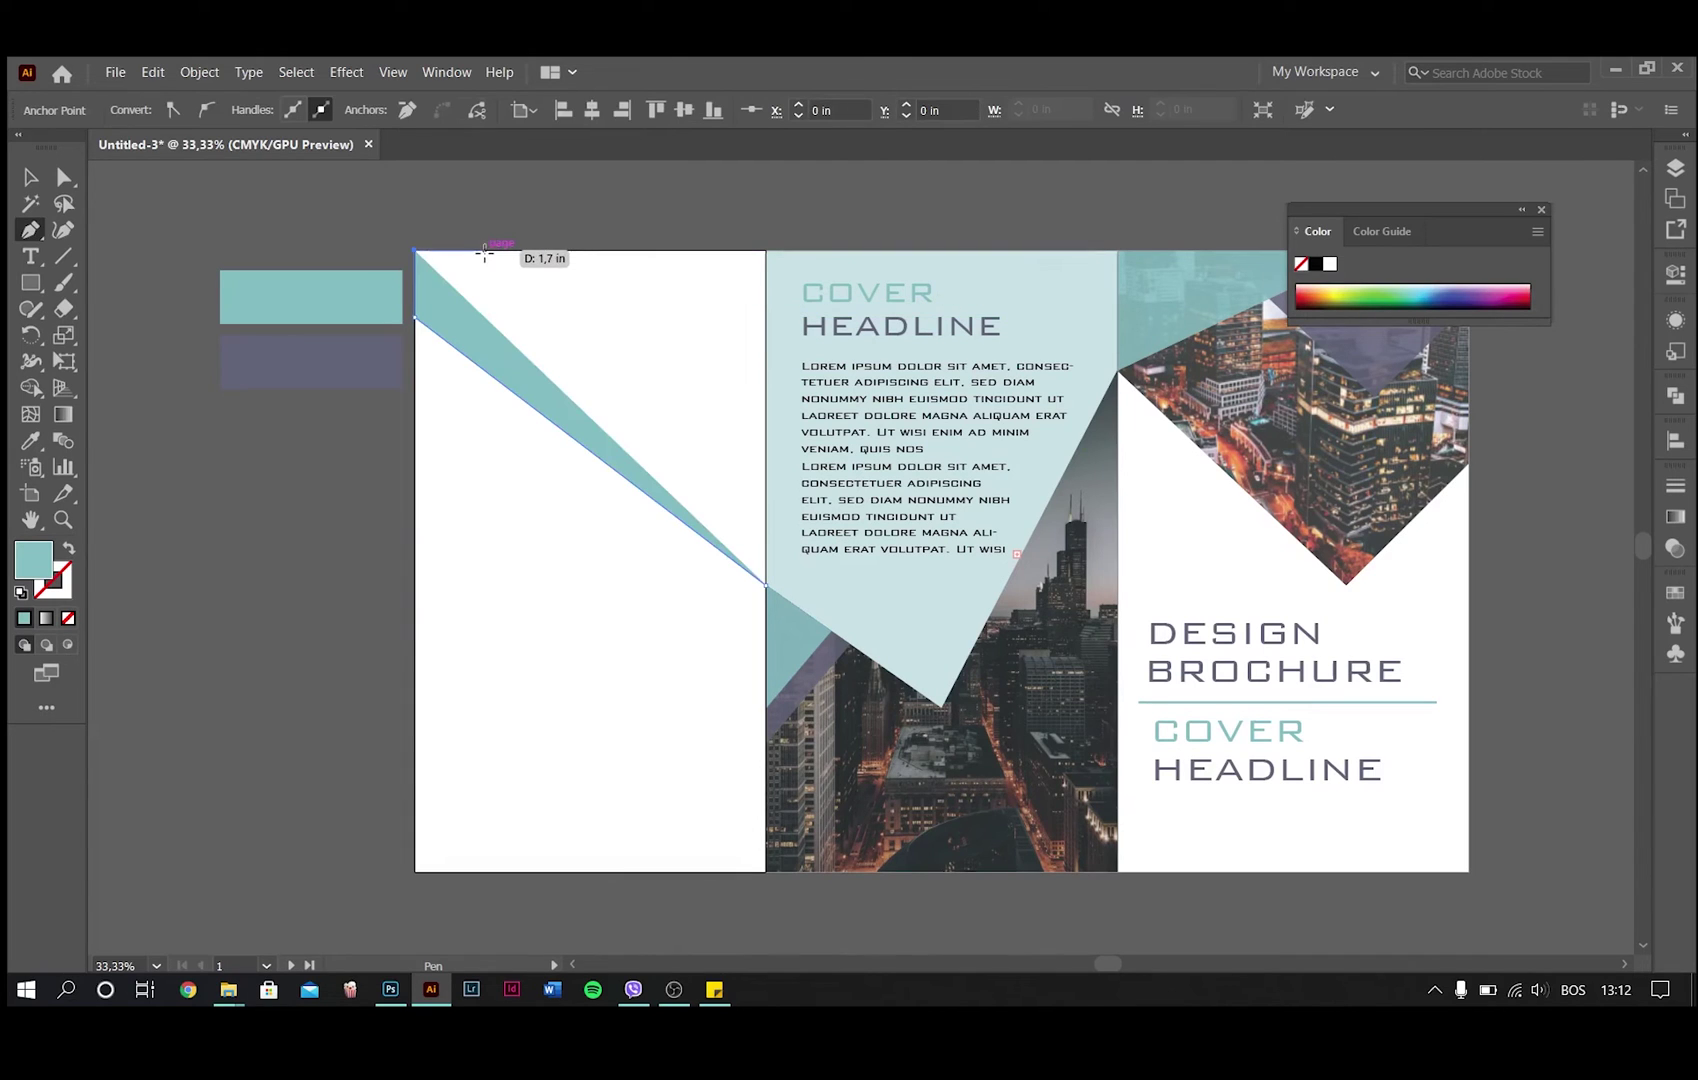
click(484, 251)
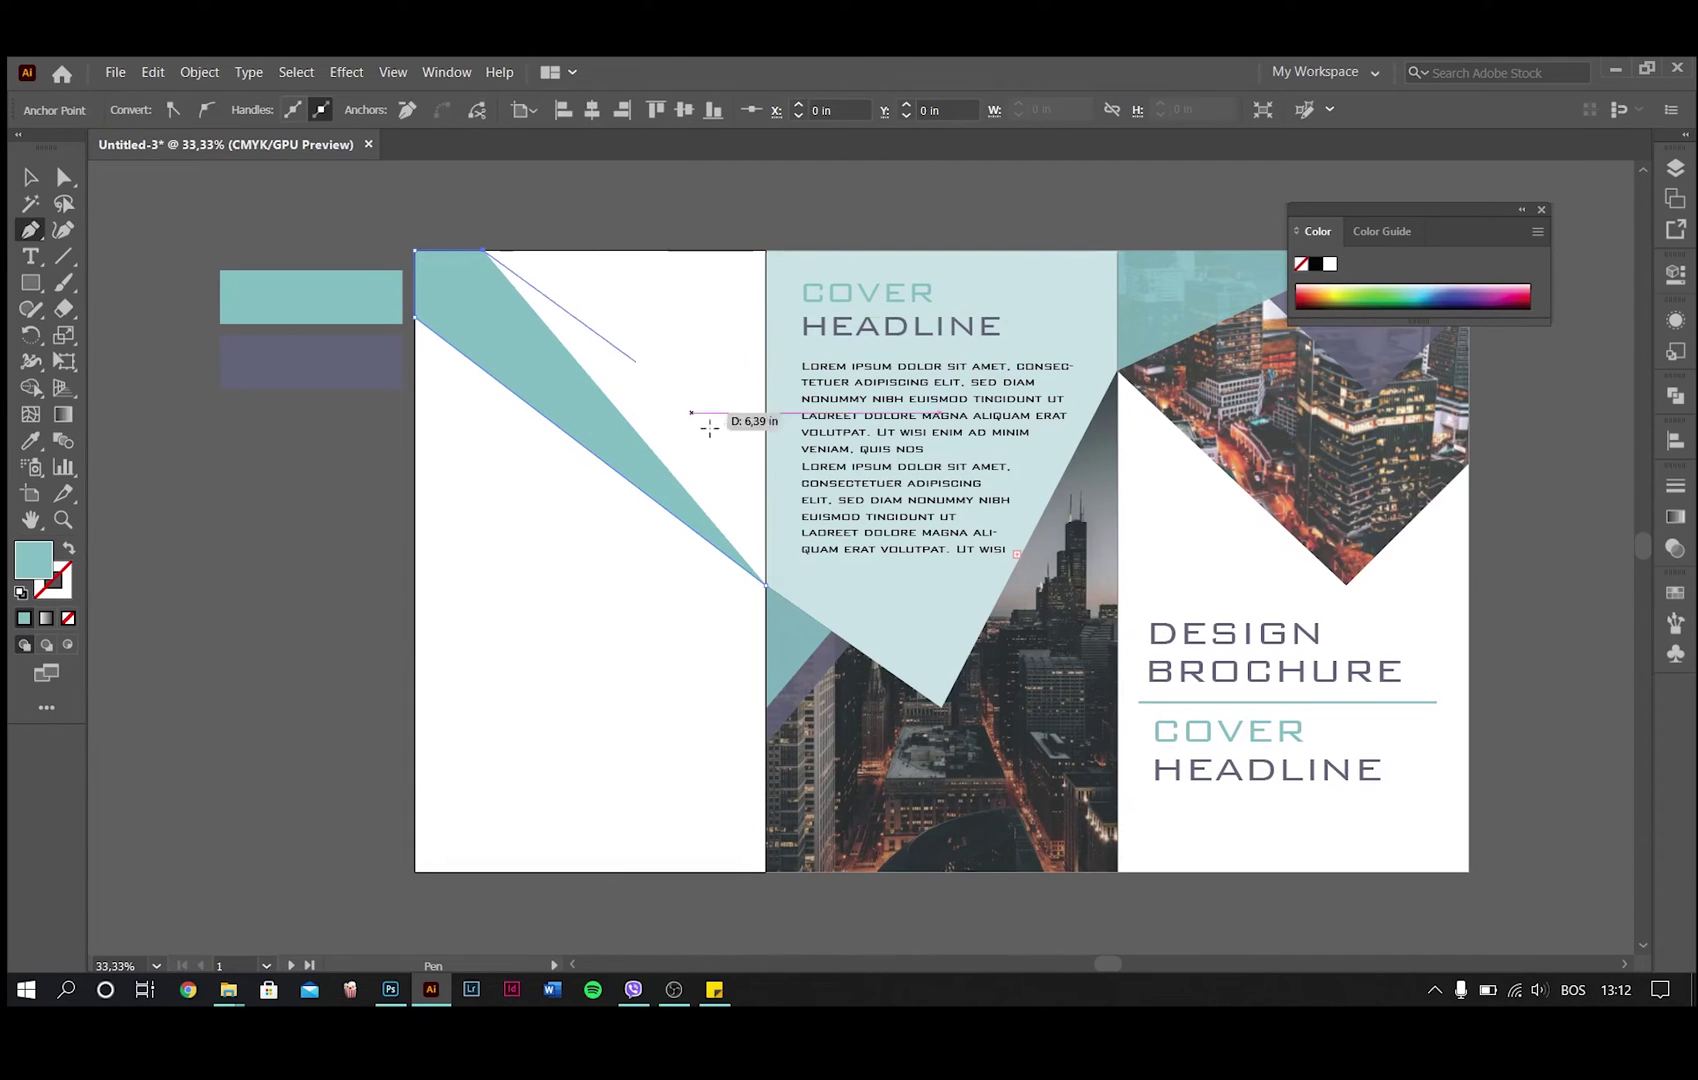
click(765, 477)
click(764, 582)
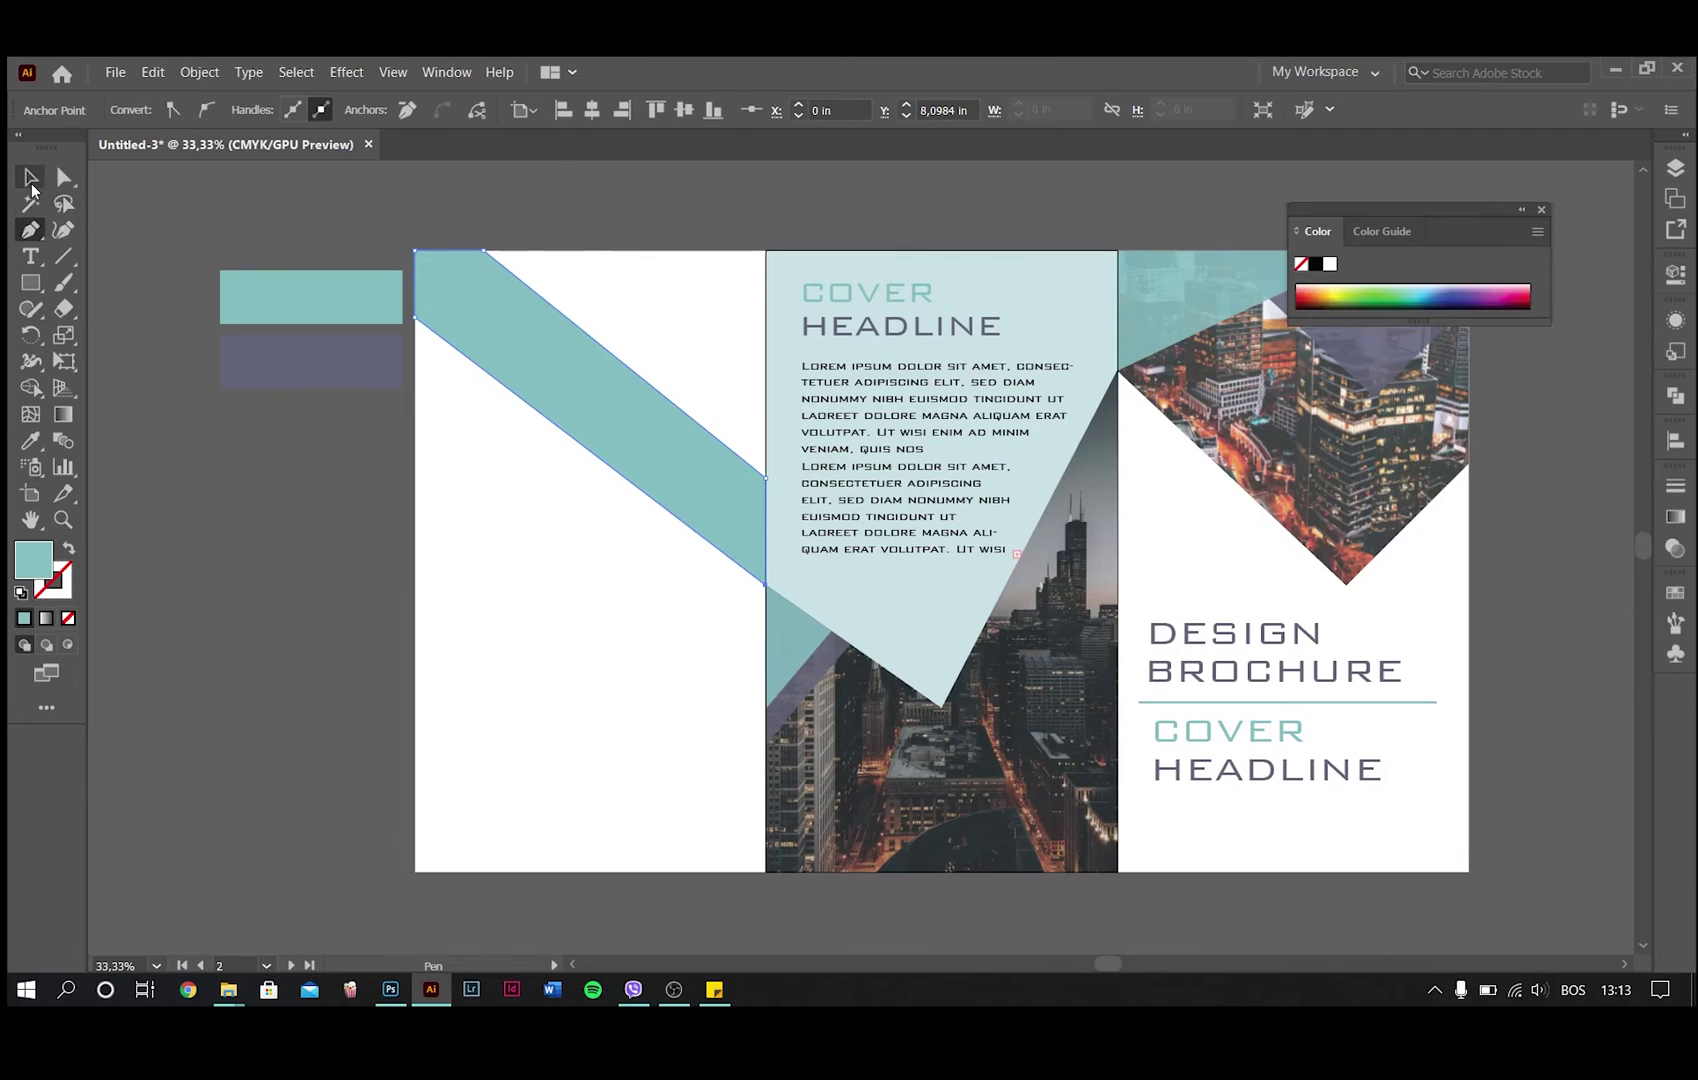
click(31, 182)
Step: Move the night city photo onto the first artboard behind the diagonal band and enlarge it to the artboard's width
scroll(1032, 484, right, 1)
scroll(1032, 484, down, 1)
scroll(1032, 484, right, 2)
drag(1516, 411, 364, 516)
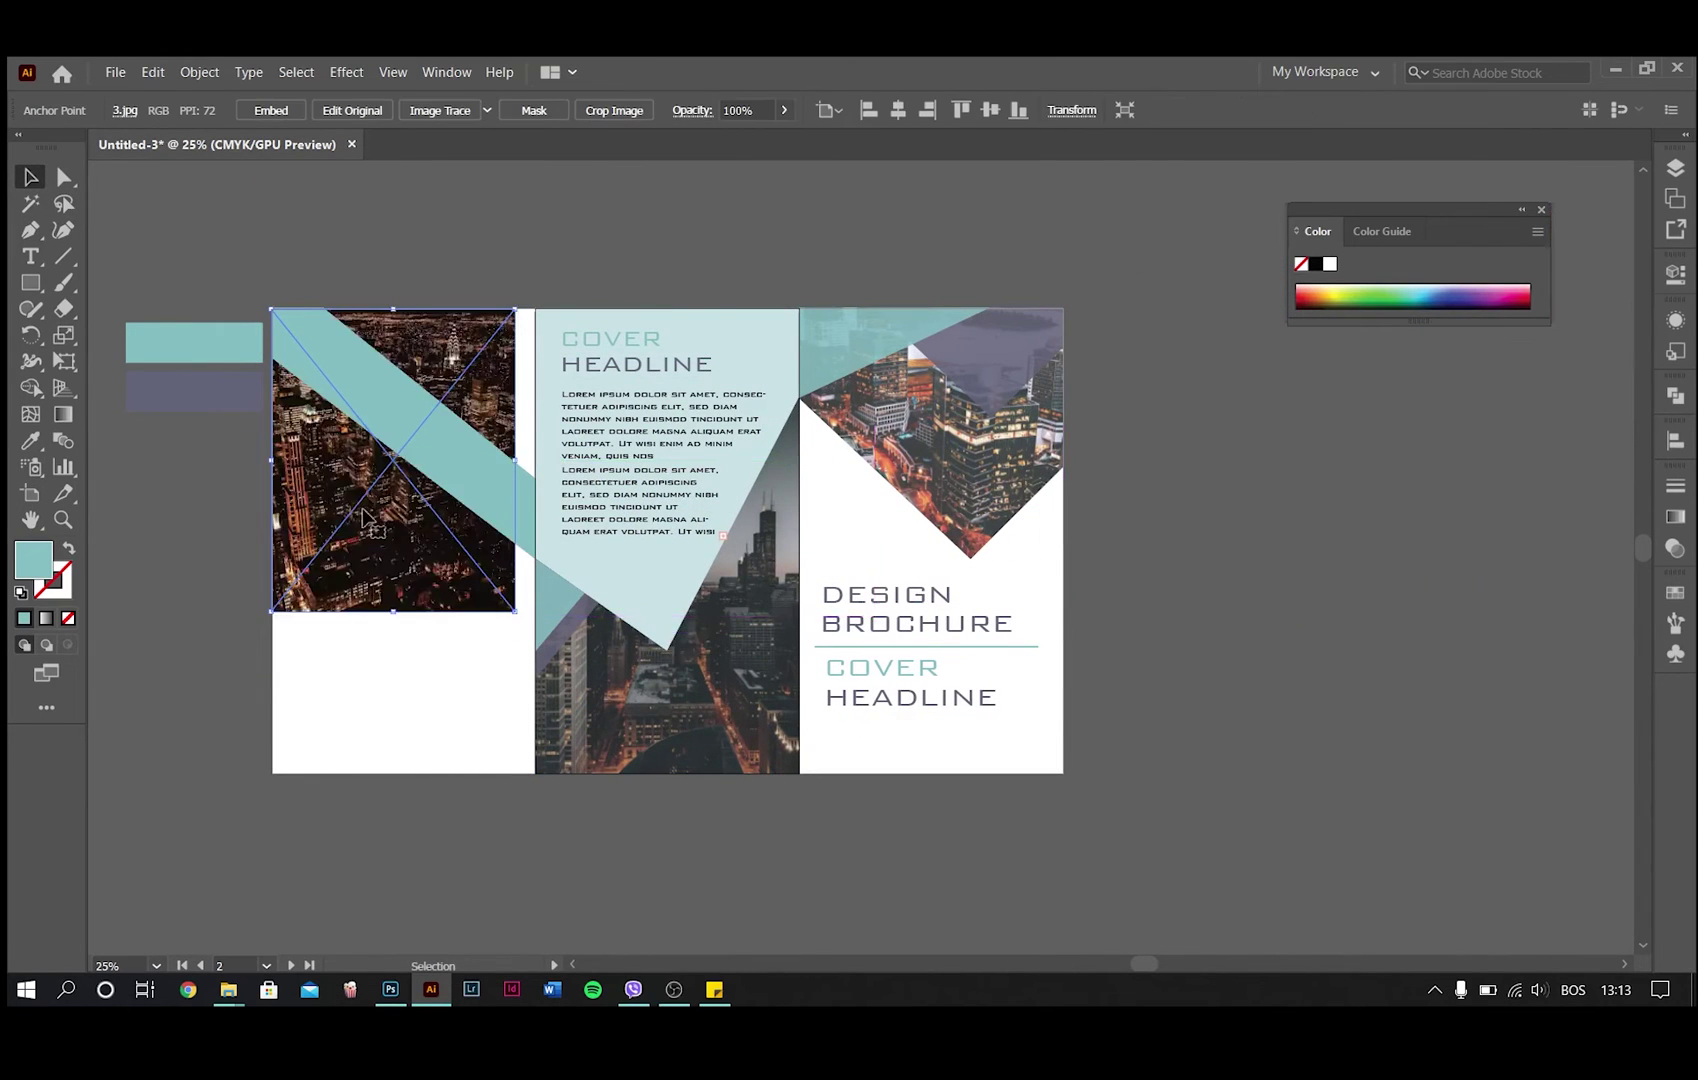
key(ctrl+plus)
key(ctrl+plus)
drag(645, 330, 645, 327)
drag(778, 835, 819, 887)
Step: Clip the night city photo to the diagonal band with a clipping mask and set the clip group's opacity to 85%
shift+click(675, 527)
right_click(677, 527)
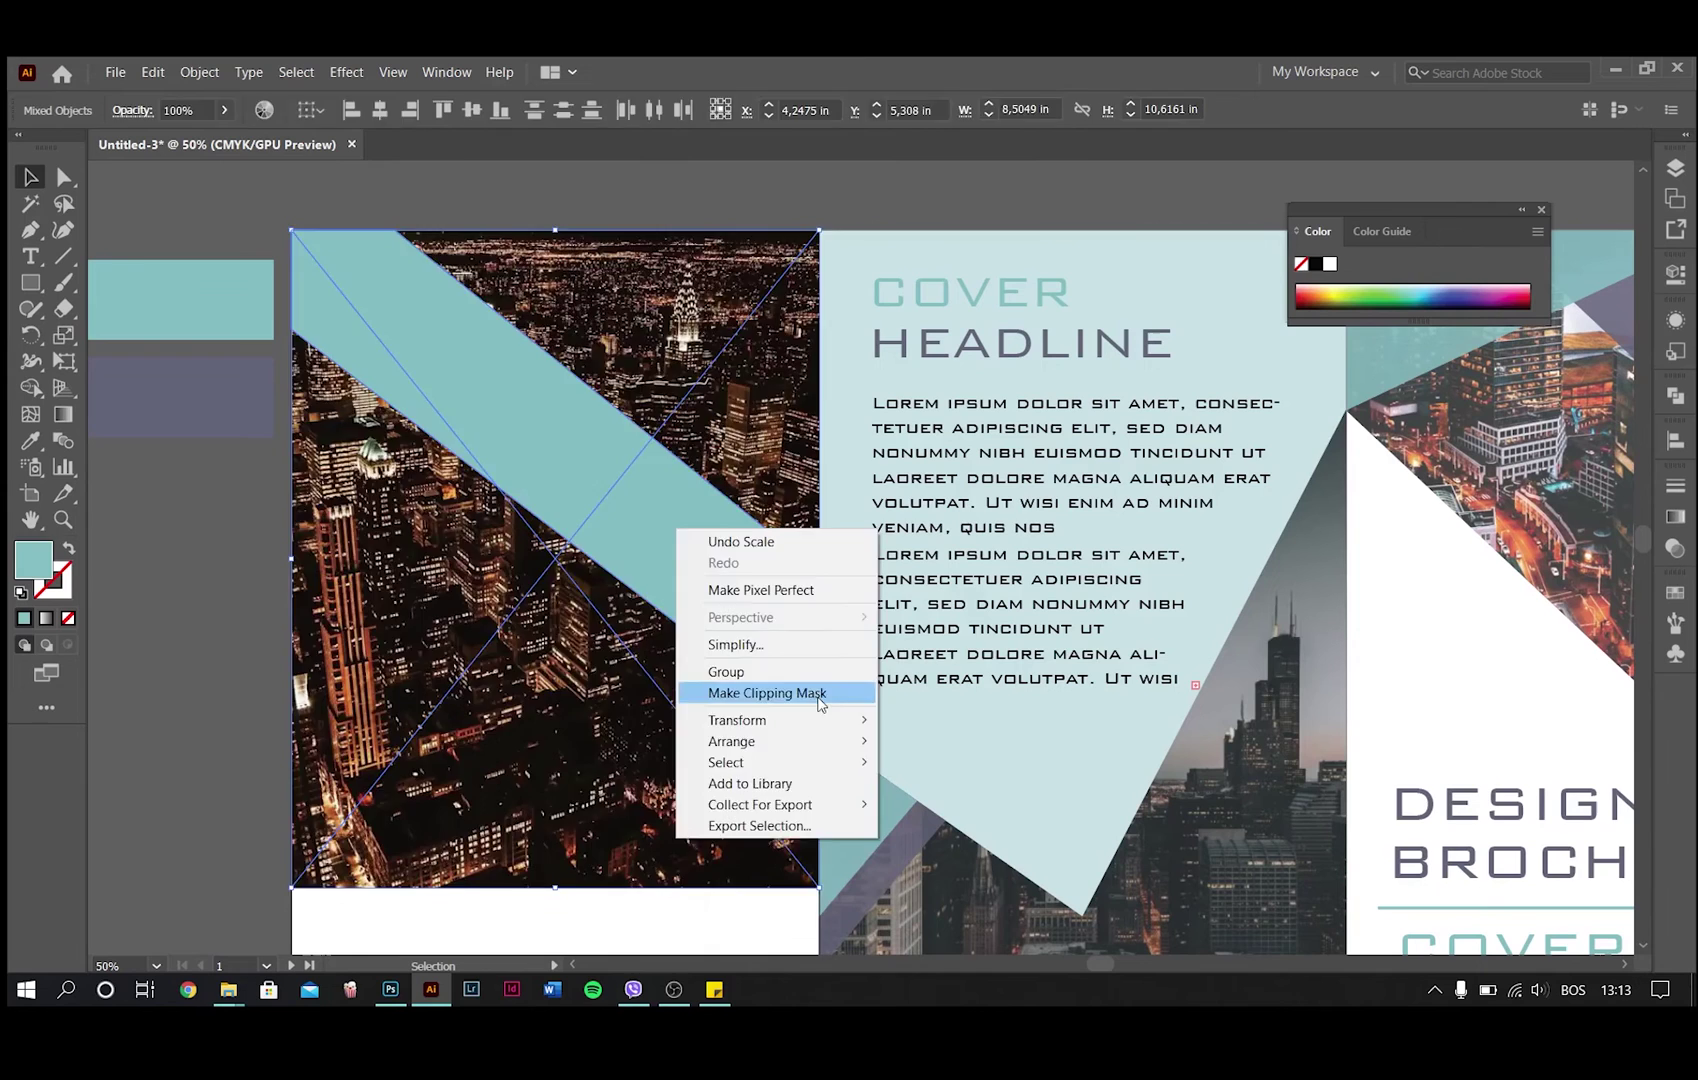
click(777, 694)
click(250, 110)
scroll(250, 112, down, 5)
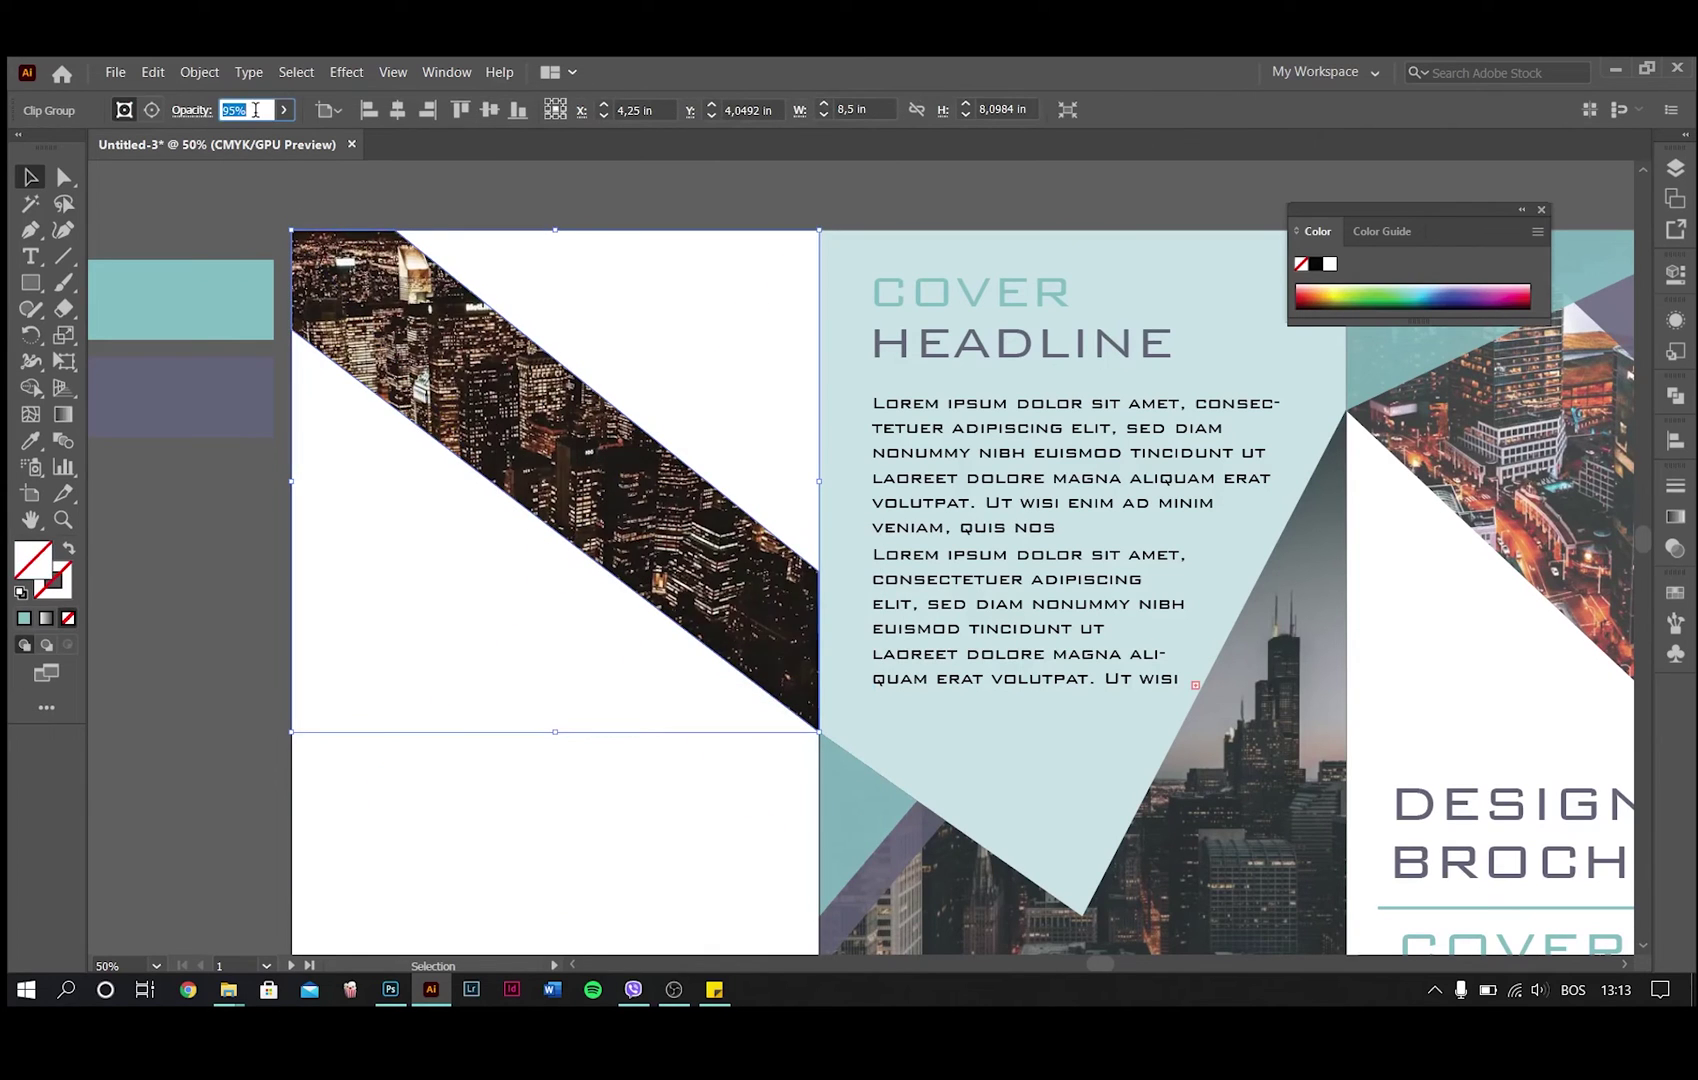
click(428, 205)
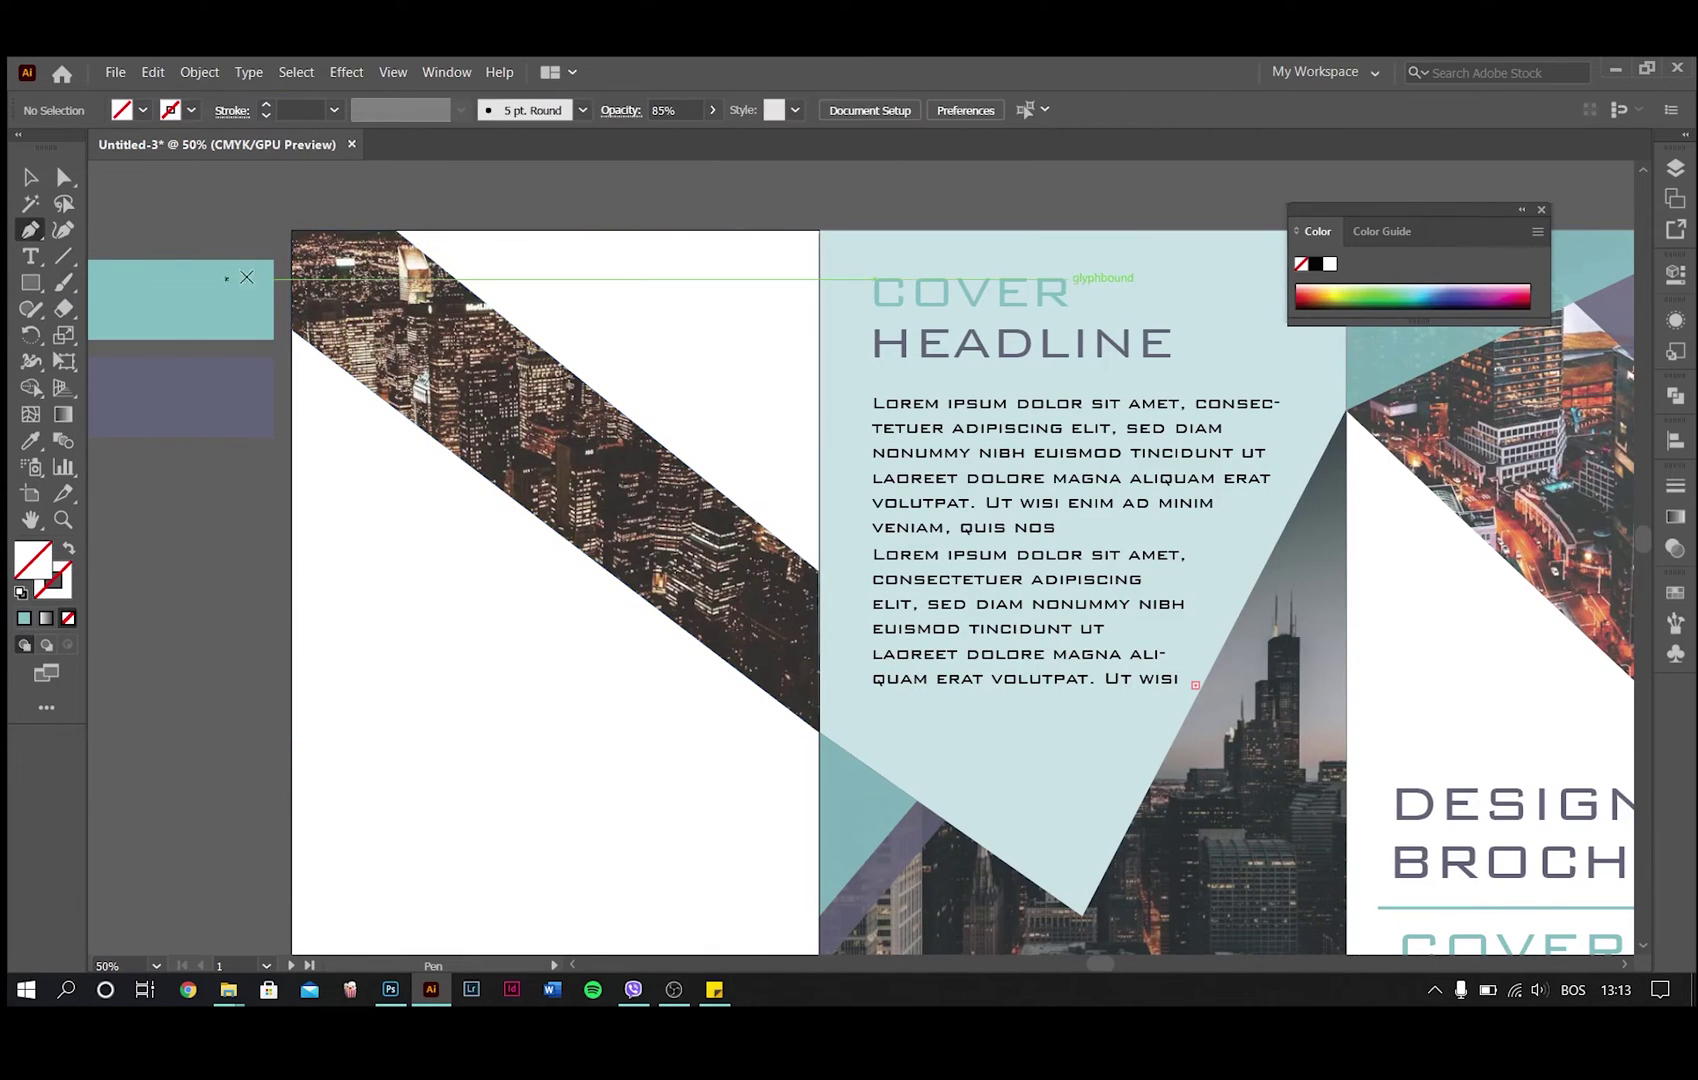
Step: Draw a four-sided shape over the band's upper-left end and colour it like the second artboard's teal triangle using the Eyedropper
click(291, 330)
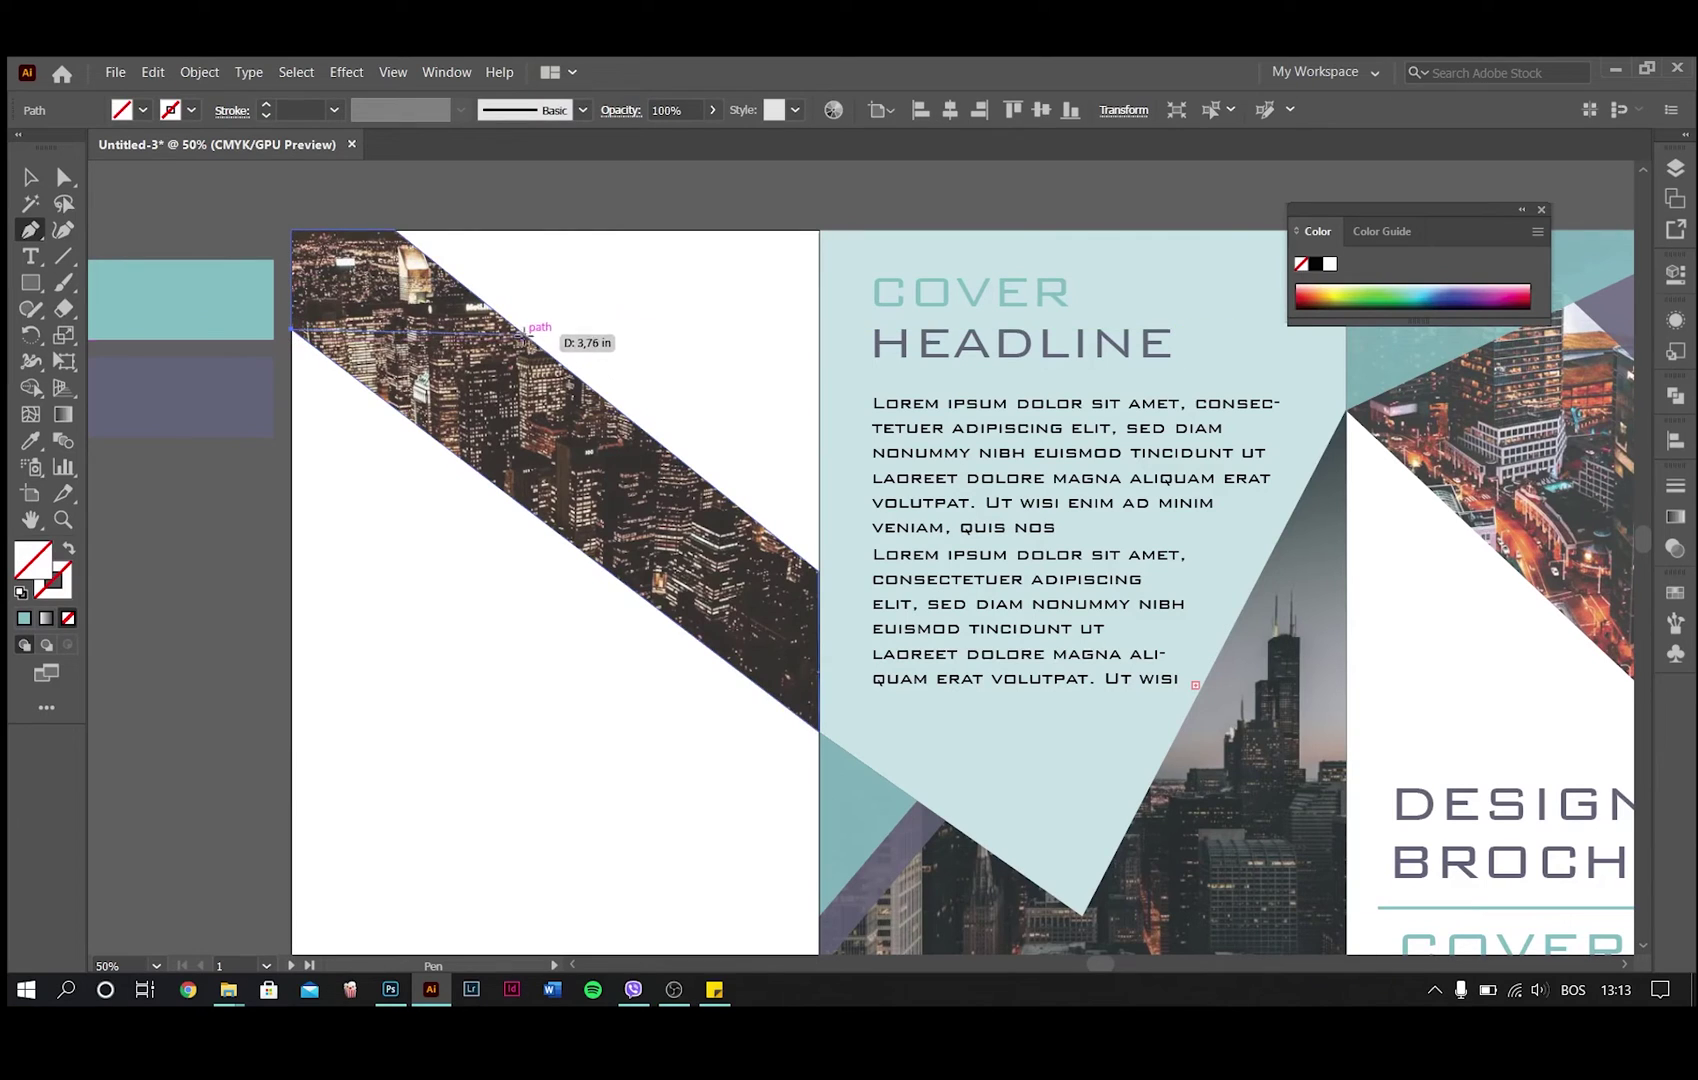
click(519, 327)
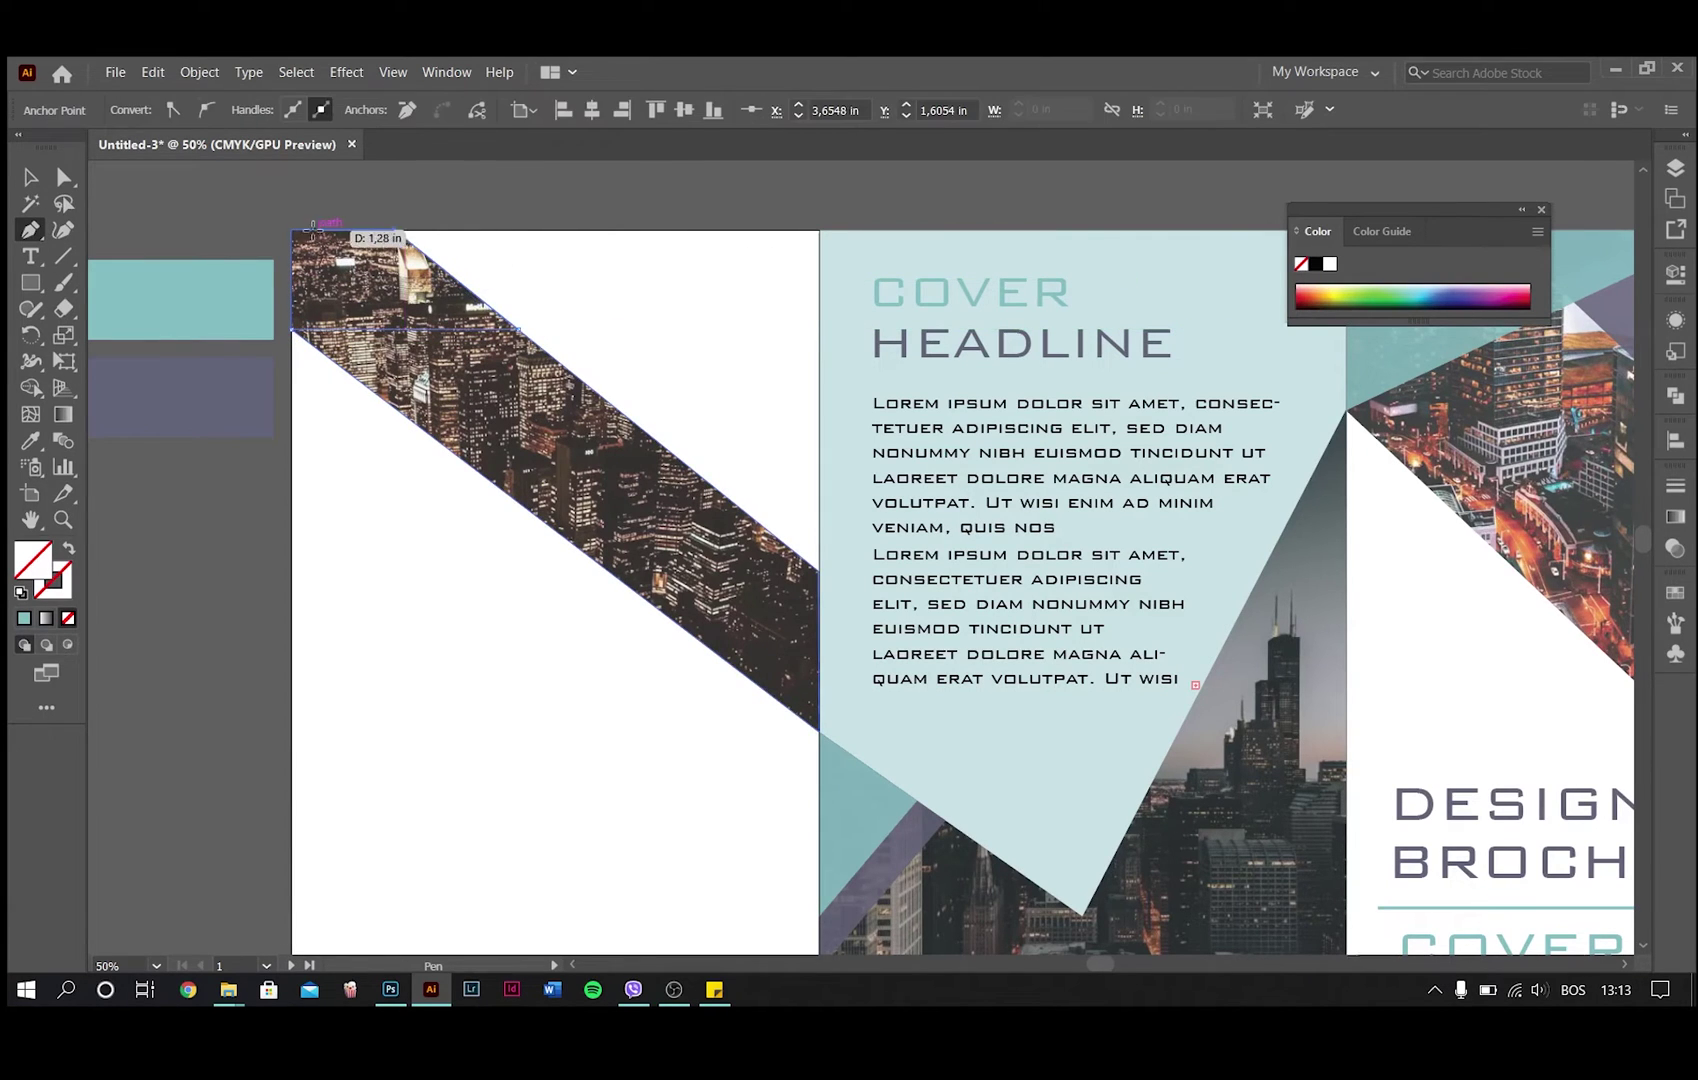
click(292, 229)
key(v)
key(i)
click(843, 831)
Step: Draw a second, overlapping four-sided shape from the first artboard's top edge down to the band's lower edge with the Pen tool
key(p)
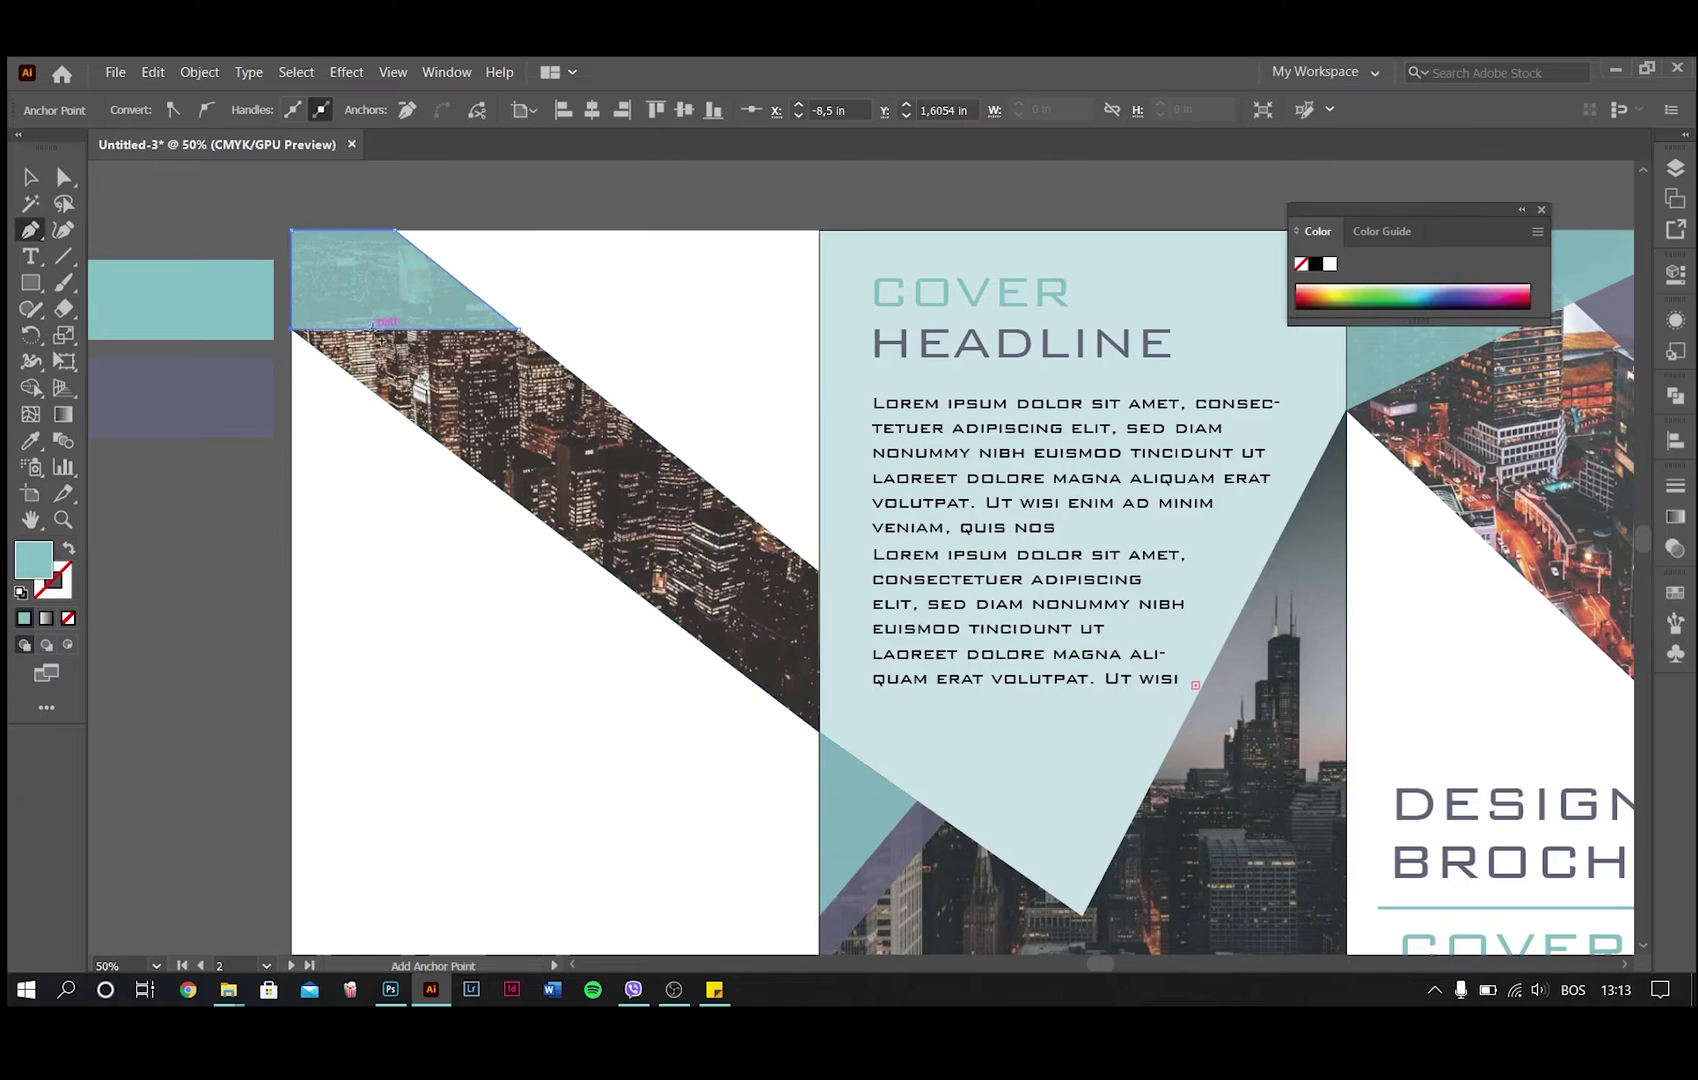
click(445, 447)
click(397, 231)
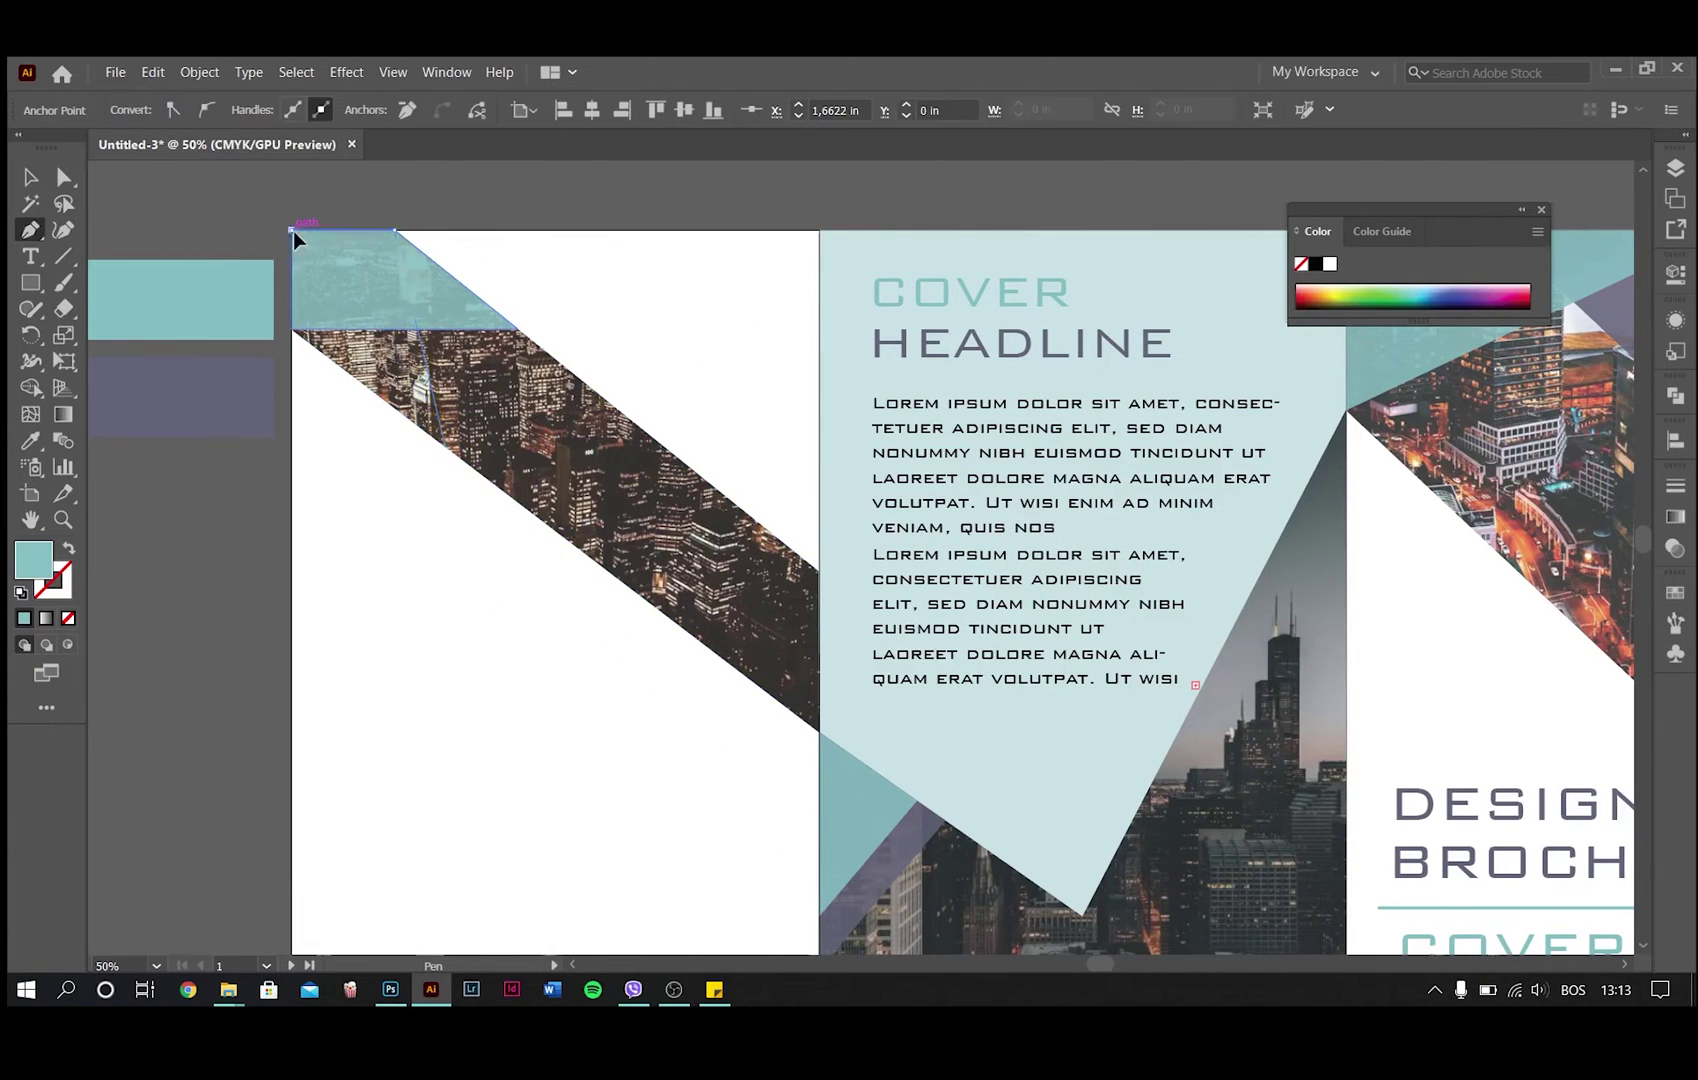
click(292, 231)
click(292, 330)
click(445, 447)
Step: Colour the second overlapping shape like the second artboard's purple triangle using the Eyedropper
click(31, 178)
click(31, 440)
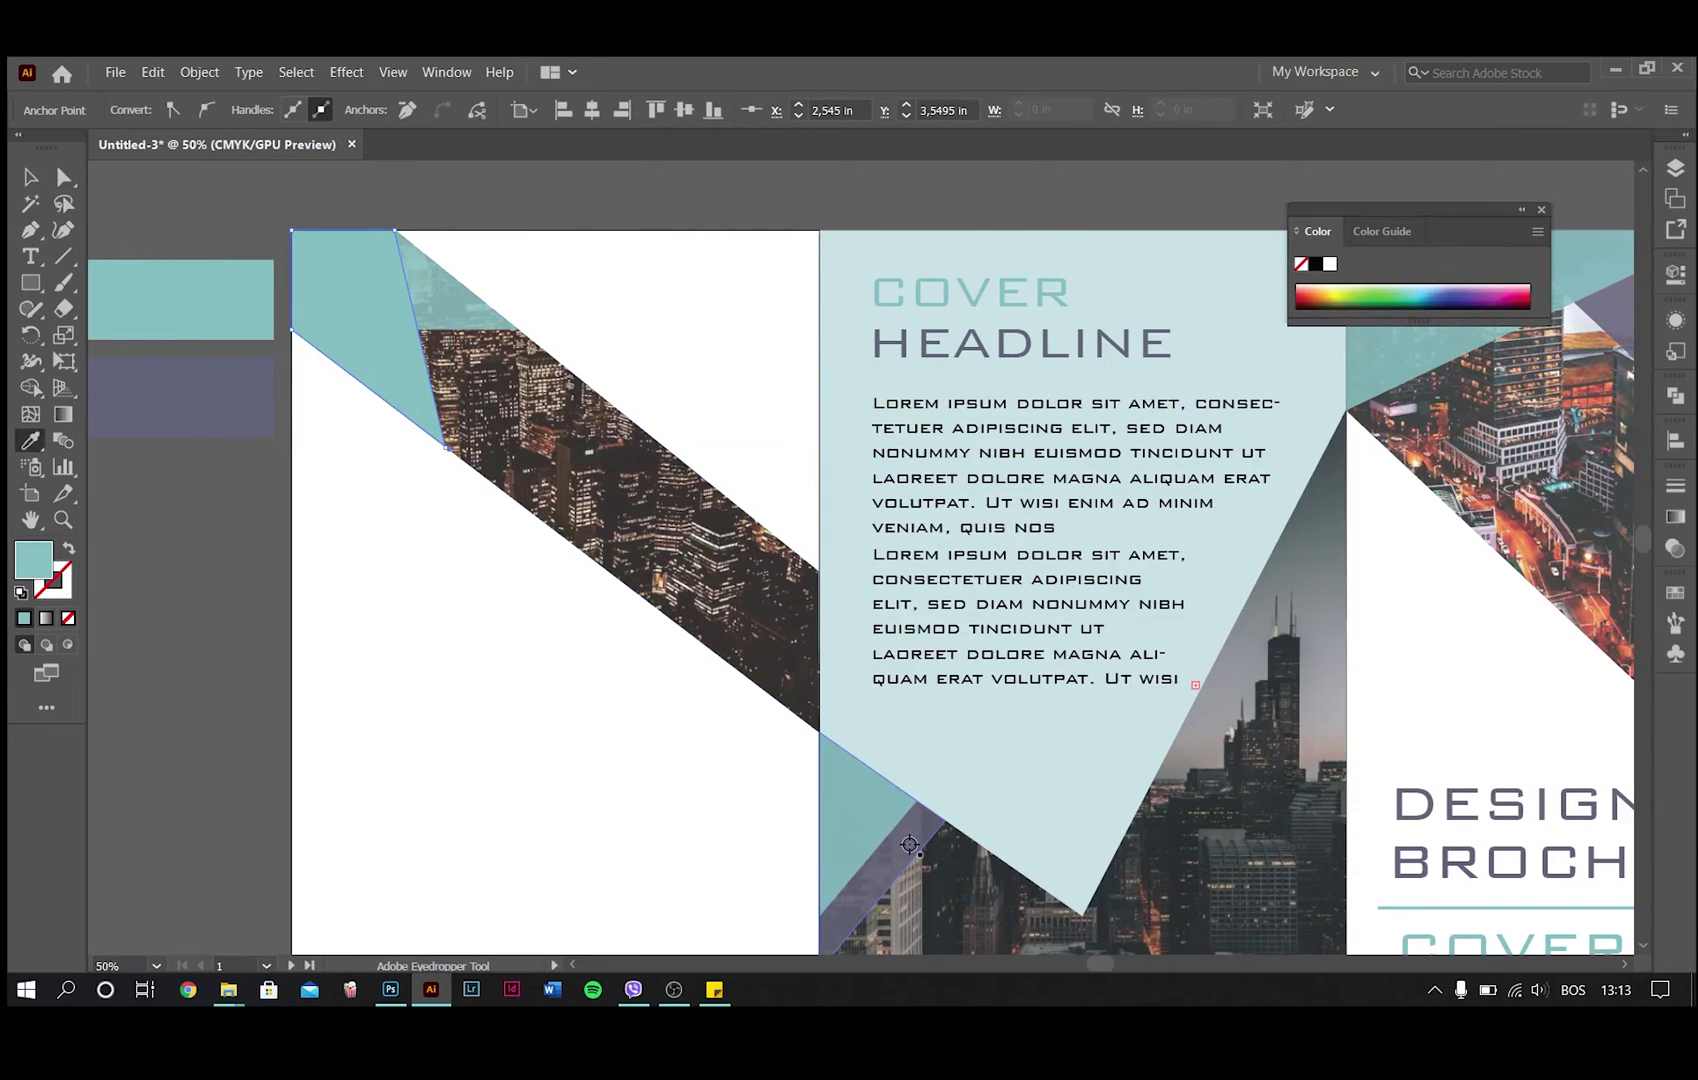
click(170, 398)
click(31, 178)
click(240, 225)
Step: Draw a triangle about 2.75 in wide and 1.9 in high in the first artboard's lower-left corner with the Pen tool
scroll(921, 470, down, 1)
scroll(932, 485, right, 7)
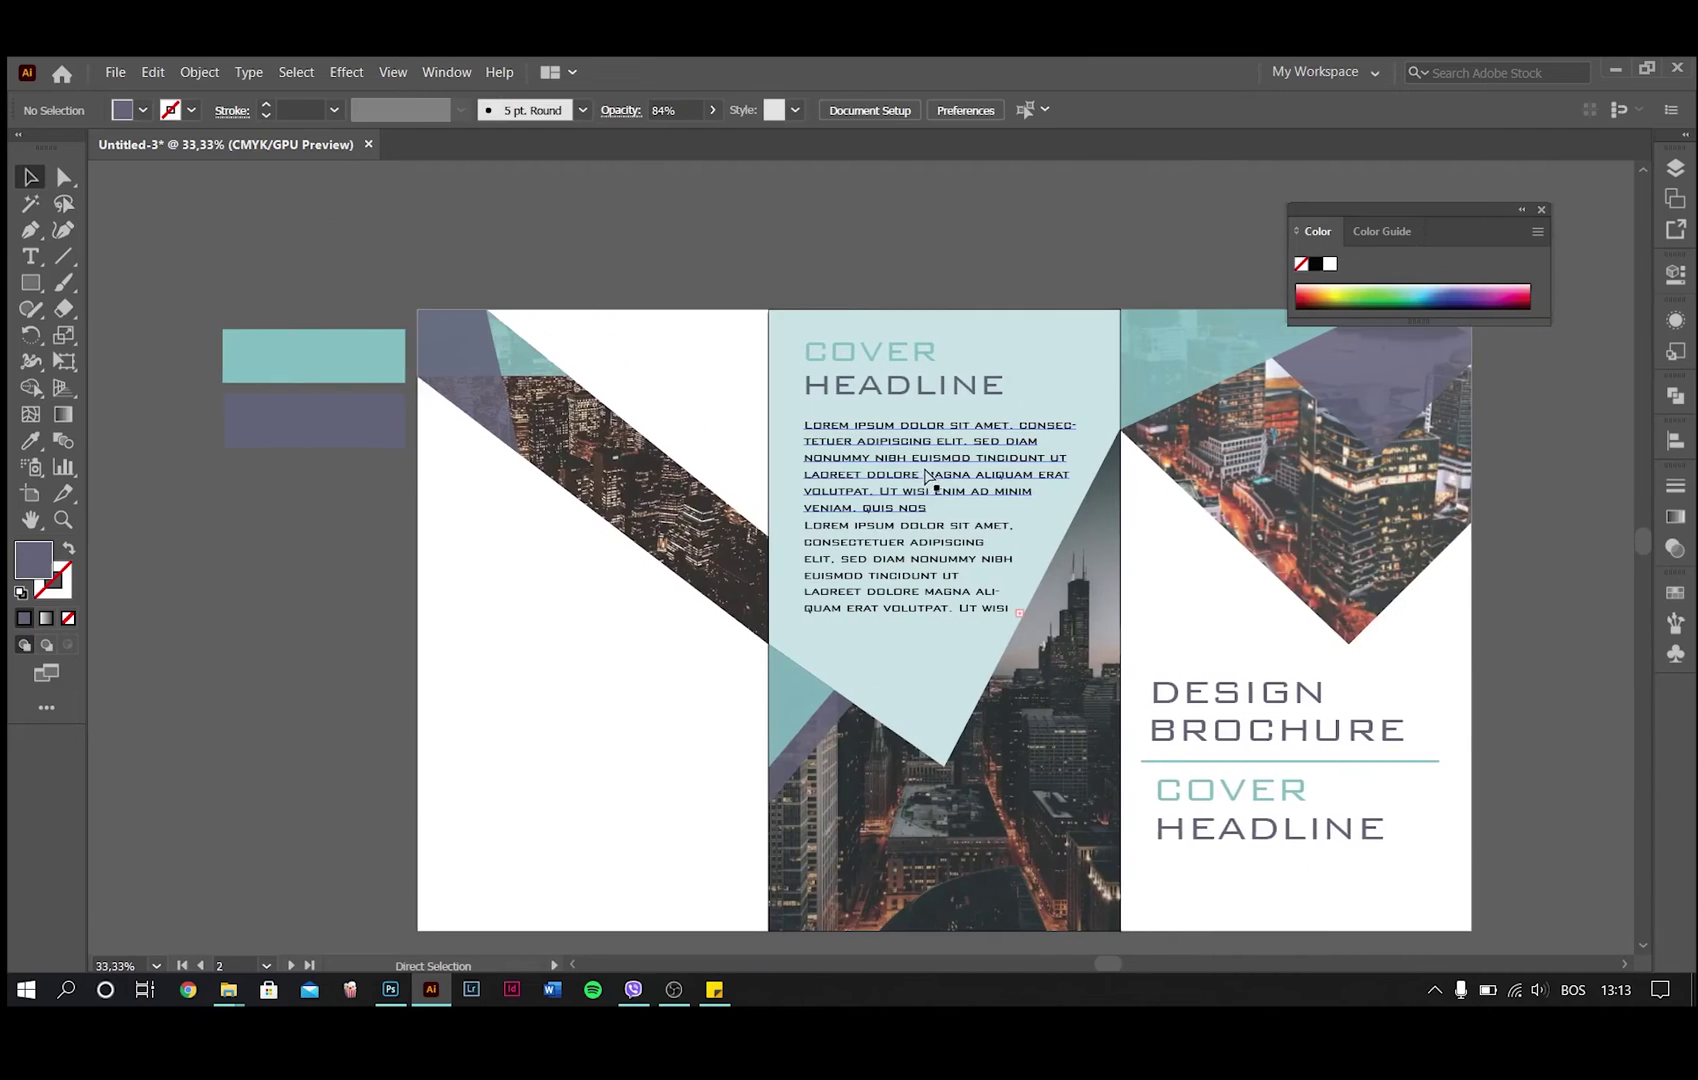
scroll(925, 460, down, 2)
scroll(910, 430, left, 1)
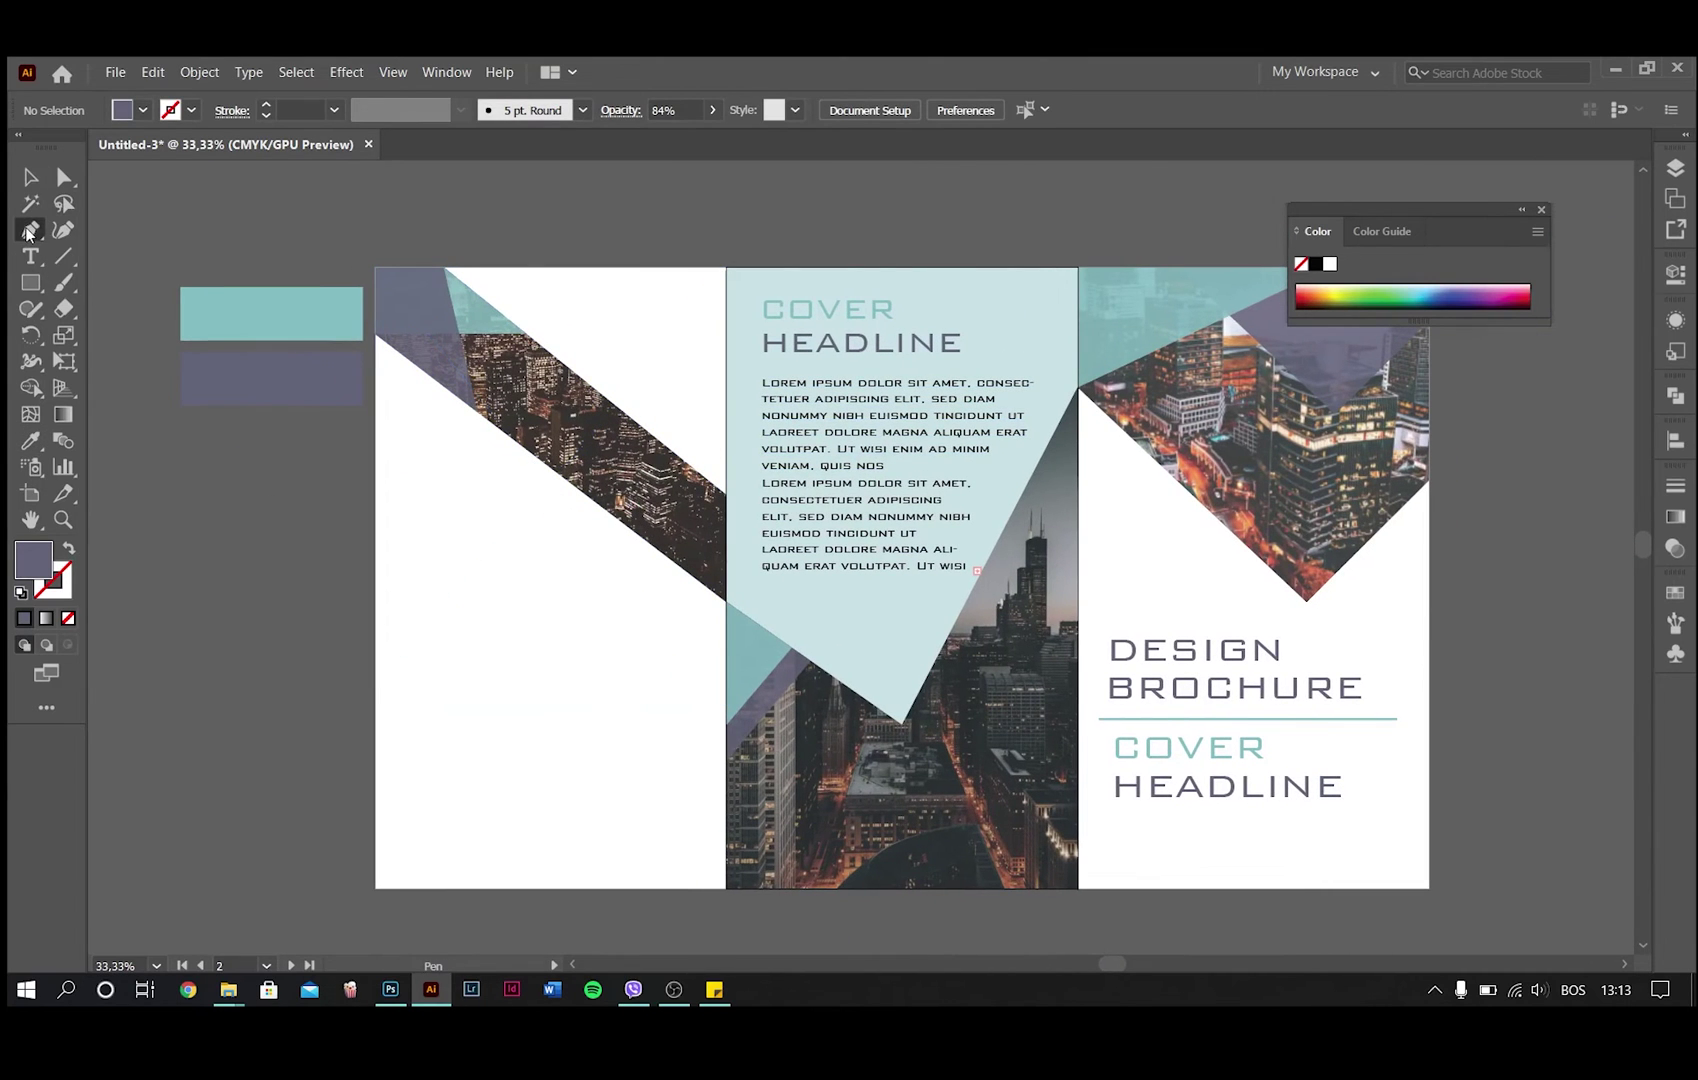
click(375, 808)
click(488, 888)
click(376, 887)
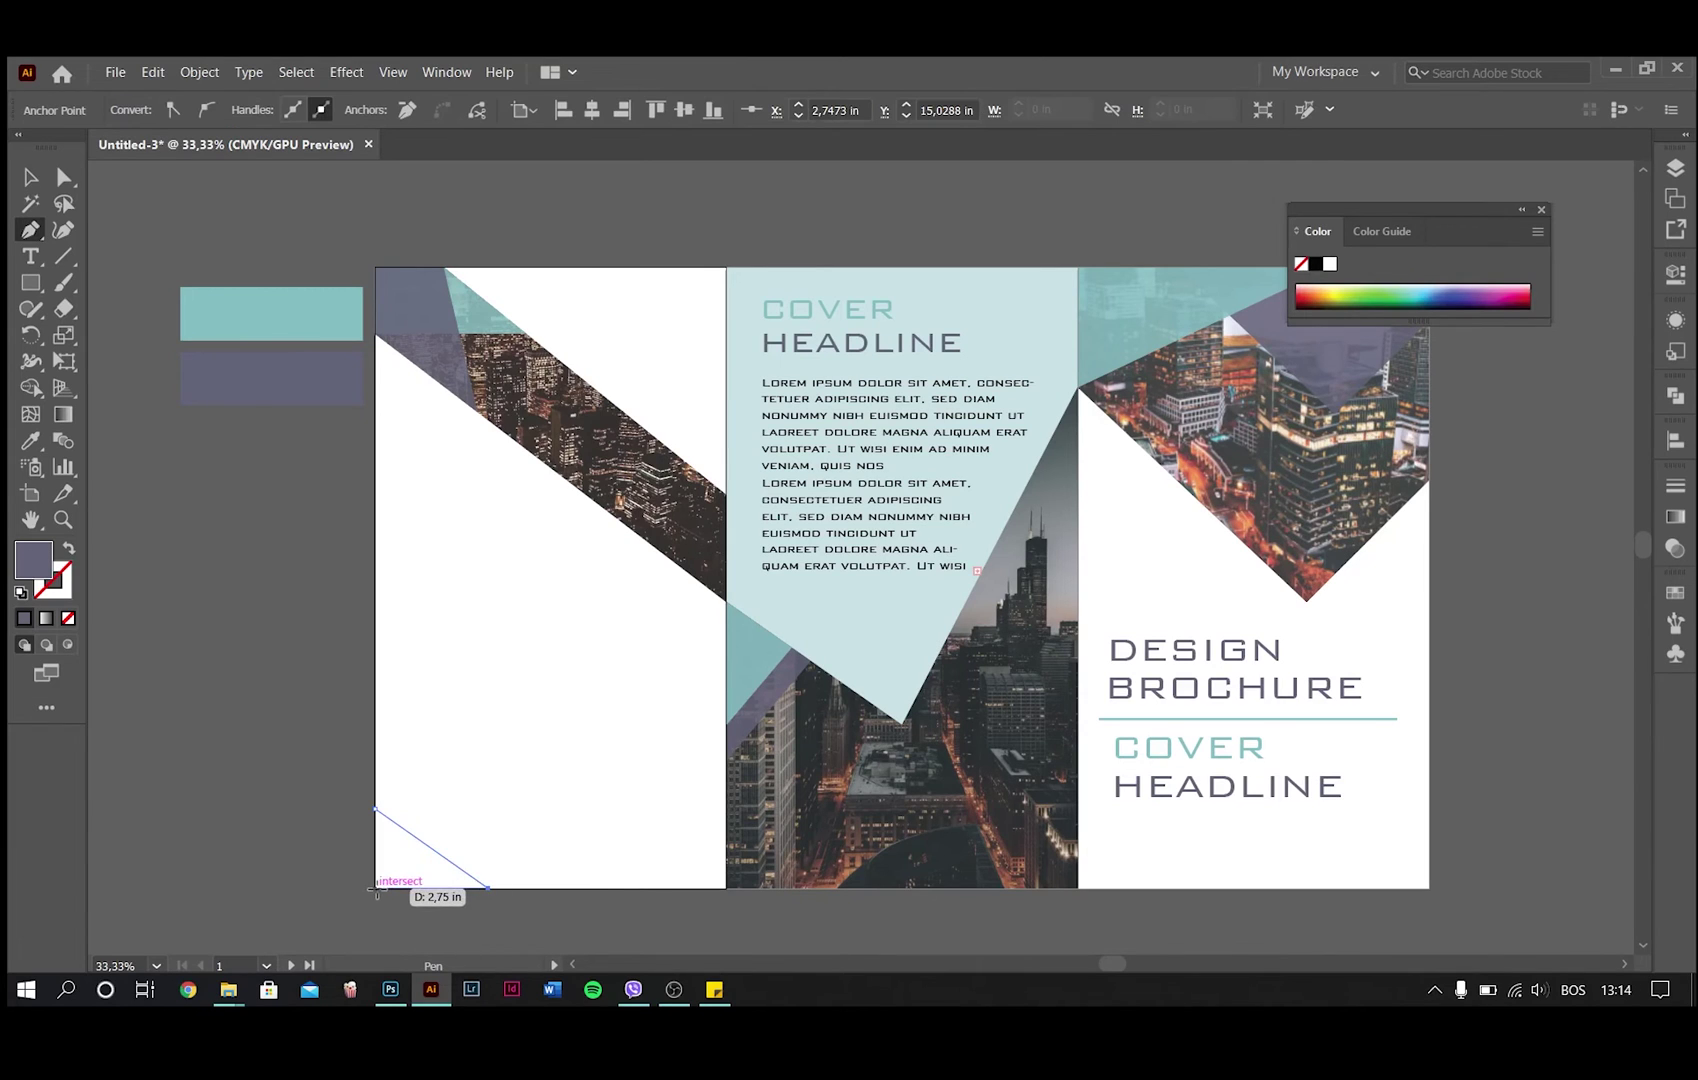
Step: Colour the first artboard's lower-left corner triangle like the teal shape on the photo band using the Eyedropper
click(31, 178)
click(31, 440)
click(471, 316)
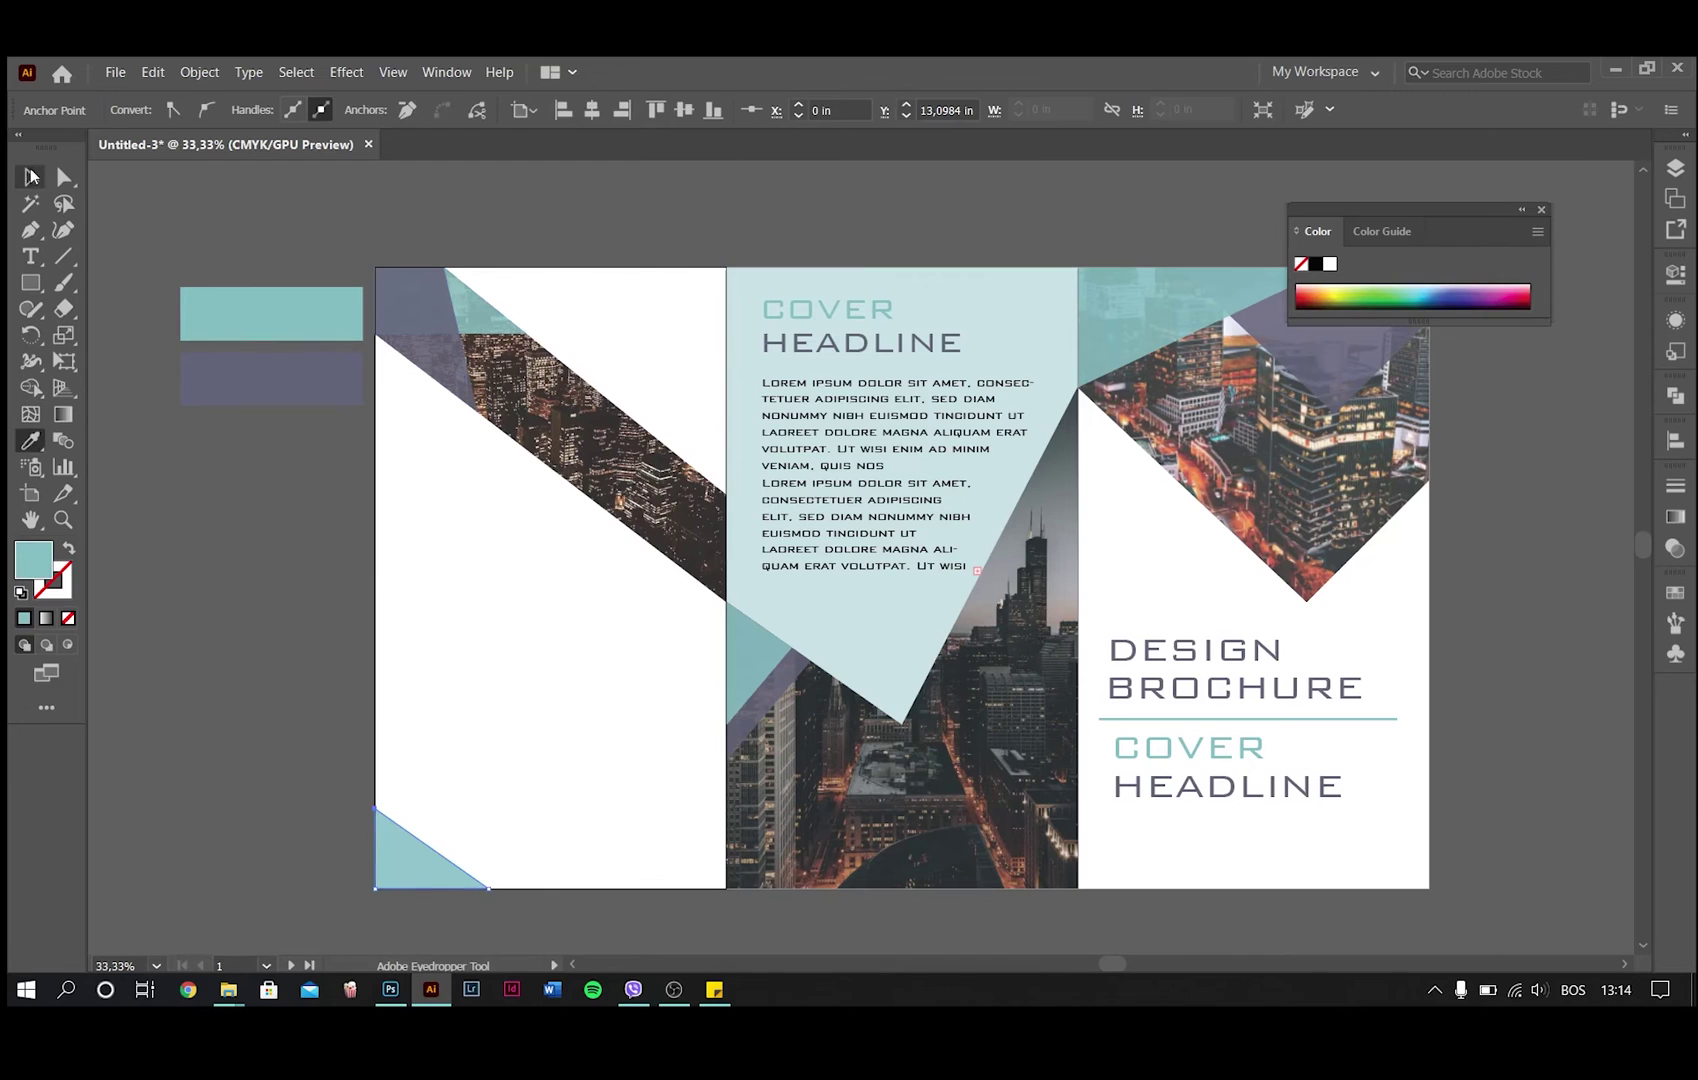
click(31, 176)
click(521, 659)
Step: Duplicate the COVER and HEADLINE texts onto the first artboard, below the diagonal photo band
scroll(521, 657, right, 1)
alt+drag(814, 316, 512, 435)
drag(630, 377, 453, 491)
drag(780, 350, 492, 540)
click(462, 586)
click(504, 595)
Step: Duplicate the body paragraph below the first artboard's headline and narrow it into a half-width column
drag(834, 436, 546, 629)
key(ctrl+z)
drag(840, 429, 473, 599)
drag(625, 601, 509, 601)
Step: Duplicate the narrow paragraph as a second, lower column beside it on the first artboard
drag(432, 651, 587, 720)
click(599, 713)
click(627, 625)
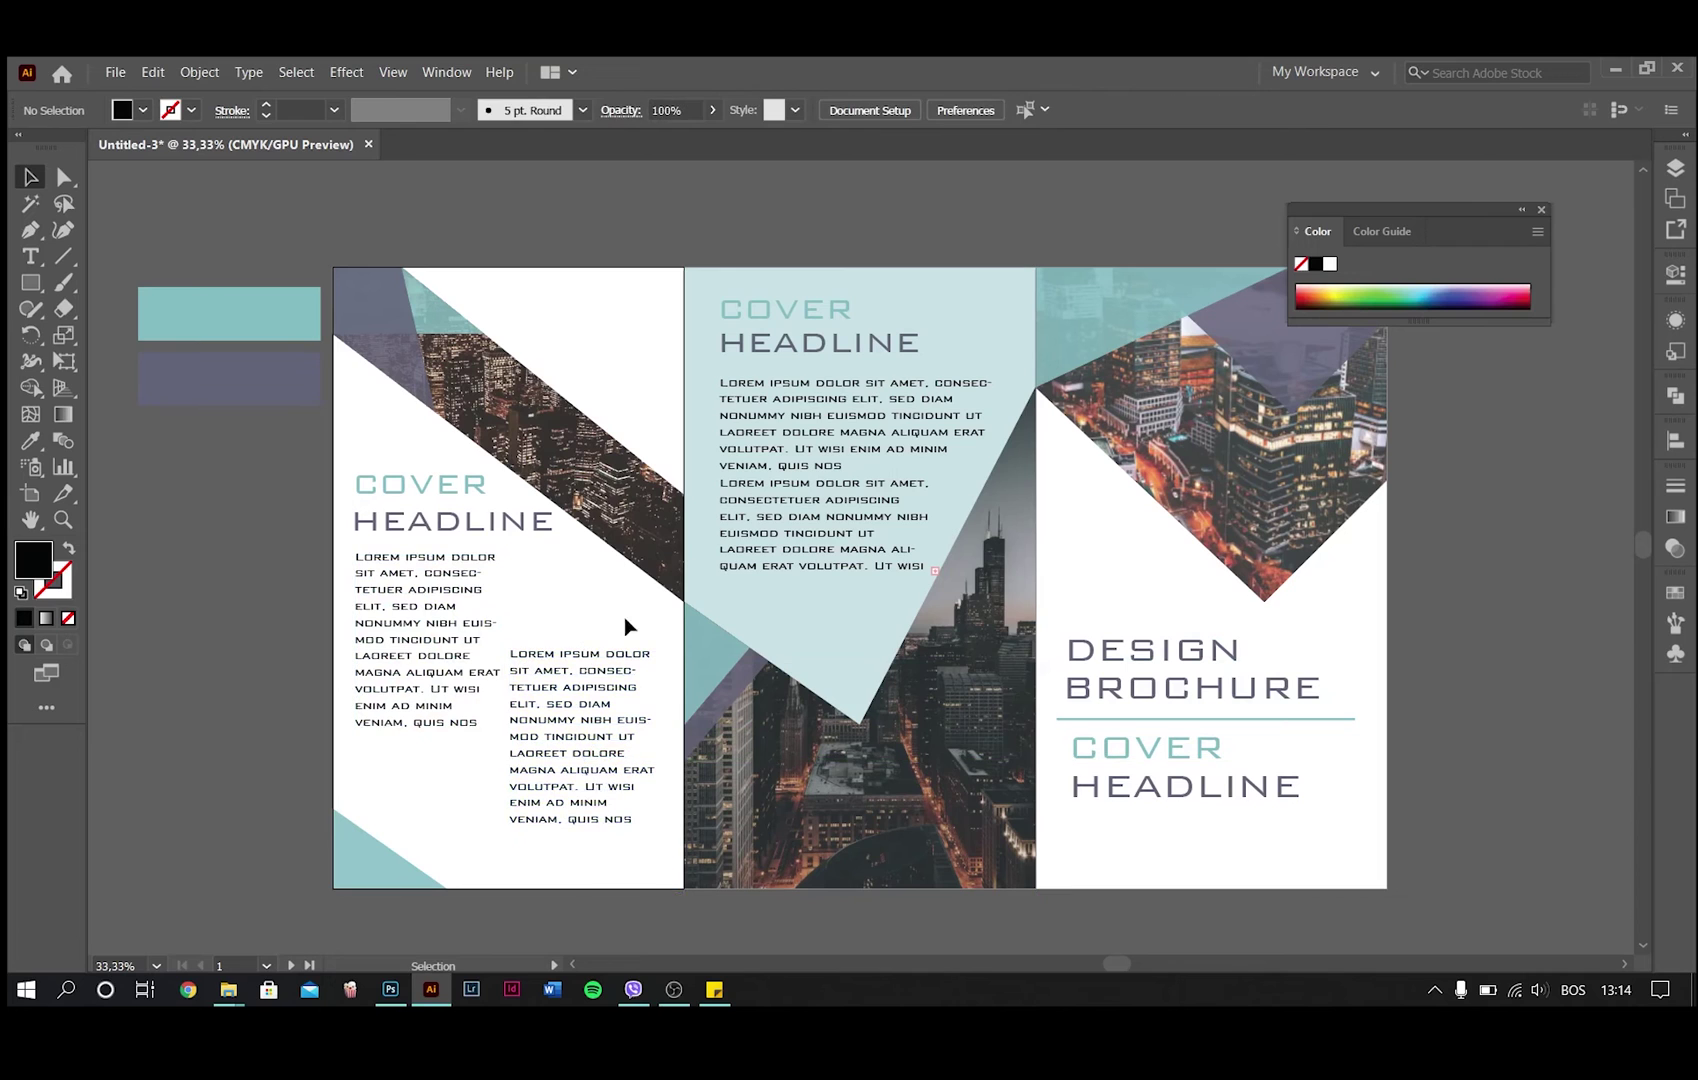
Step: Open the DESIGN BROCHURE artboard in Save for Web as PNG-24 and set its scale to 250 percent
scroll(1031, 713, right, 3)
scroll(1303, 600, down, 1)
scroll(1350, 592, right, 2)
click(1126, 636)
click(119, 76)
mouse_move(255, 428)
click(535, 470)
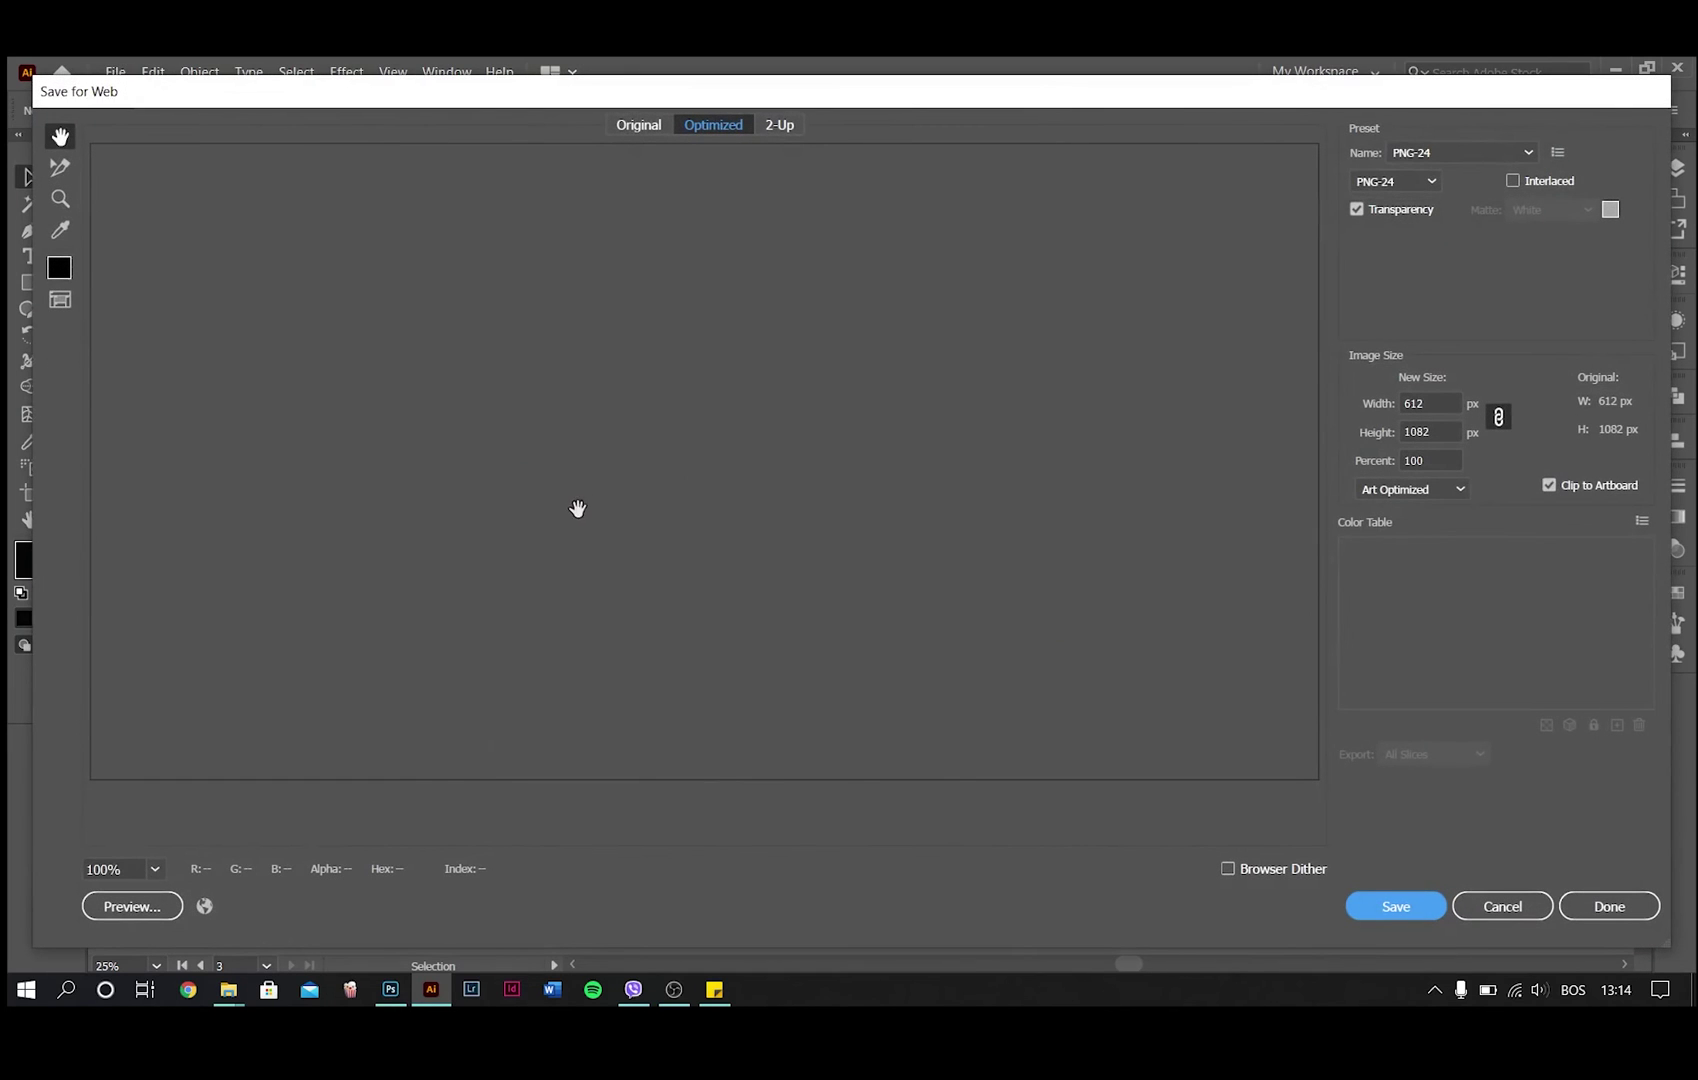
double_click(1428, 459)
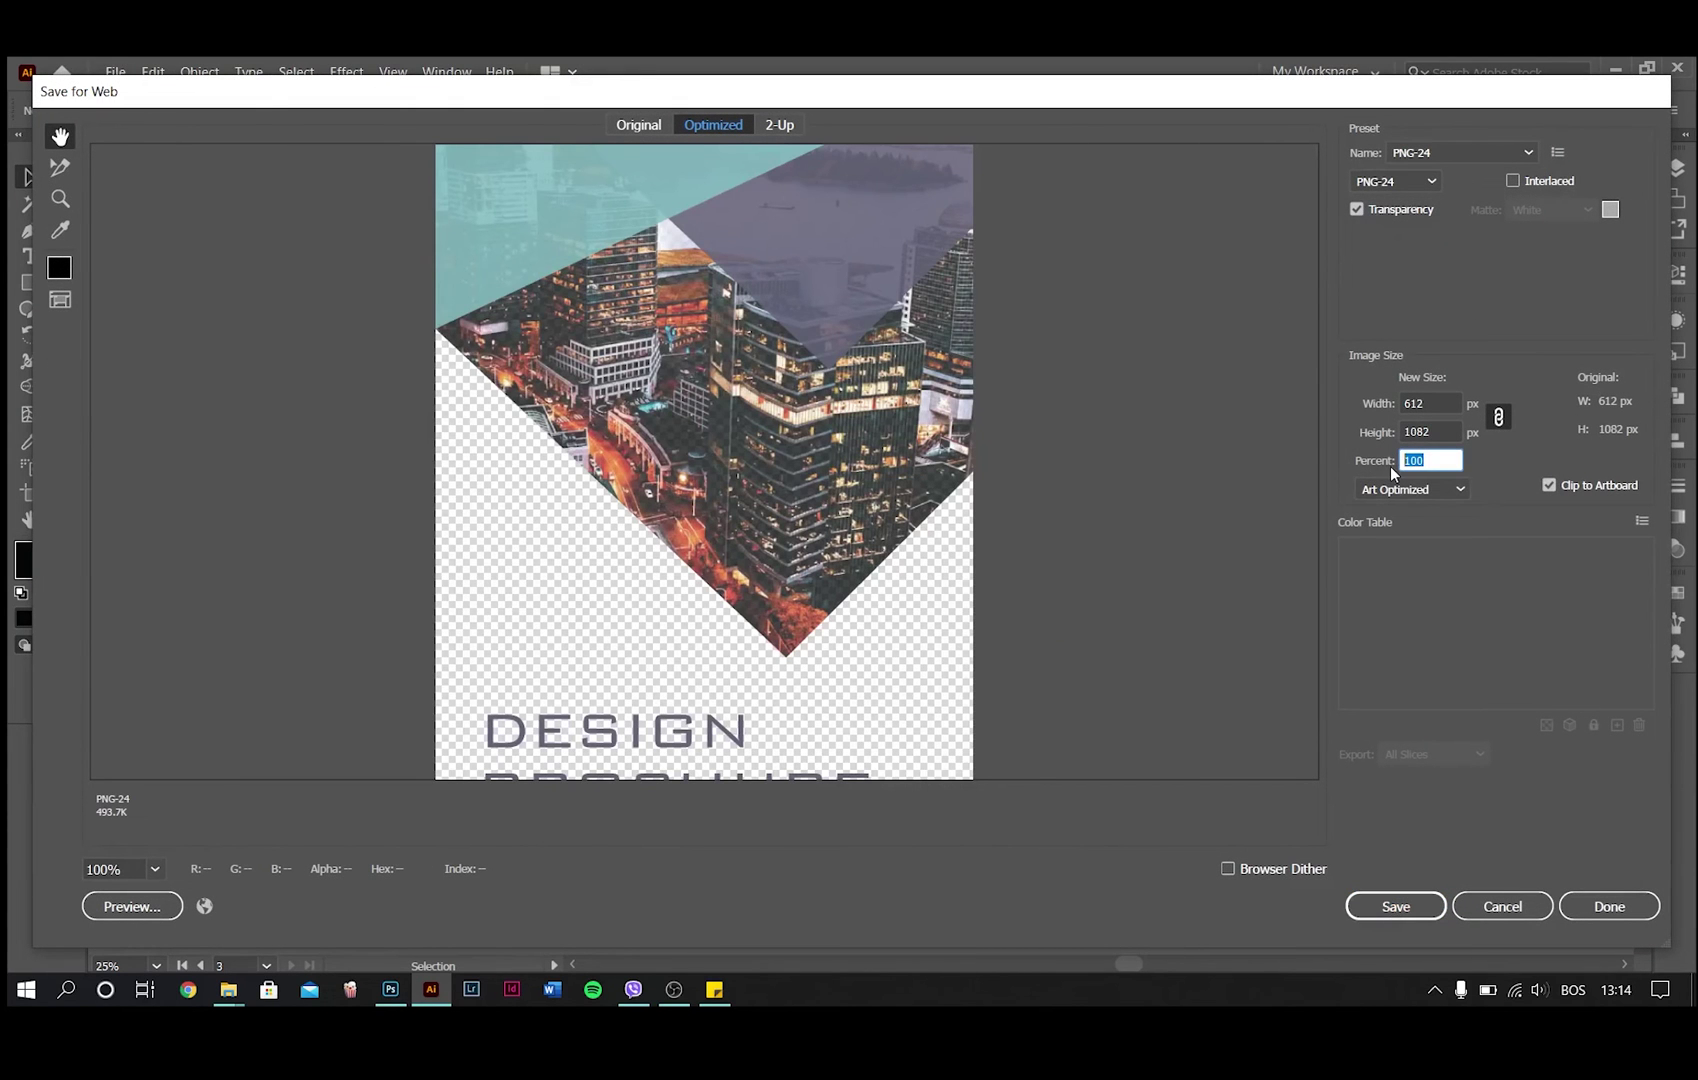
text(250)
Step: Fit the export preview on screen and save the cover image to the Desktop with the file name 1
click(155, 869)
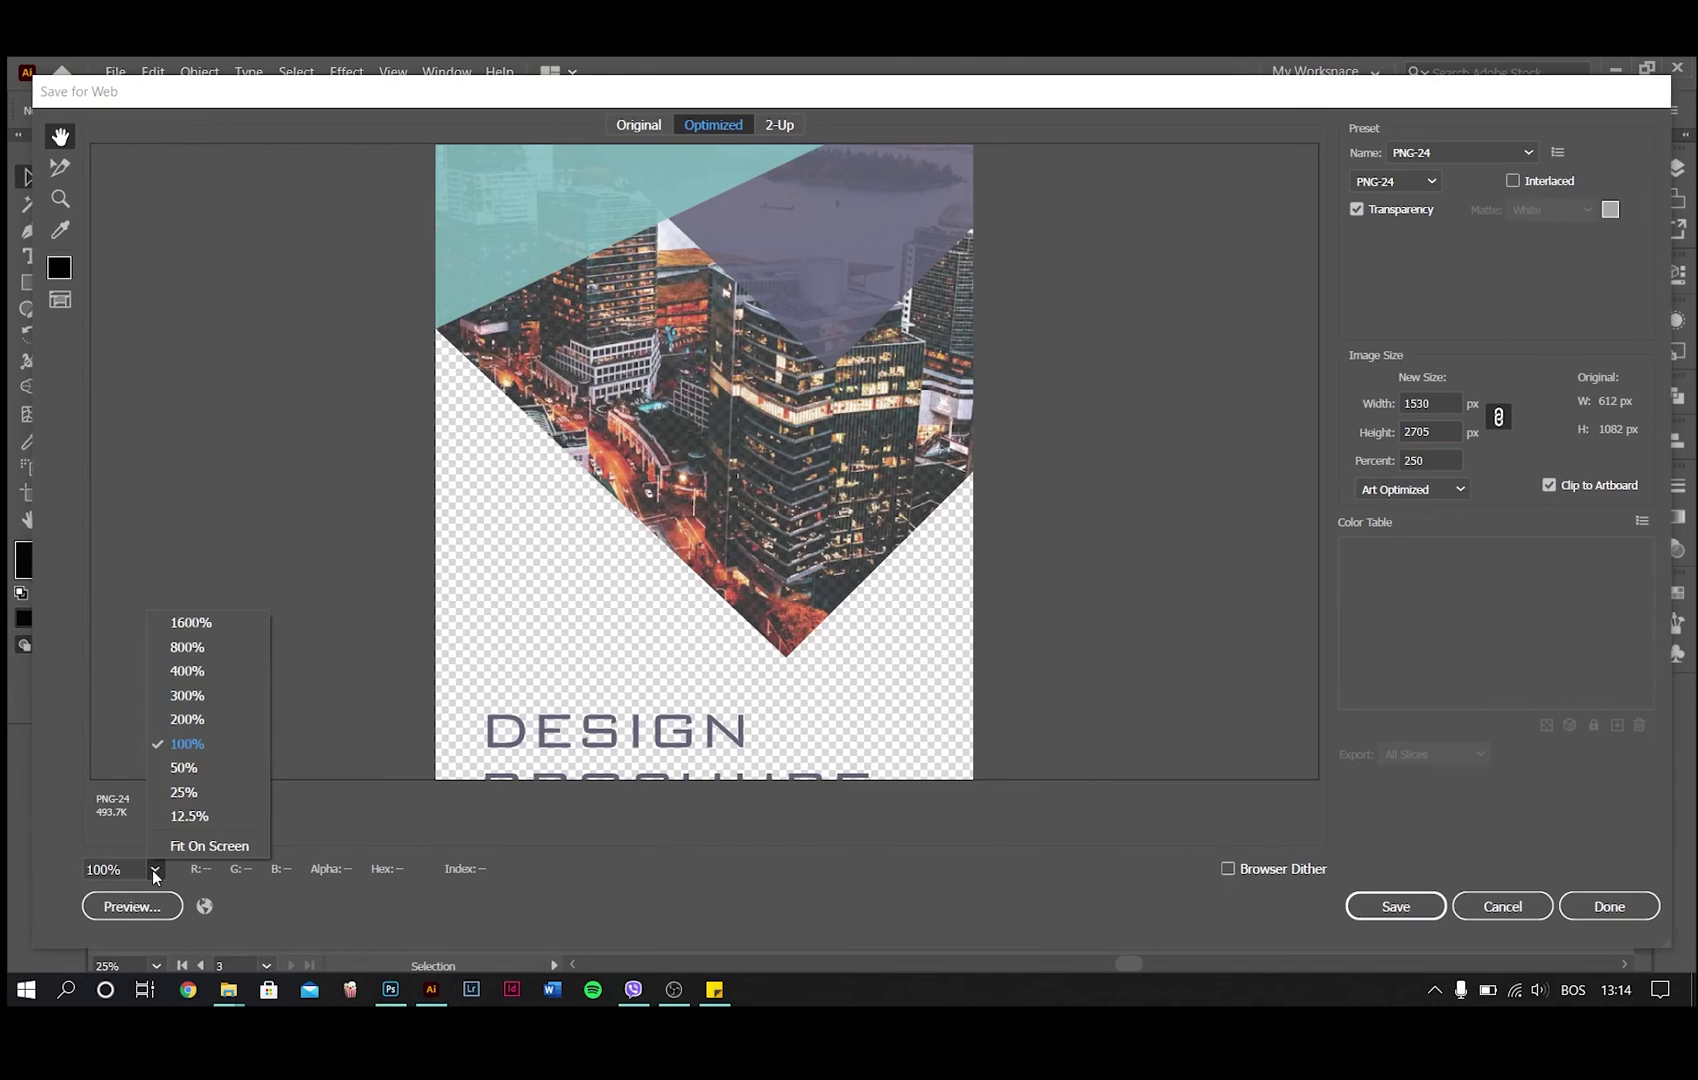
click(155, 869)
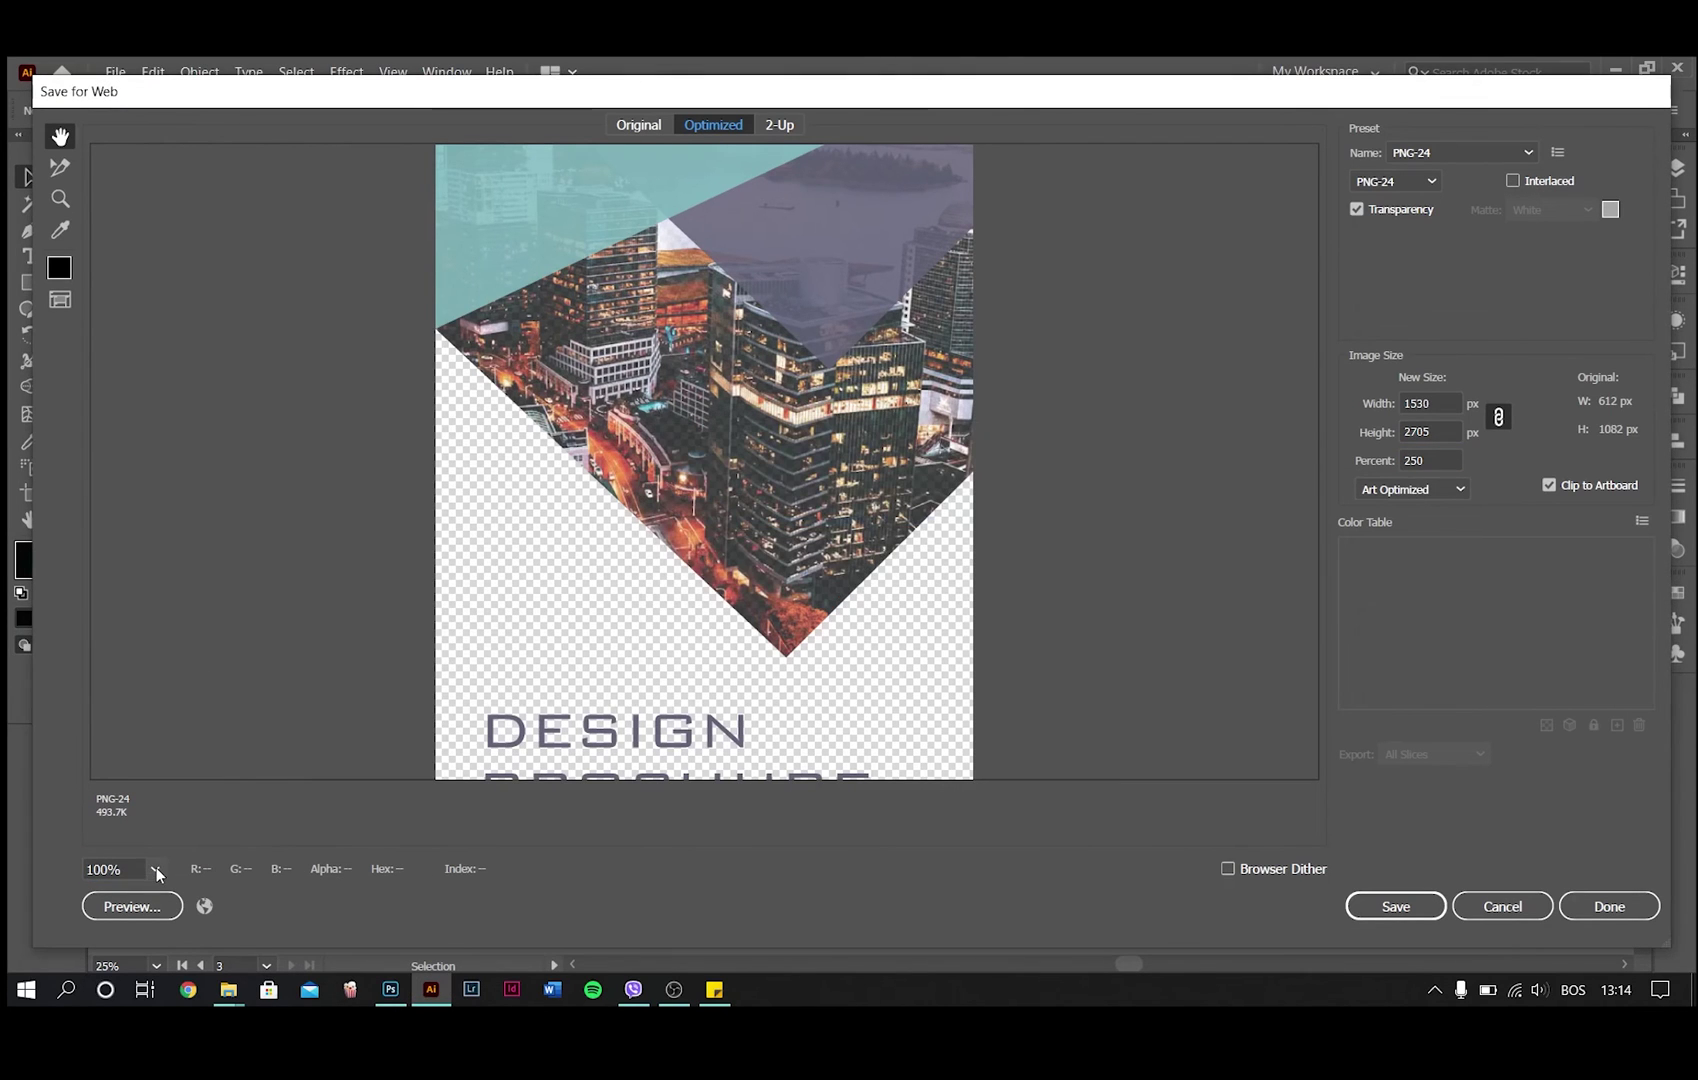
click(155, 869)
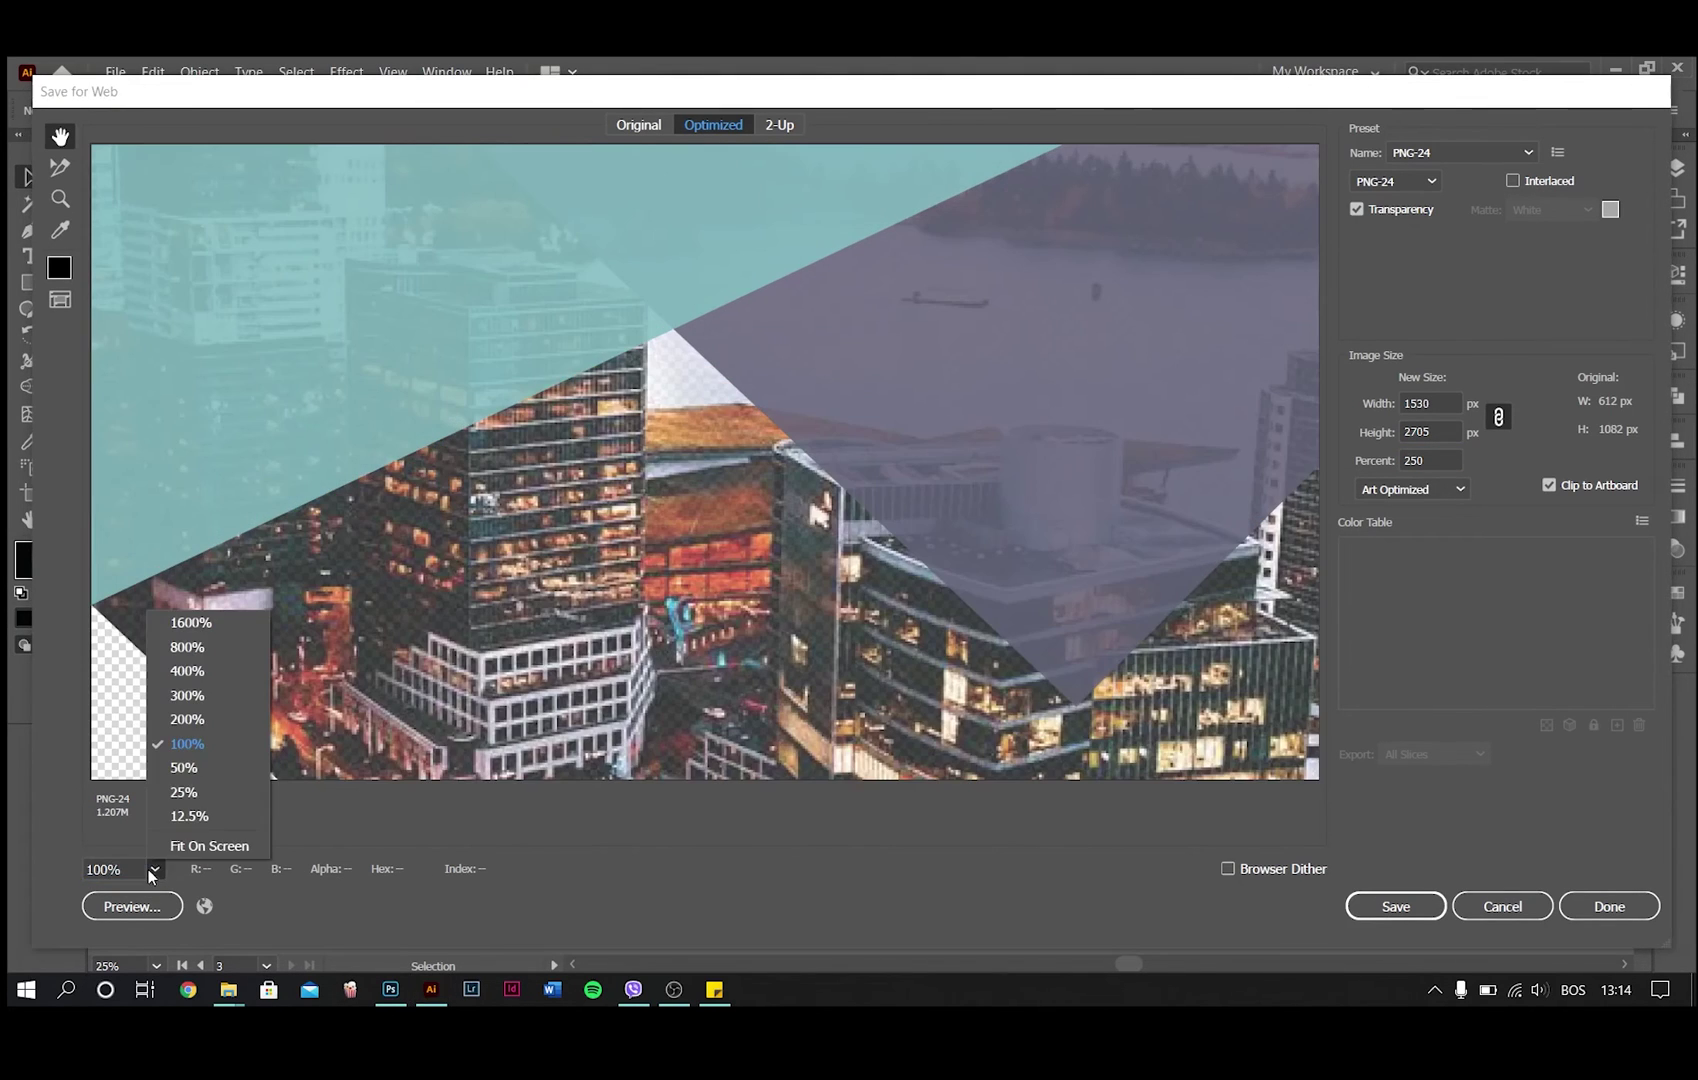
click(176, 845)
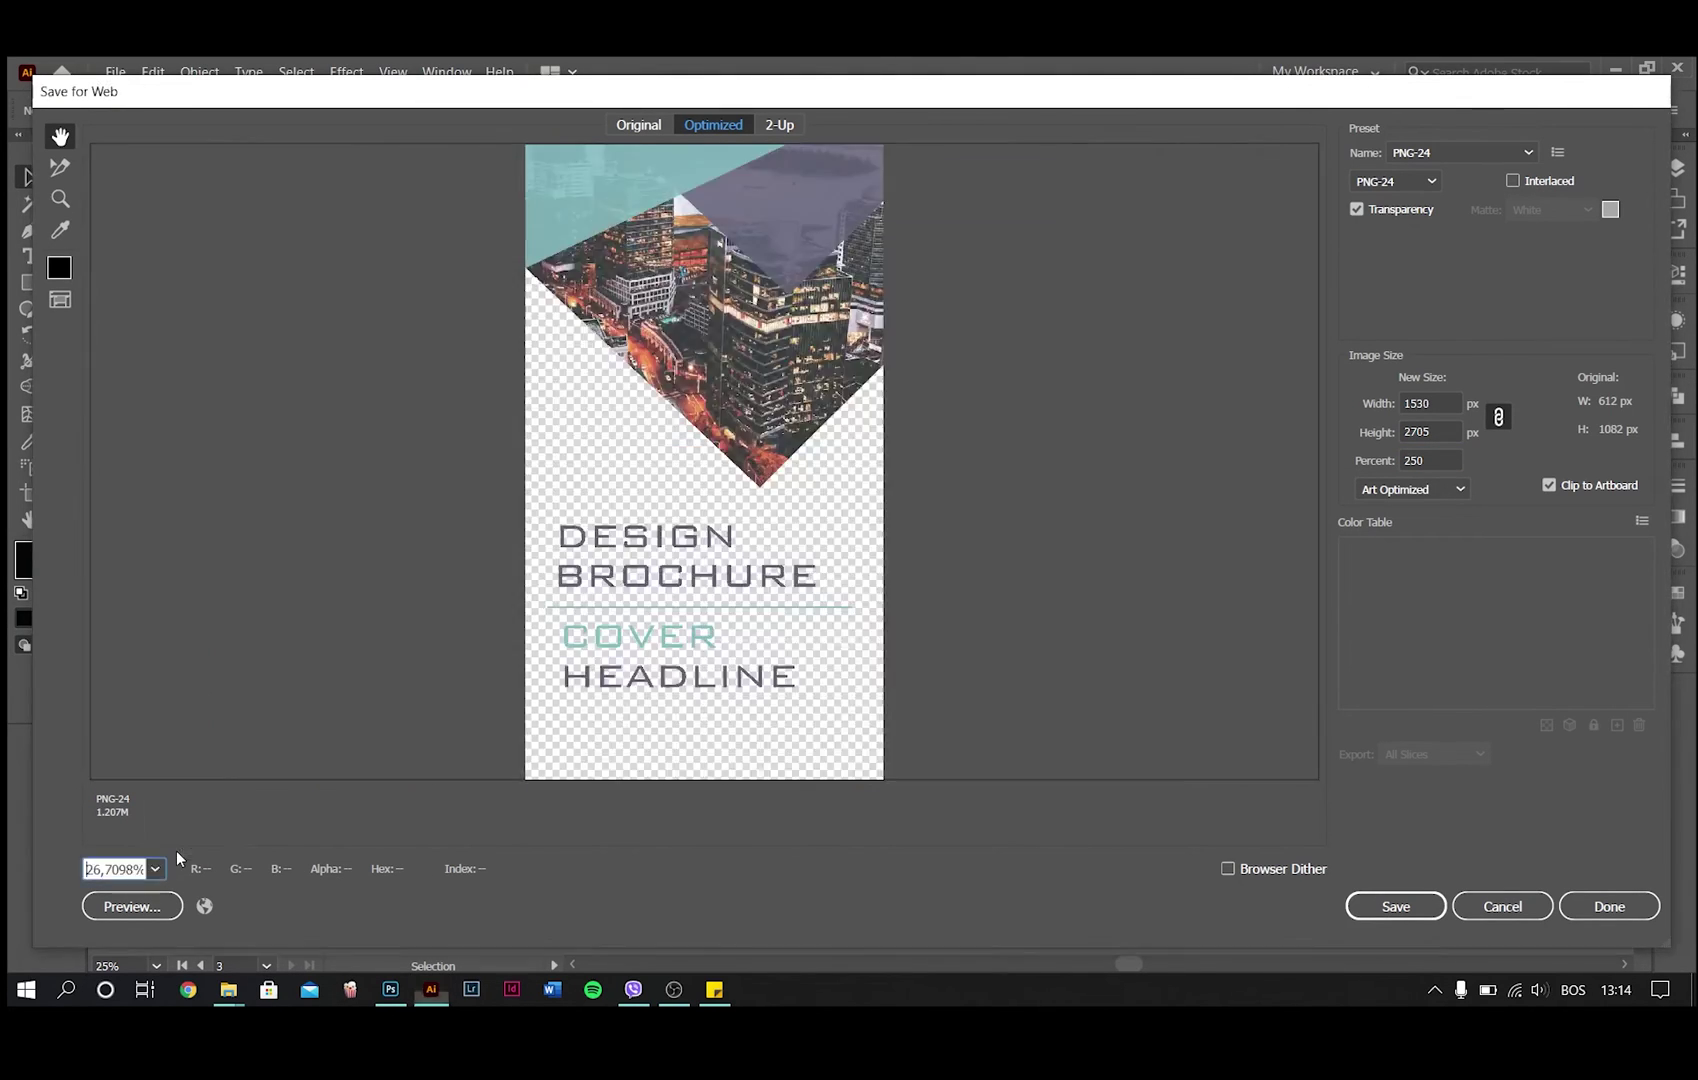
click(1394, 903)
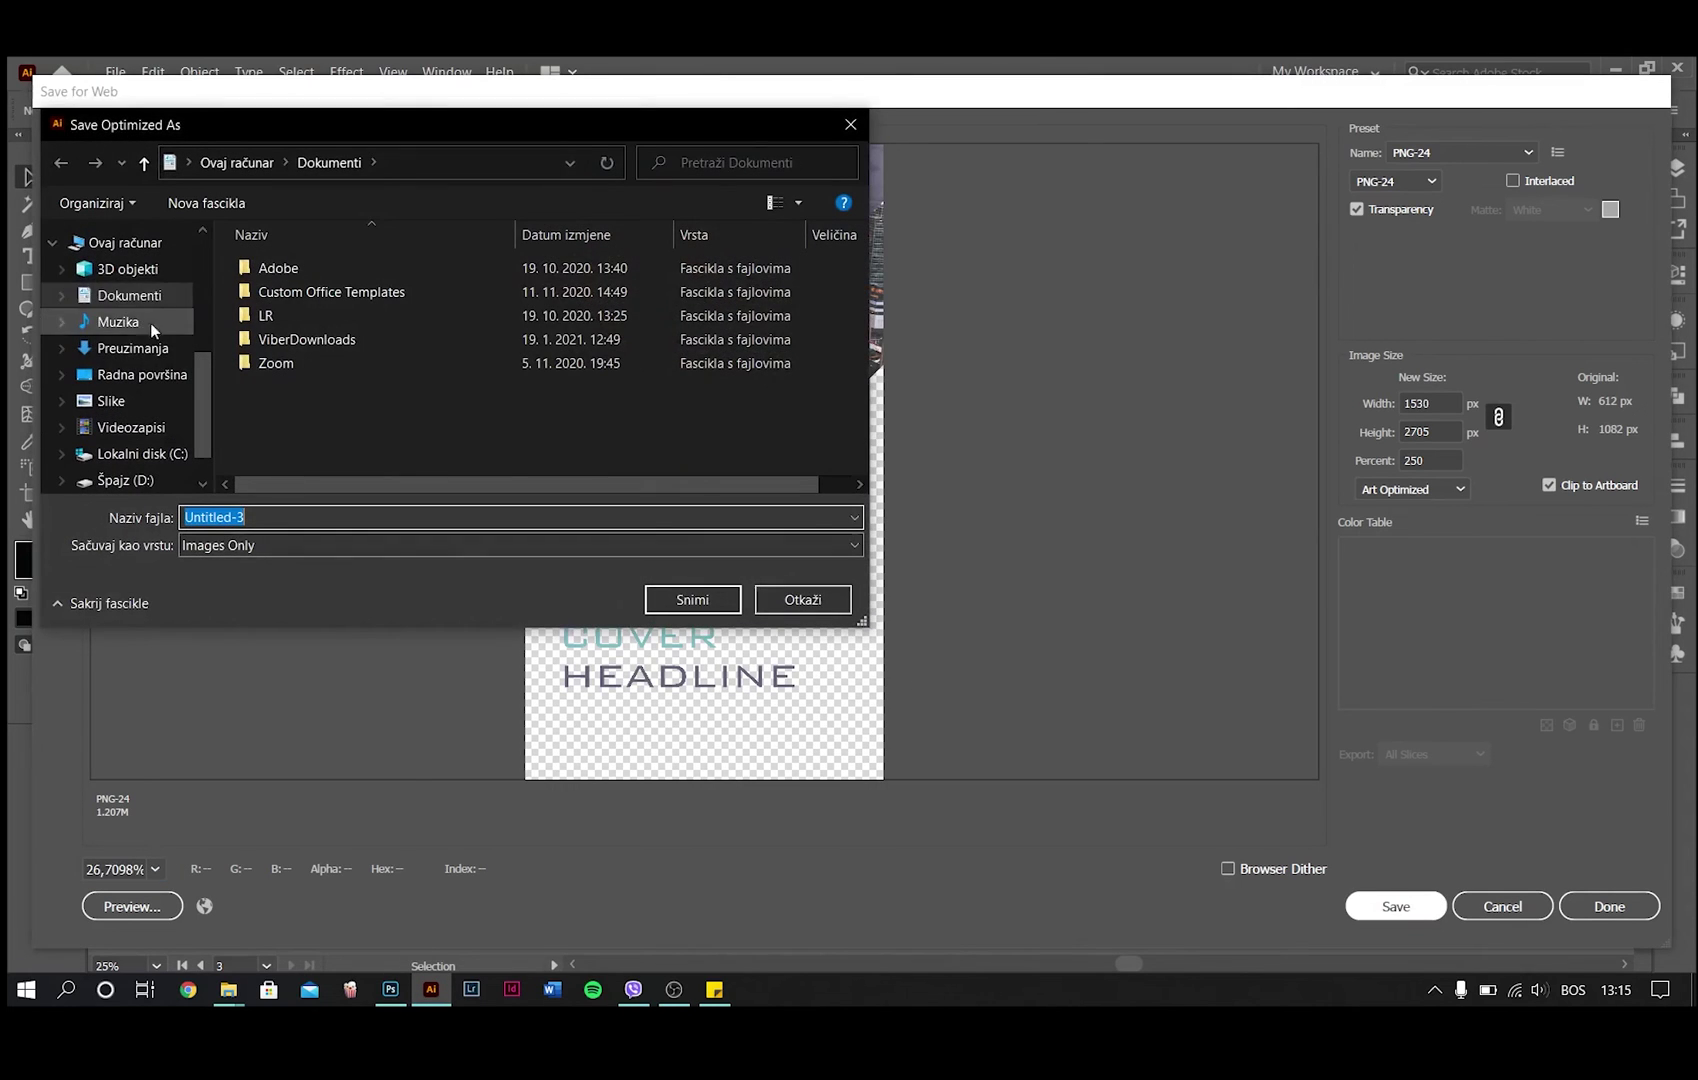
click(150, 374)
click(298, 513)
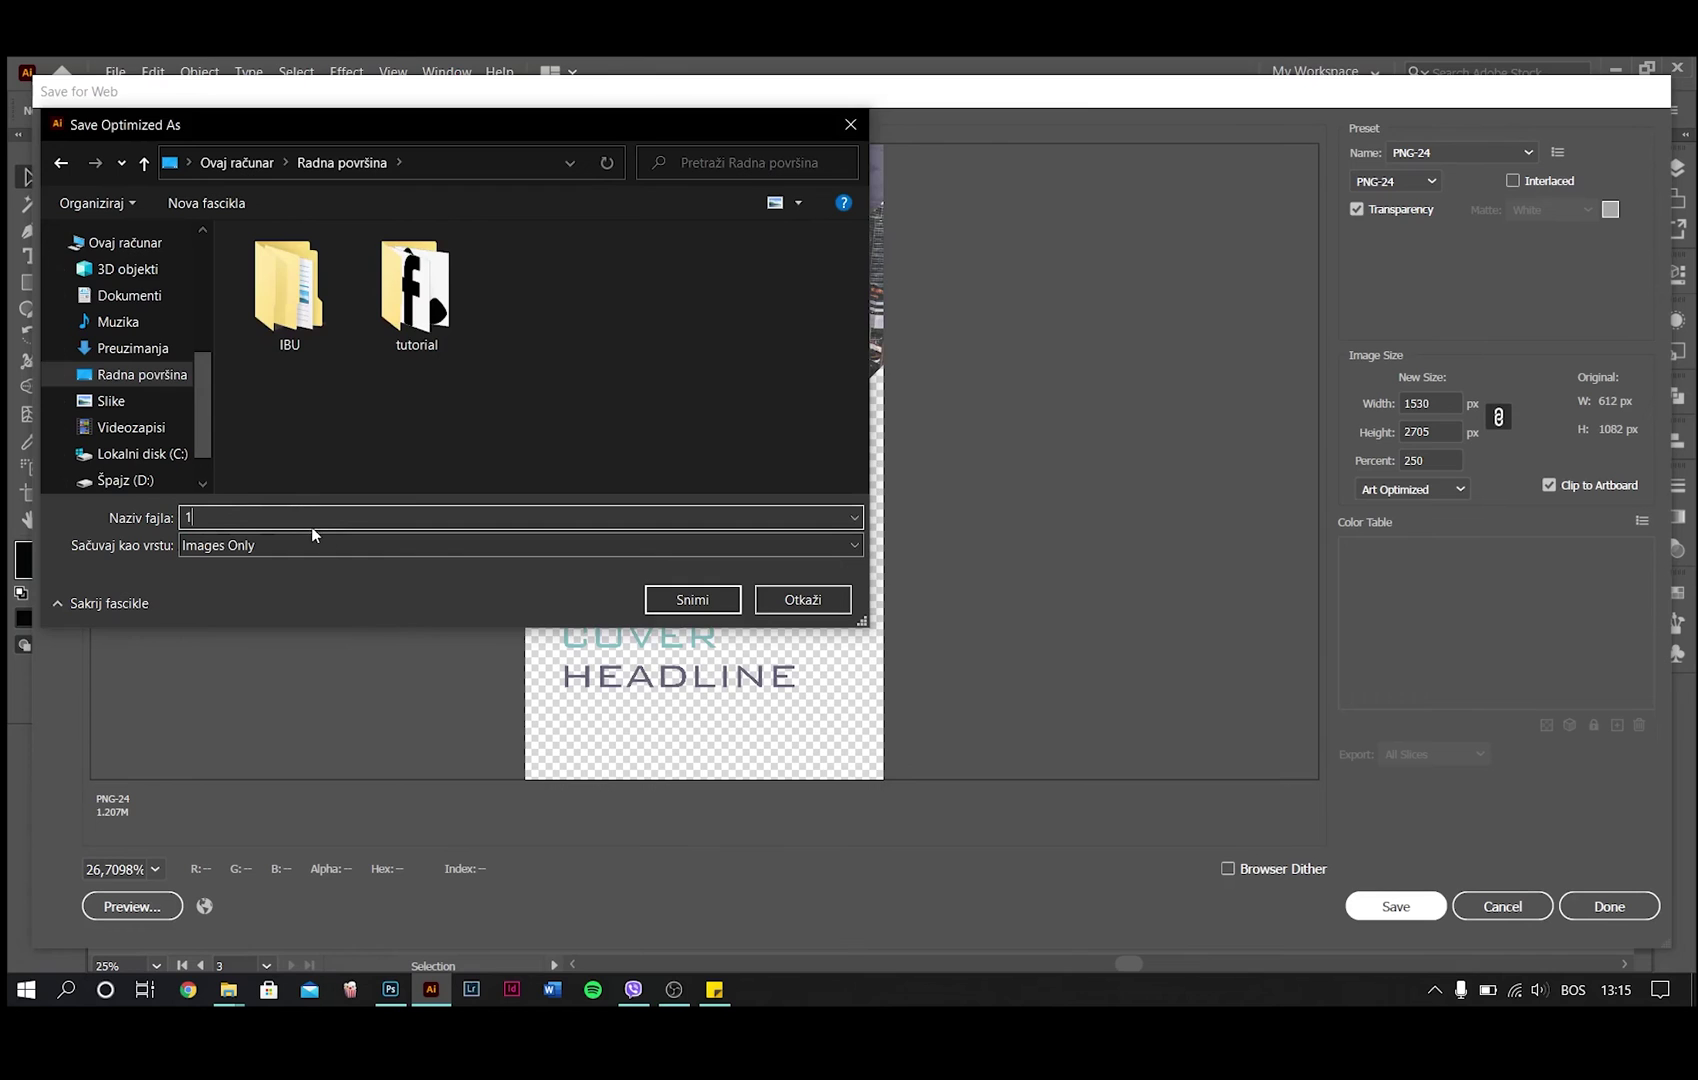
click(700, 605)
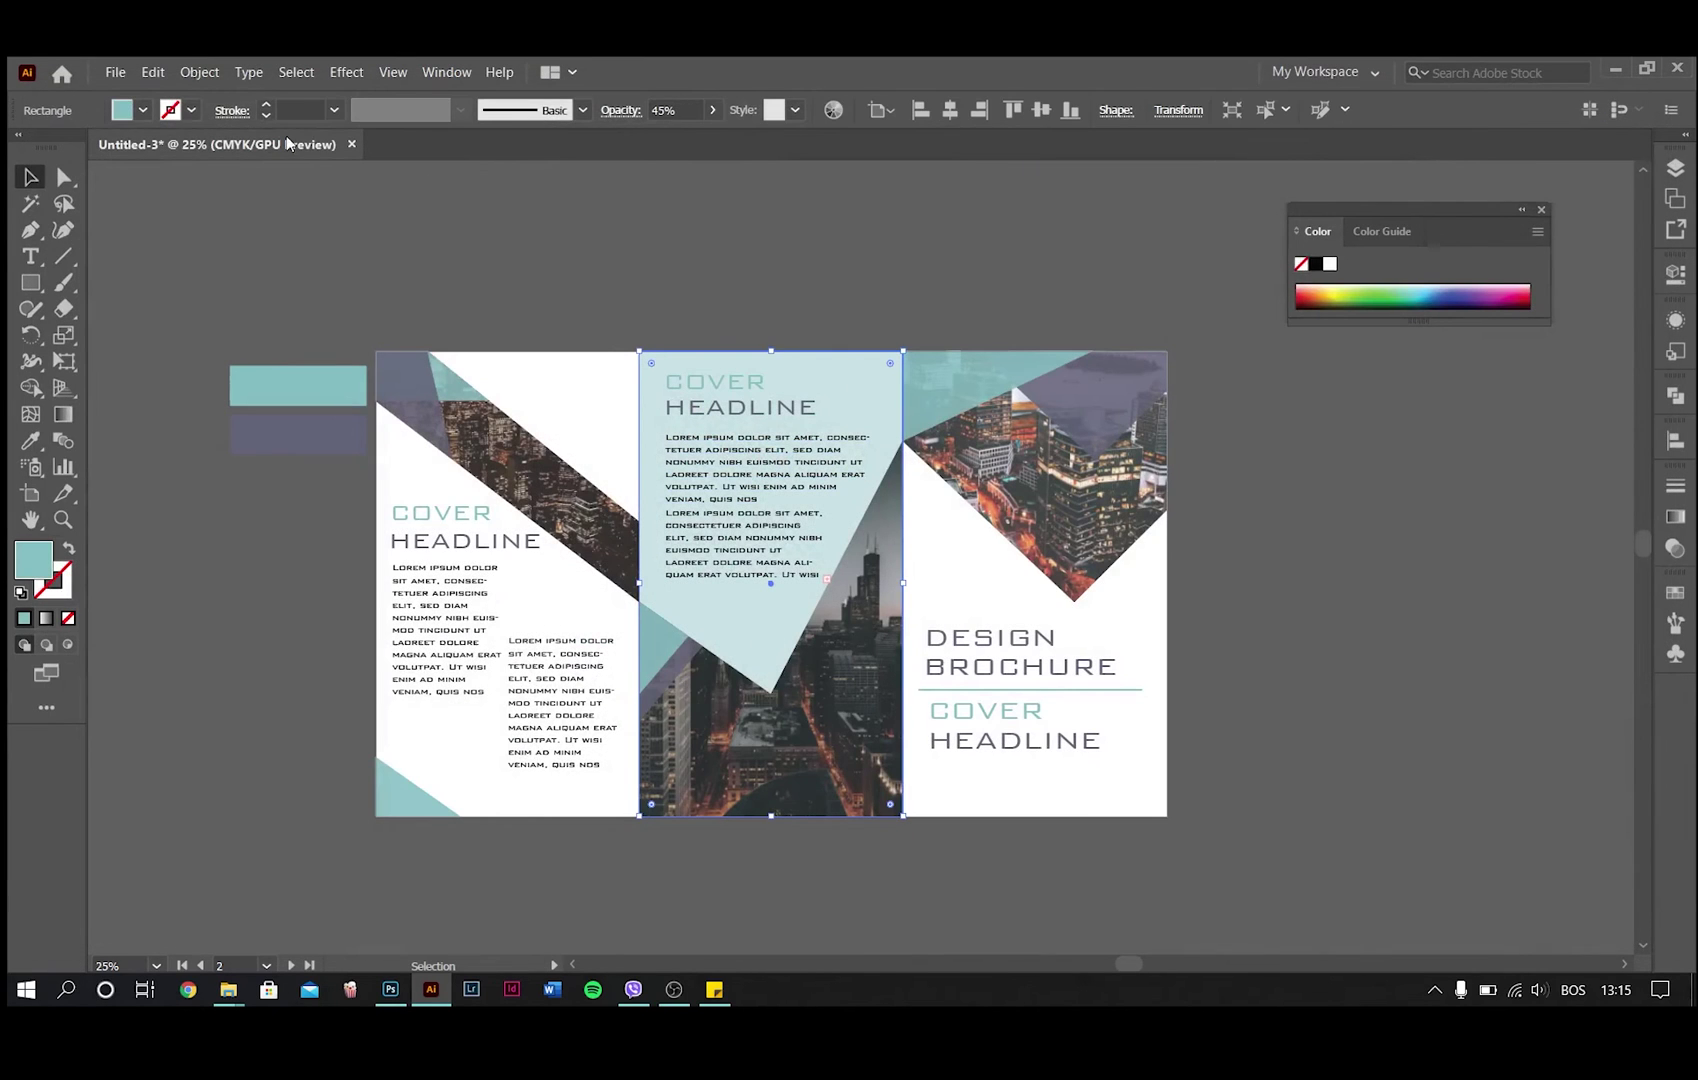
Step: Export the middle artboard for web as a PNG-24 at 250 percent, saving it on the Desktop as 2
click(115, 72)
mouse_move(318, 440)
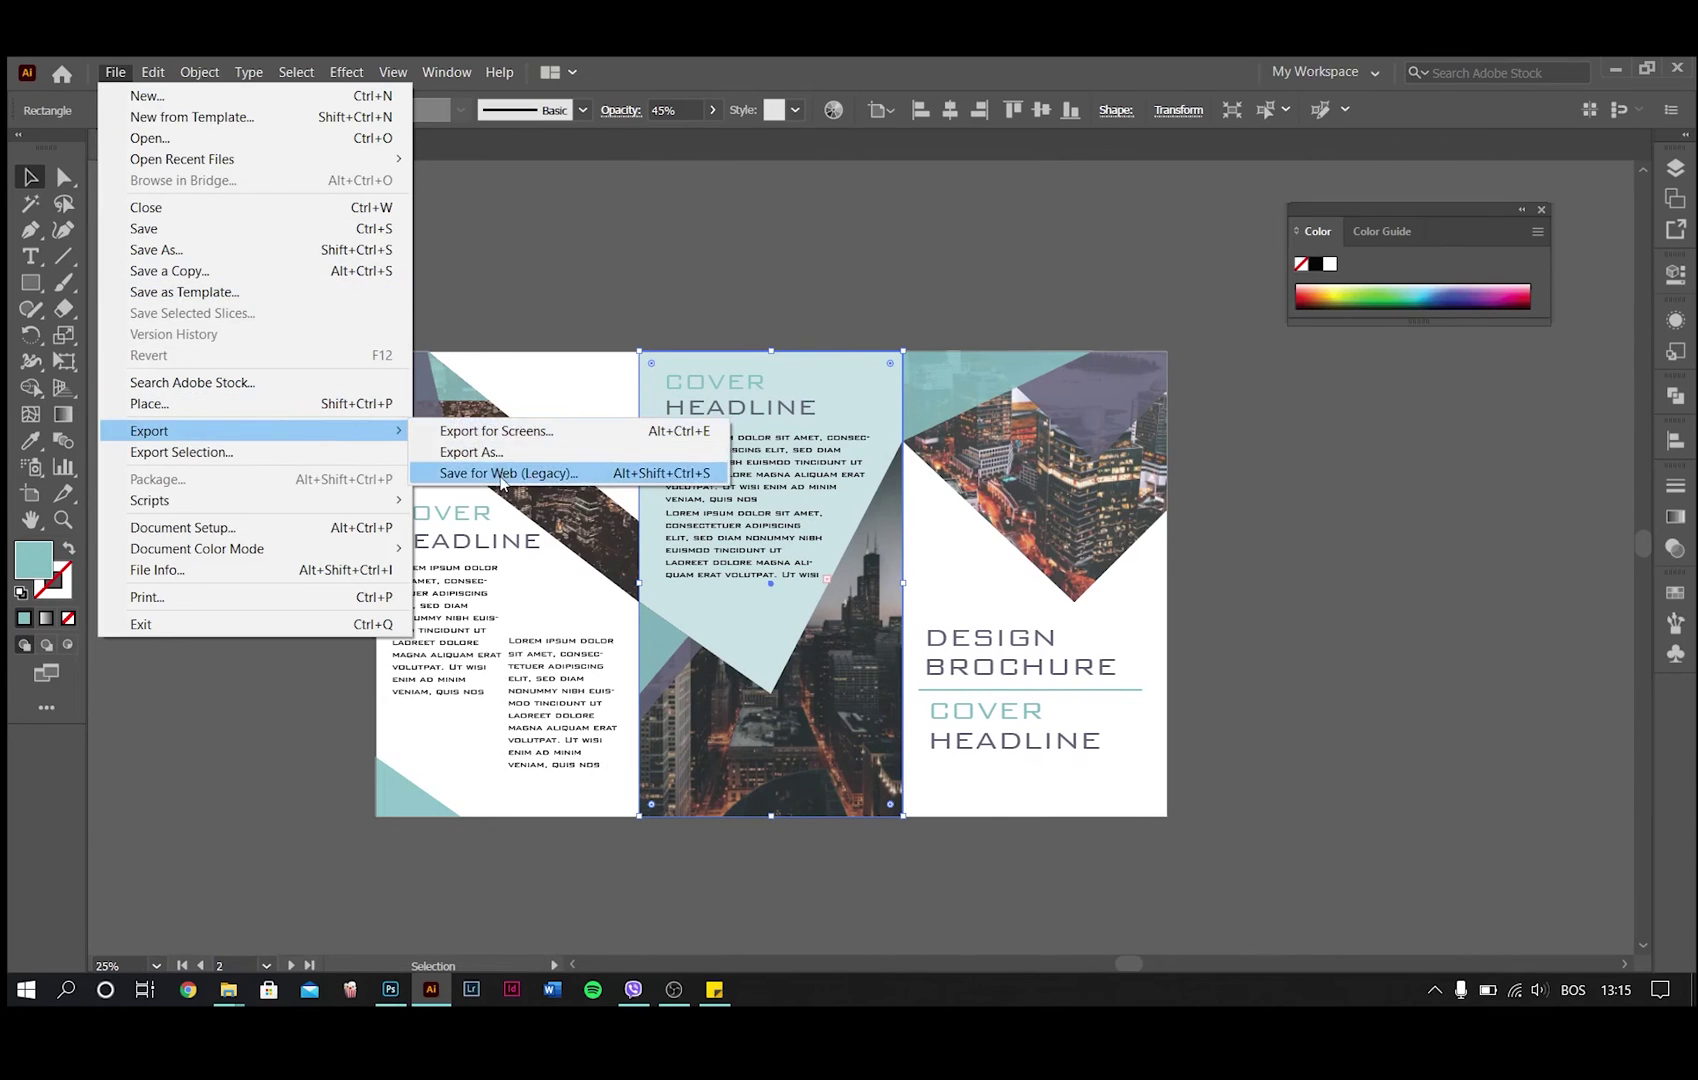
click(503, 474)
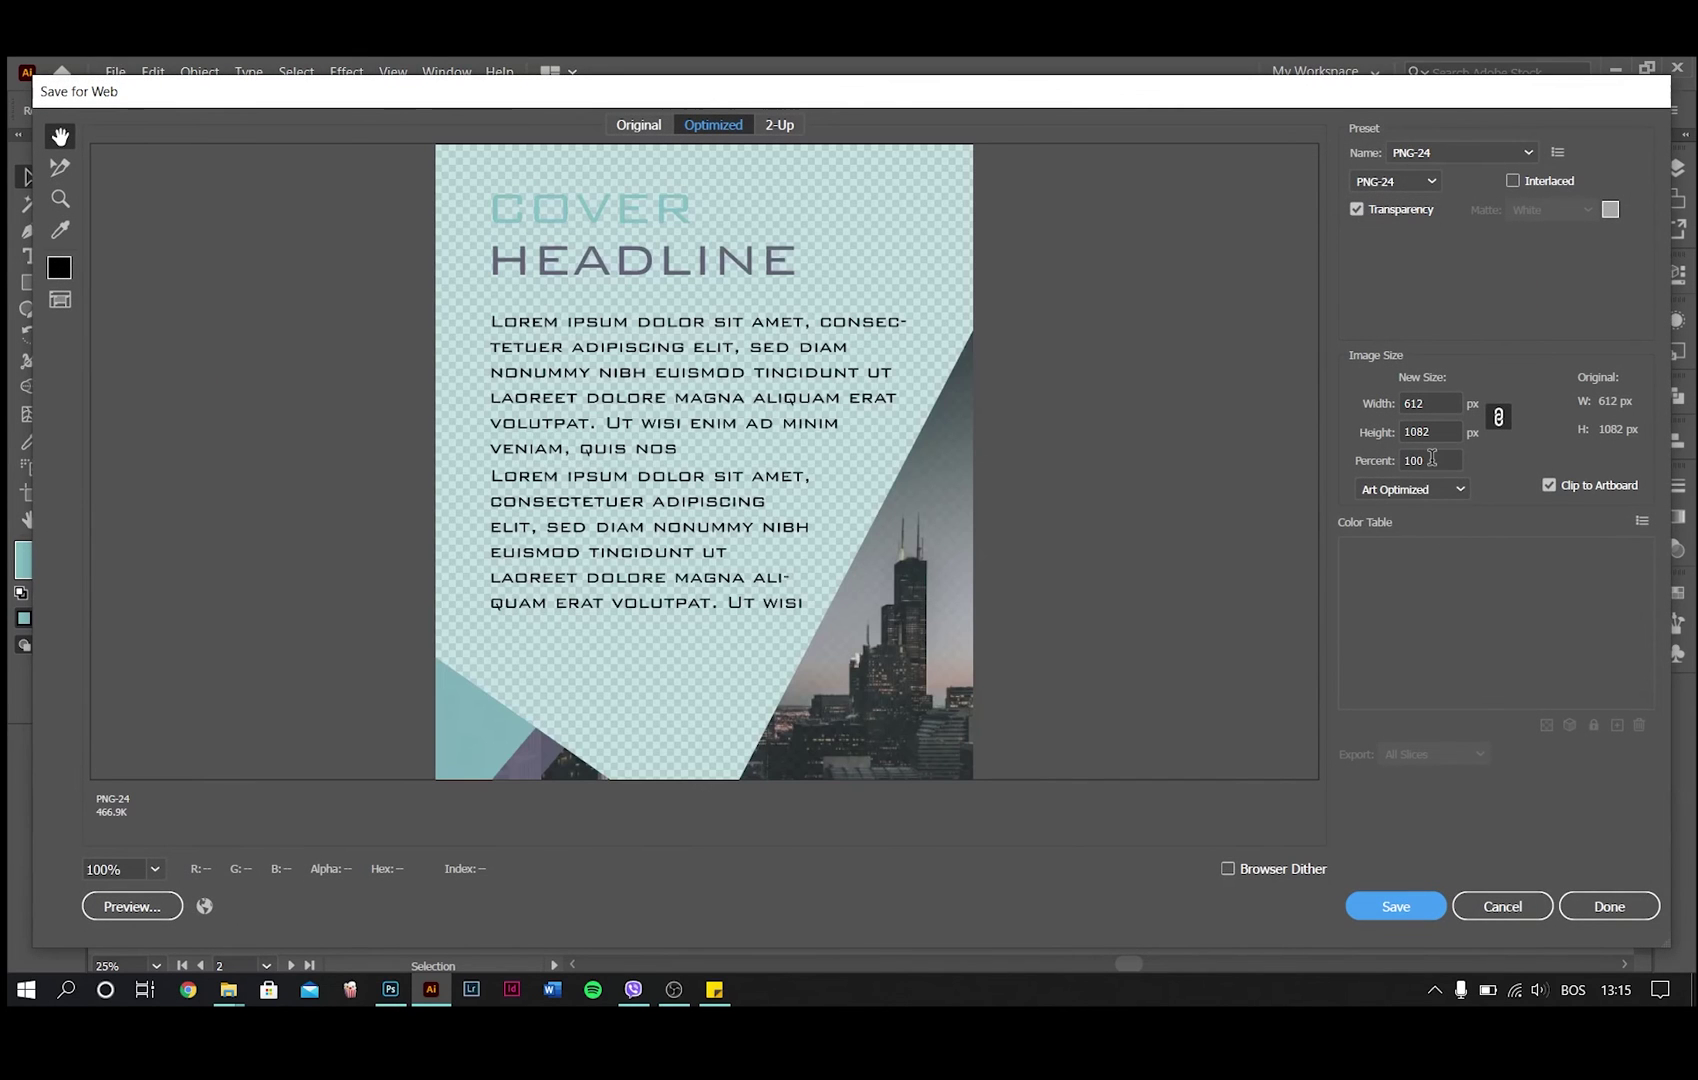
click(1432, 459)
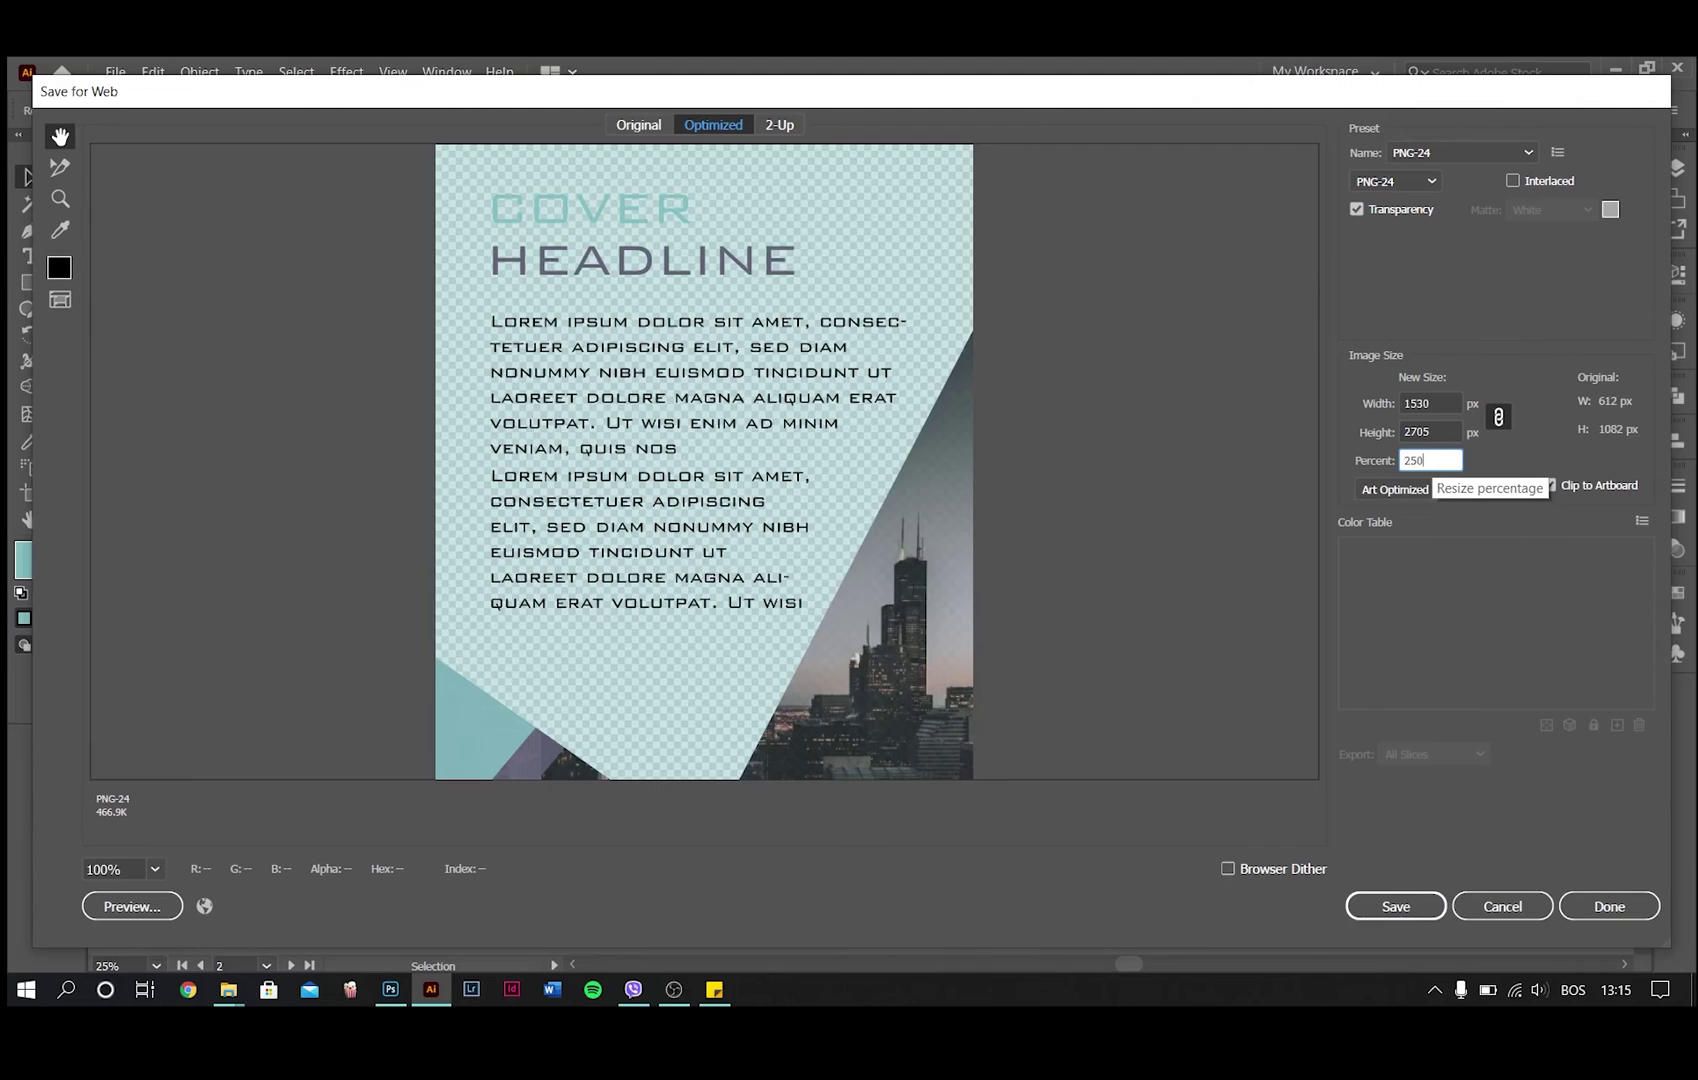
click(157, 868)
click(210, 842)
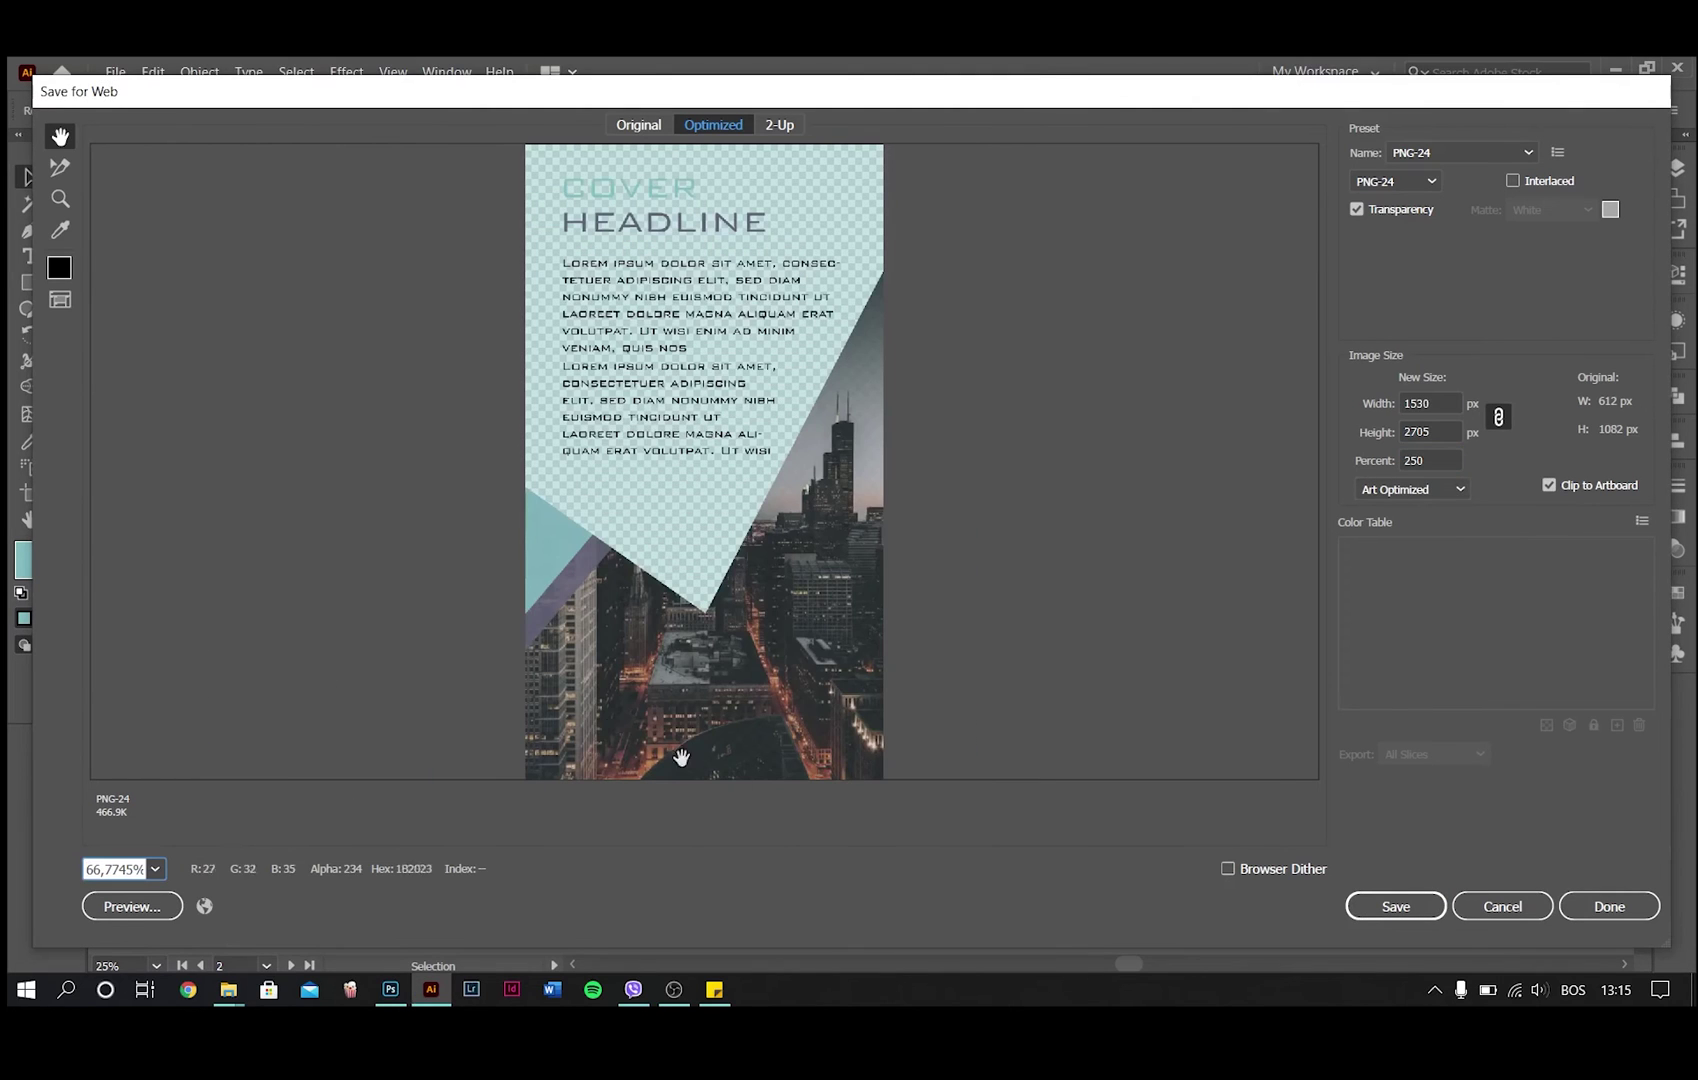
click(1410, 907)
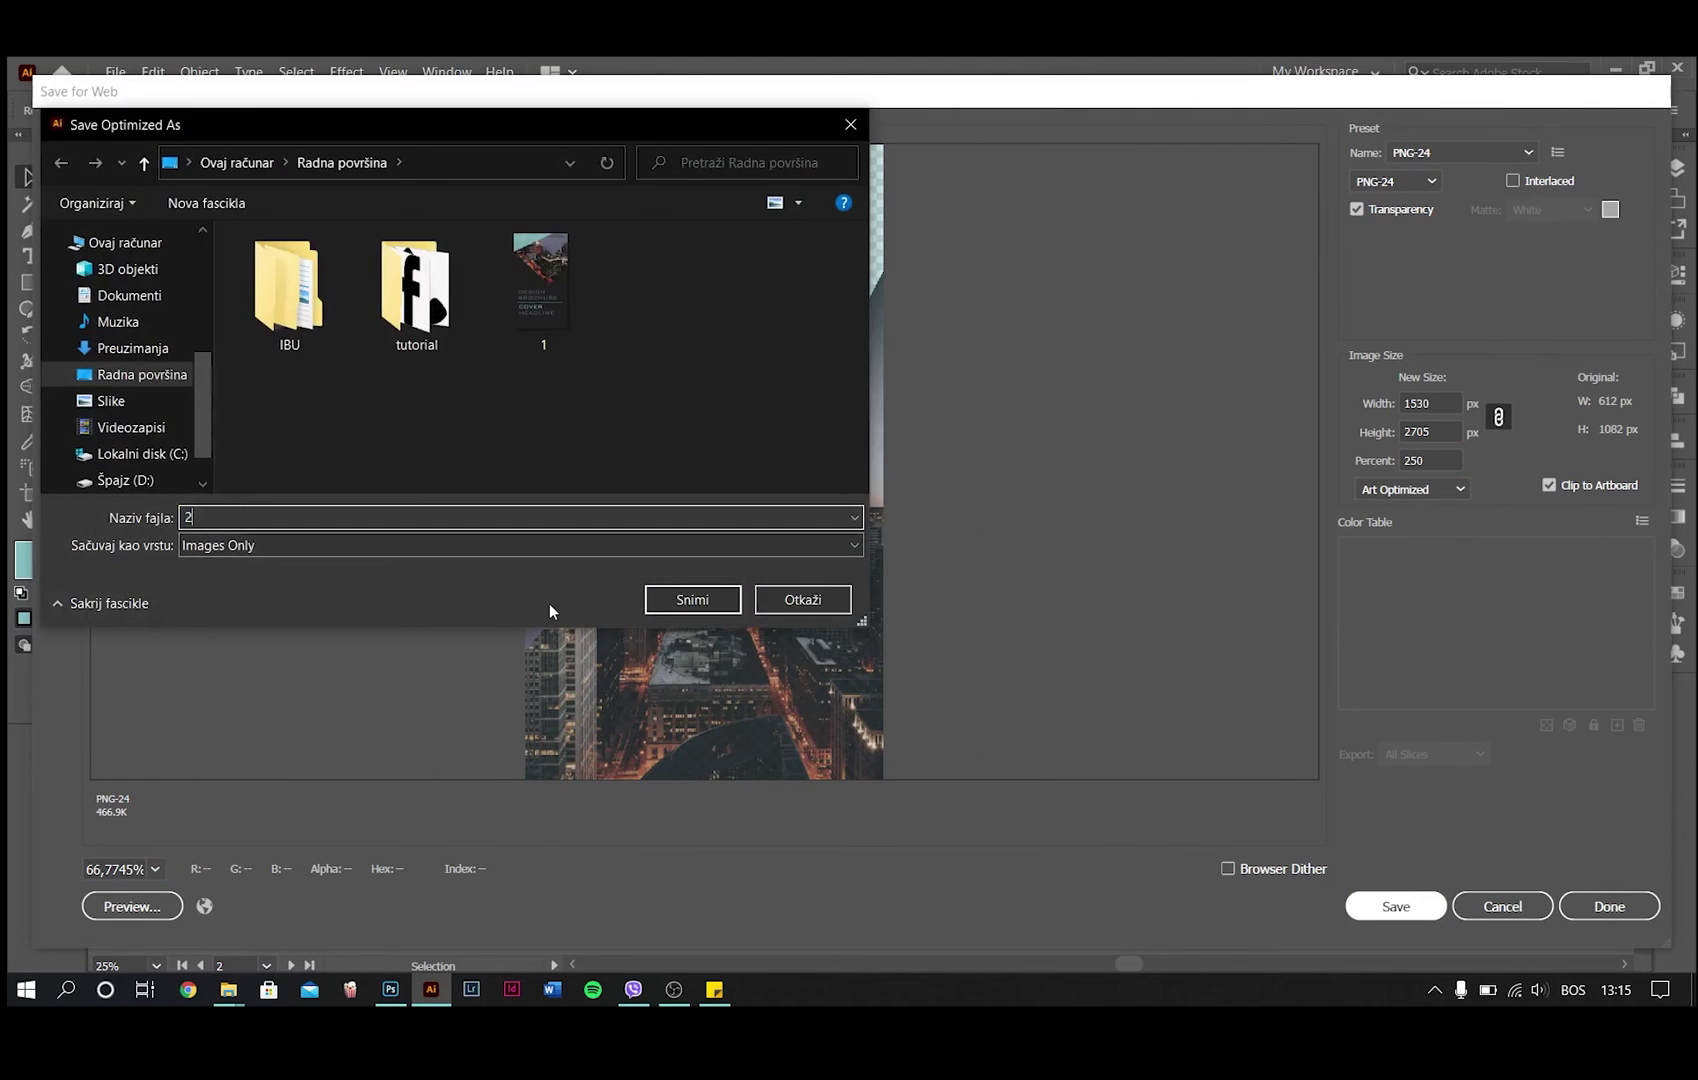
text(2)
click(728, 606)
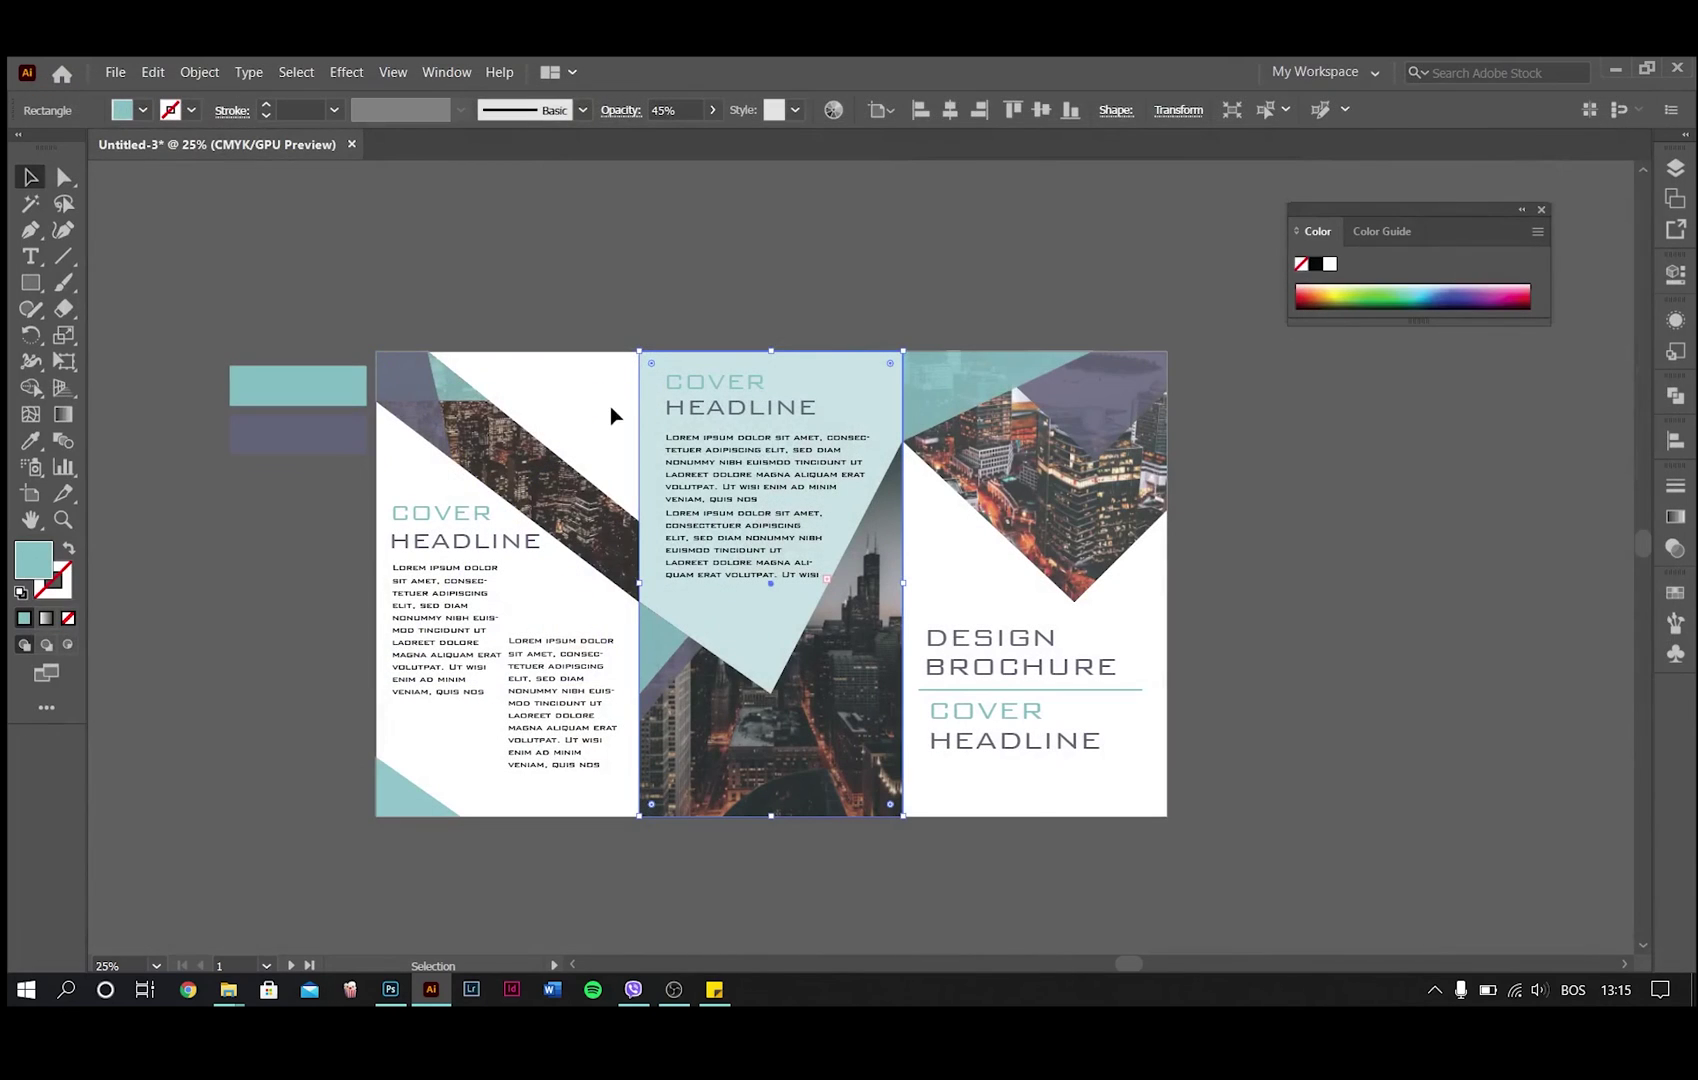
Step: Export the first artboard, with the diagonal photo band, for web as a PNG-24 at 250 percent, saving it on the Desktop as 3
click(115, 71)
click(532, 478)
click(1444, 490)
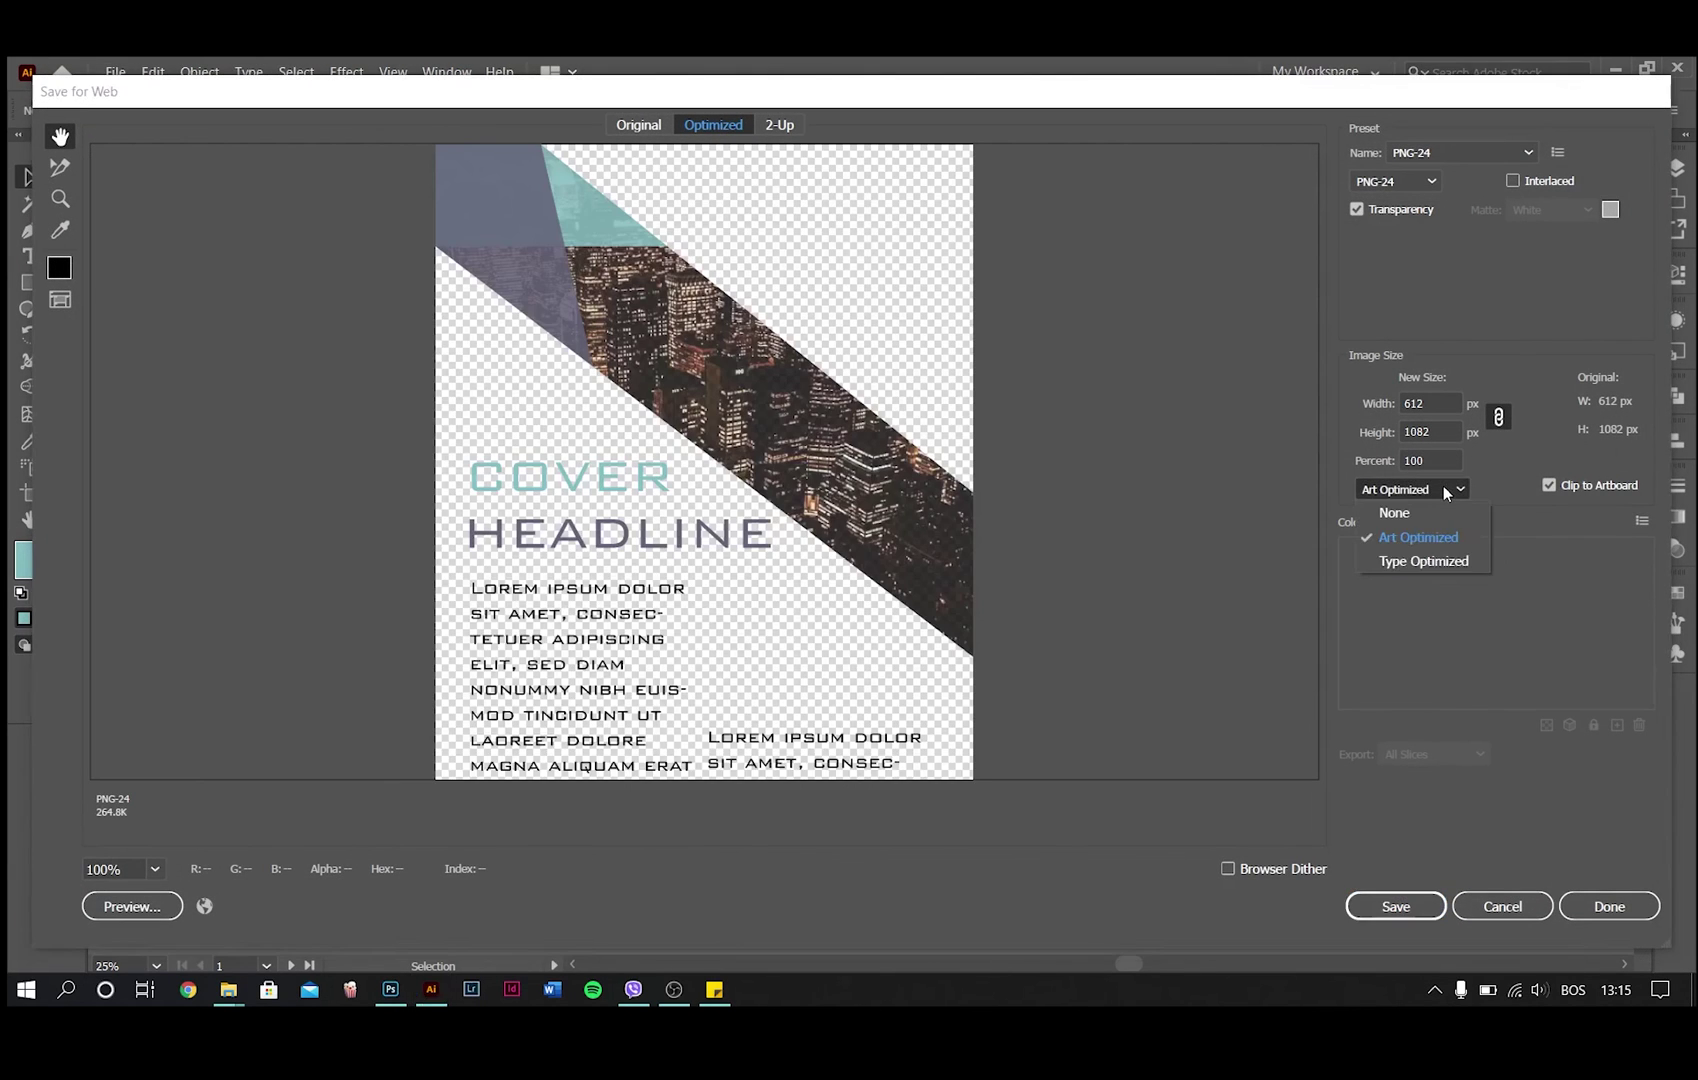
click(1444, 489)
click(1436, 461)
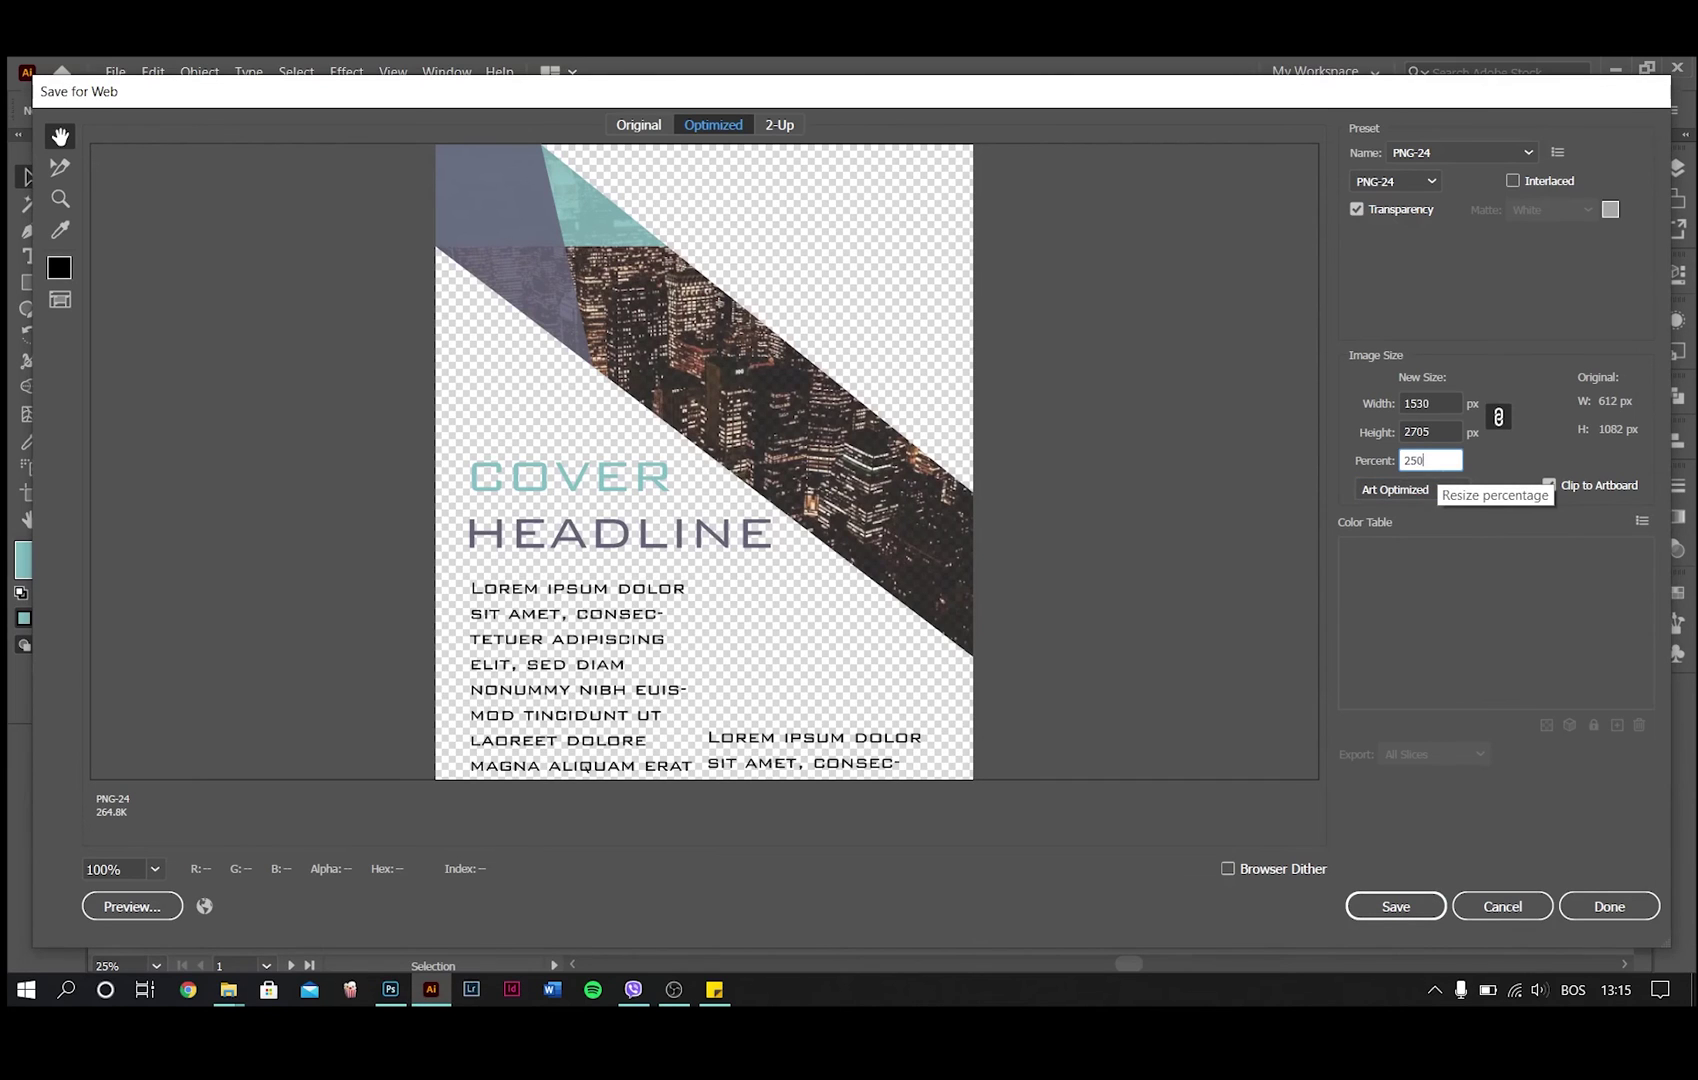
click(155, 870)
click(200, 845)
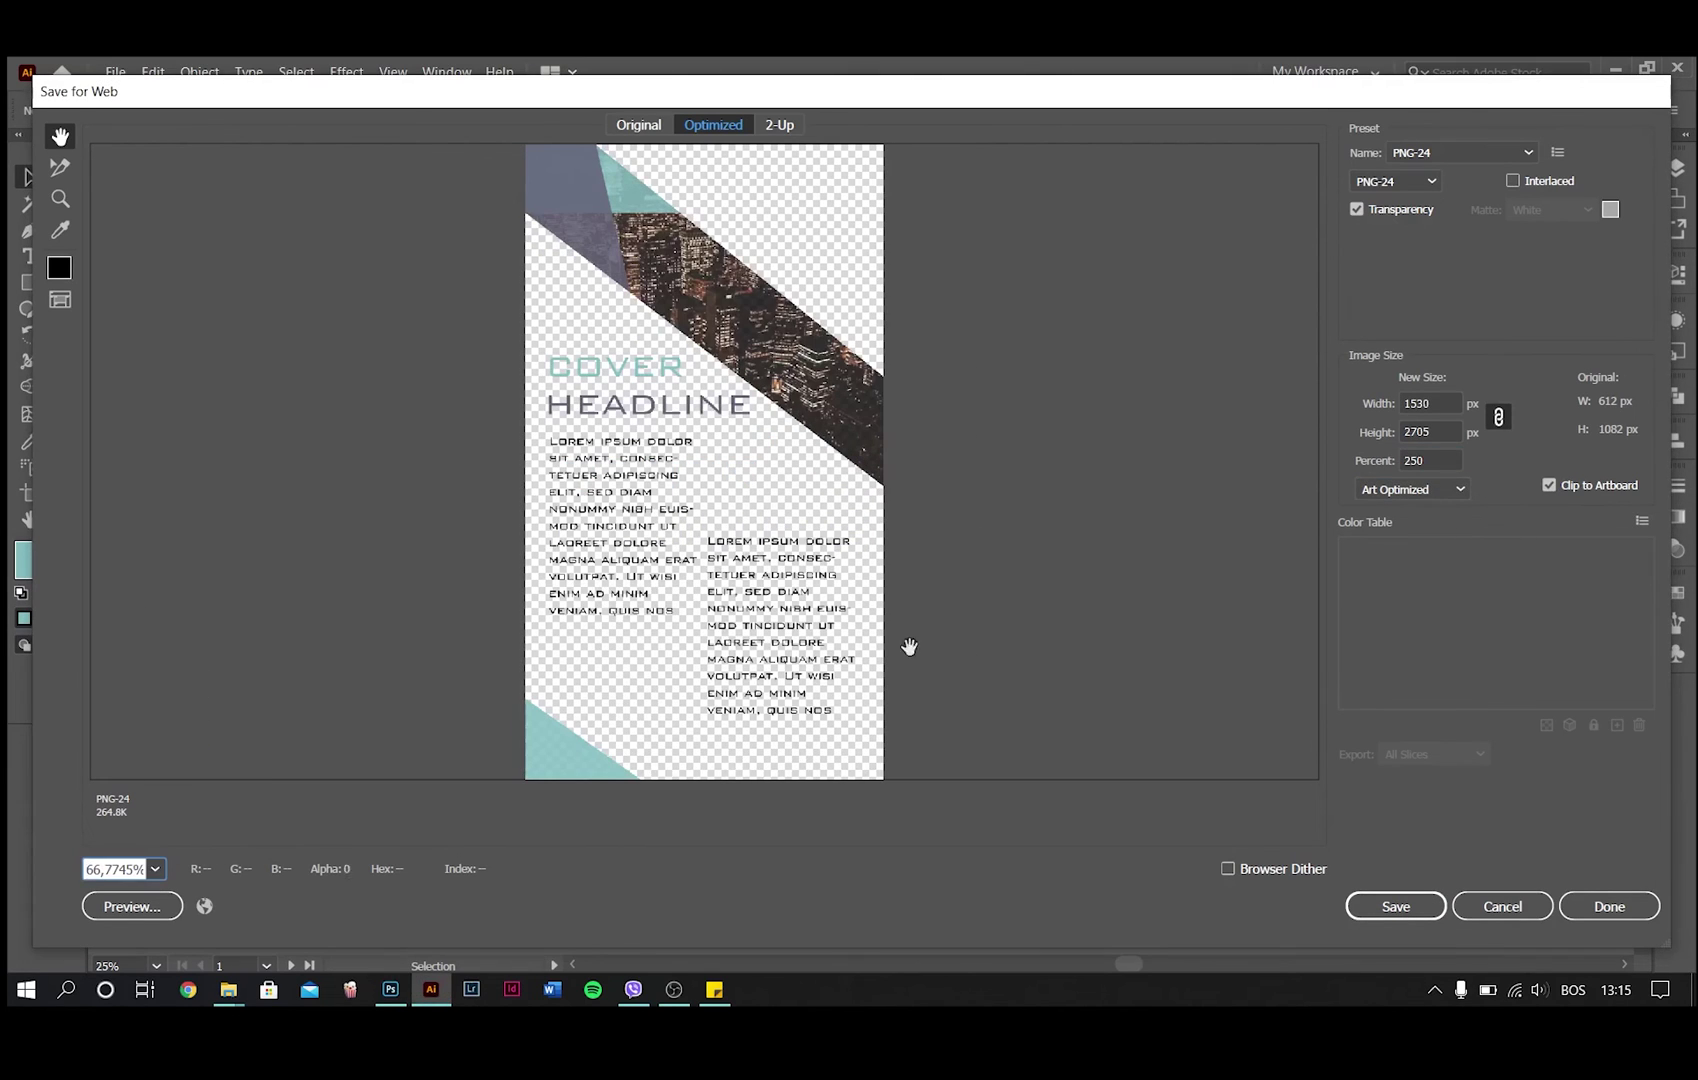
click(1396, 907)
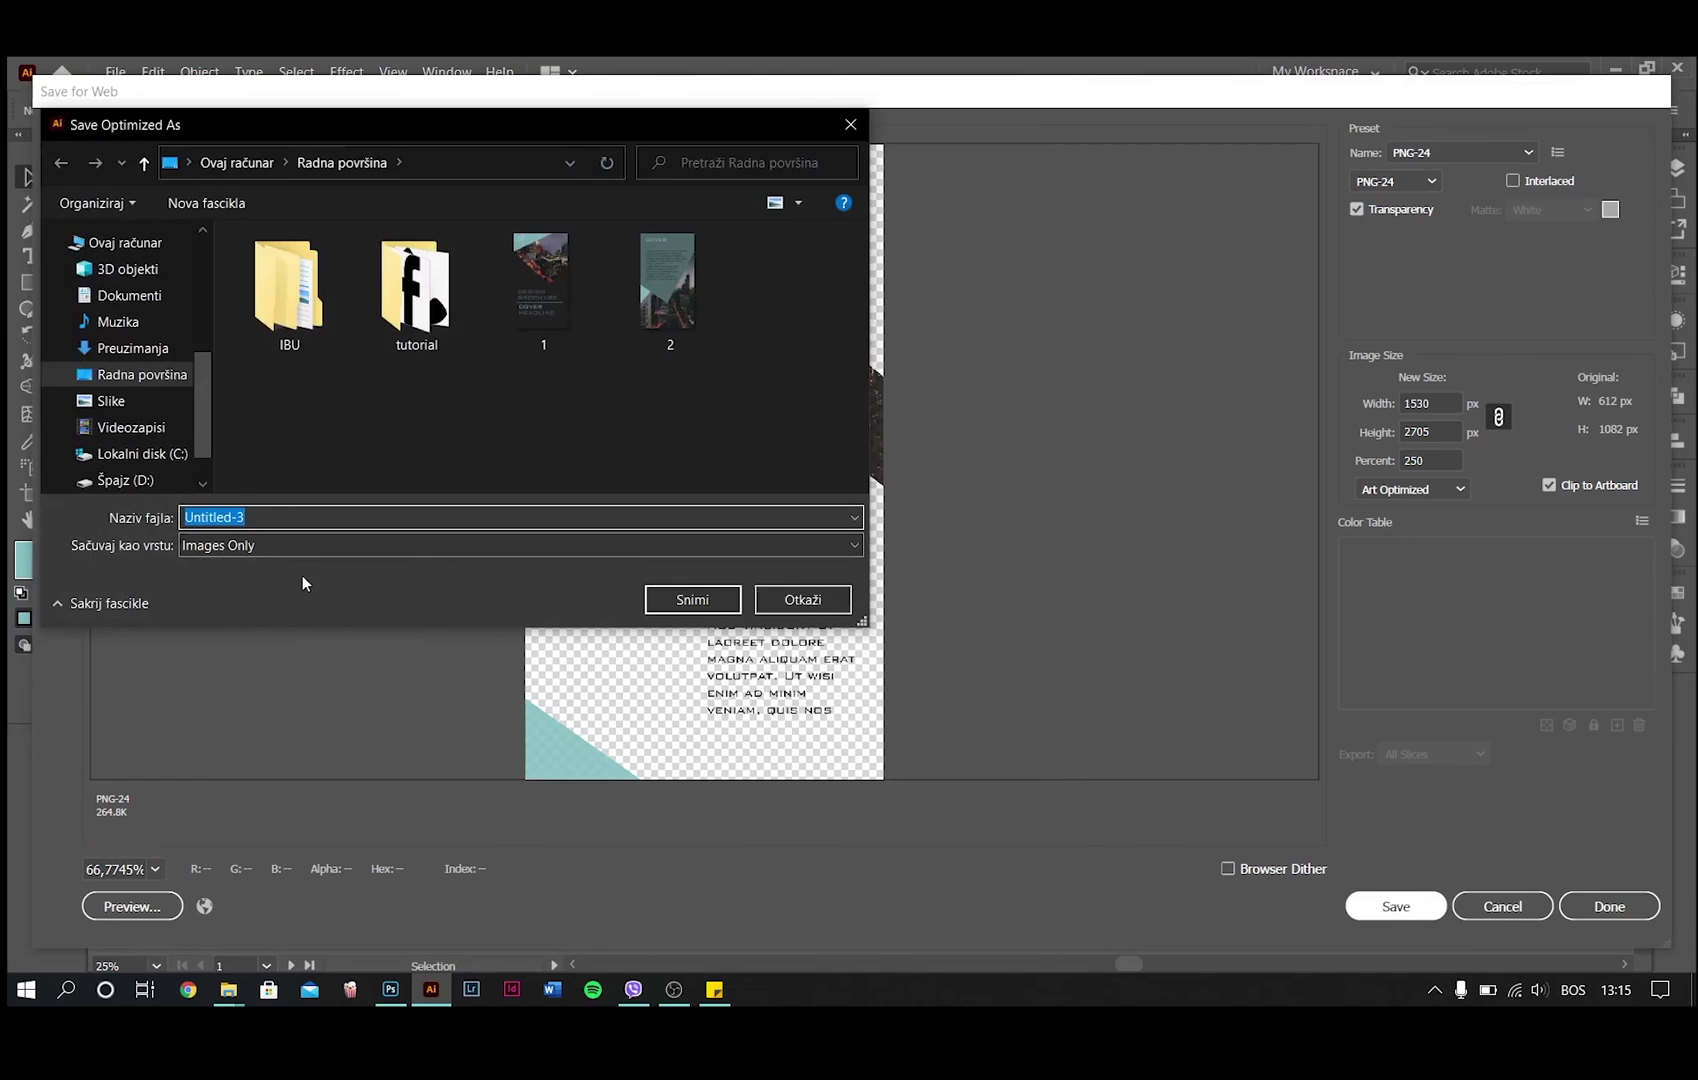
click(668, 601)
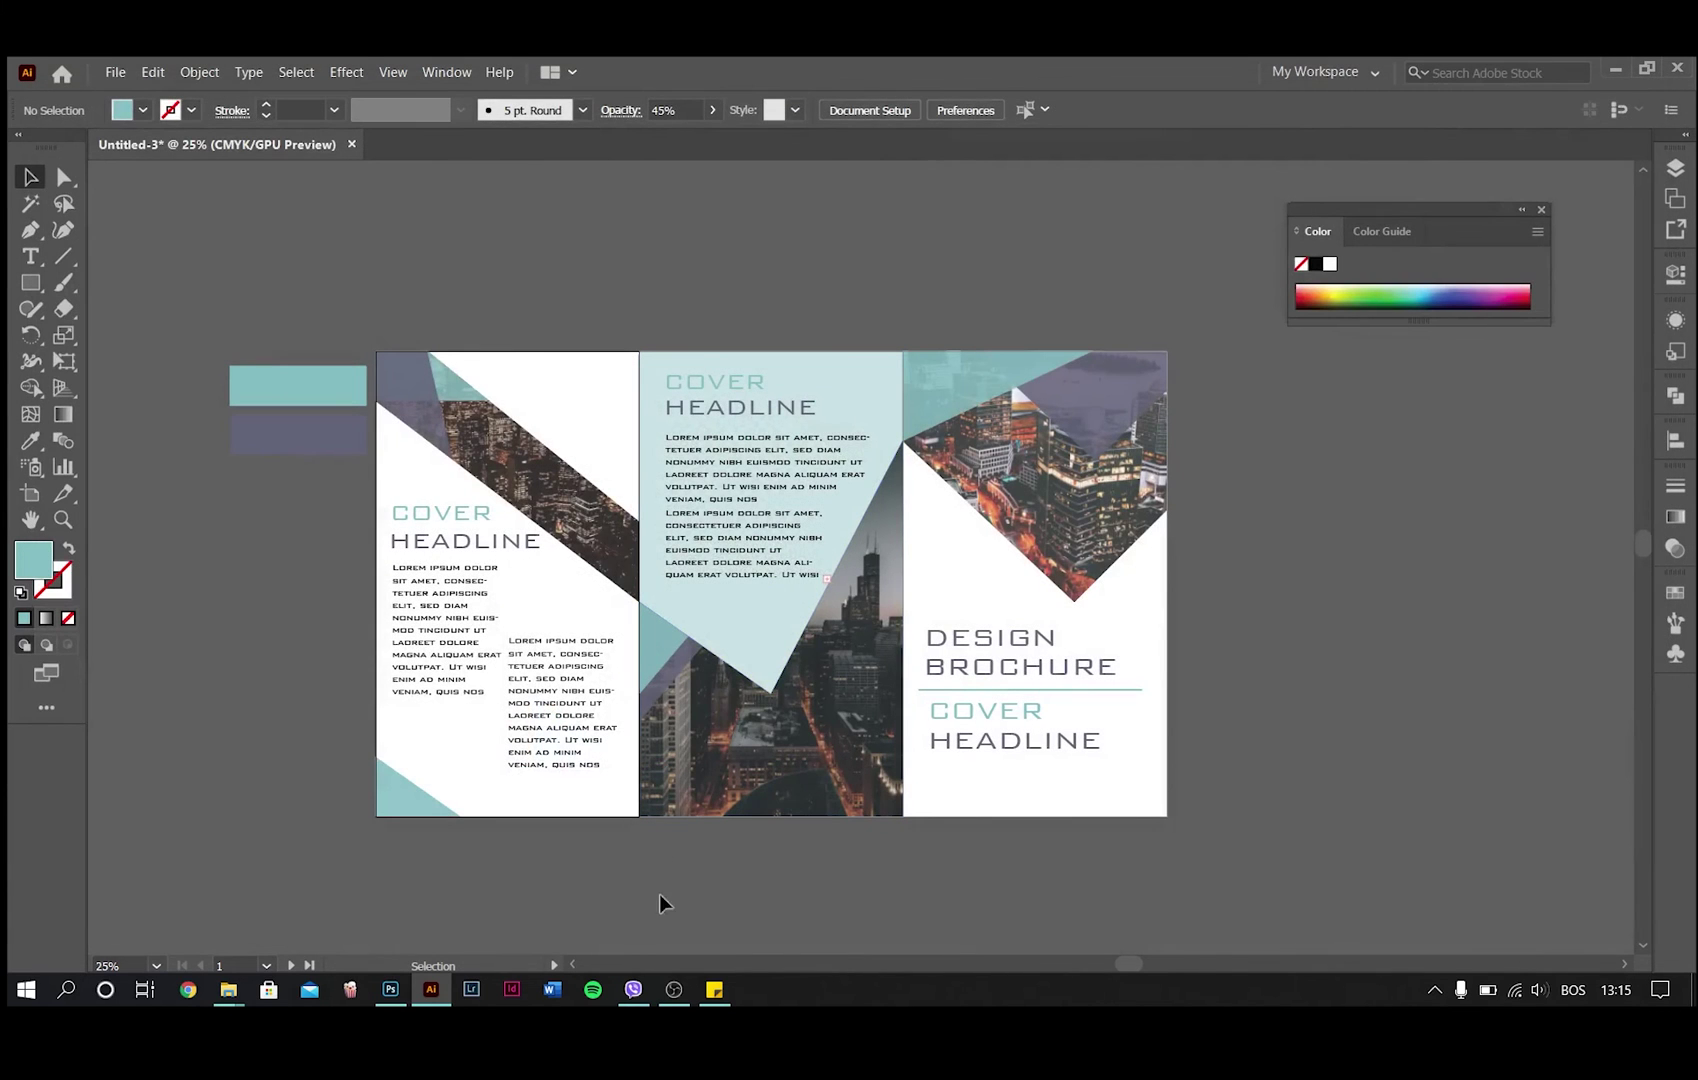
Step: Switch to Photoshop and bring up the layers of Z_Fold_Flyer_Mockup_1.psd
click(393, 992)
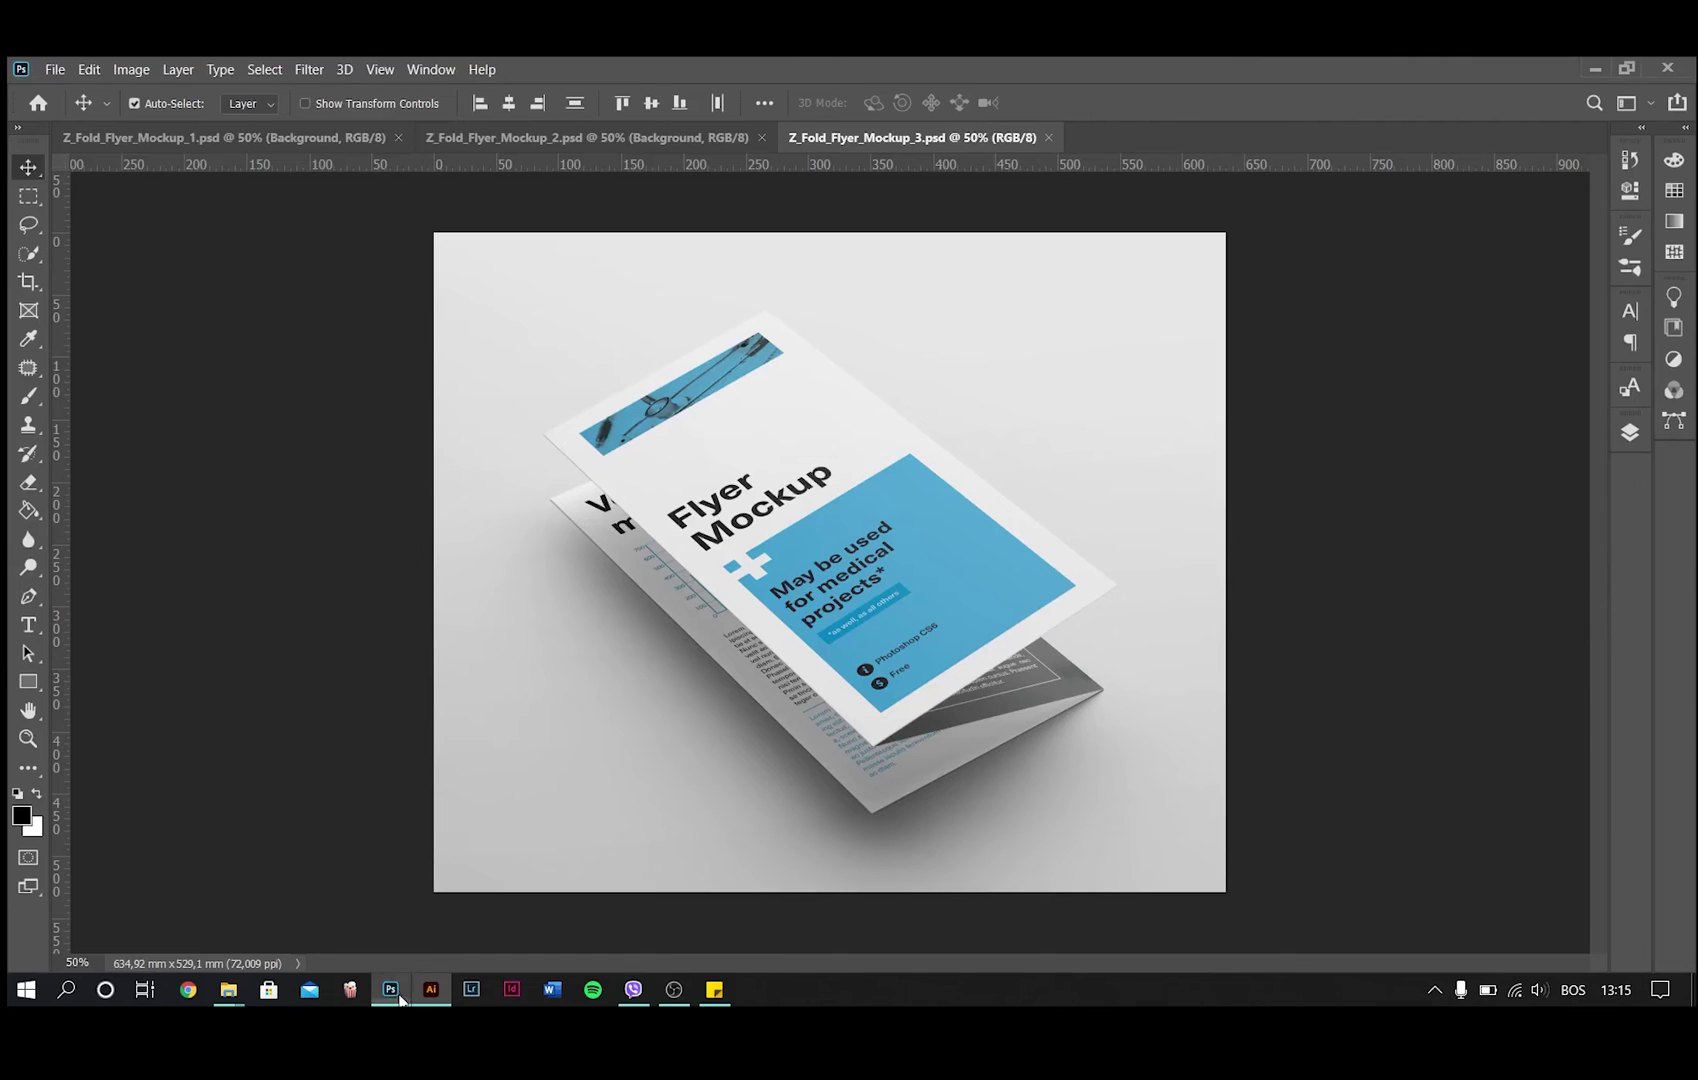
click(225, 140)
key(ctrl)
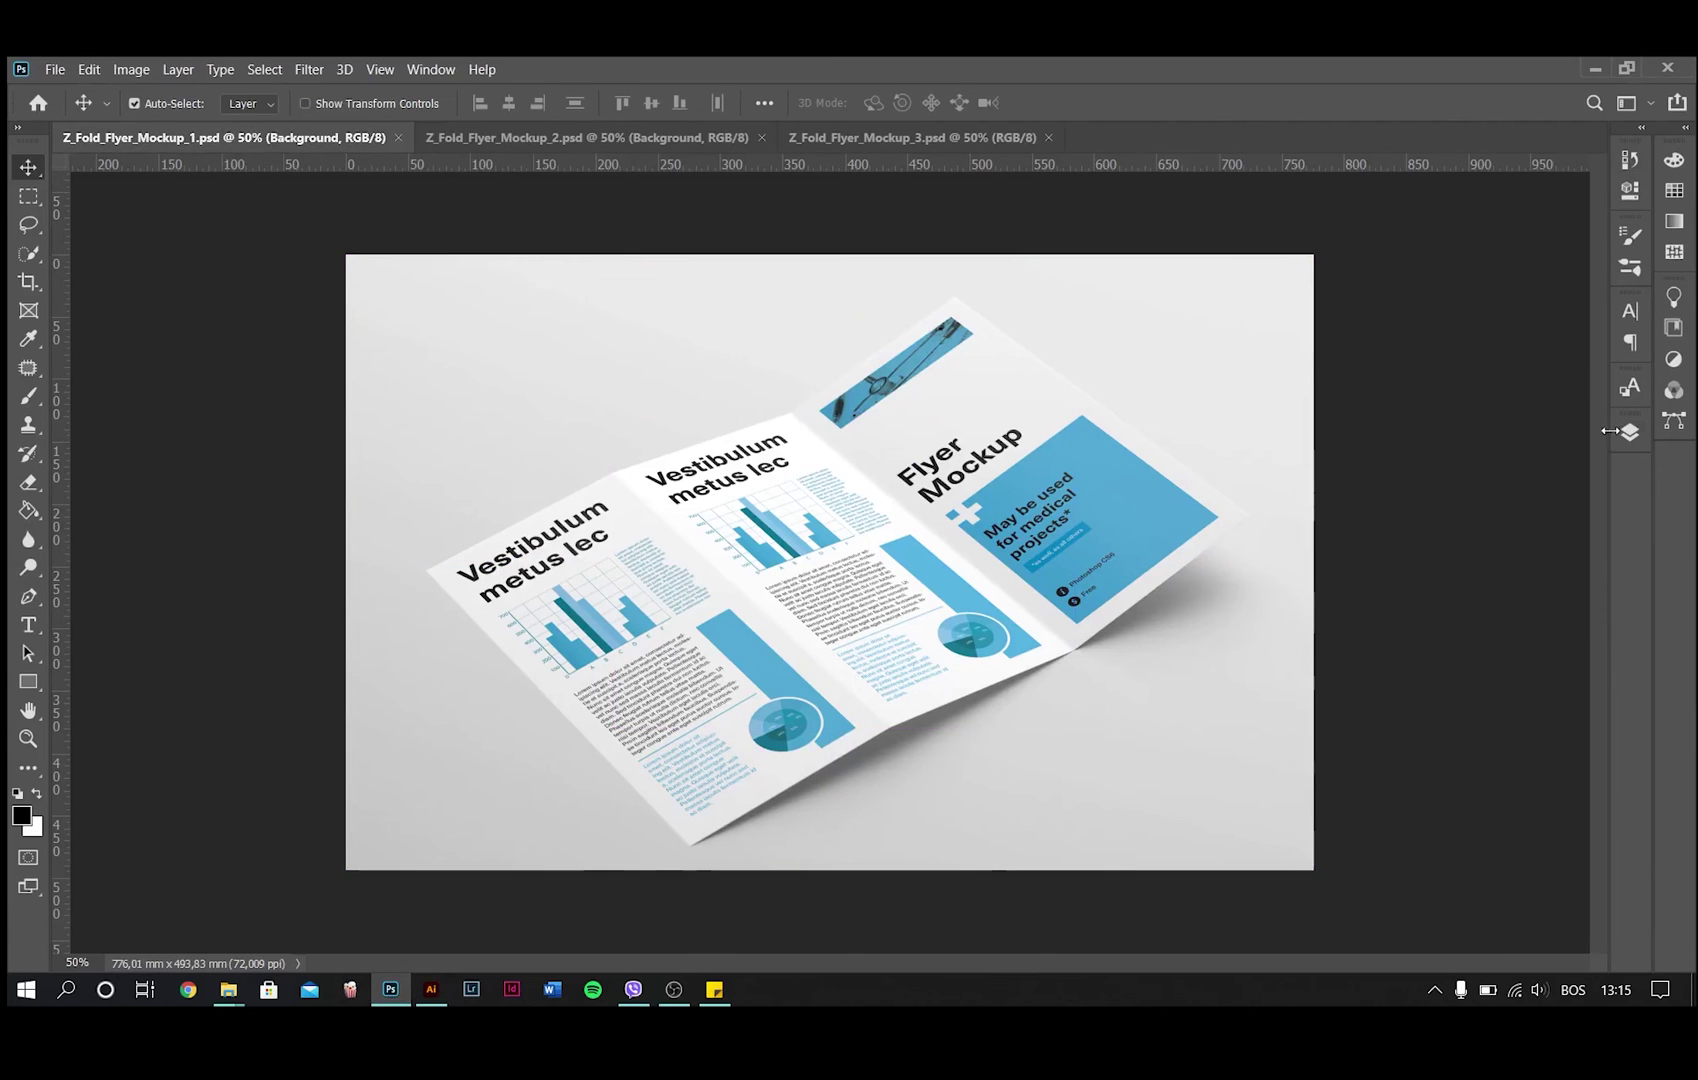
click(1627, 434)
Step: Open the Page_1 copy smart object of the flyer's front page and delete its placeholder artwork layer
click(1086, 516)
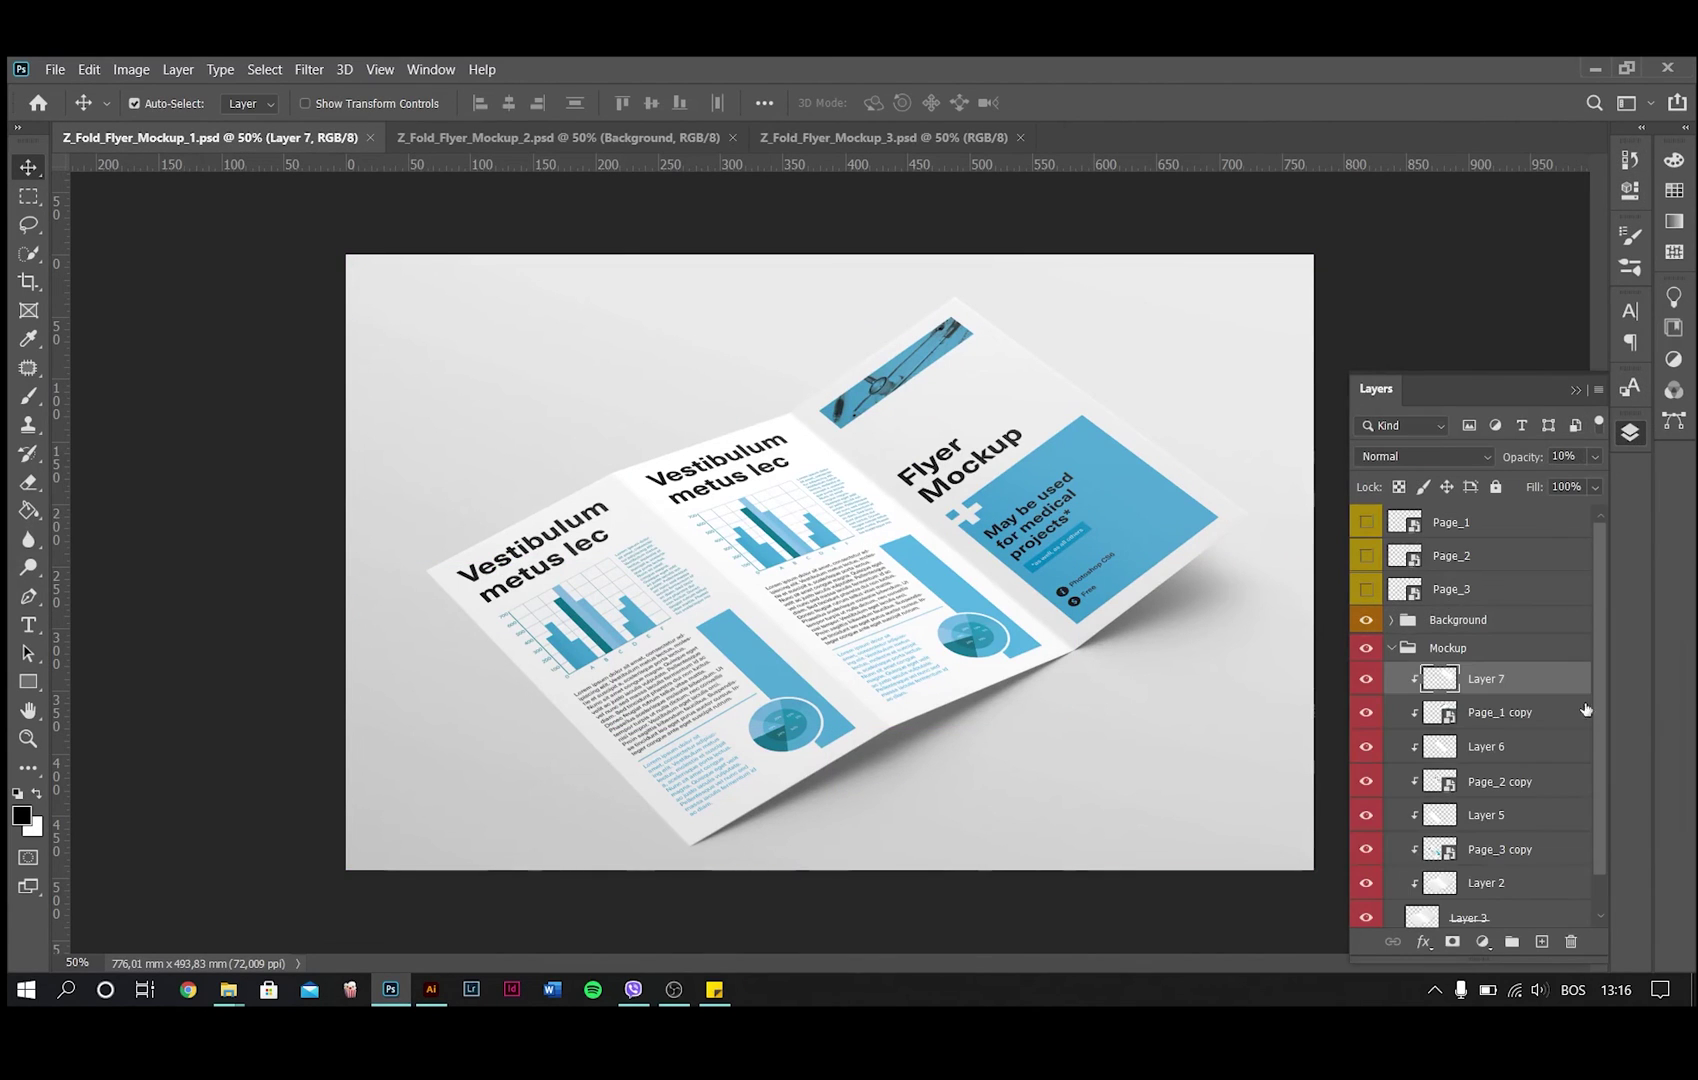
double_click(1436, 714)
drag(749, 537, 866, 535)
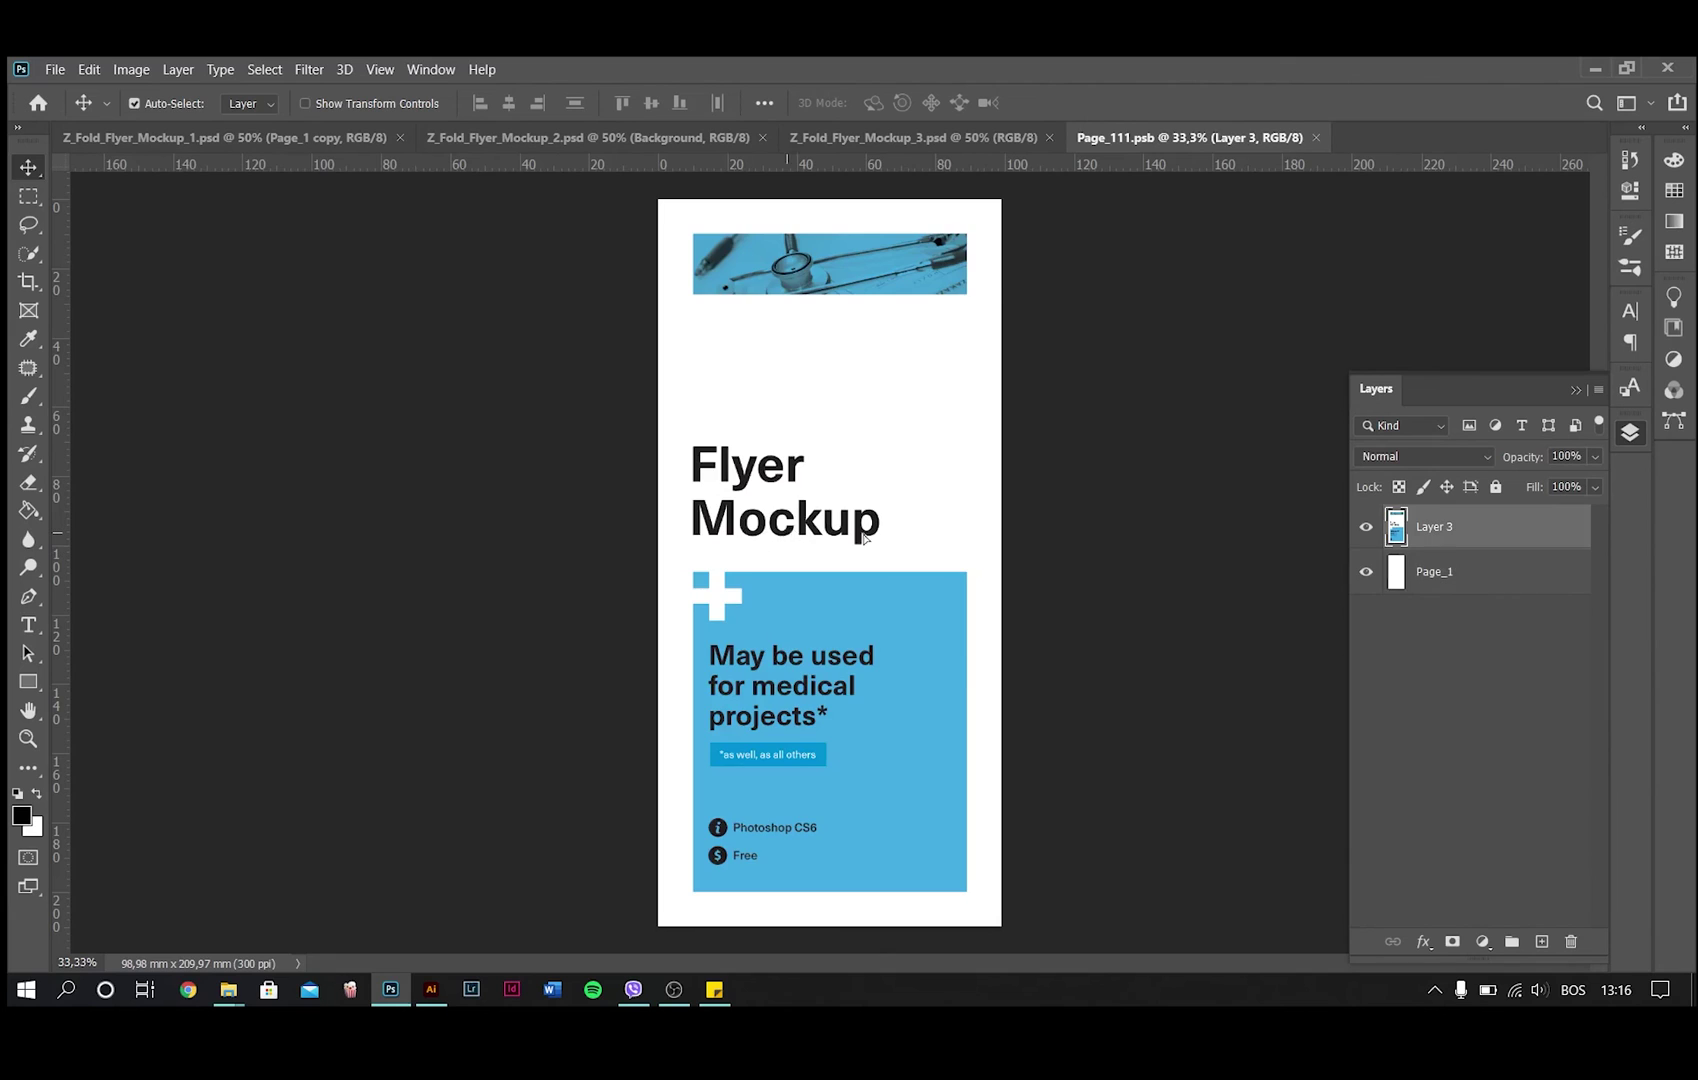
key(Delete)
Step: Open the exported brochure images 1, 2 and 3 from the Desktop together
click(55, 69)
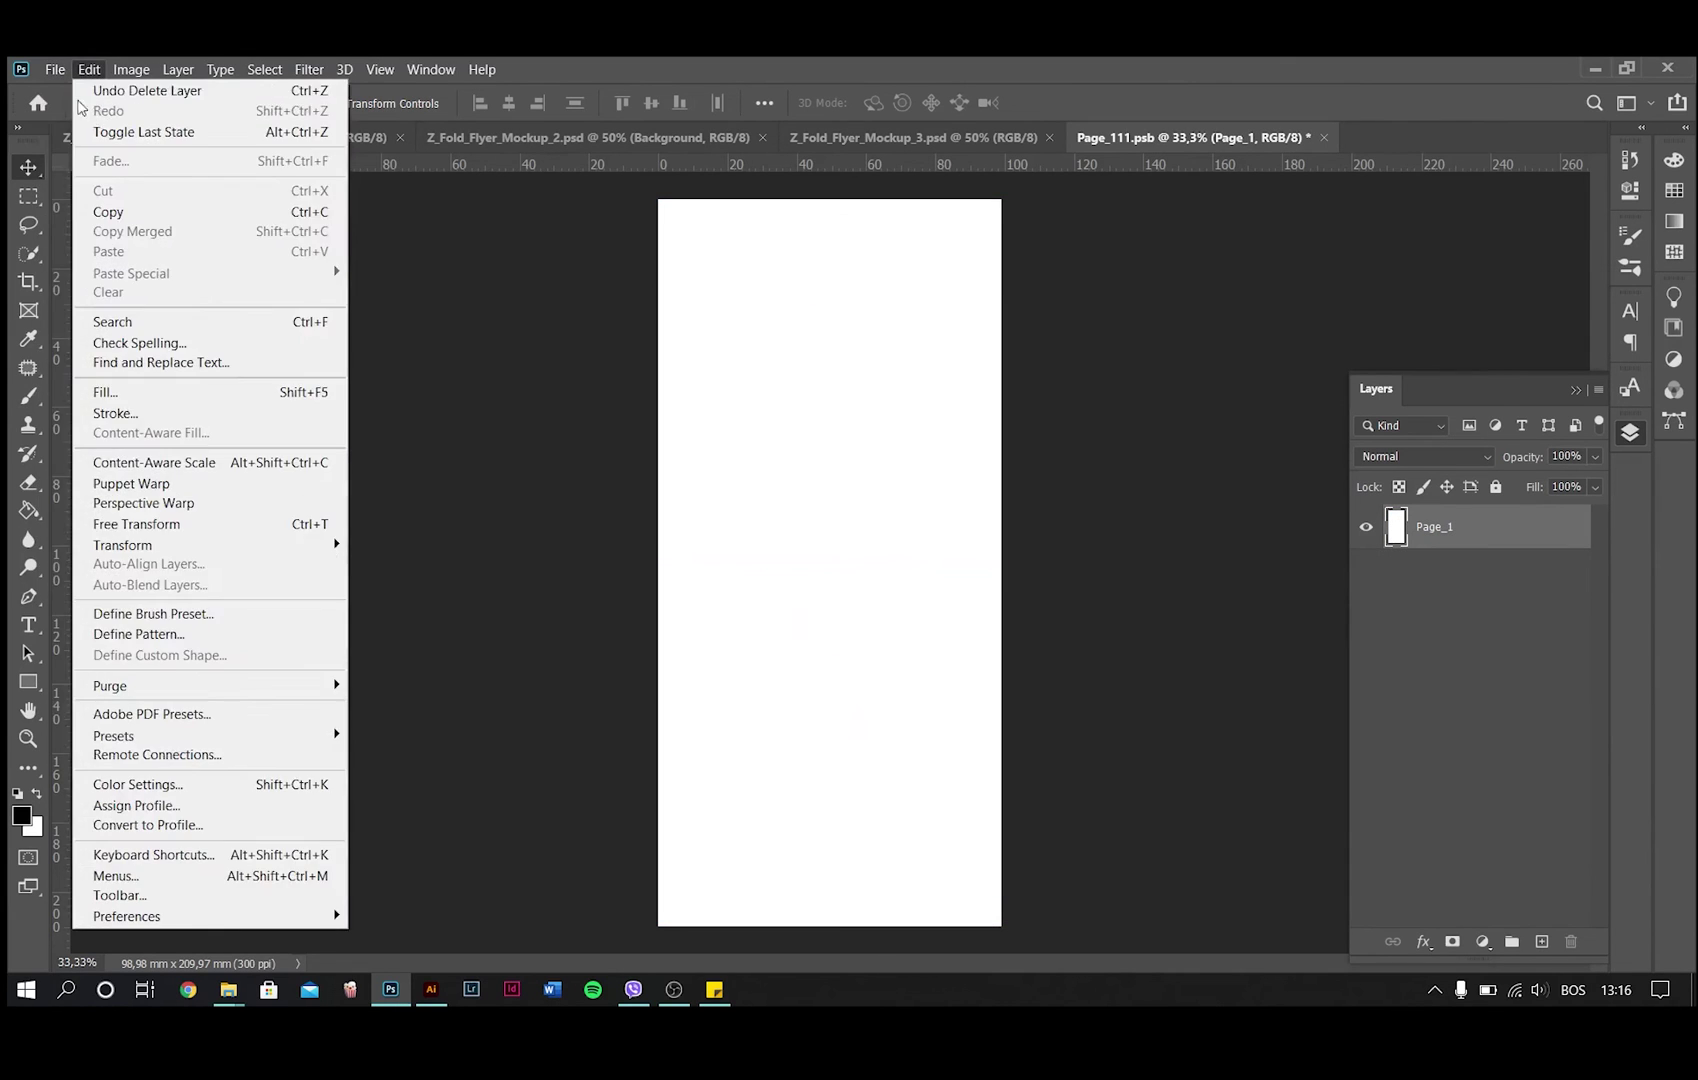
click(62, 108)
click(112, 358)
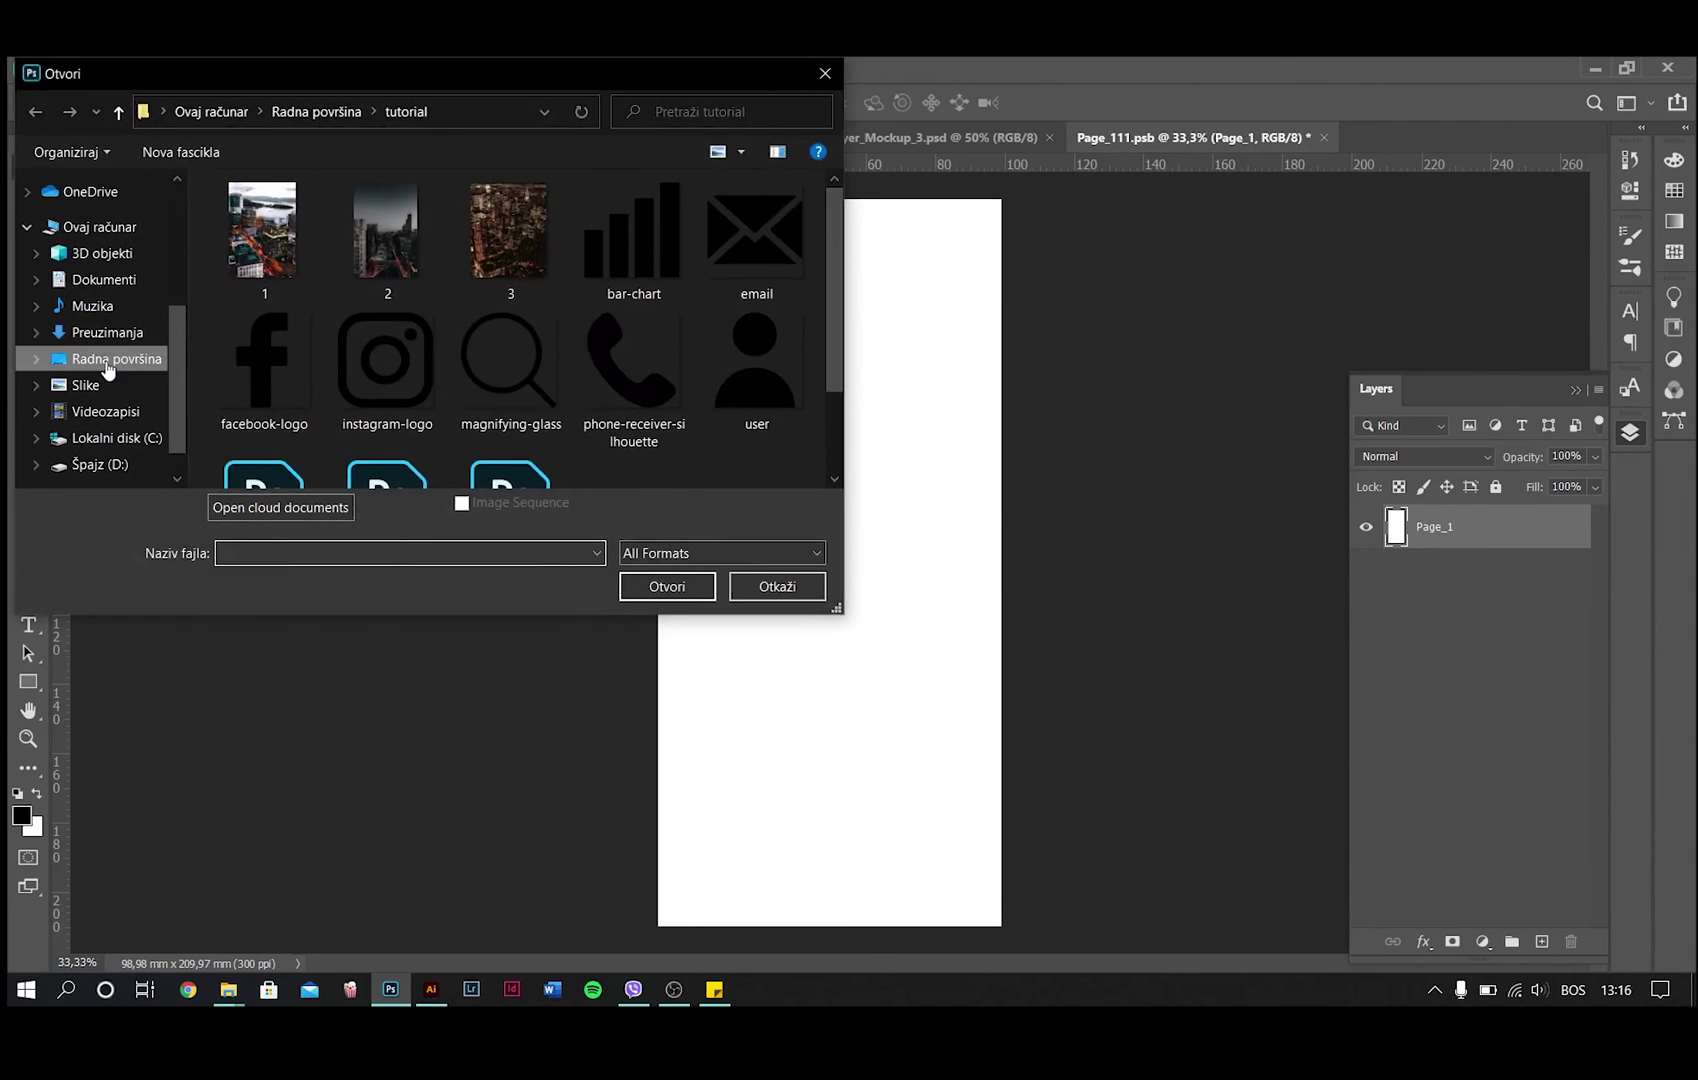
click(523, 233)
ctrl+click(625, 257)
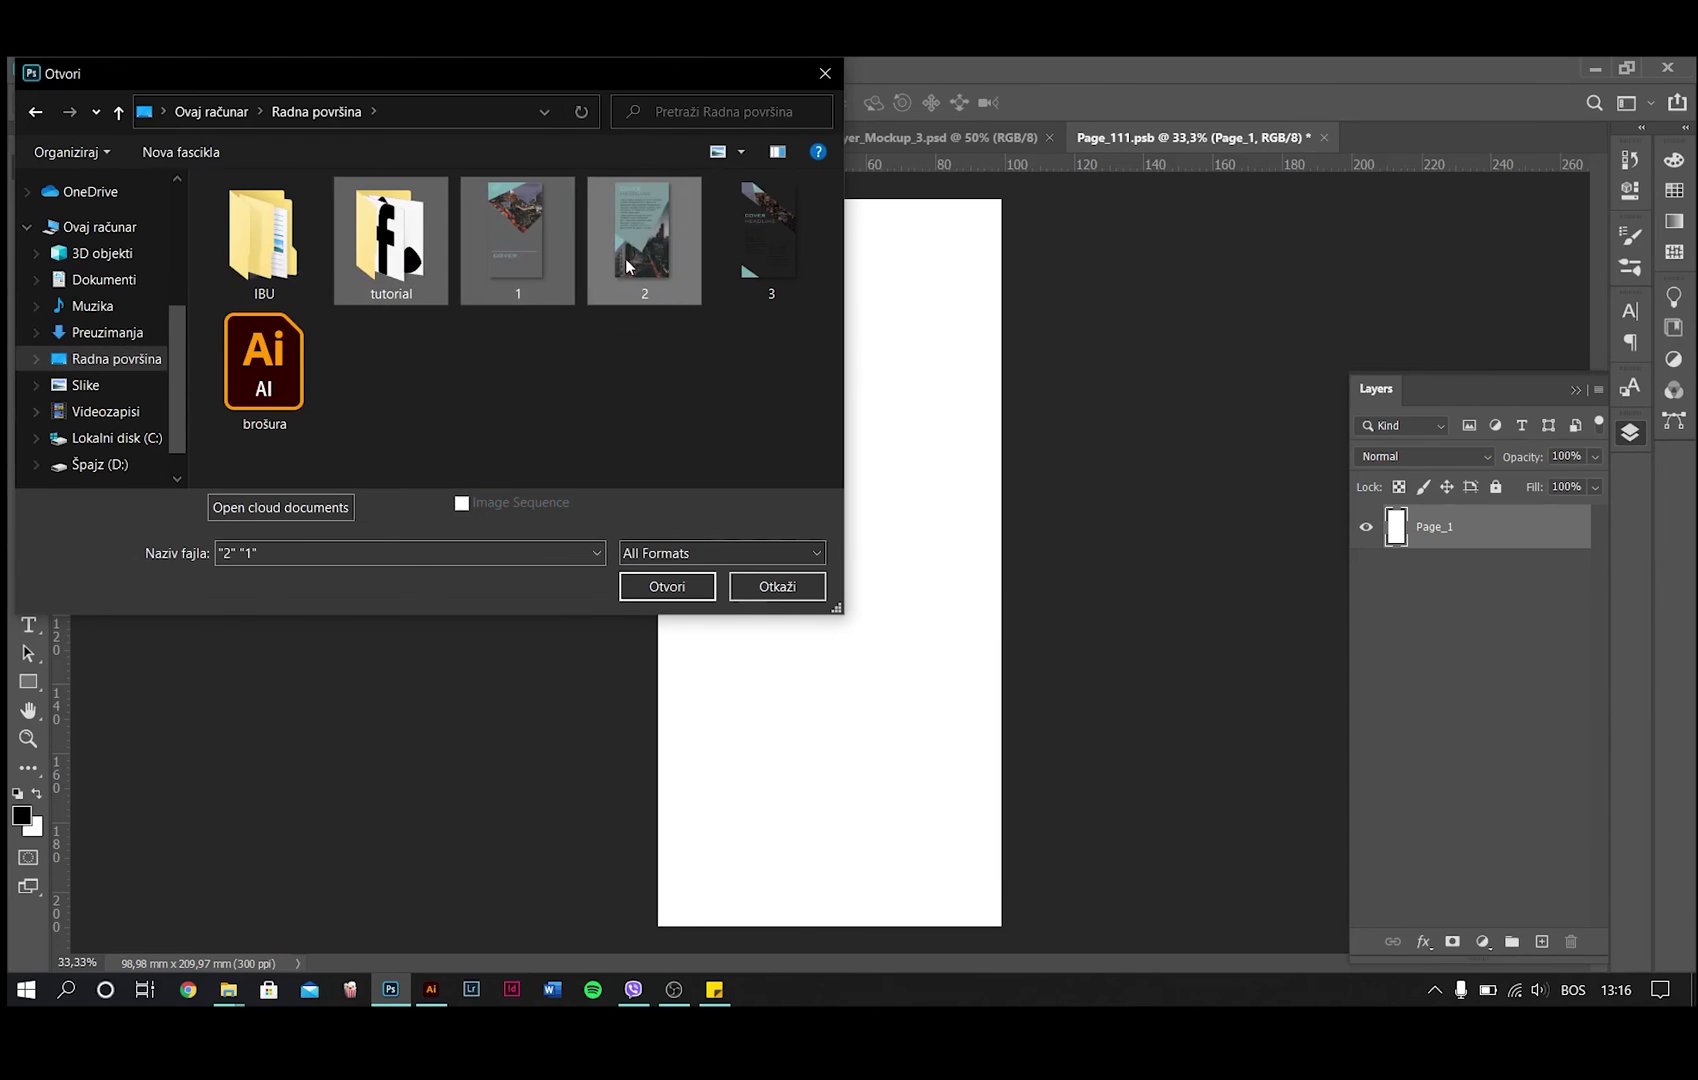
ctrl+click(730, 264)
click(670, 586)
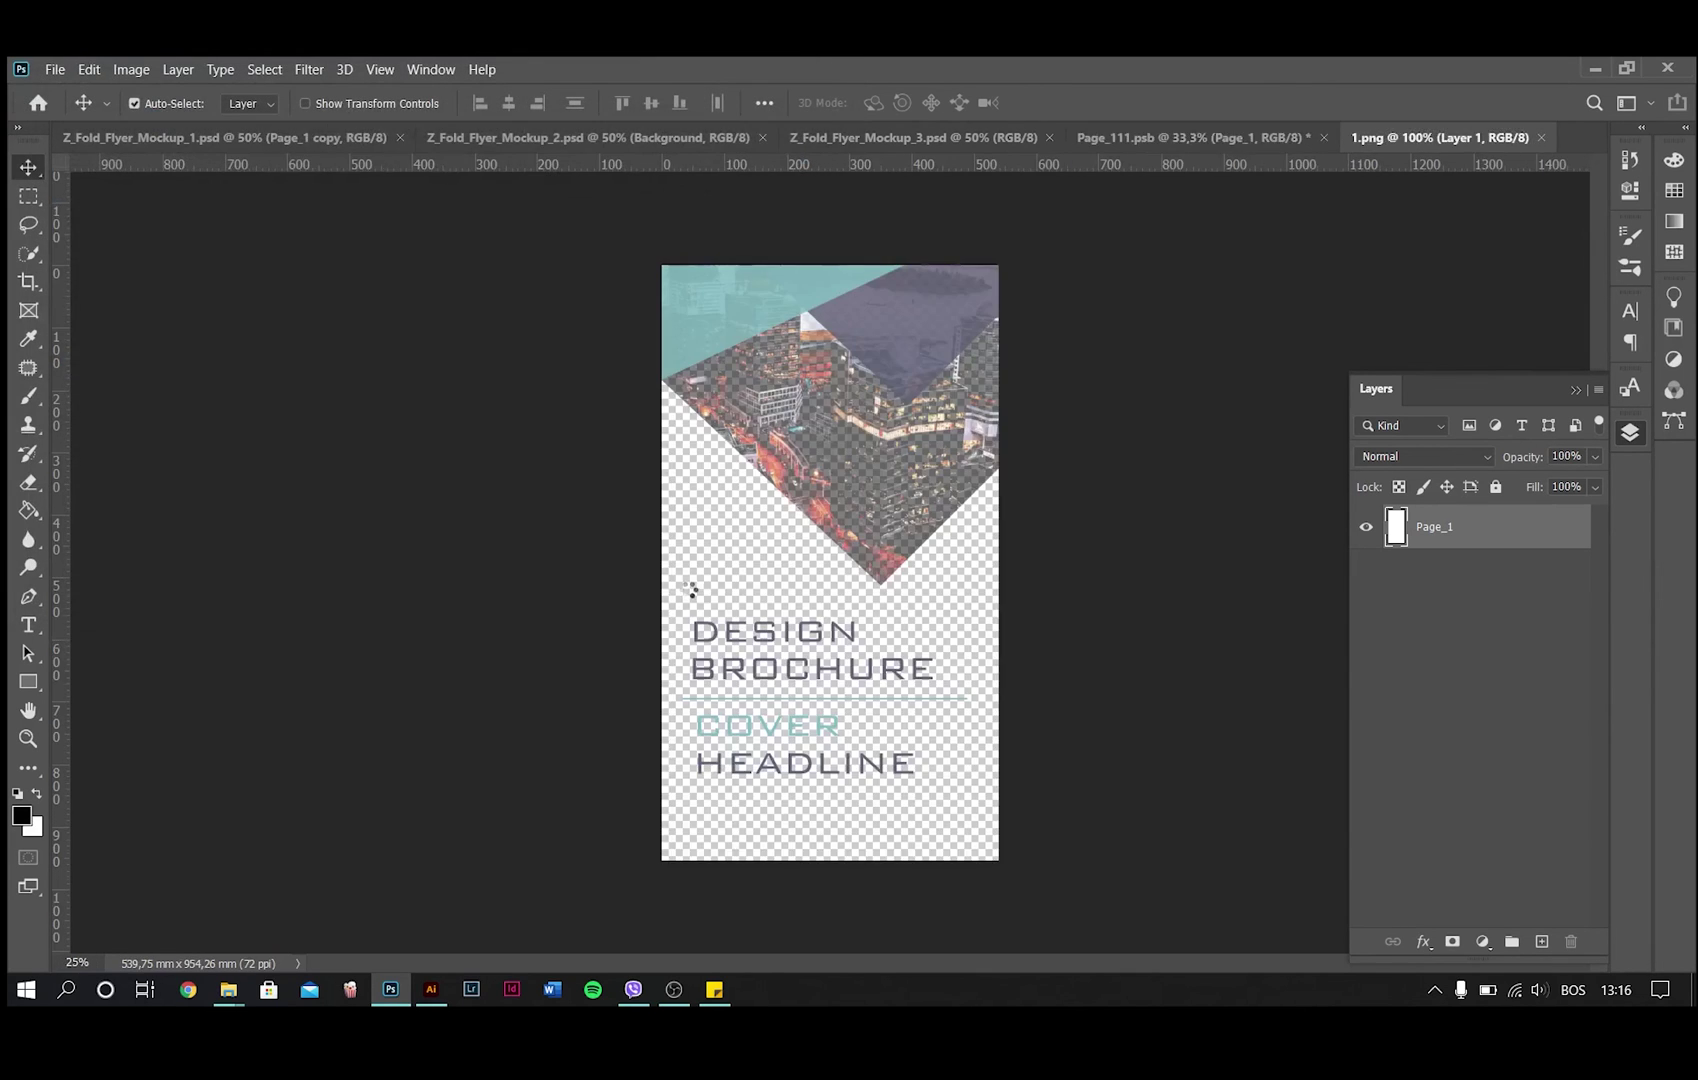
Step: Copy the 1.png artwork into Page_111.psb and scale it to 77.32%, filling the page width from the top edge
click(1015, 143)
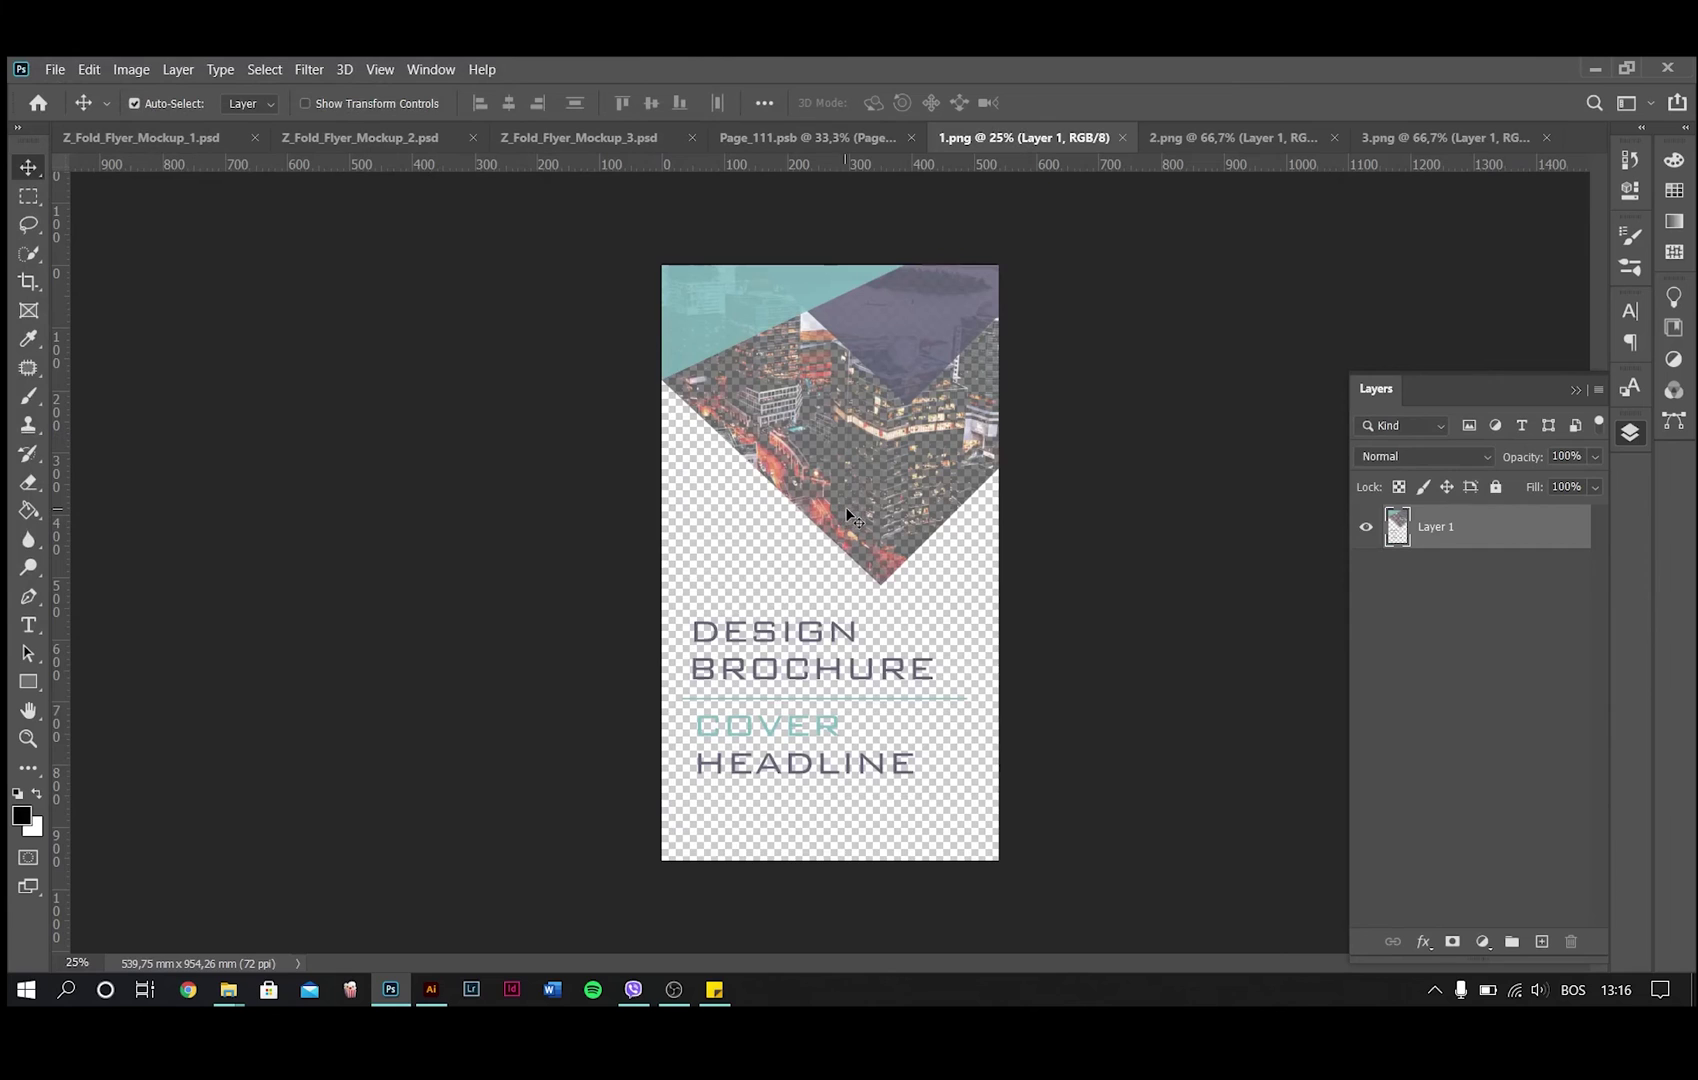
drag(869, 492, 855, 563)
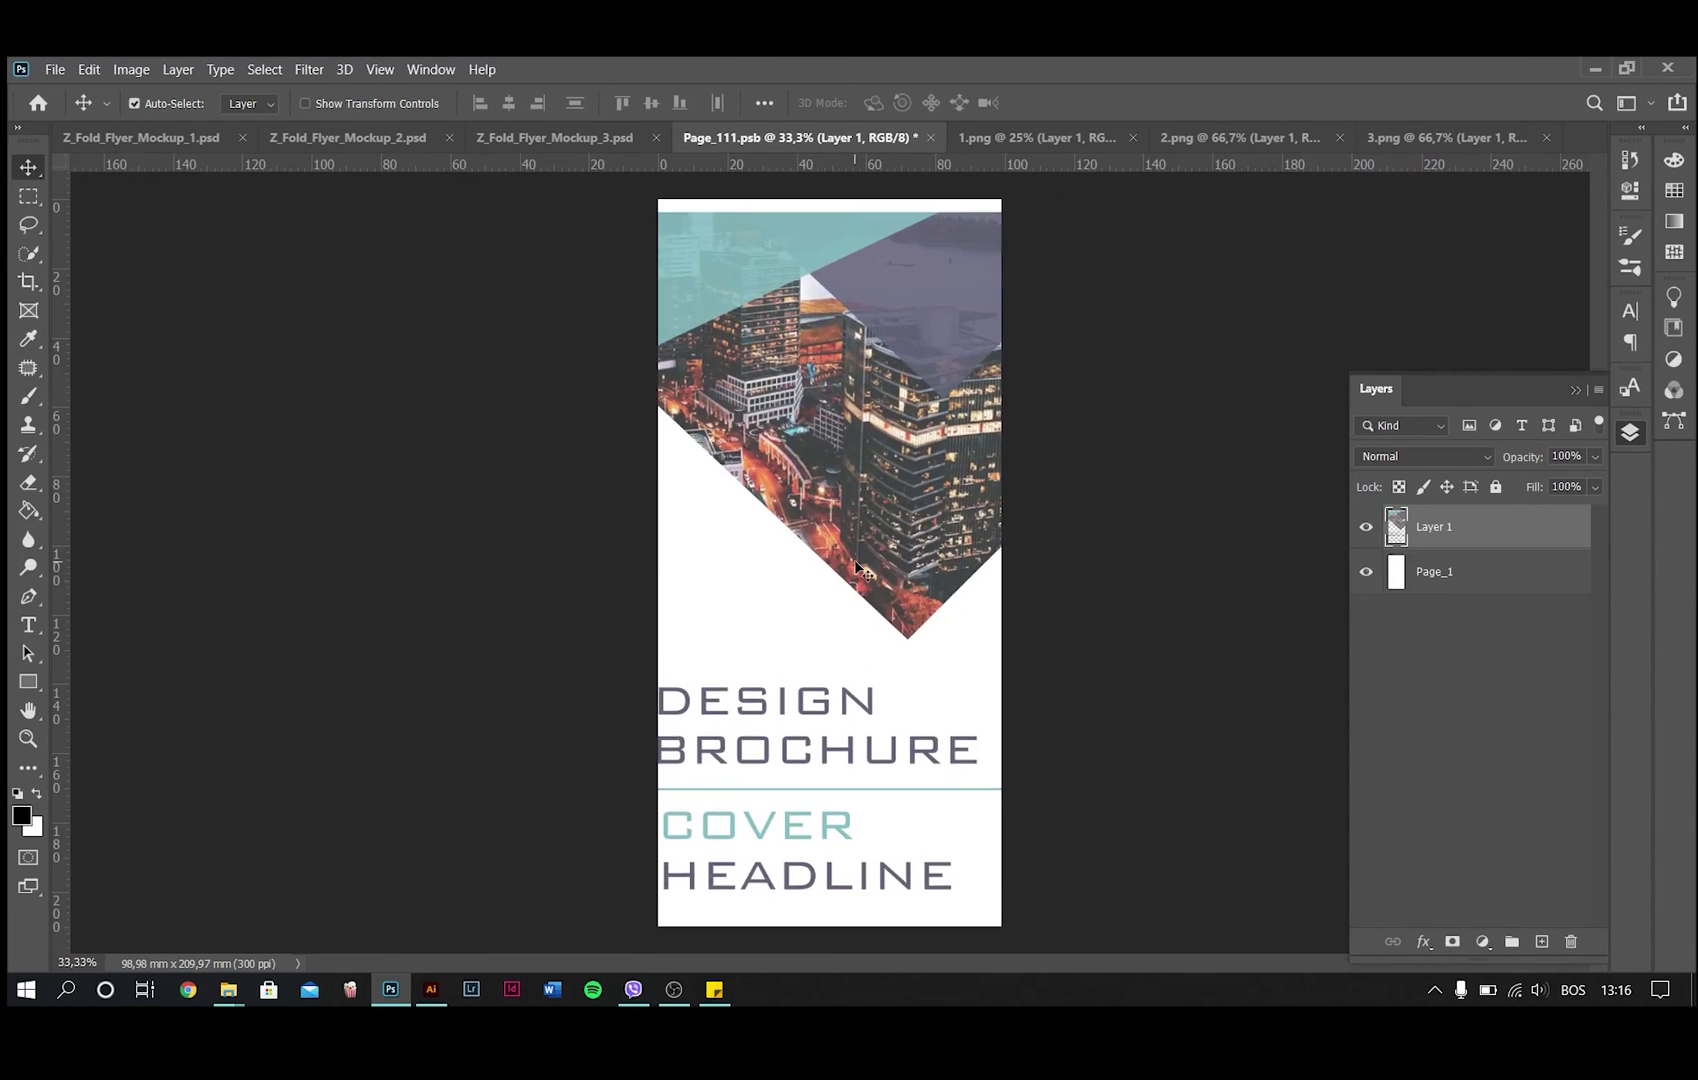
key(ctrl+t)
mouse_move(1000, 284)
mouse_down()
mouse_move(995, 313)
mouse_move(999, 297)
mouse_up()
drag(617, 293, 676, 350)
drag(771, 500, 771, 326)
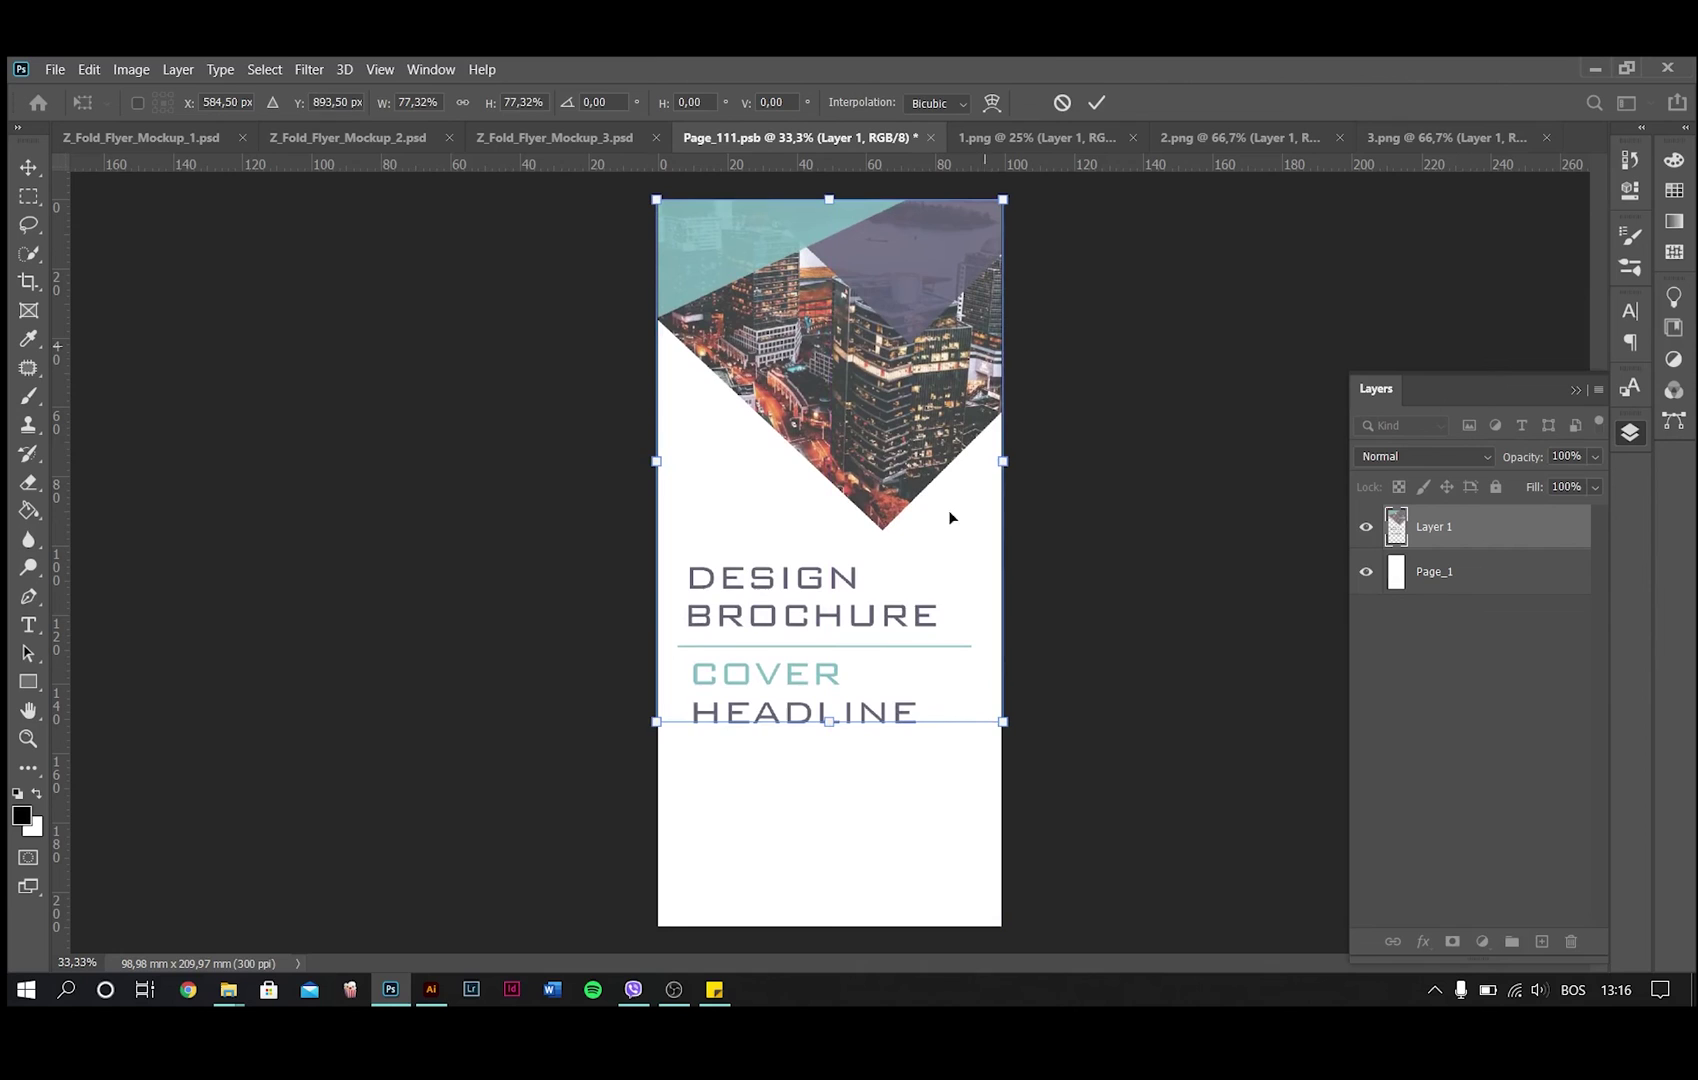
Step: Stretch the cover artwork to 81.52% height and save the smart object to update the first mockup
mouse_move(827, 724)
mouse_down()
mouse_move(846, 805)
mouse_move(843, 753)
mouse_up()
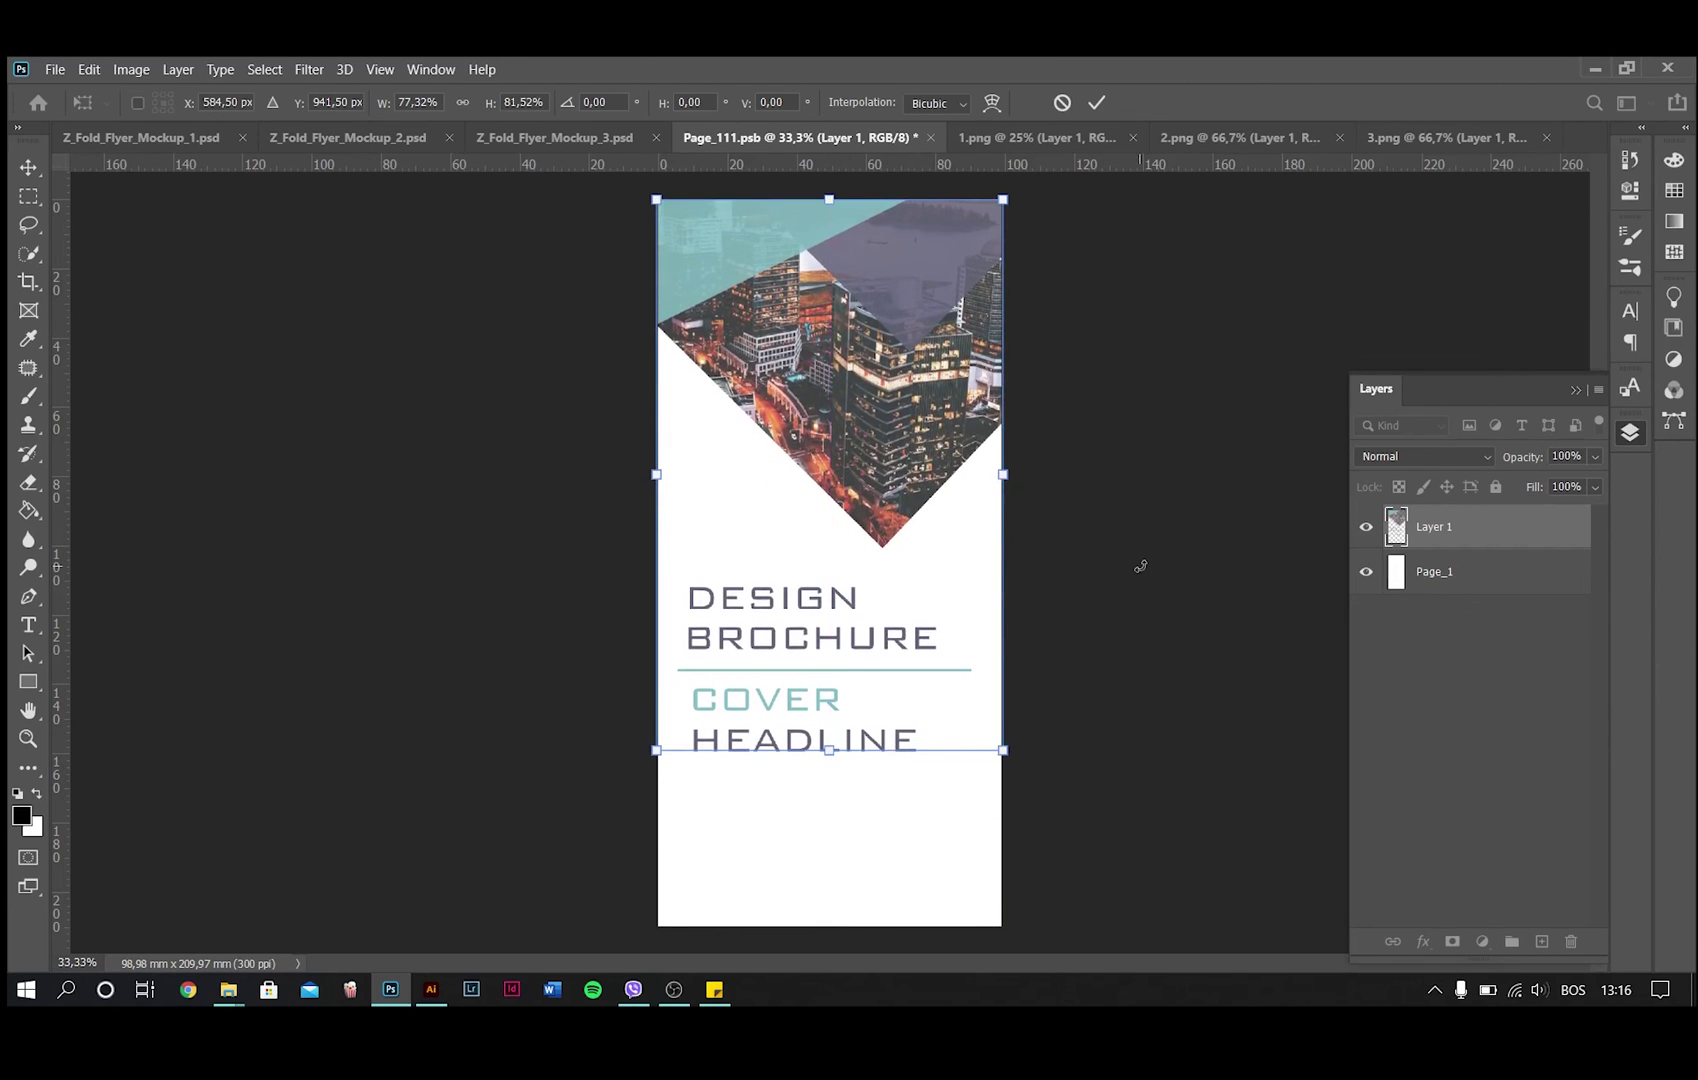
click(1097, 102)
click(1124, 349)
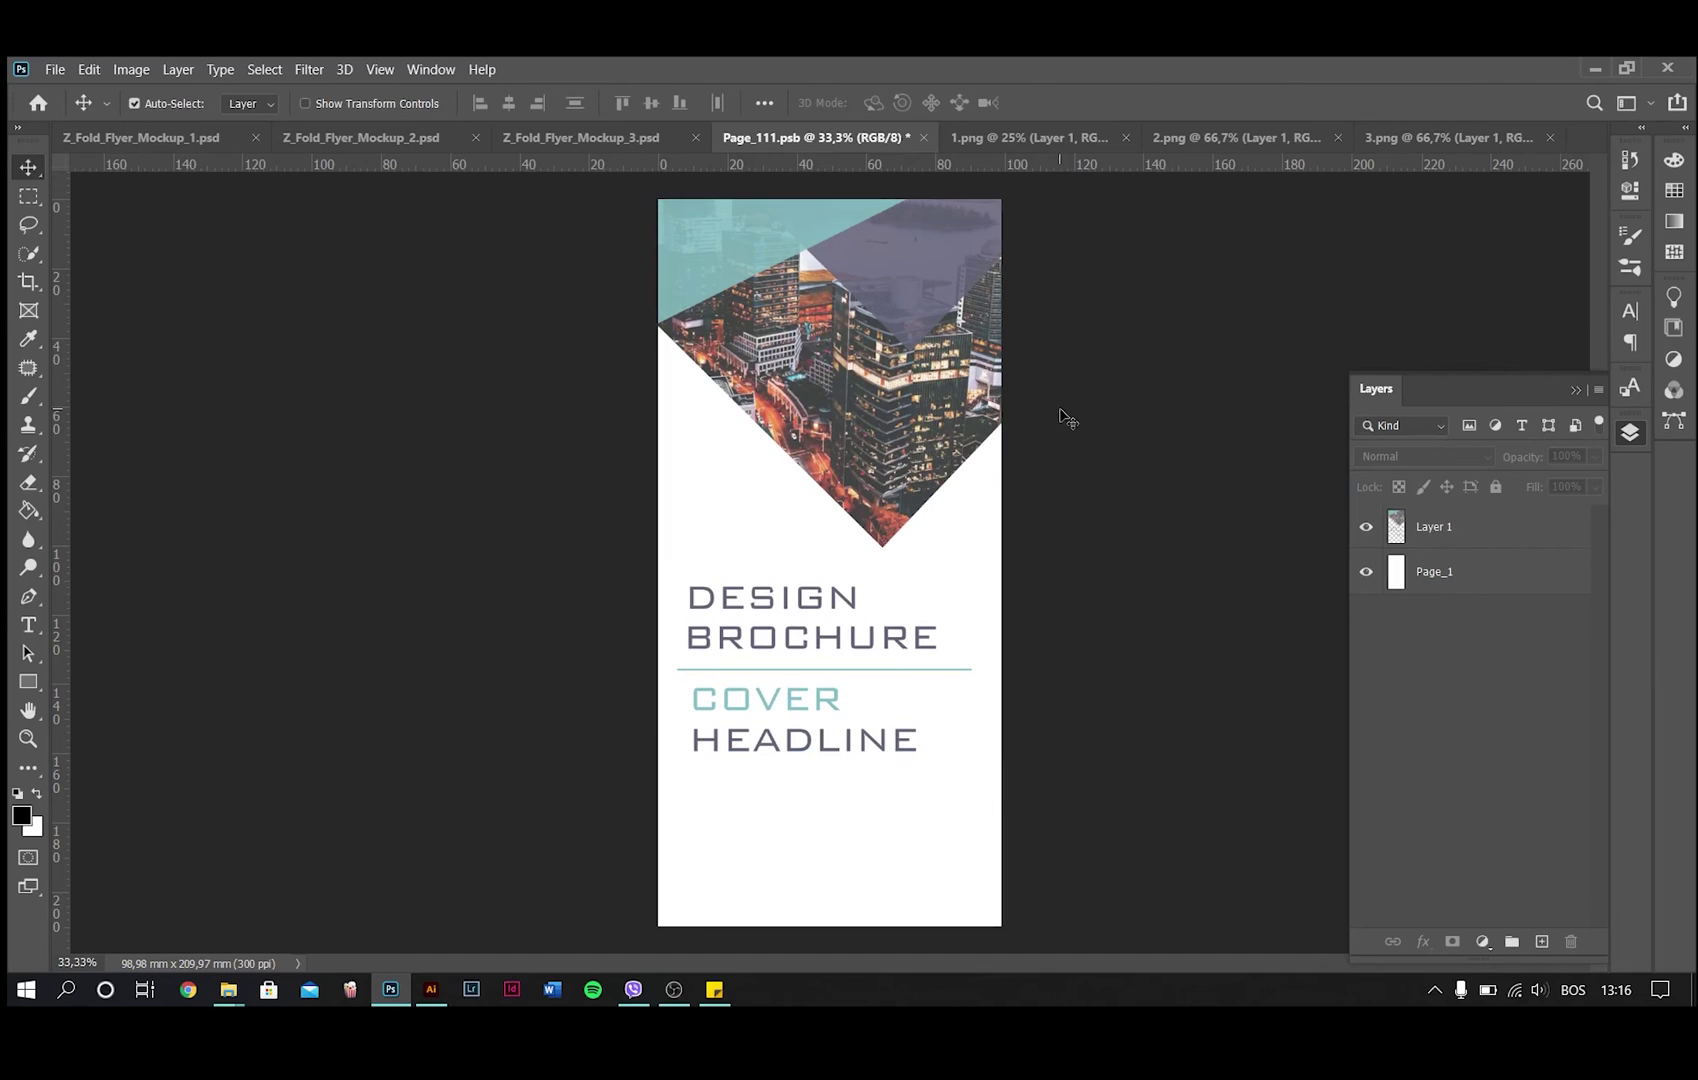
key(ctrl+s)
click(148, 139)
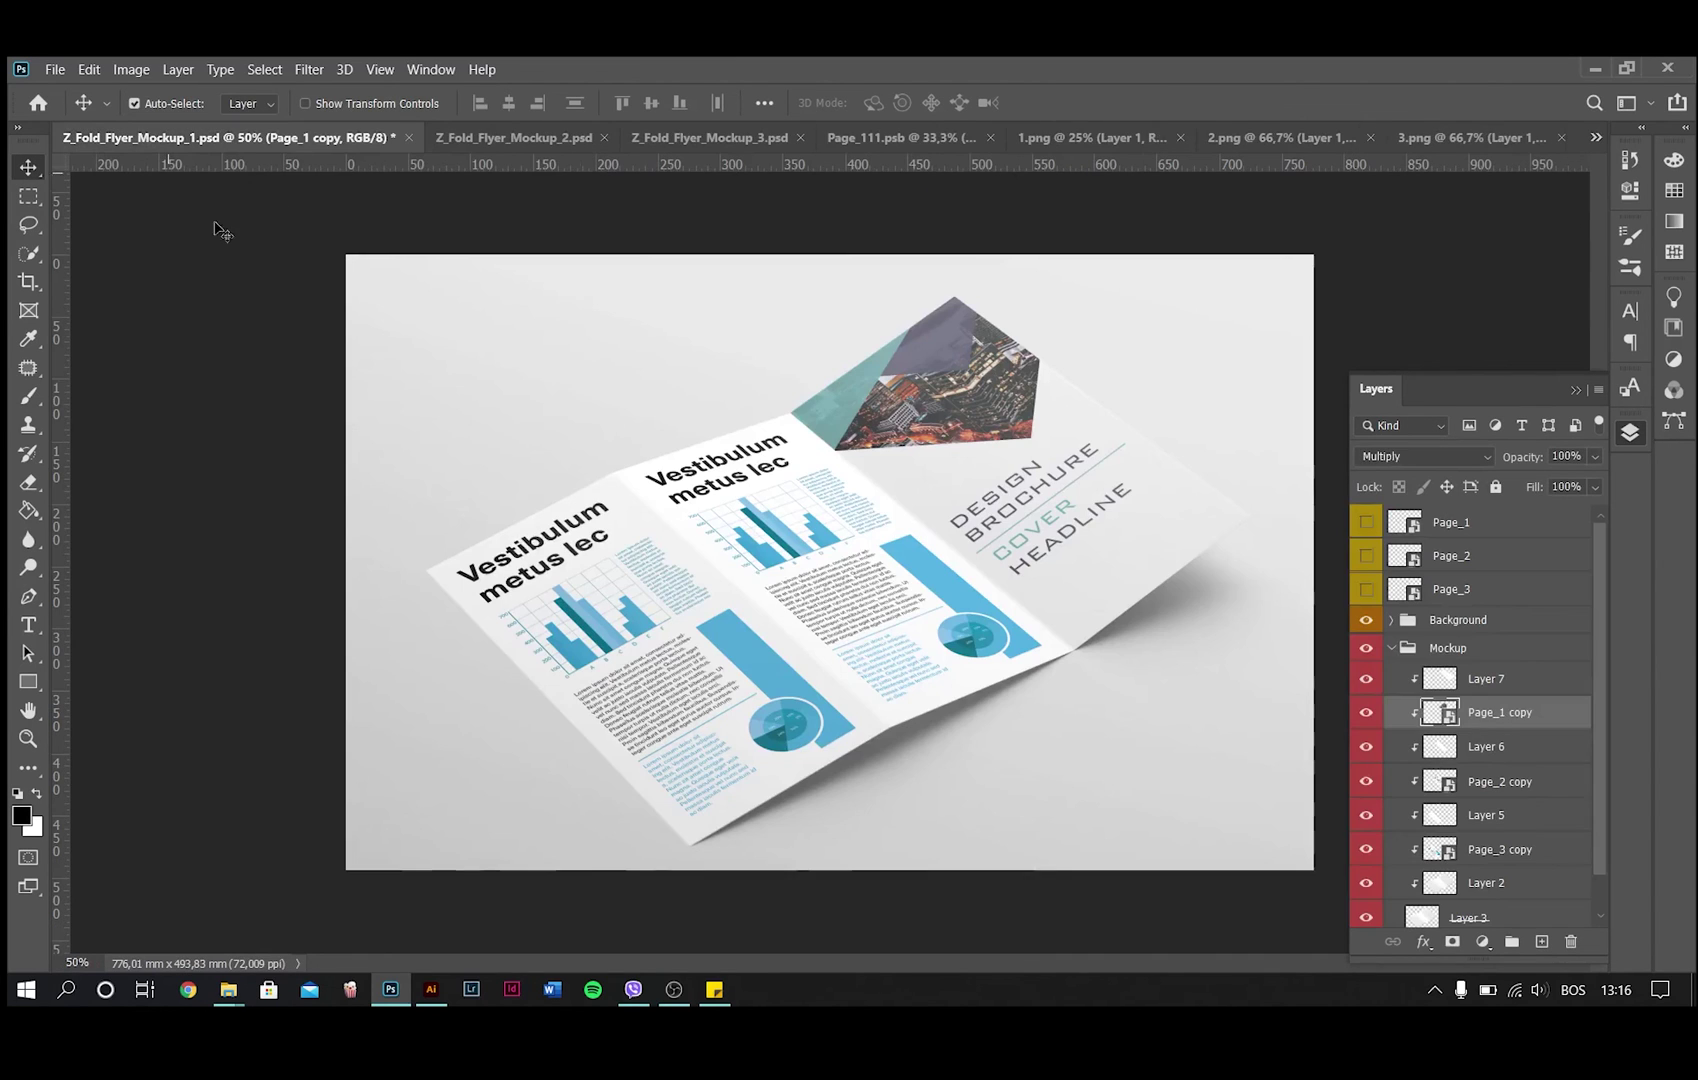
Step: Open the Page_2 copy smart object of the flyer's middle page and delete its placeholder artwork layer
click(810, 582)
double_click(1443, 790)
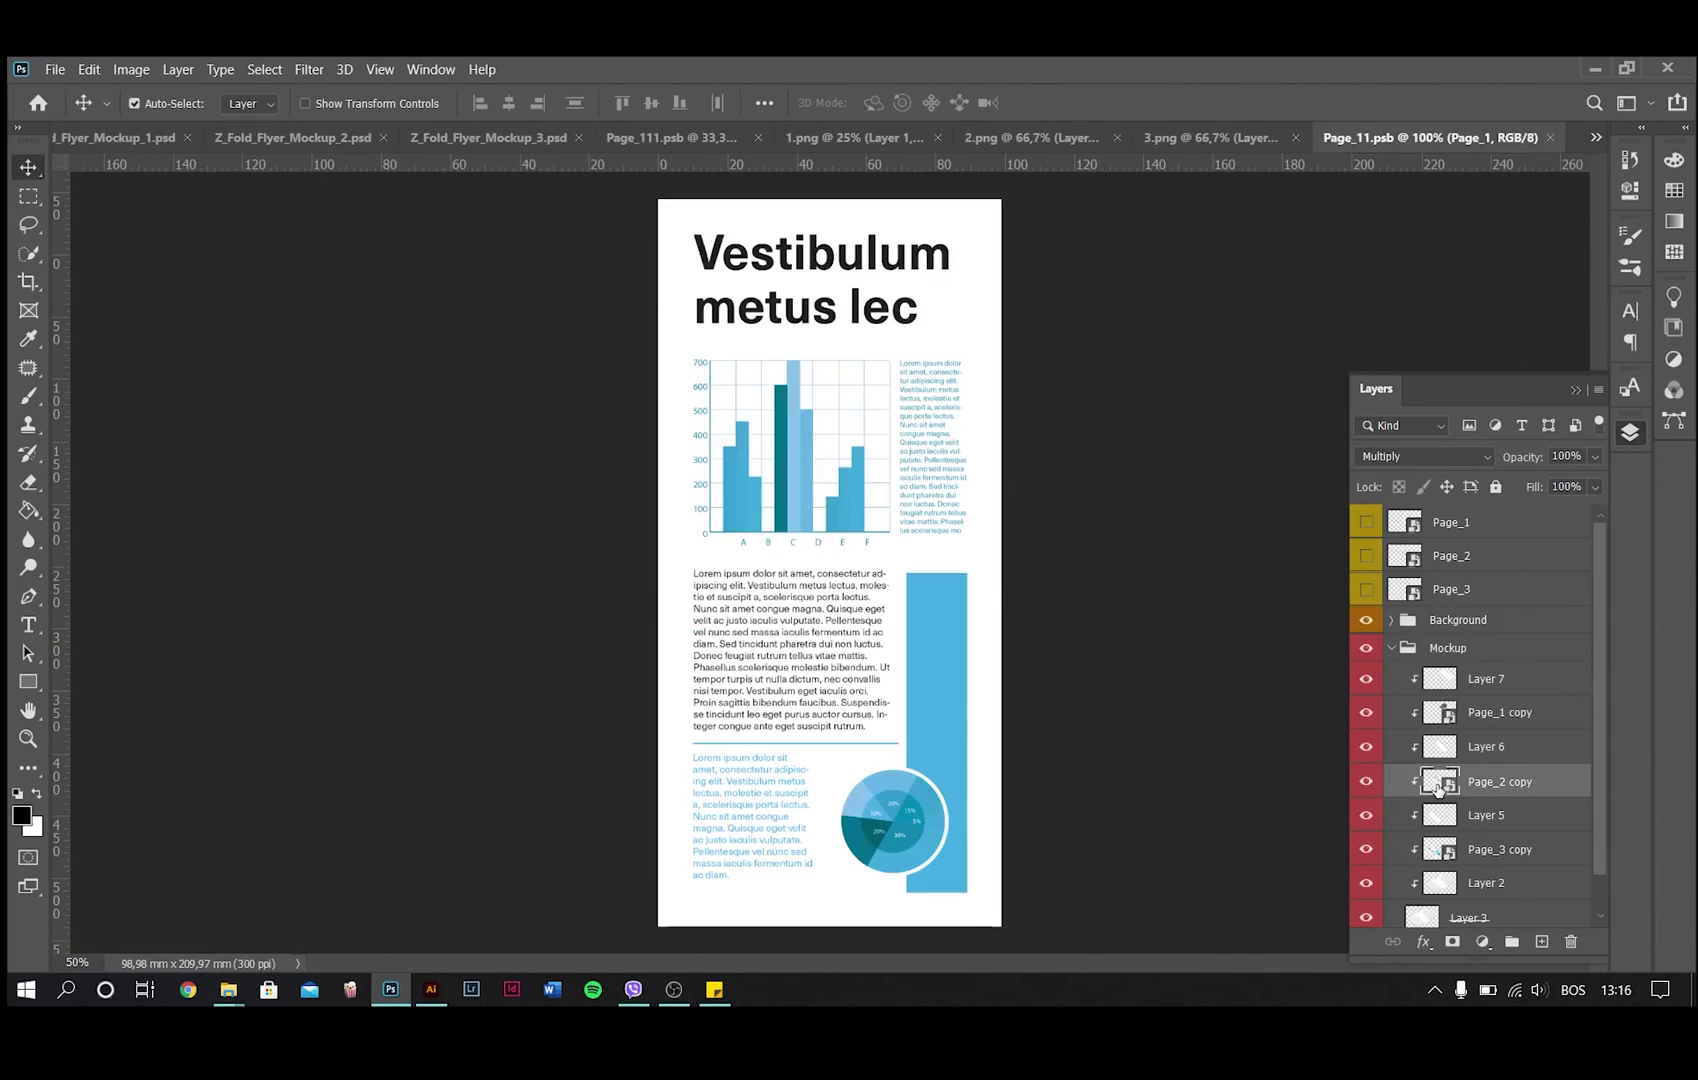
click(868, 405)
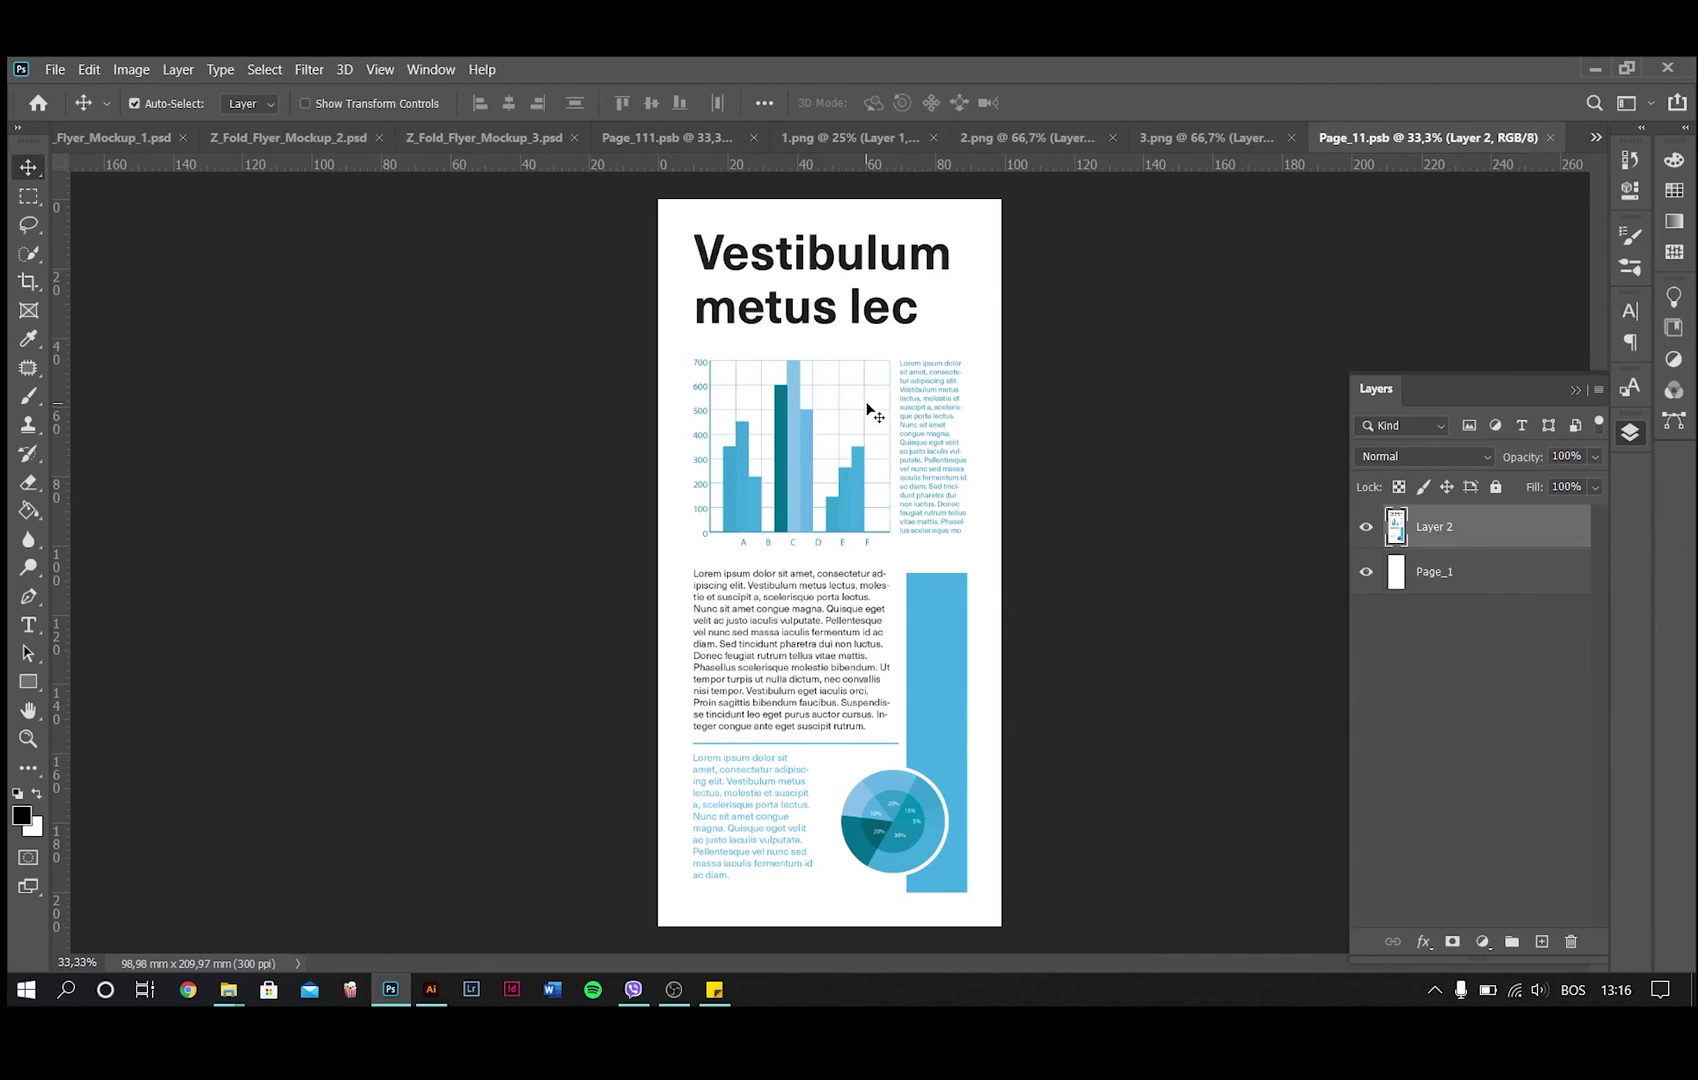
key(Delete)
Step: Copy the 2.png artwork into Page_11.psb and scale it proportionally to 190.36%, spanning the page width
click(1022, 140)
drag(833, 505, 746, 360)
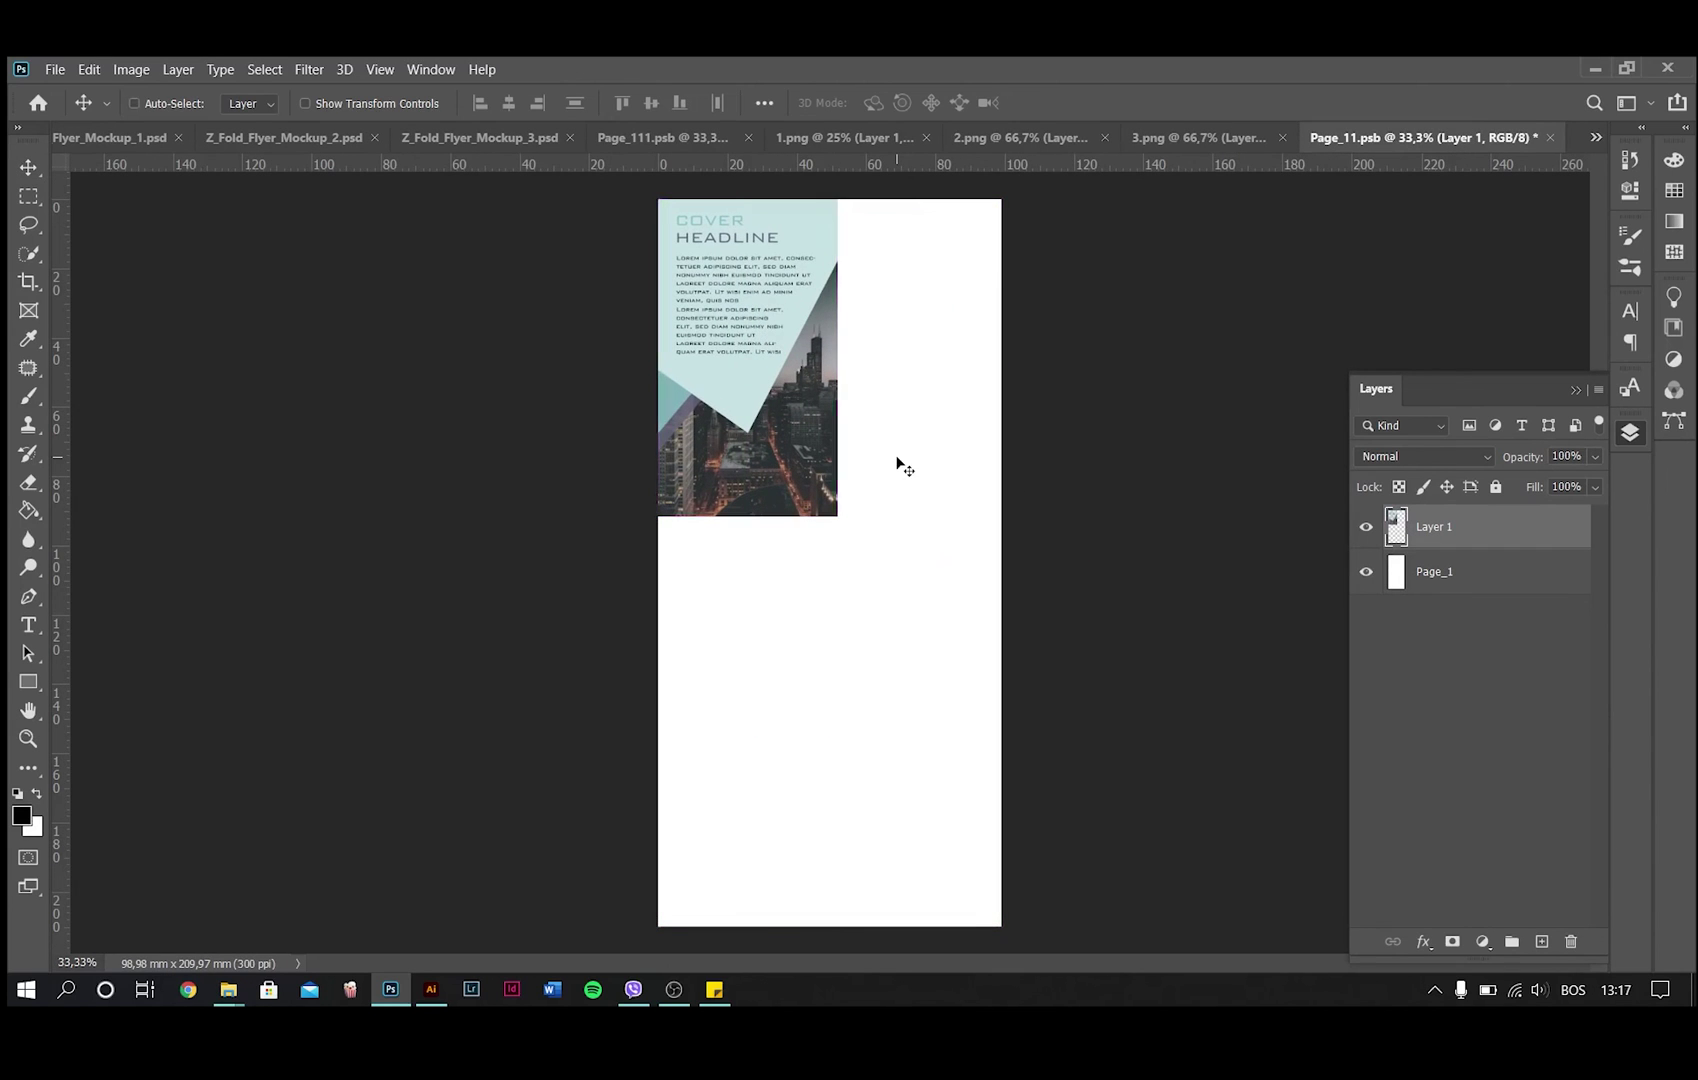
key(ctrl+t)
drag(840, 517, 1000, 802)
drag(846, 772, 847, 818)
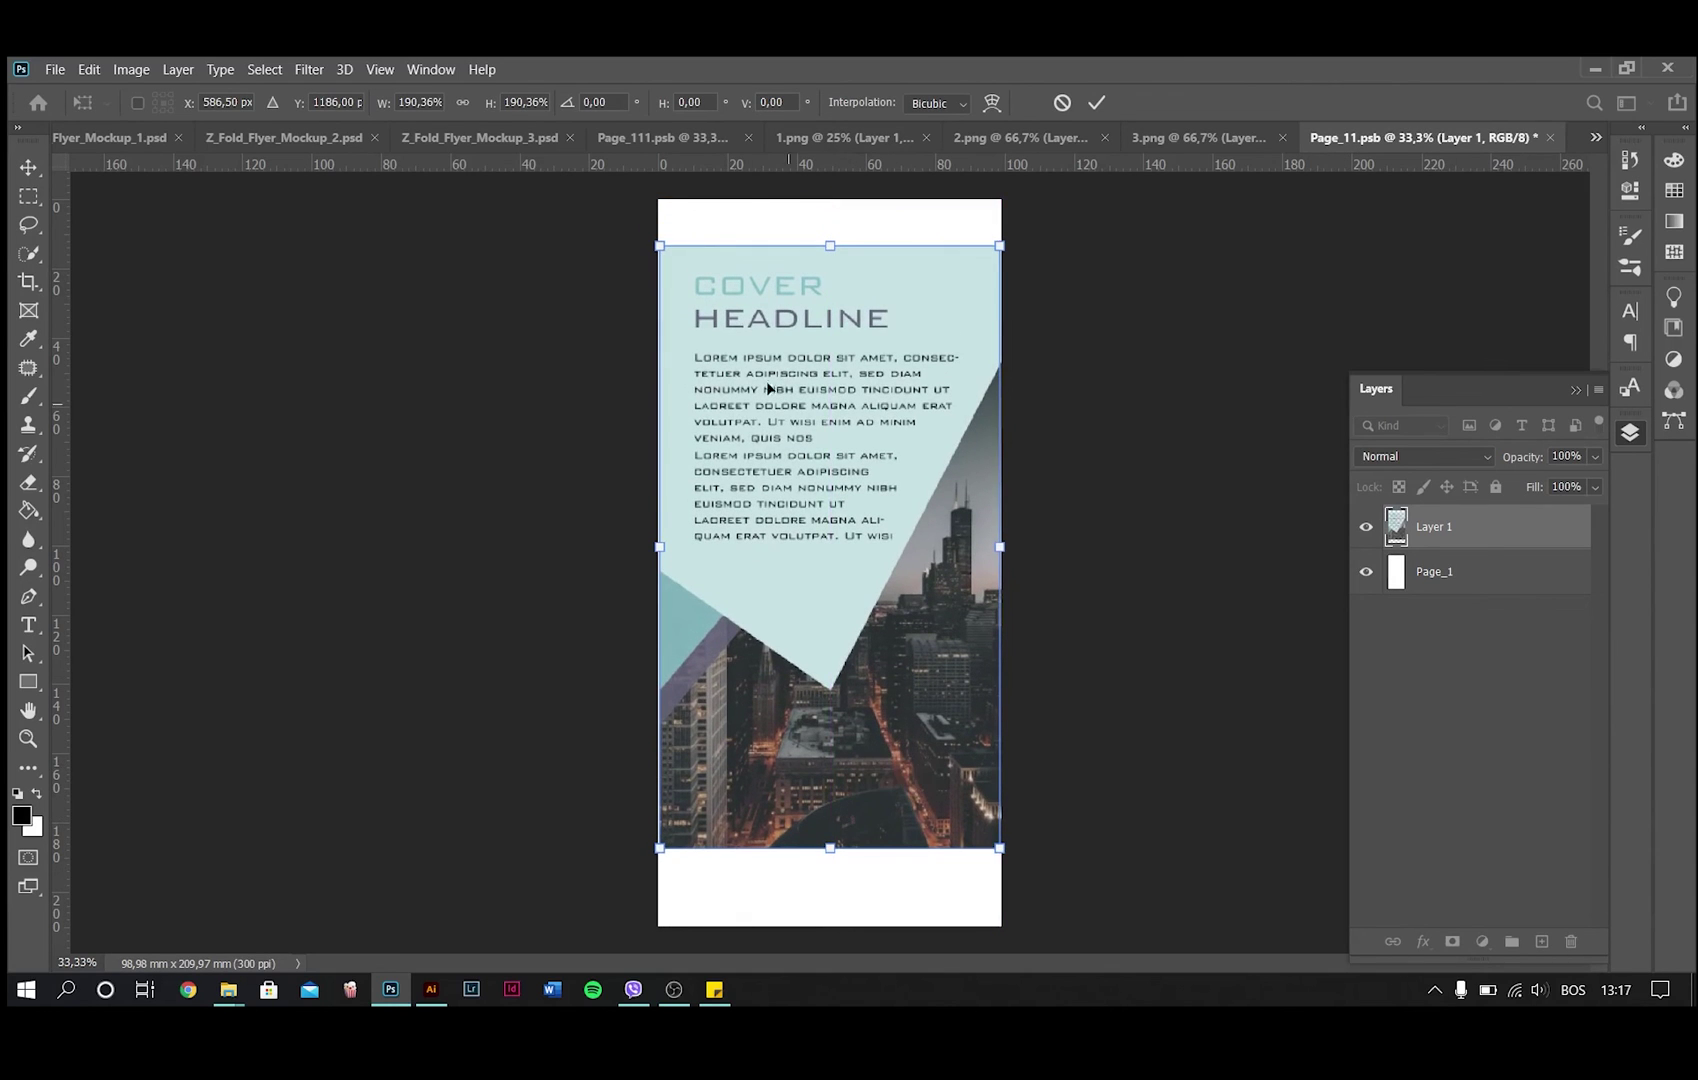
Step: Stretch the 2.png artwork to 190.69% width and 229.21% height so it reaches the page's top and bottom edges
drag(659, 246, 659, 236)
drag(826, 238, 826, 199)
drag(829, 848, 835, 927)
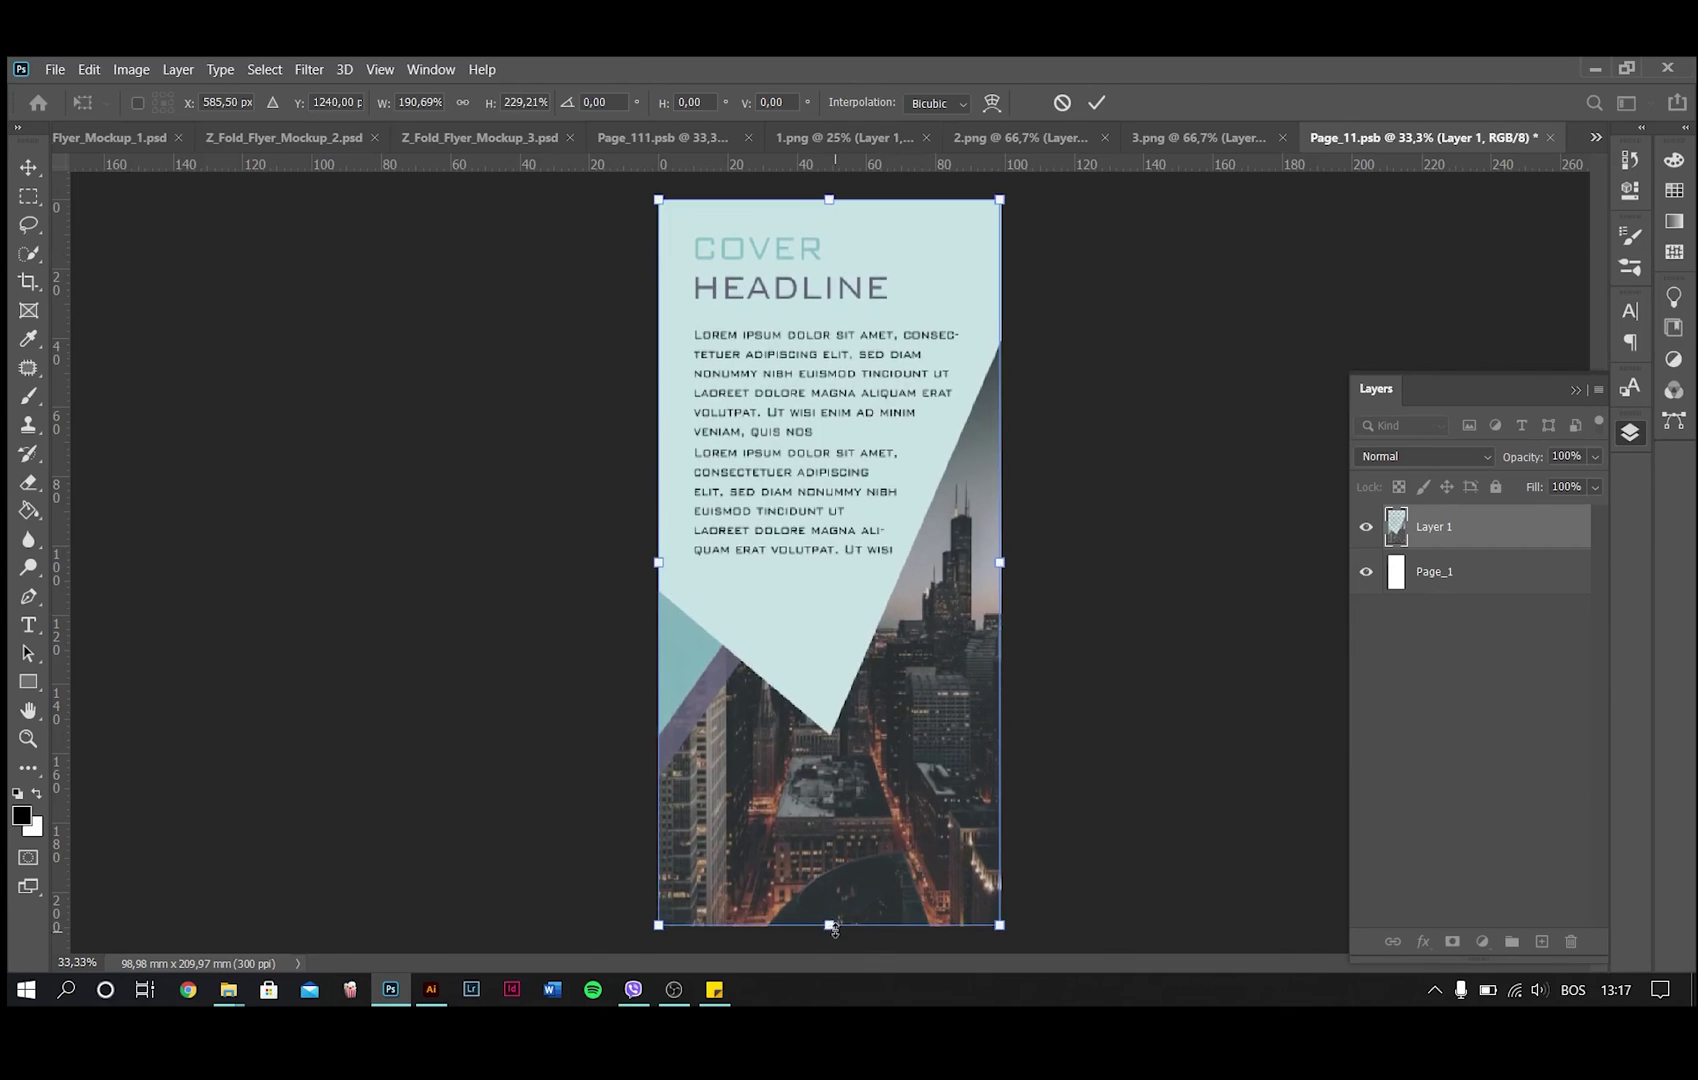
click(1096, 103)
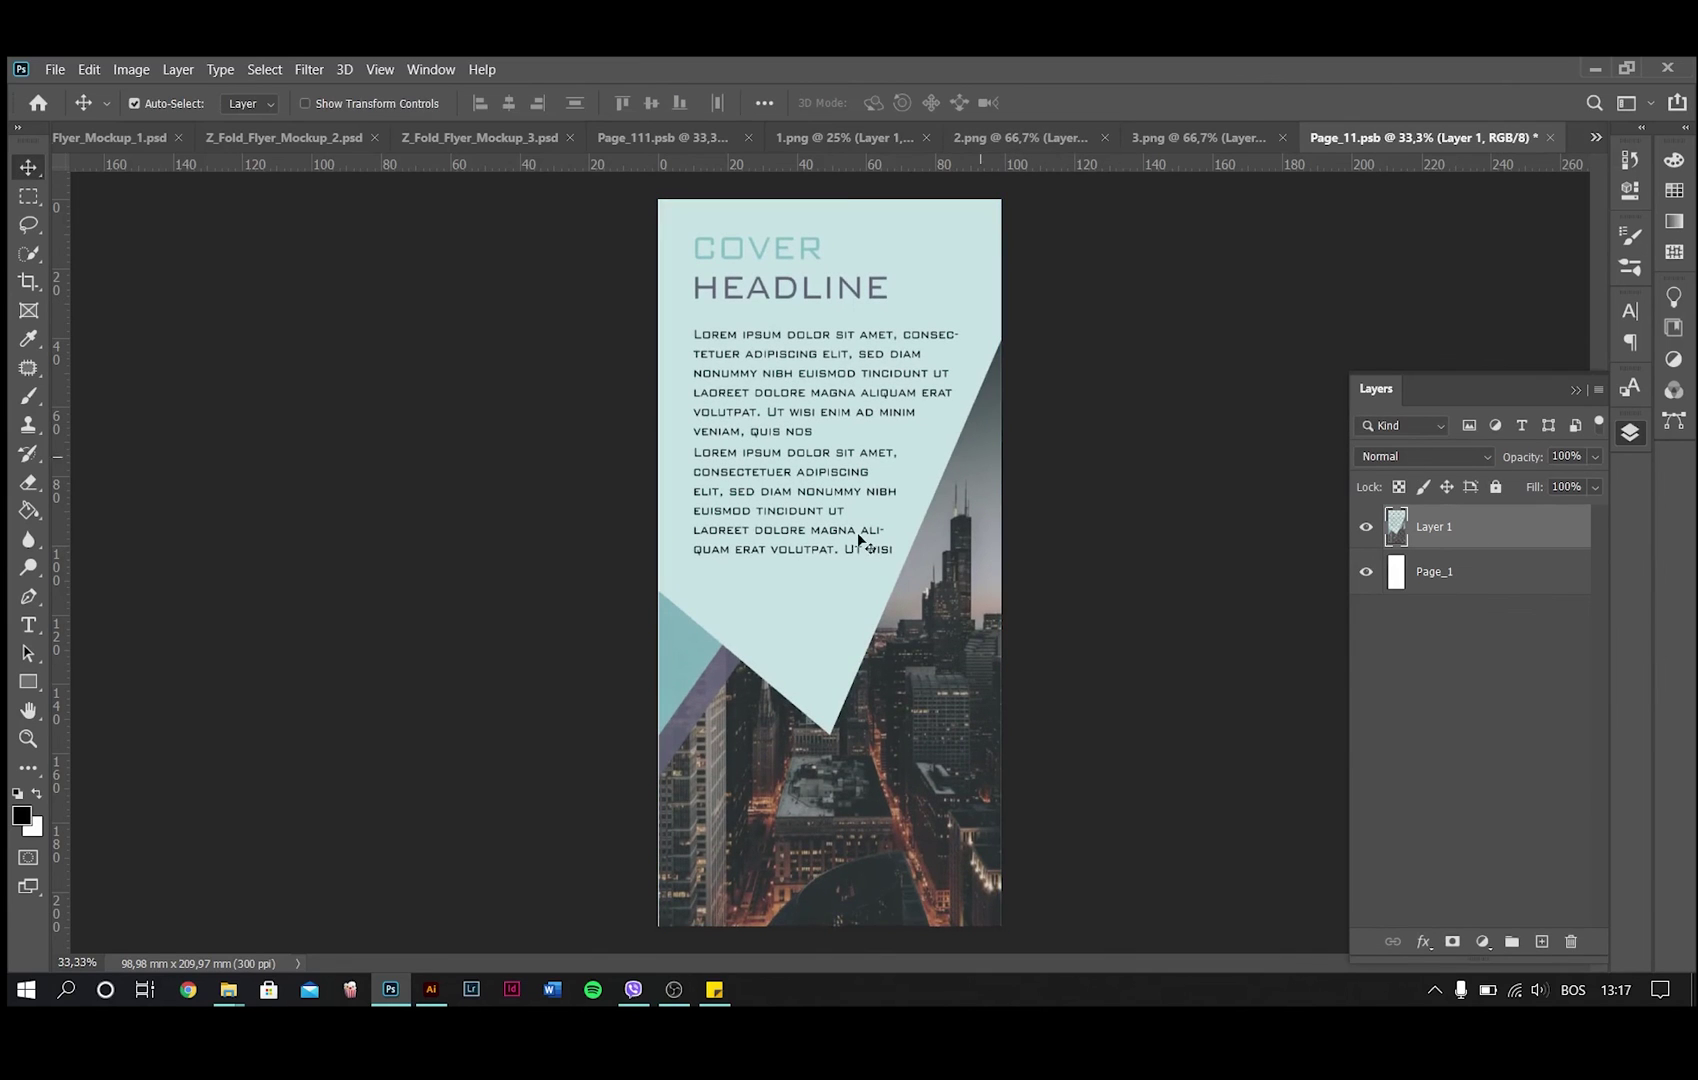
Step: Extend the artwork slightly past the page's left edge, save the smart object and return to Z_Fold_Flyer_Mockup_1.psd
key(ctrl+t)
drag(655, 563, 654, 562)
click(1104, 103)
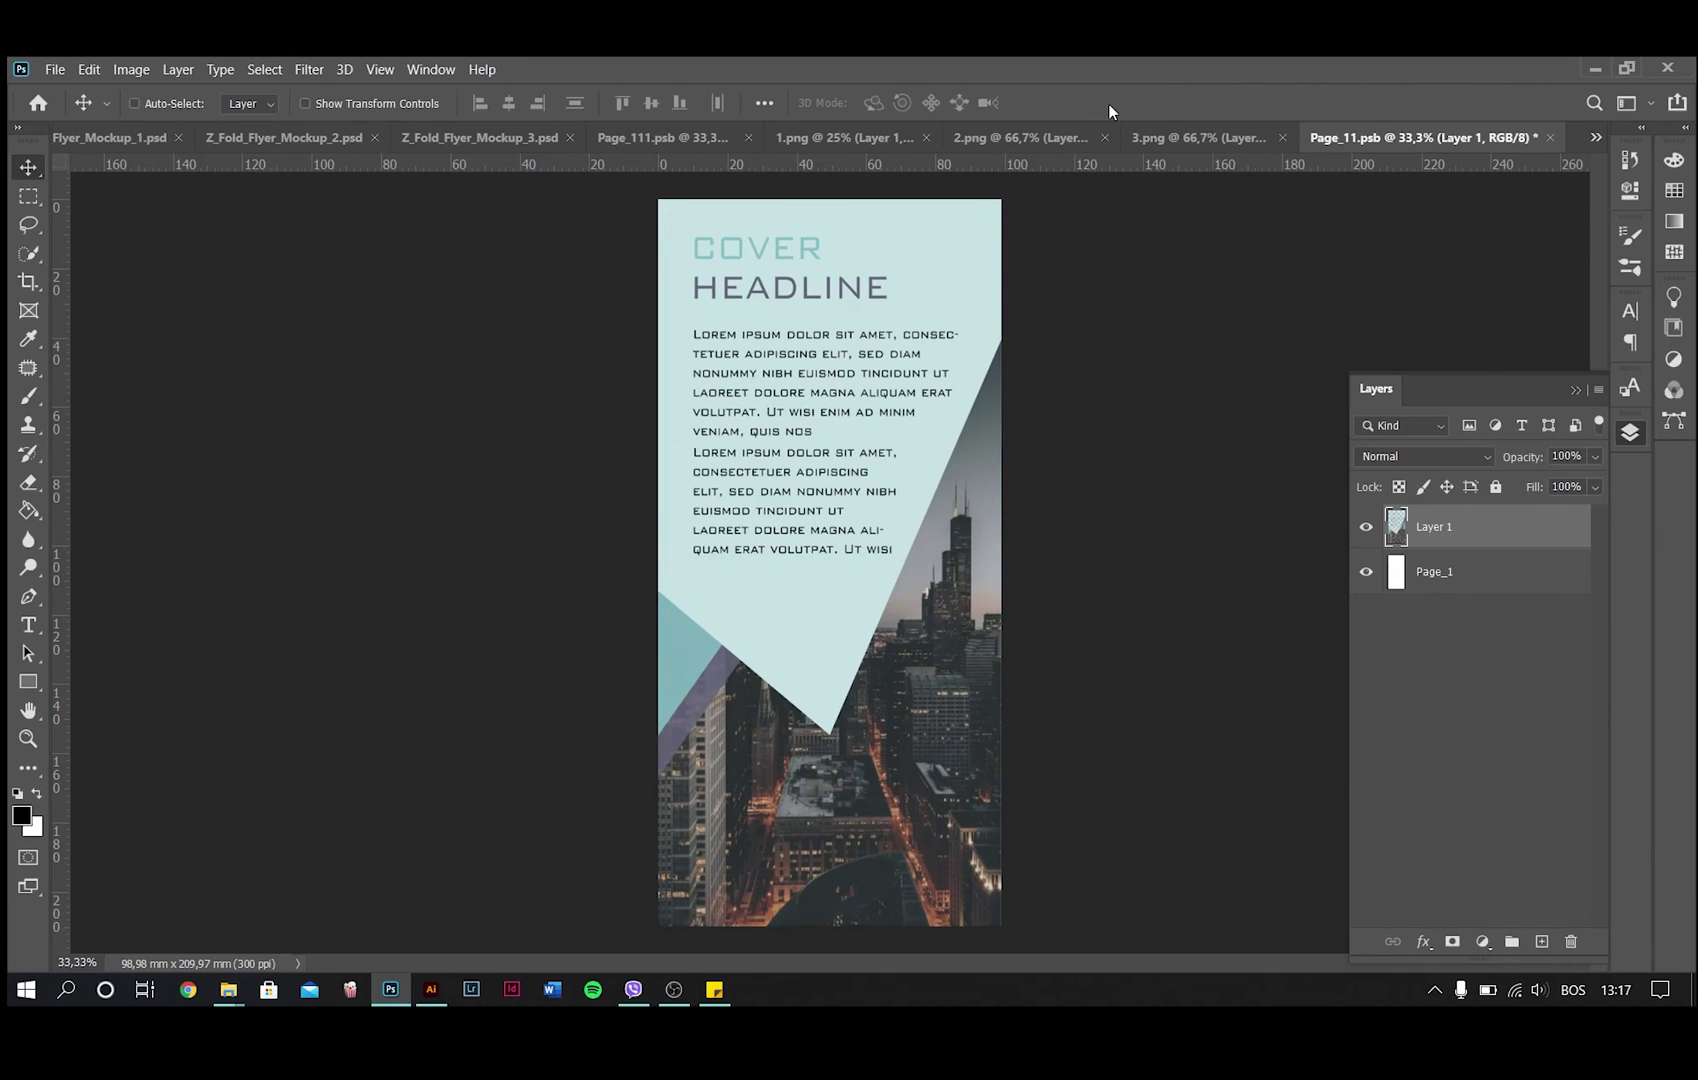
click(105, 137)
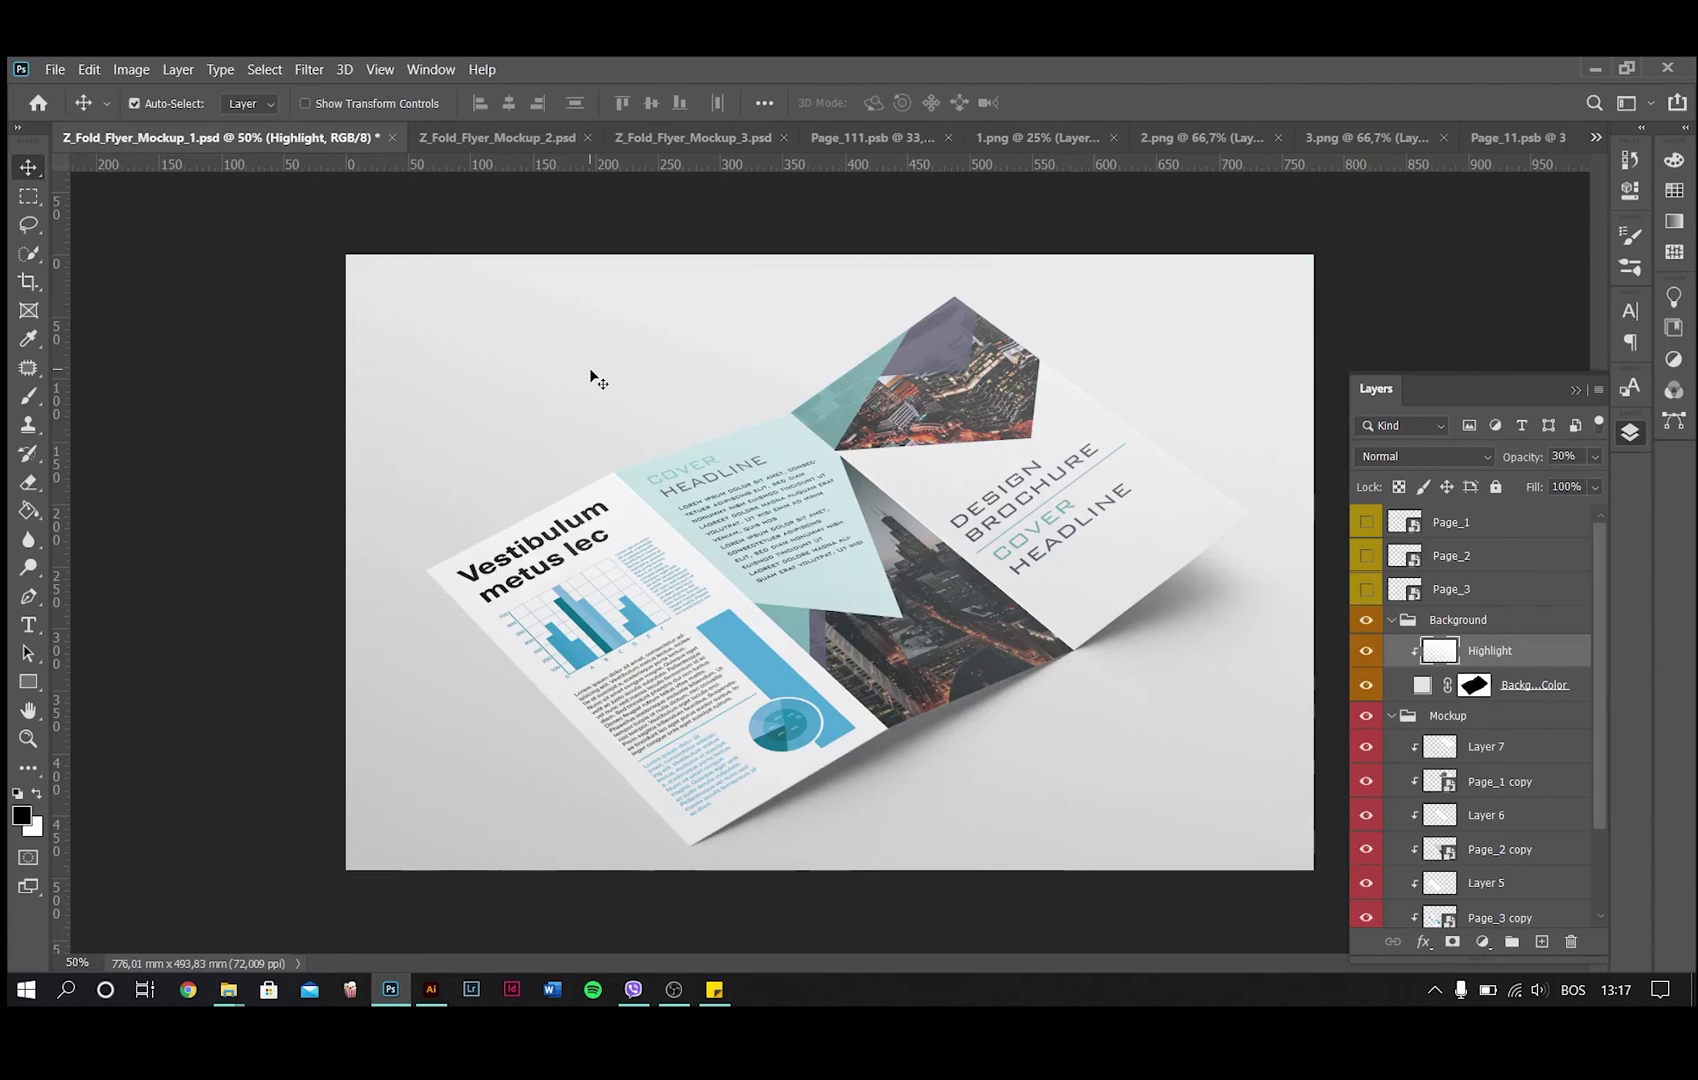
Step: Open the Page_3 copy smart object of the flyer's remaining placeholder page, keeping its artwork in its original position
click(642, 663)
double_click(1436, 918)
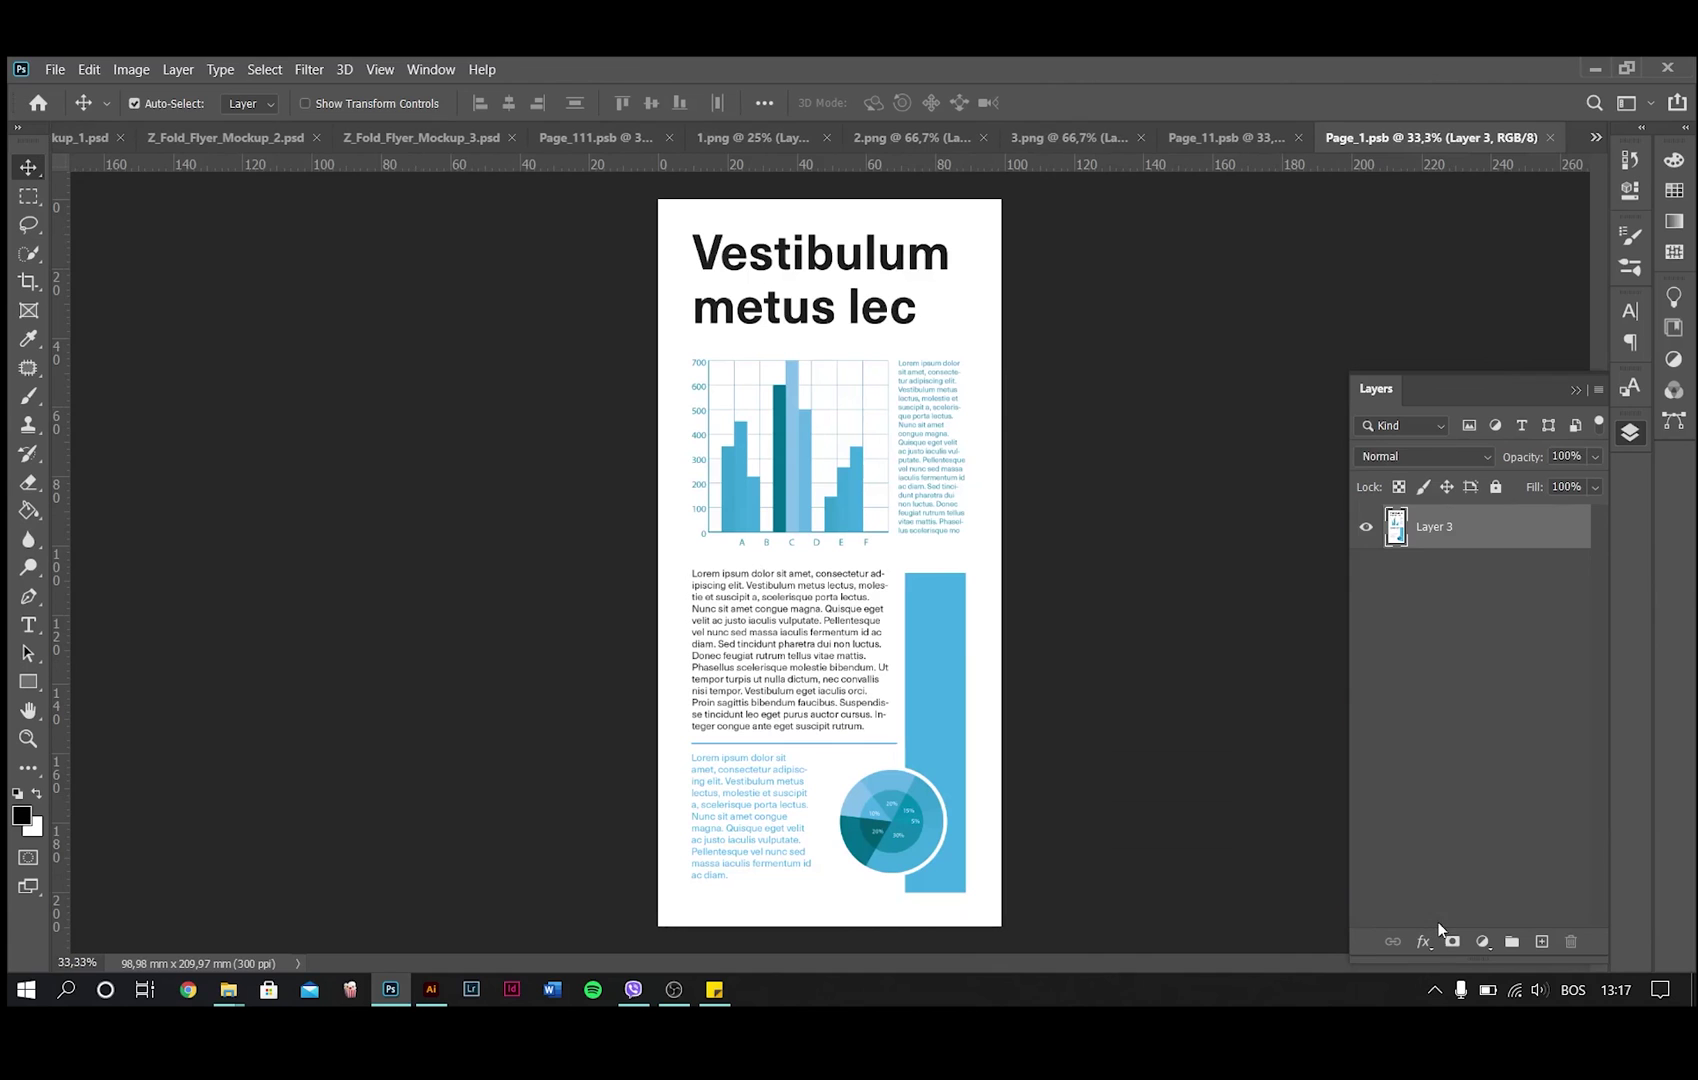
drag(823, 495, 806, 530)
key(ctrl+z)
Step: Replace the placeholder layer in Page_1.psb with the 3.png artwork and center it horizontally on the page
click(1059, 137)
drag(999, 492, 905, 532)
key(Delete)
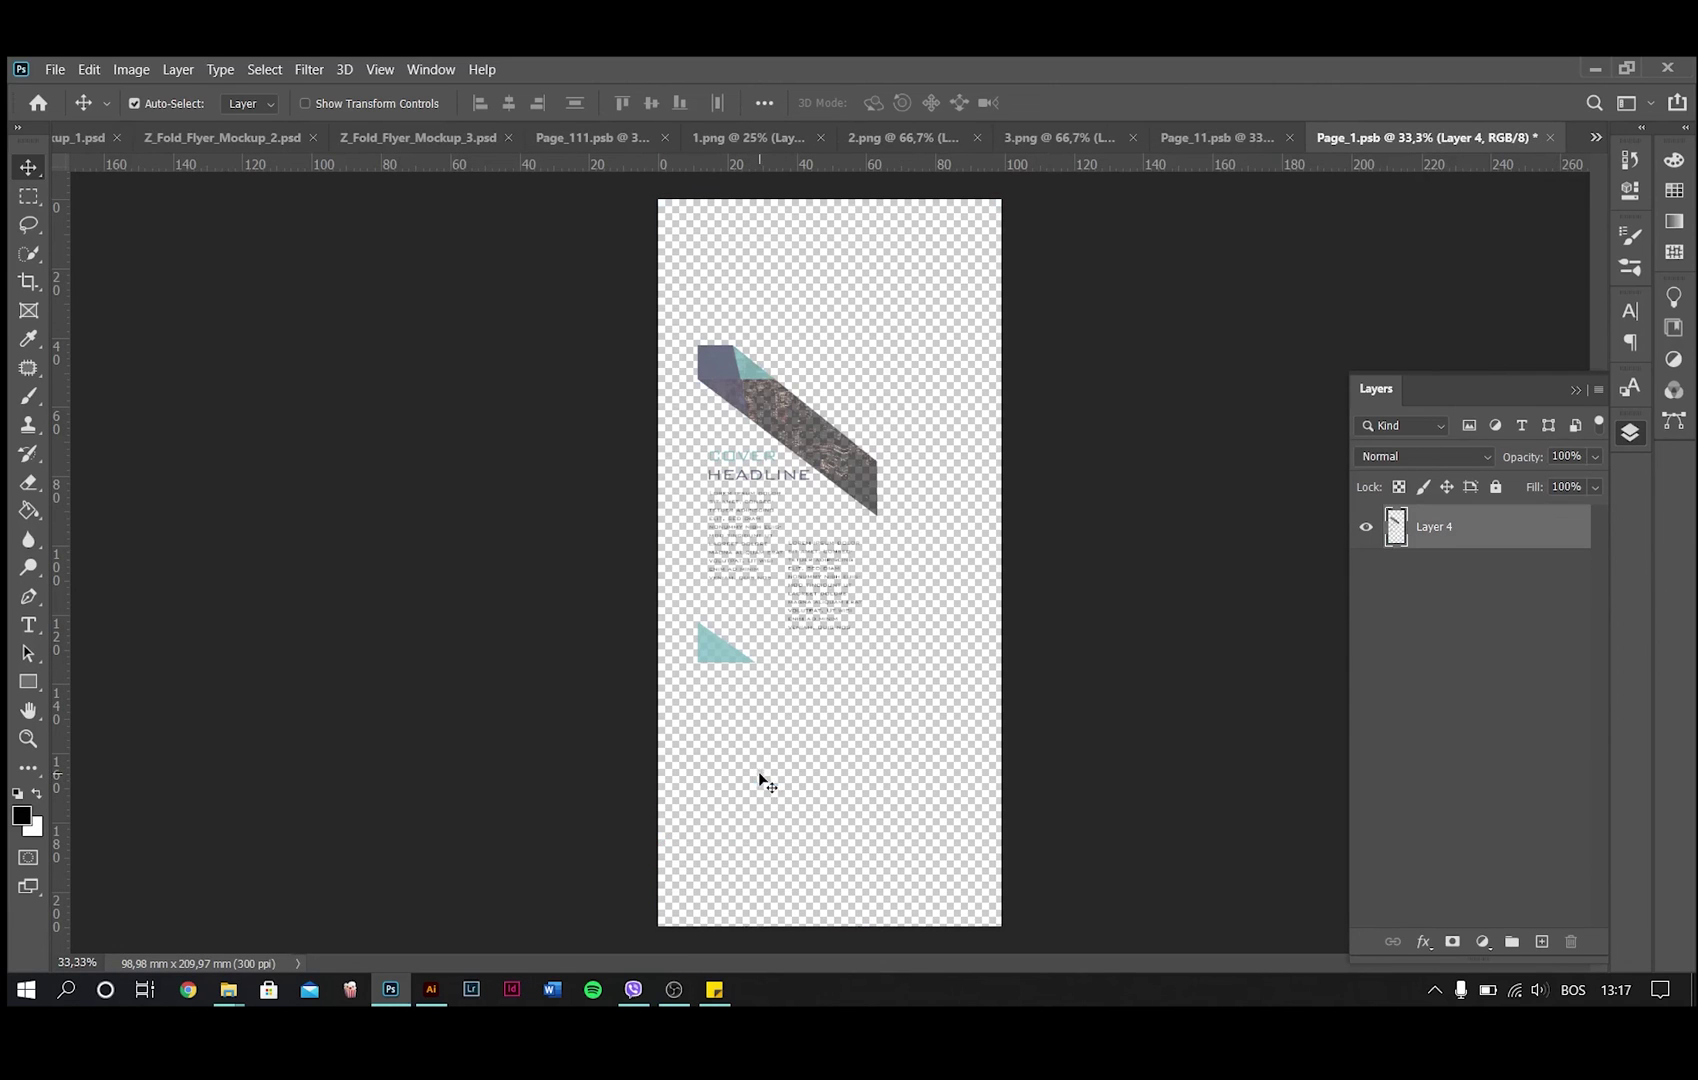
drag(818, 474, 862, 485)
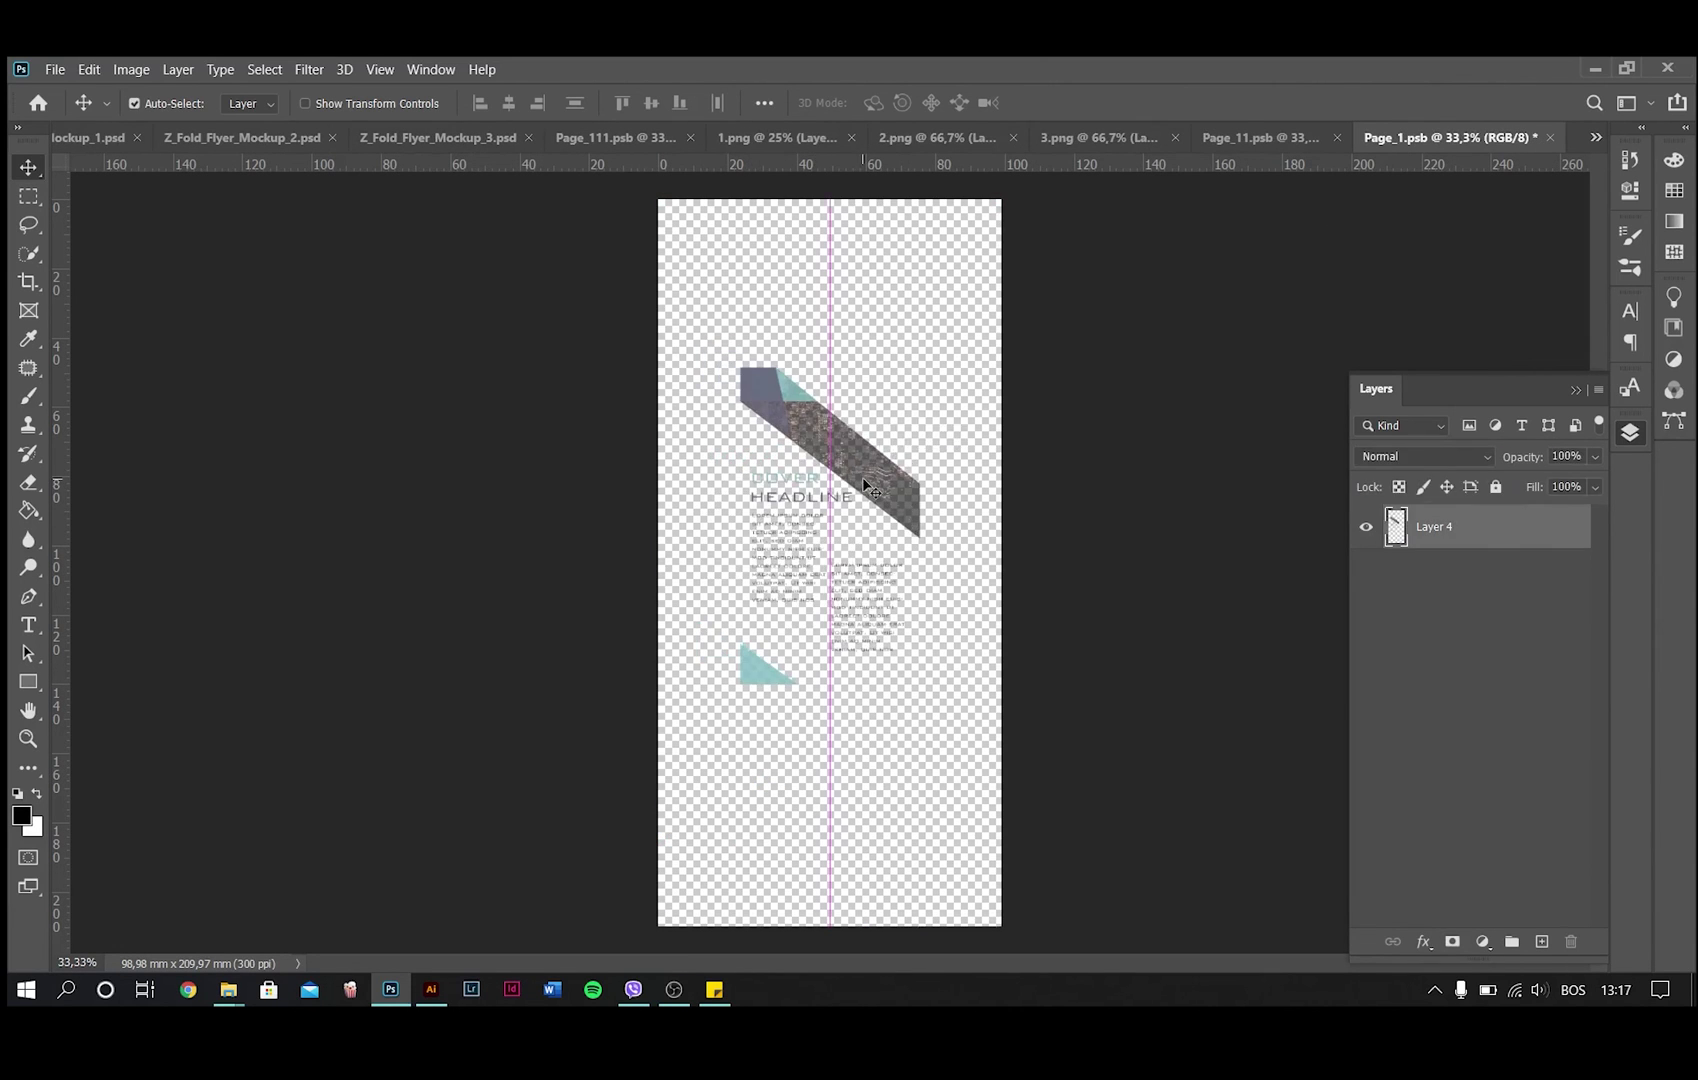
Step: Scale and stretch the 3.png artwork until it fills the whole page from edge to edge
key(ctrl+t)
drag(919, 368, 1001, 220)
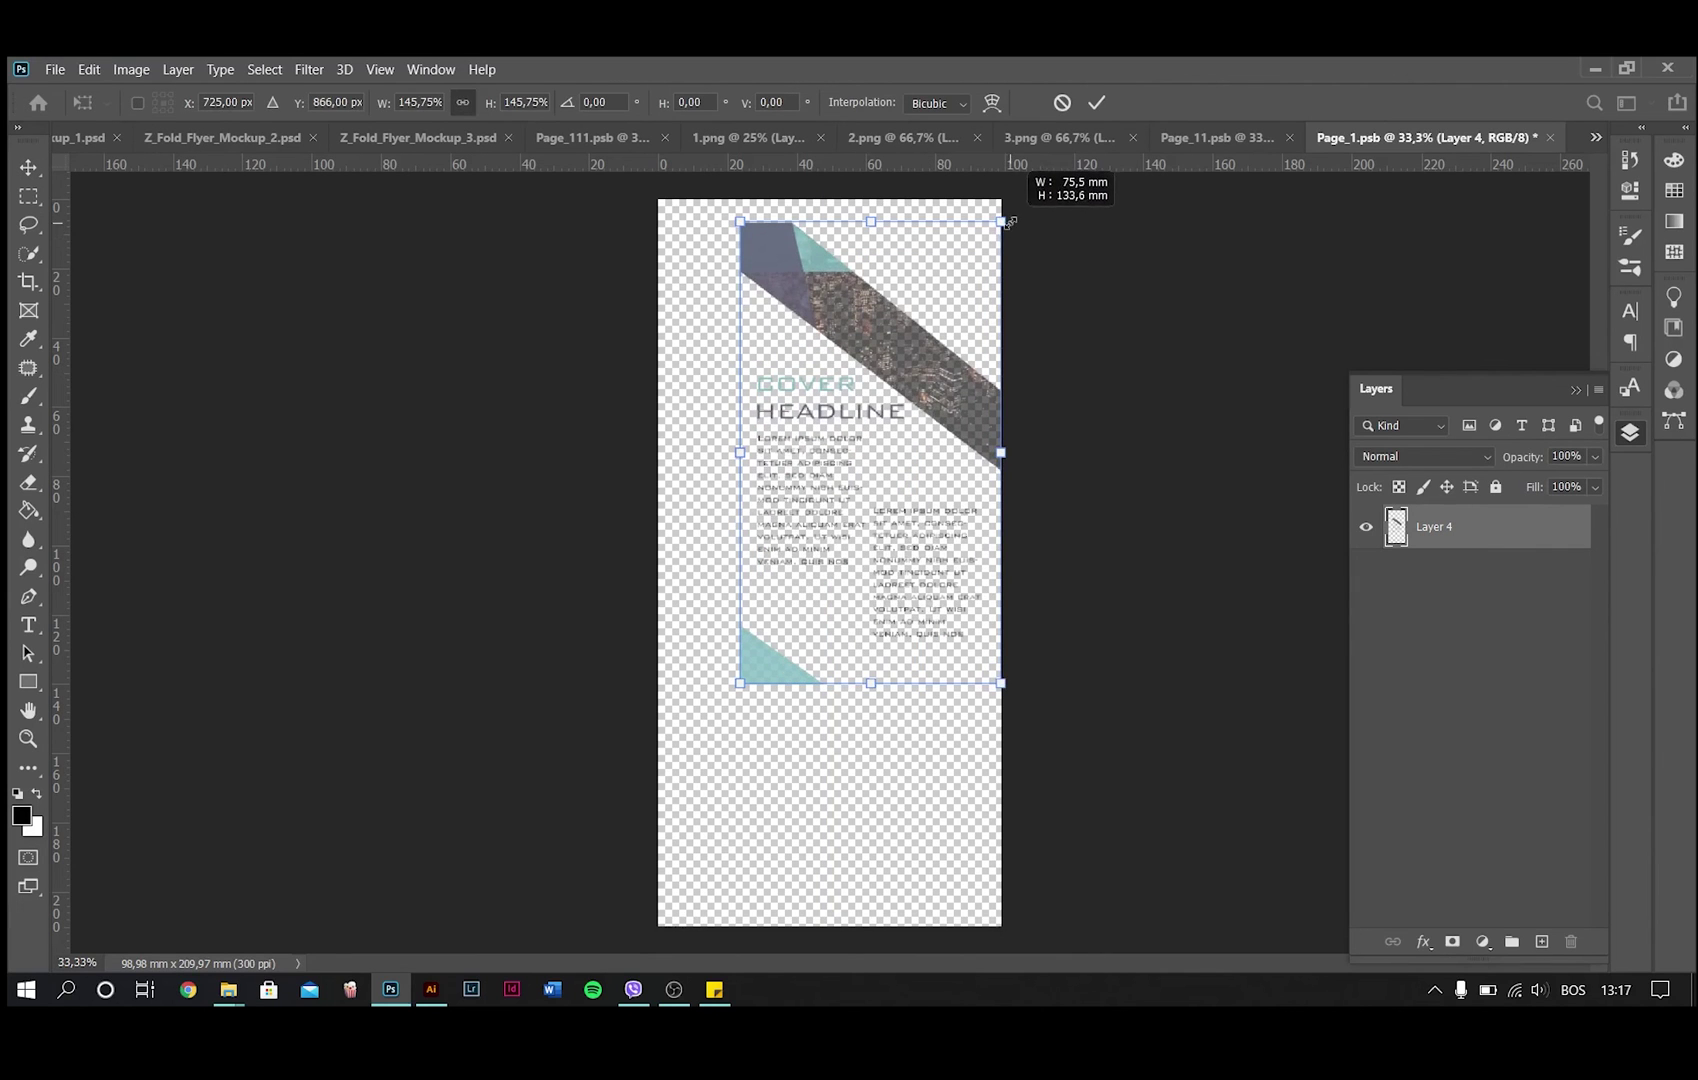
drag(740, 683, 680, 838)
drag(845, 286, 848, 263)
drag(831, 809, 830, 925)
click(1098, 104)
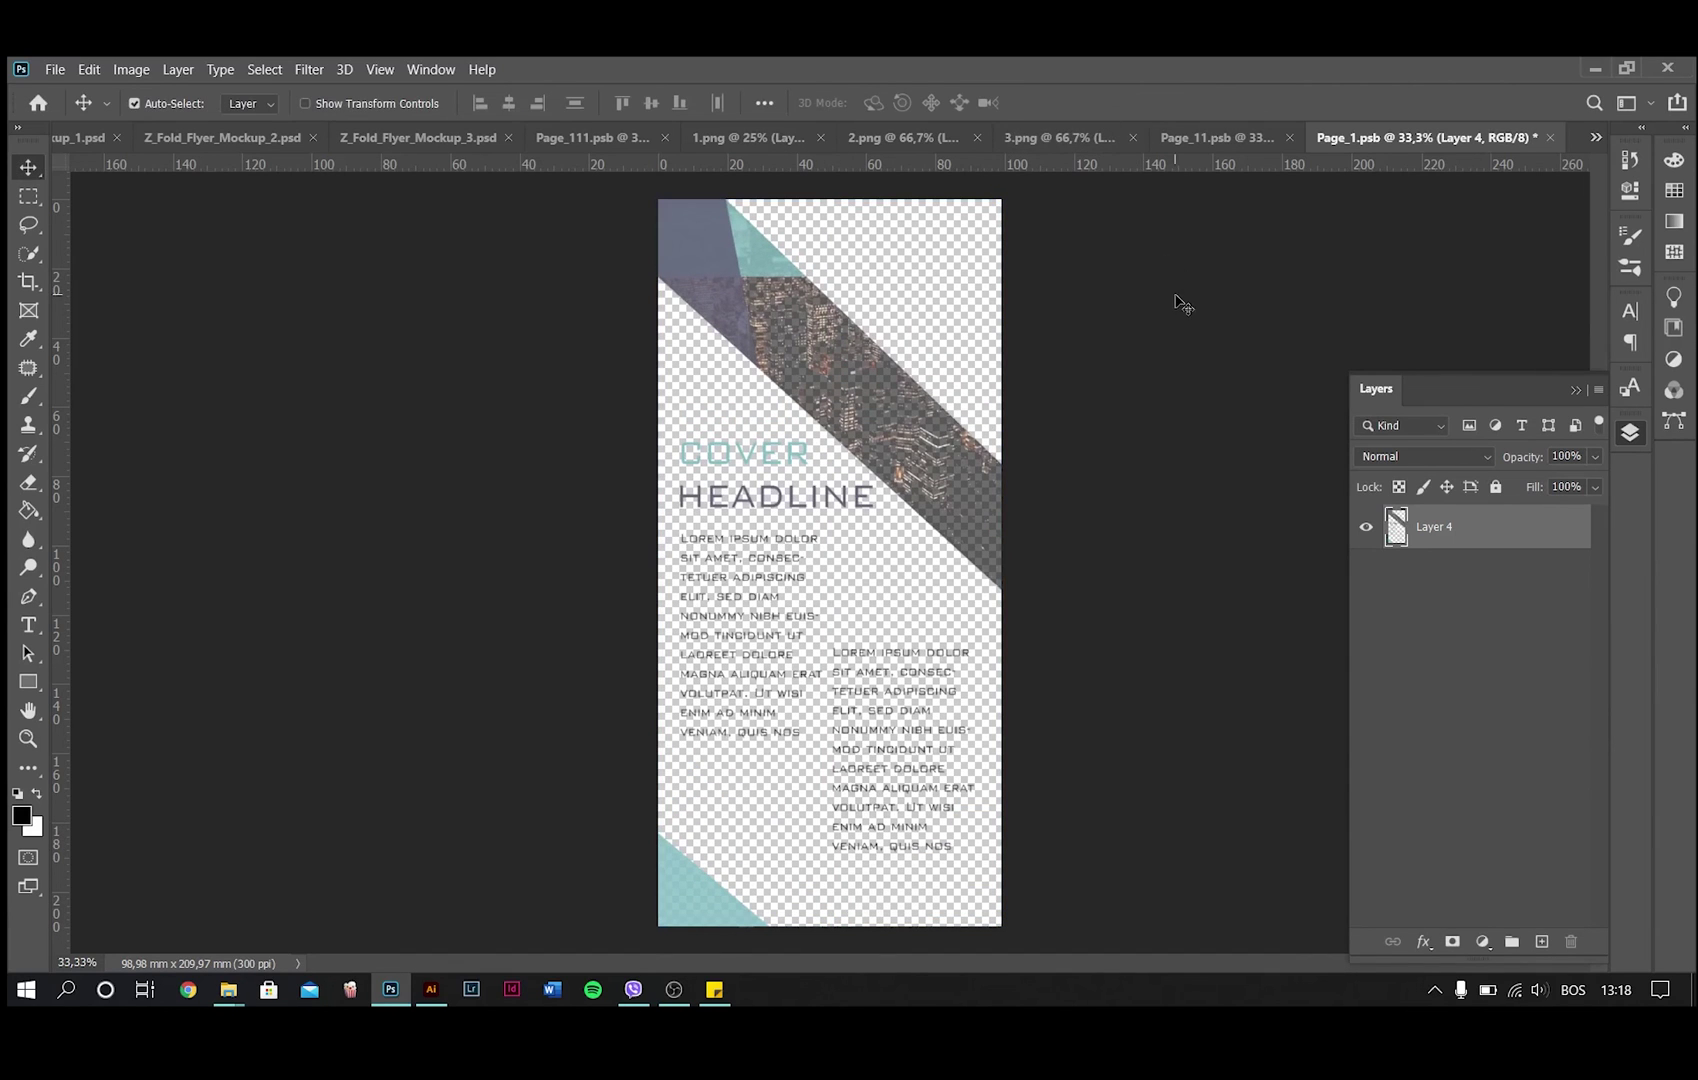
Step: Save the Page_1.psb smart object and return to Z_Fold_Flyer_Mockup_1.psd to update the flyer
key(ctrl+s)
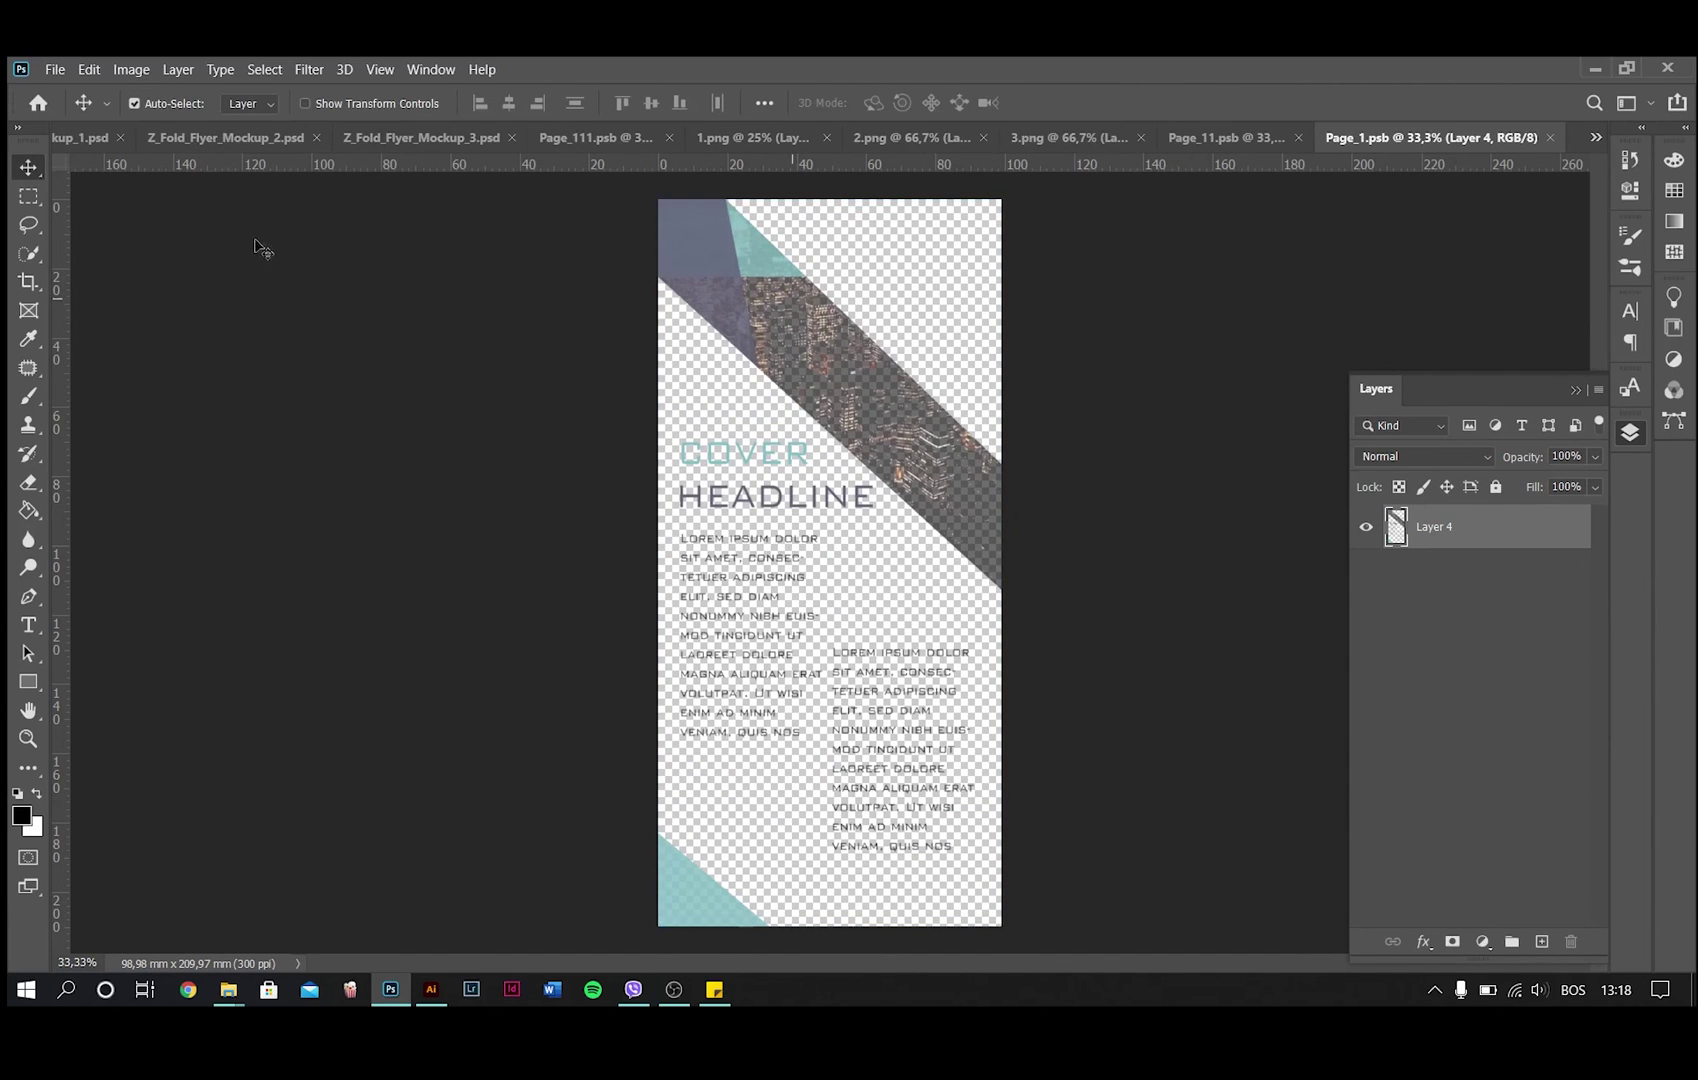
click(82, 138)
click(671, 383)
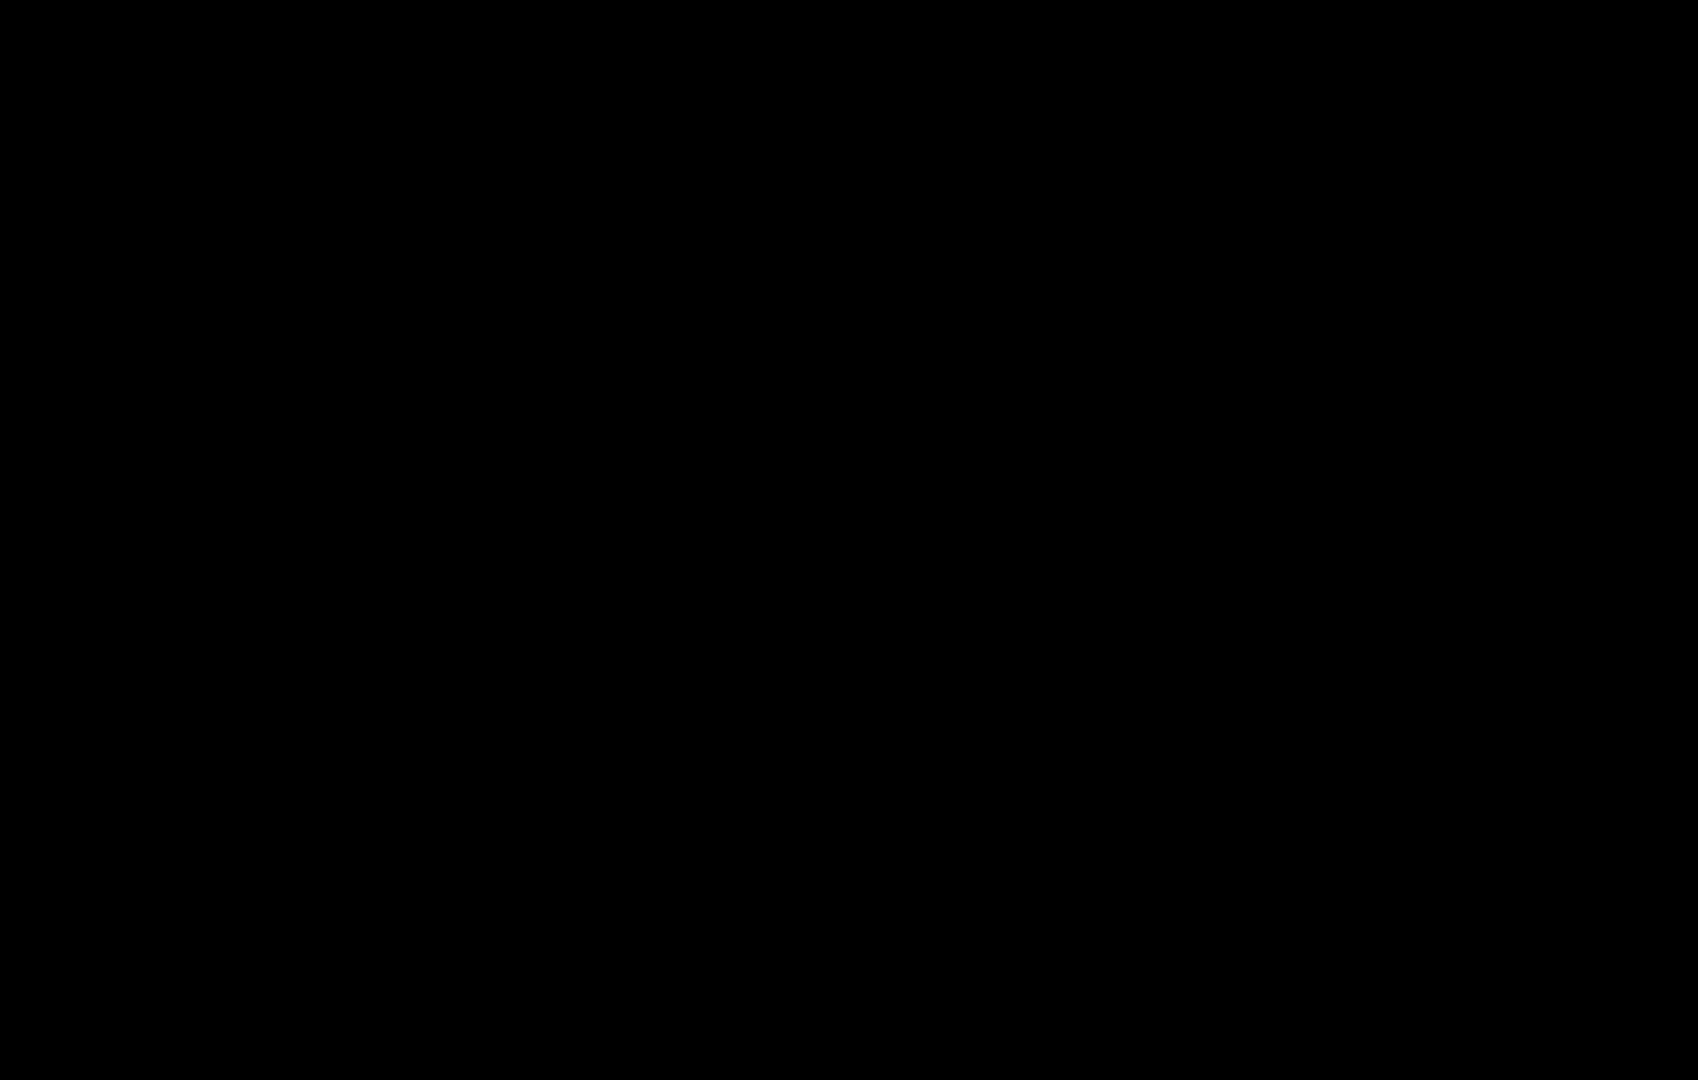